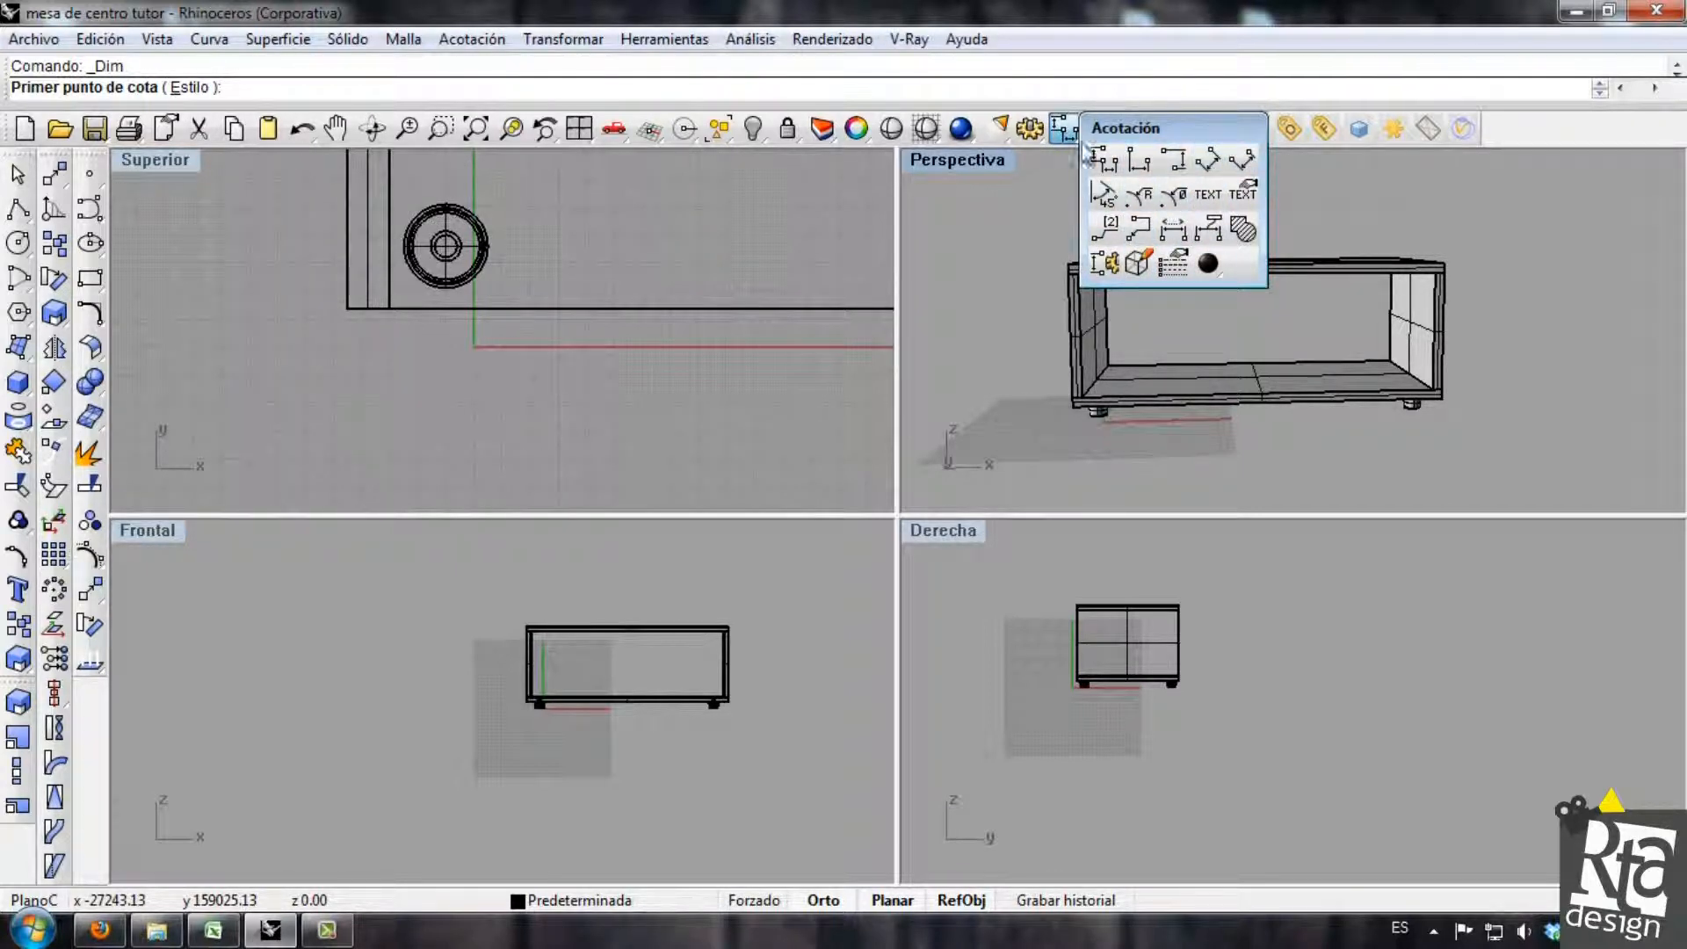
# Dimension the table's overall width between the tabletop's outer corners, placing the dimension above it in the front view.
pyautogui.scroll(6, 562, 641)
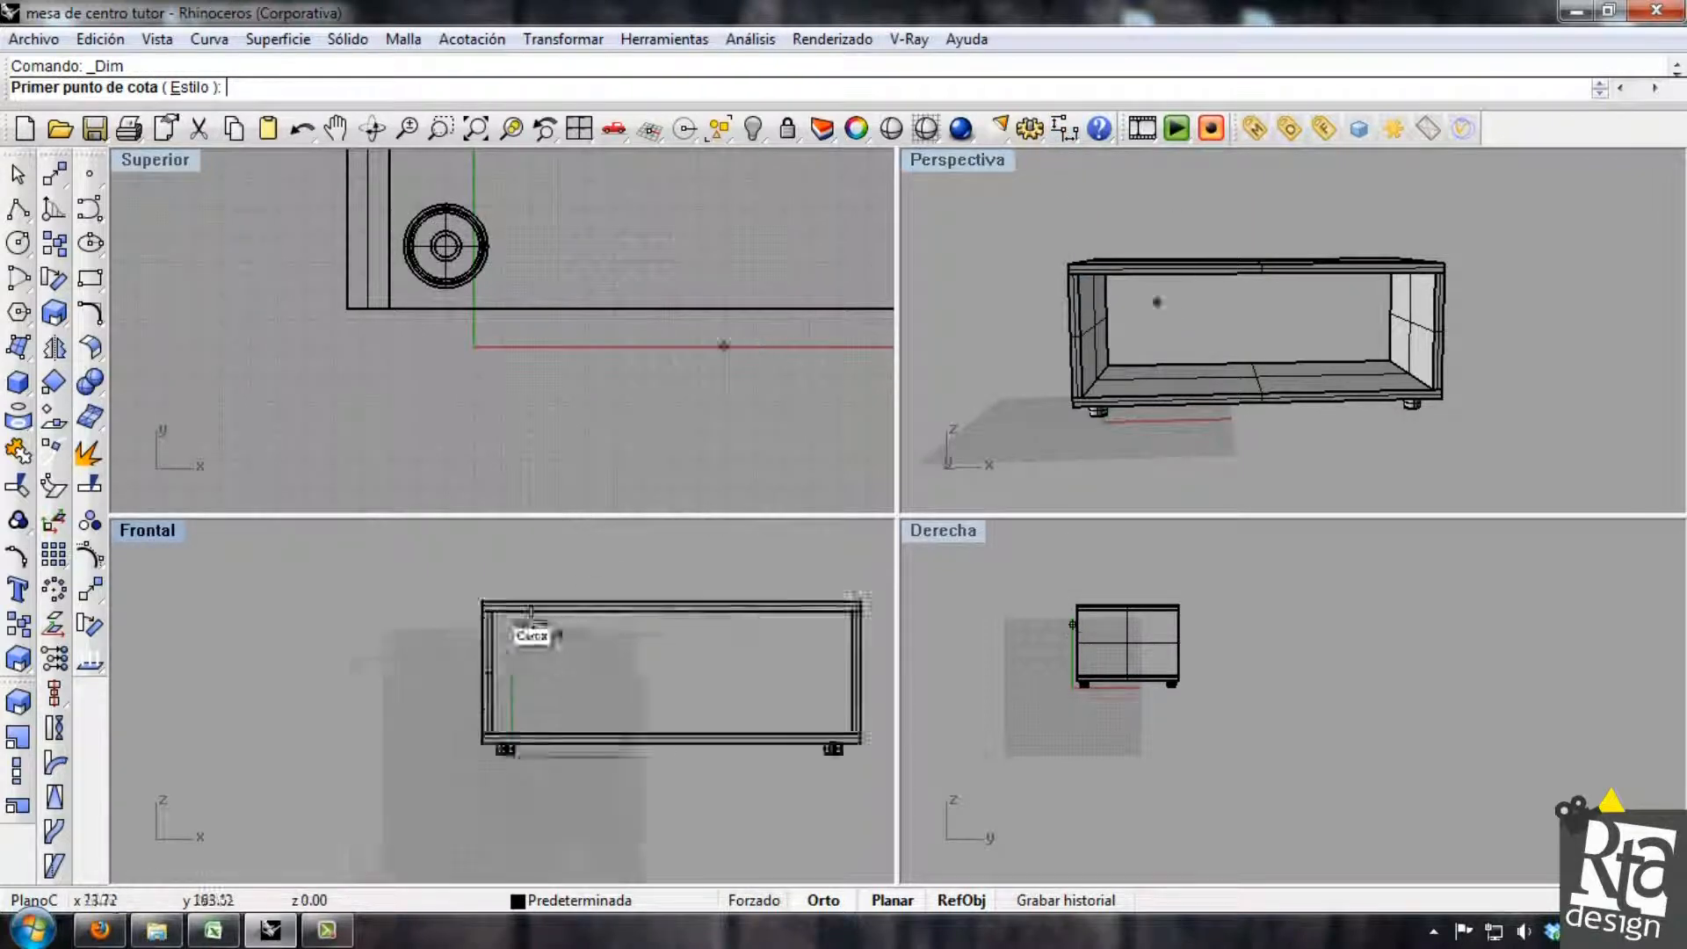
pyautogui.click(497, 606)
pyautogui.scroll(5, 465, 598)
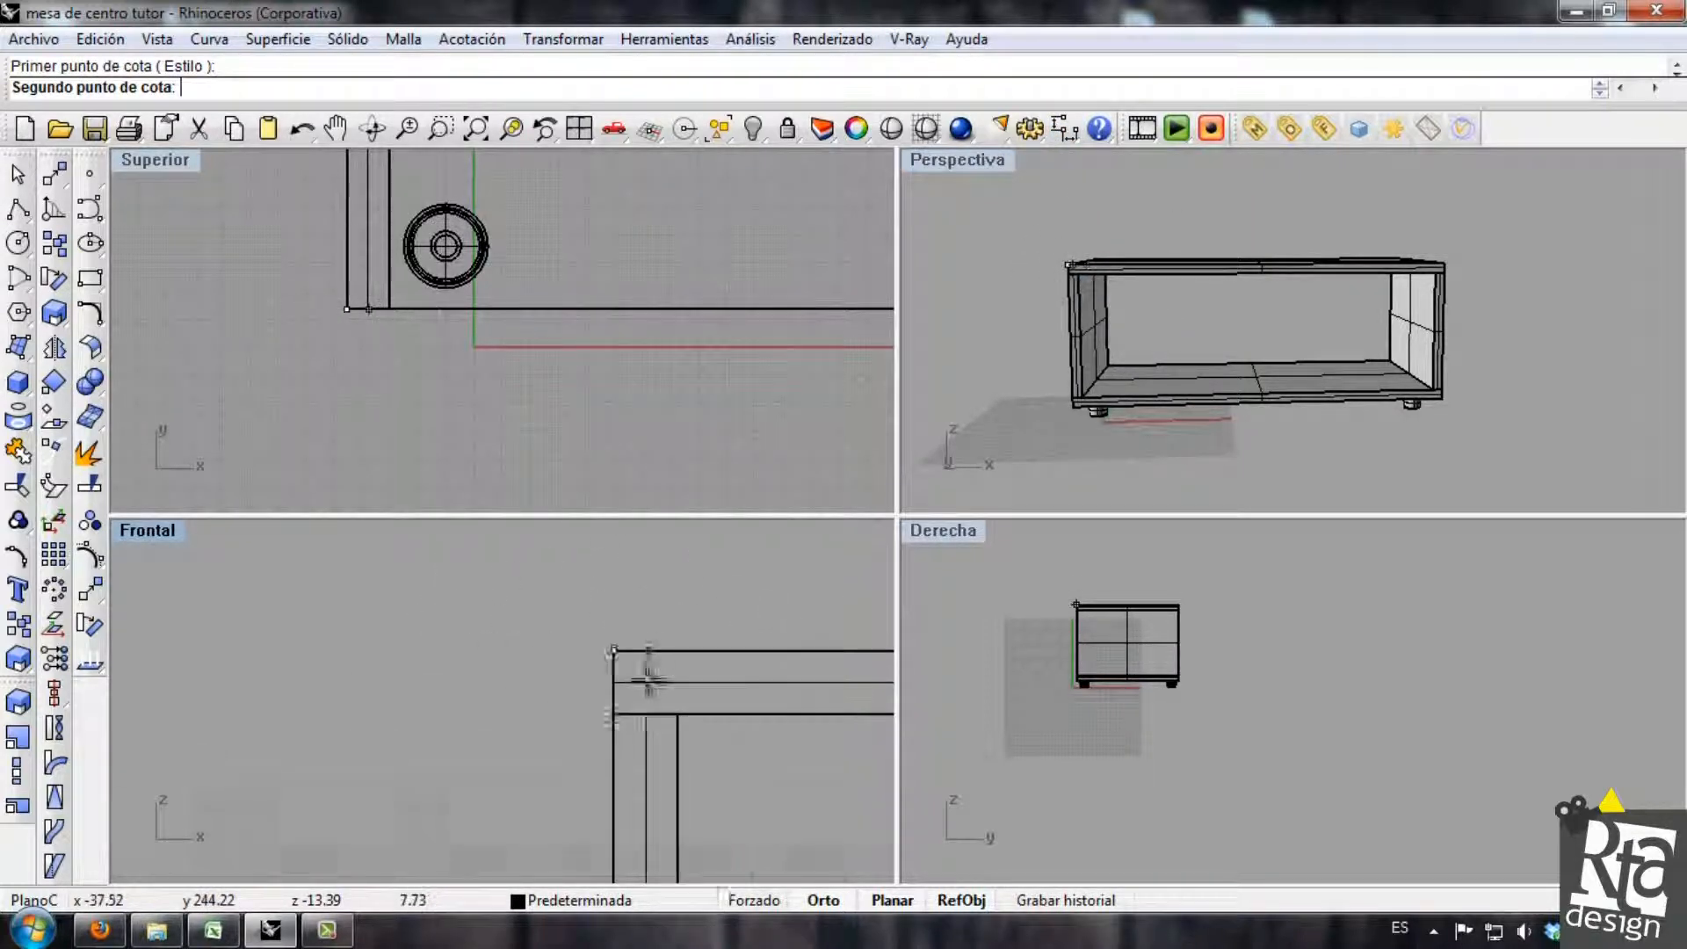
pyautogui.scroll(-5, 650, 677)
pyautogui.moveTo(725, 642); pyautogui.dragTo(463, 652, button='right')
pyautogui.scroll(10, 862, 681)
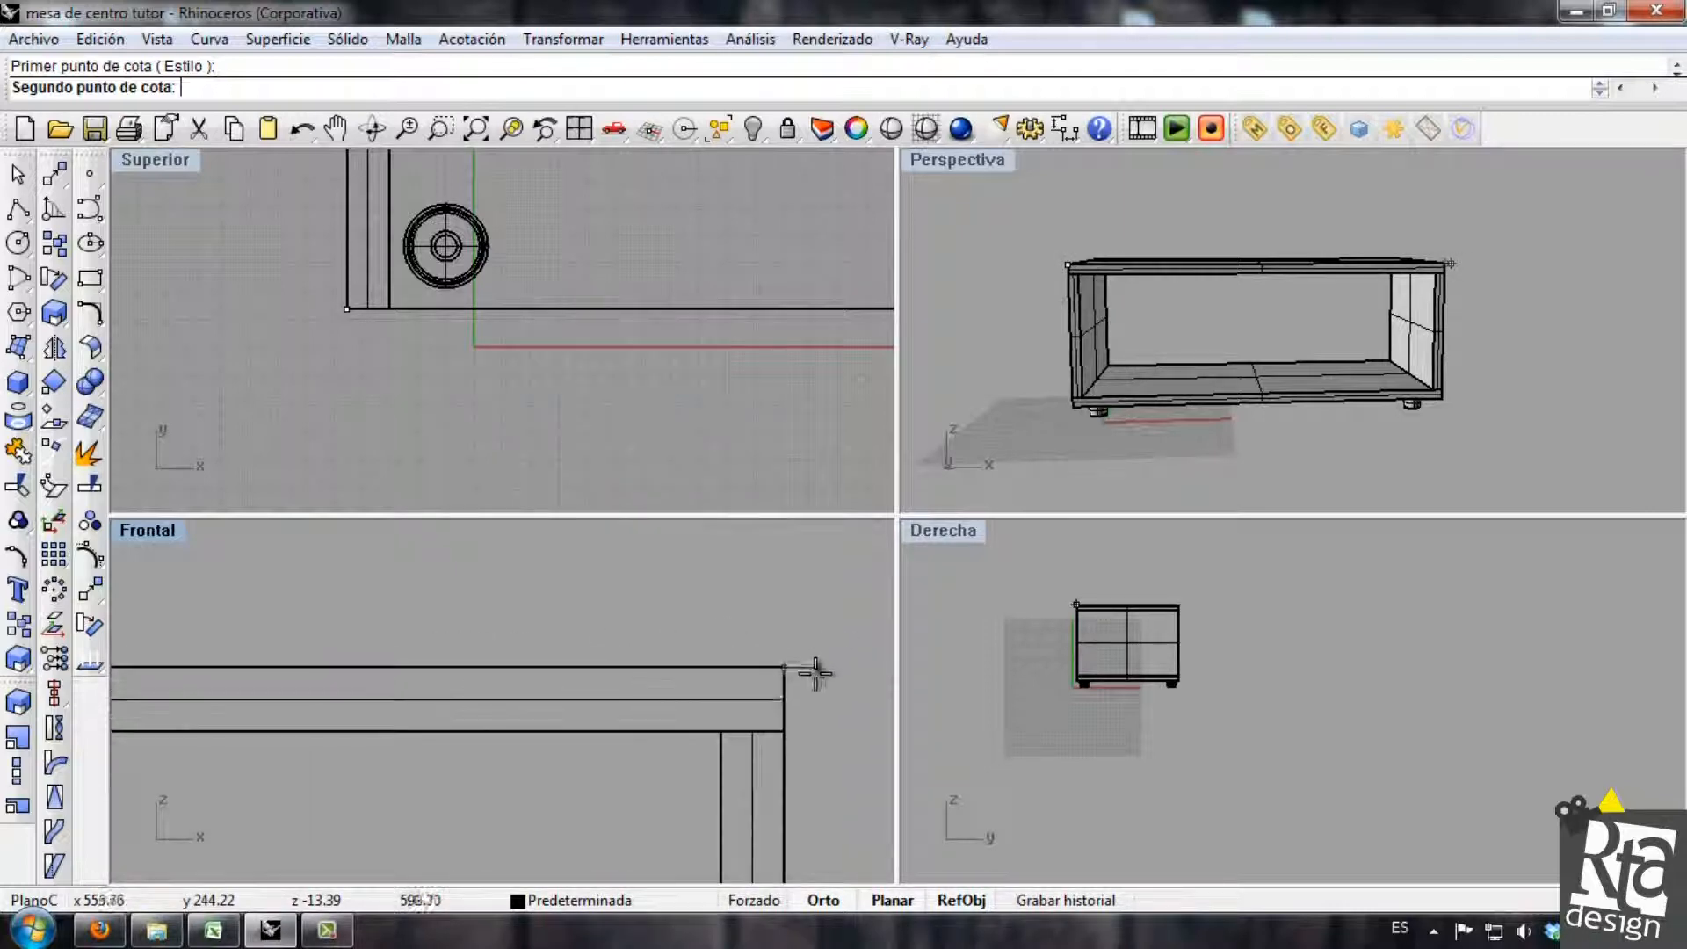
pyautogui.click(783, 676)
pyautogui.scroll(-8, 784, 676)
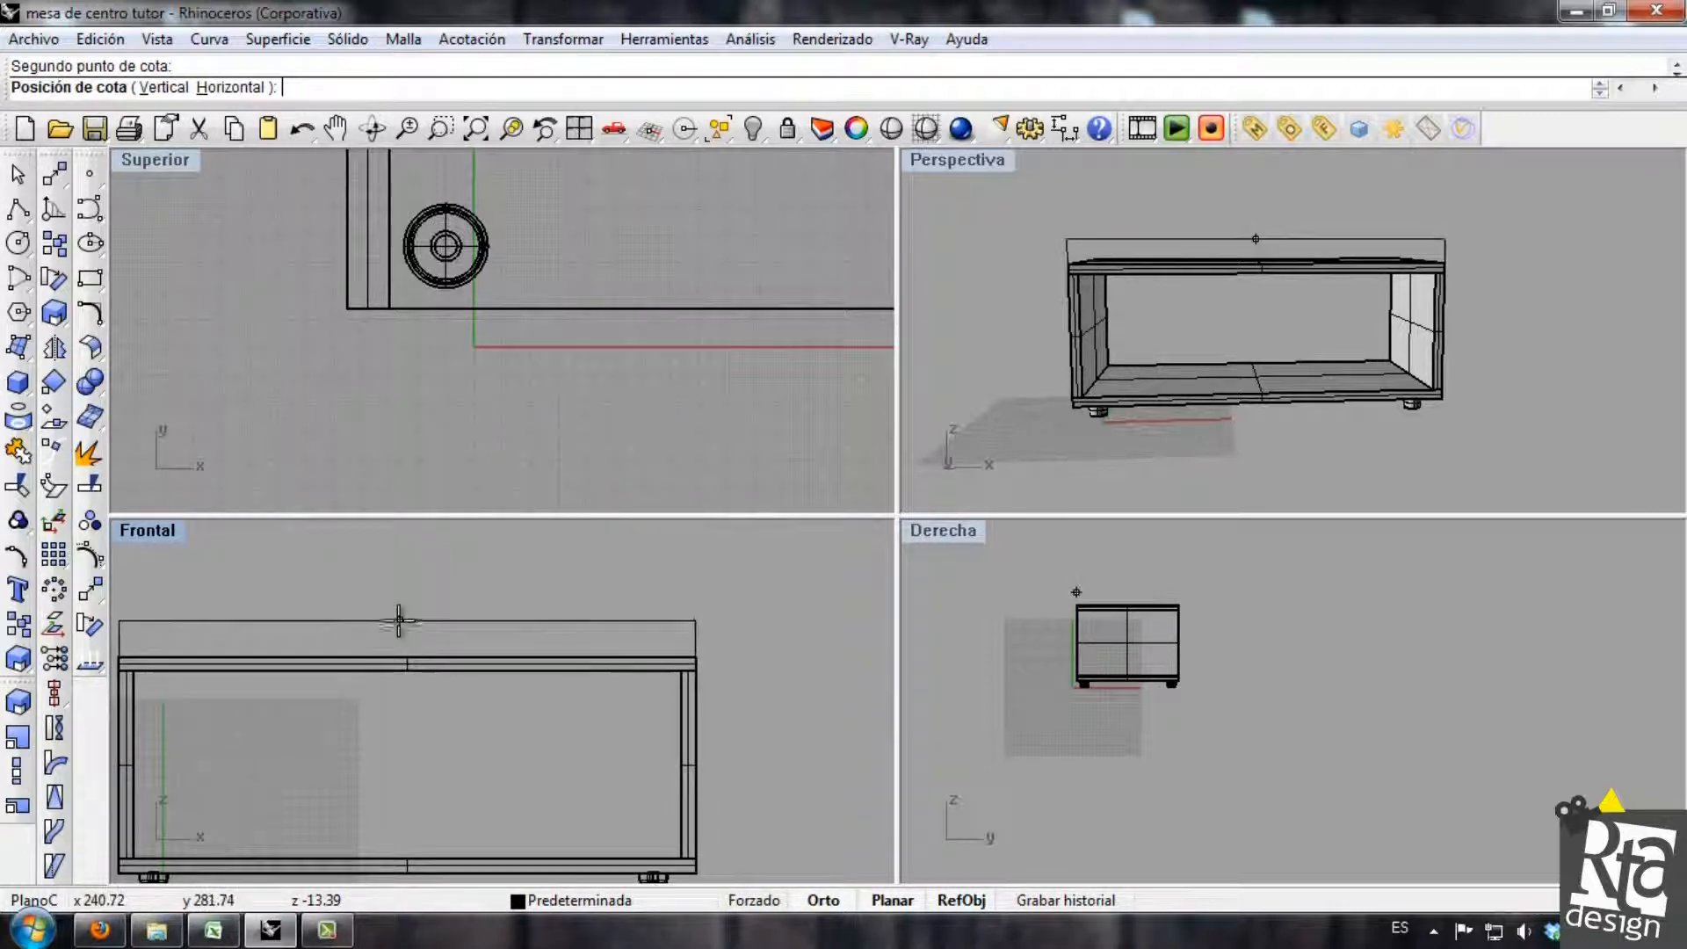
pyautogui.click(407, 620)
pyautogui.moveTo(418, 656); pyautogui.dragTo(652, 715, button='right')
pyautogui.scroll(-4, 598, 681)
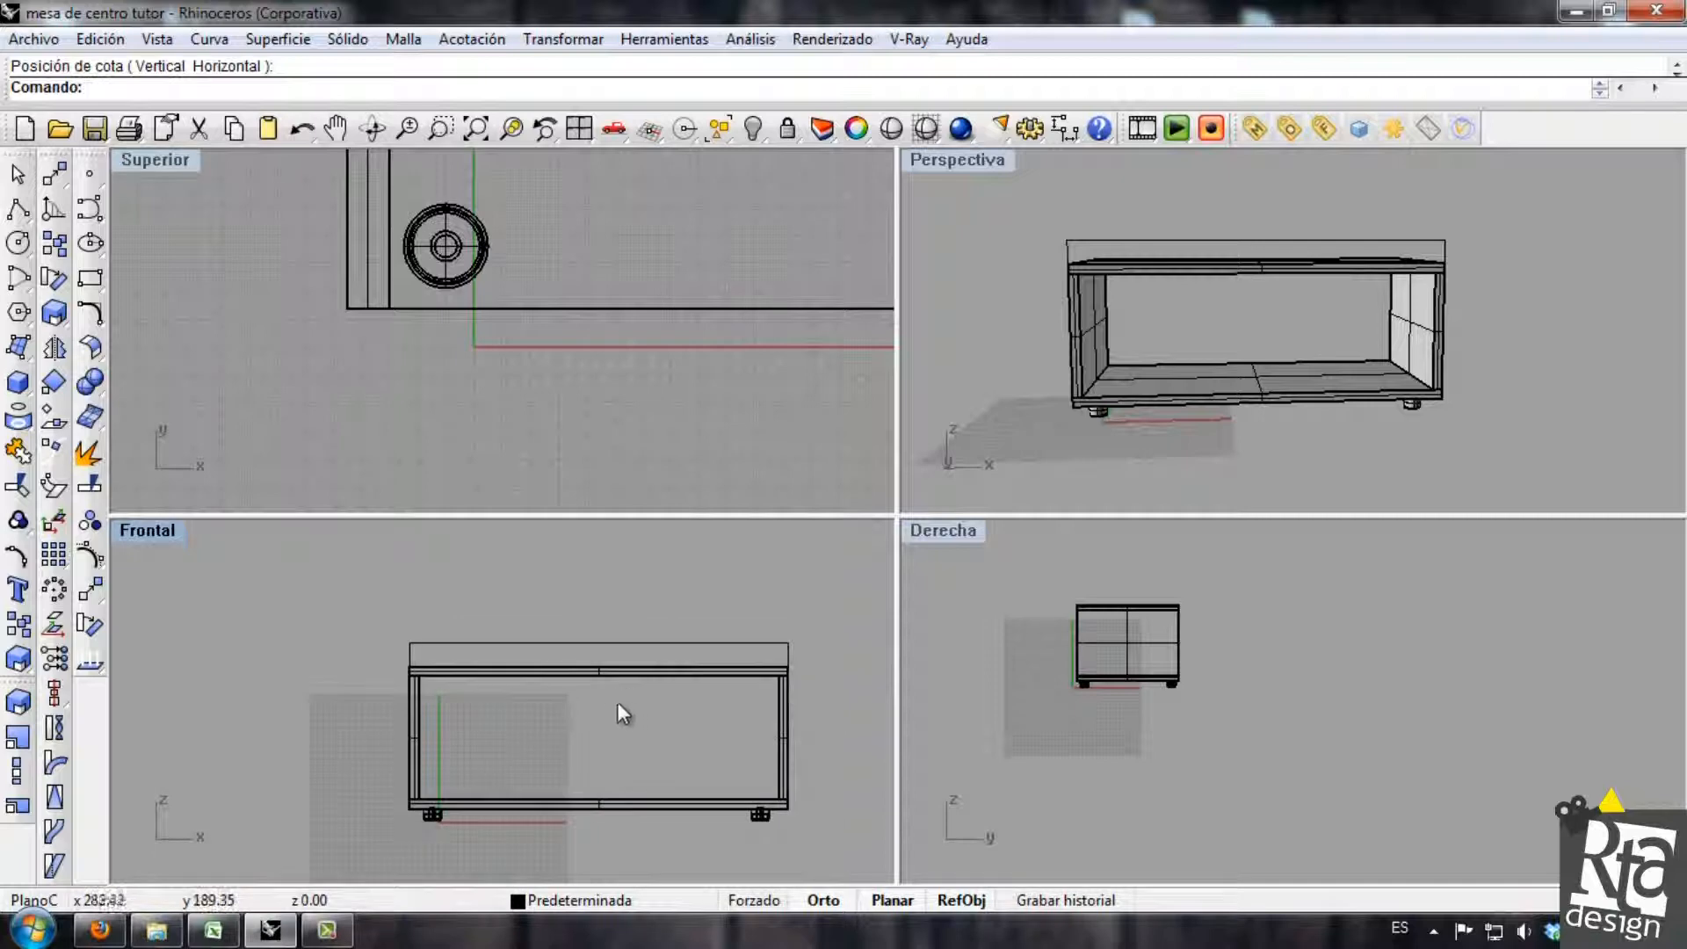
# Examine the size of the width dimension's text and arrows in the front and perspective views.
pyautogui.scroll(10, 591, 649)
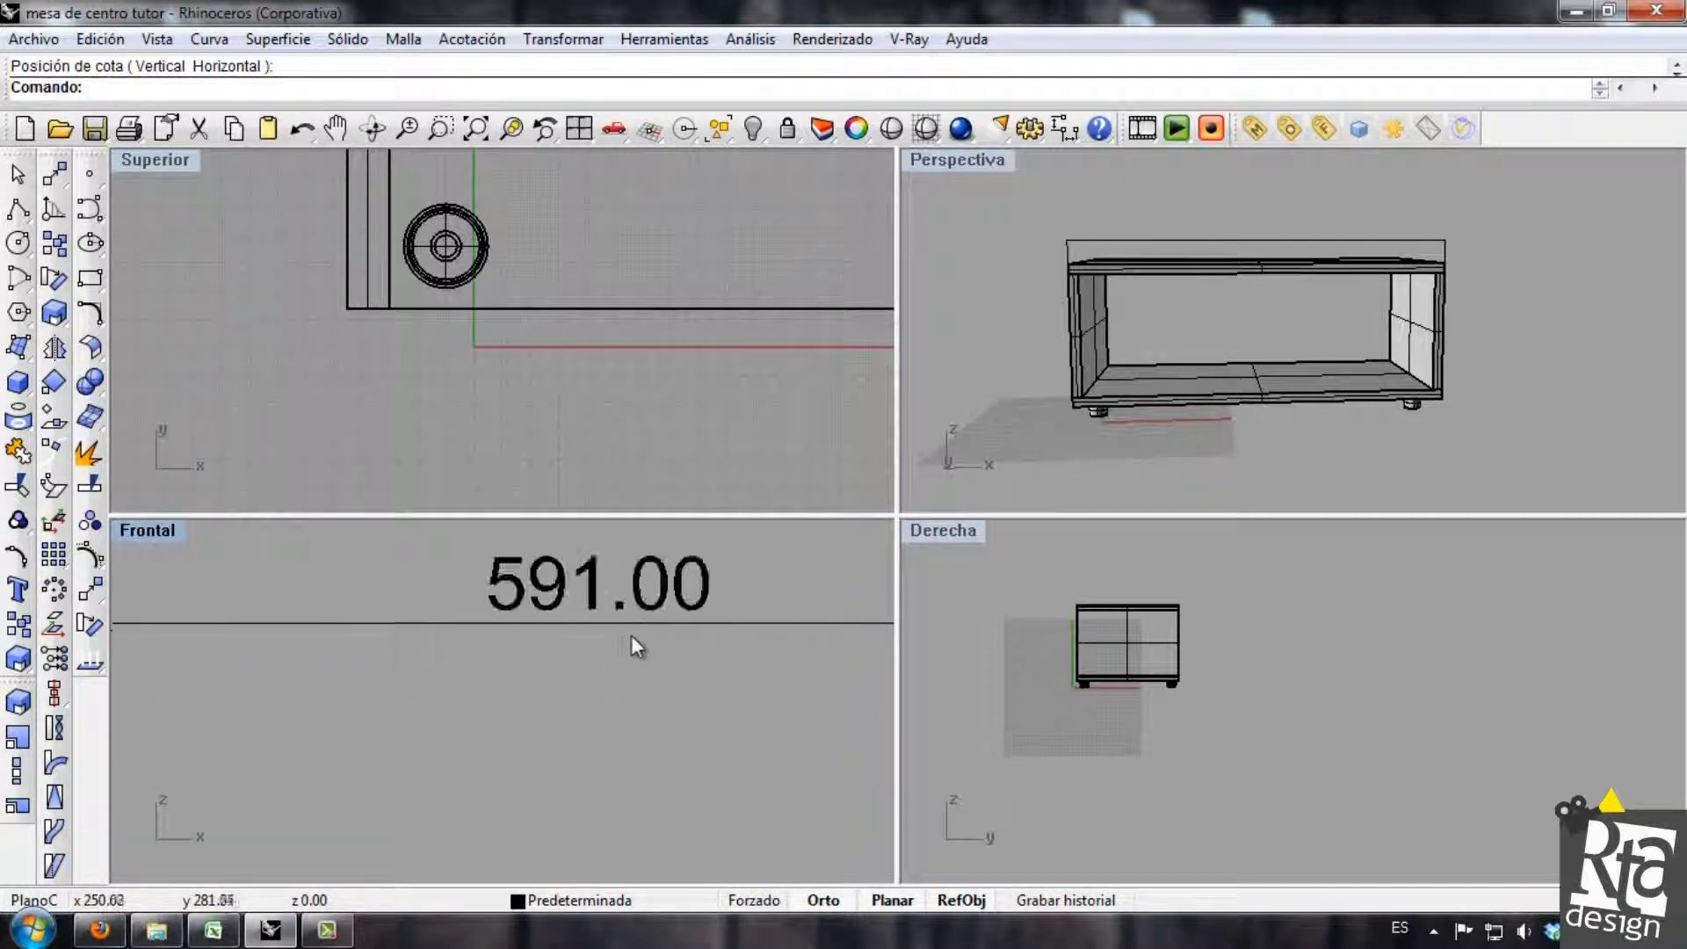
pyautogui.scroll(-8, 602, 677)
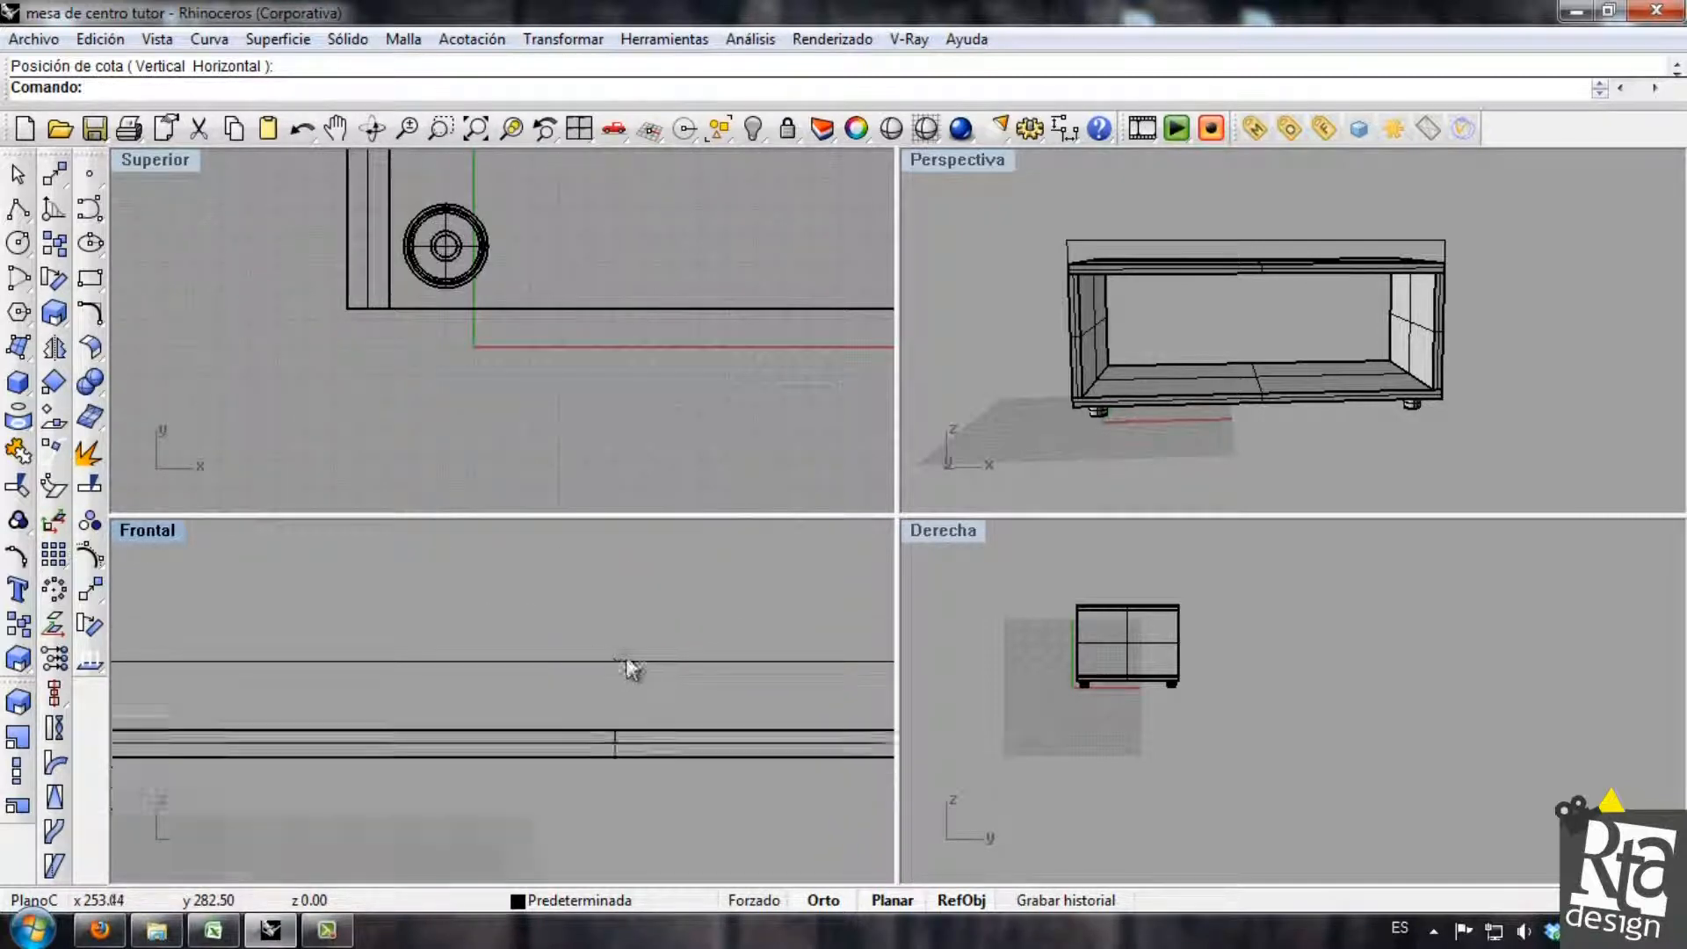
pyautogui.moveTo(1259, 337); pyautogui.dragTo(1443, 340, button='right')
pyautogui.scroll(4, 1404, 297)
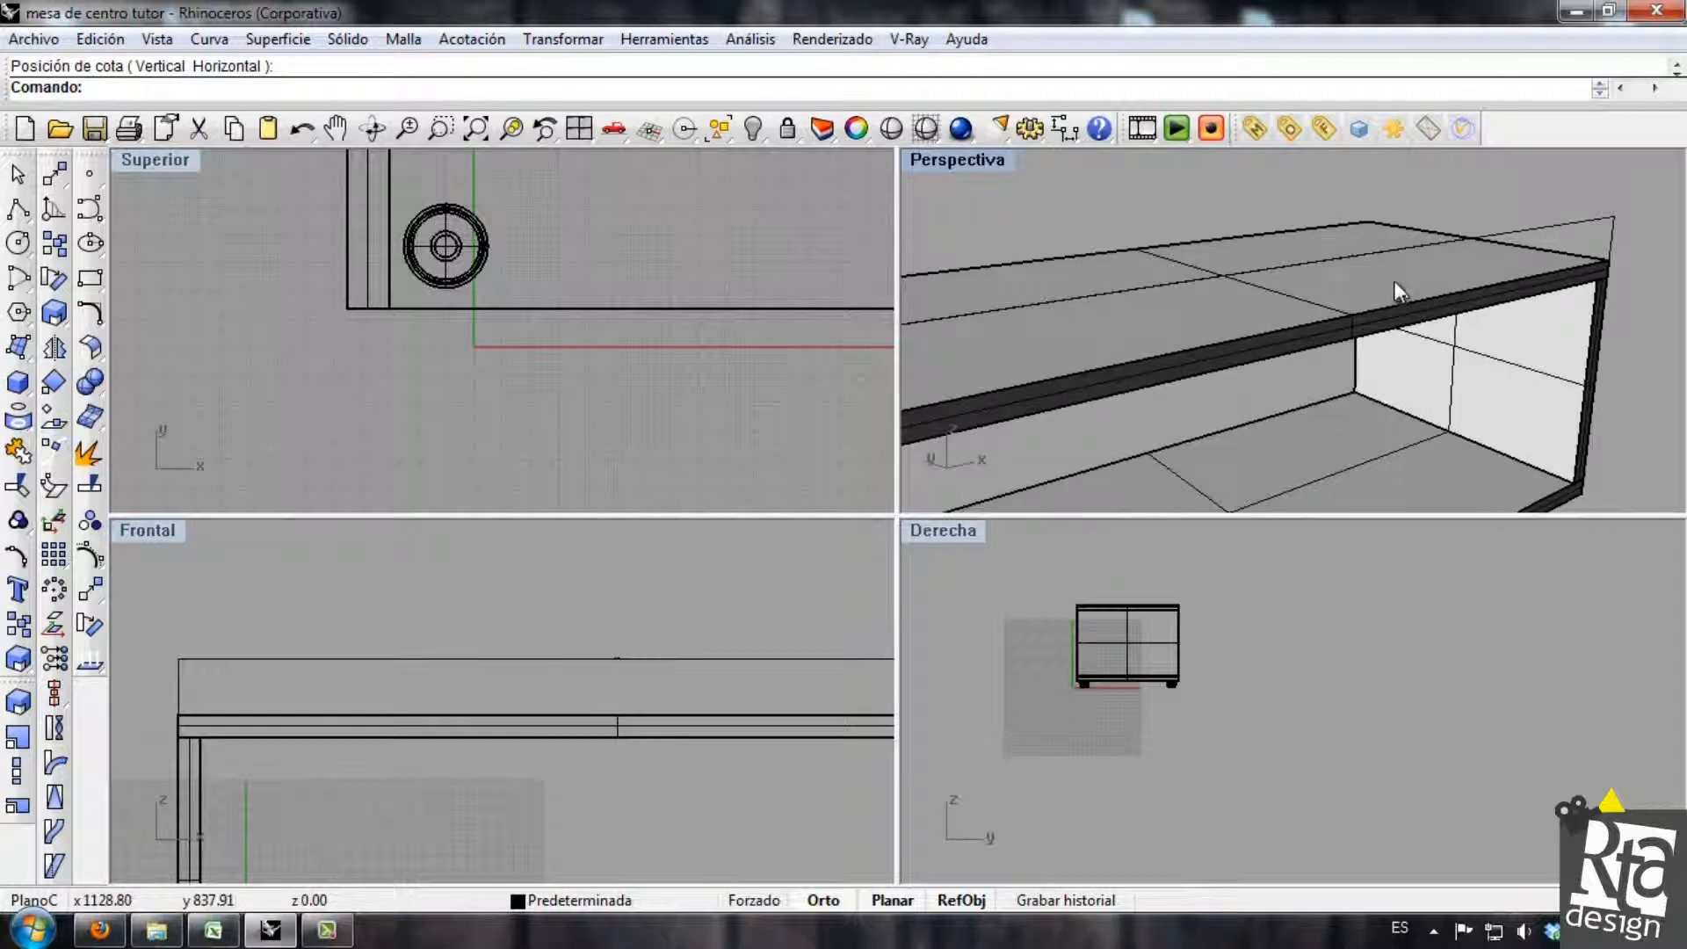
pyautogui.scroll(-4, 1347, 298)
pyautogui.moveTo(1344, 303); pyautogui.dragTo(1168, 342, button='right')
pyautogui.scroll(-5, 571, 632)
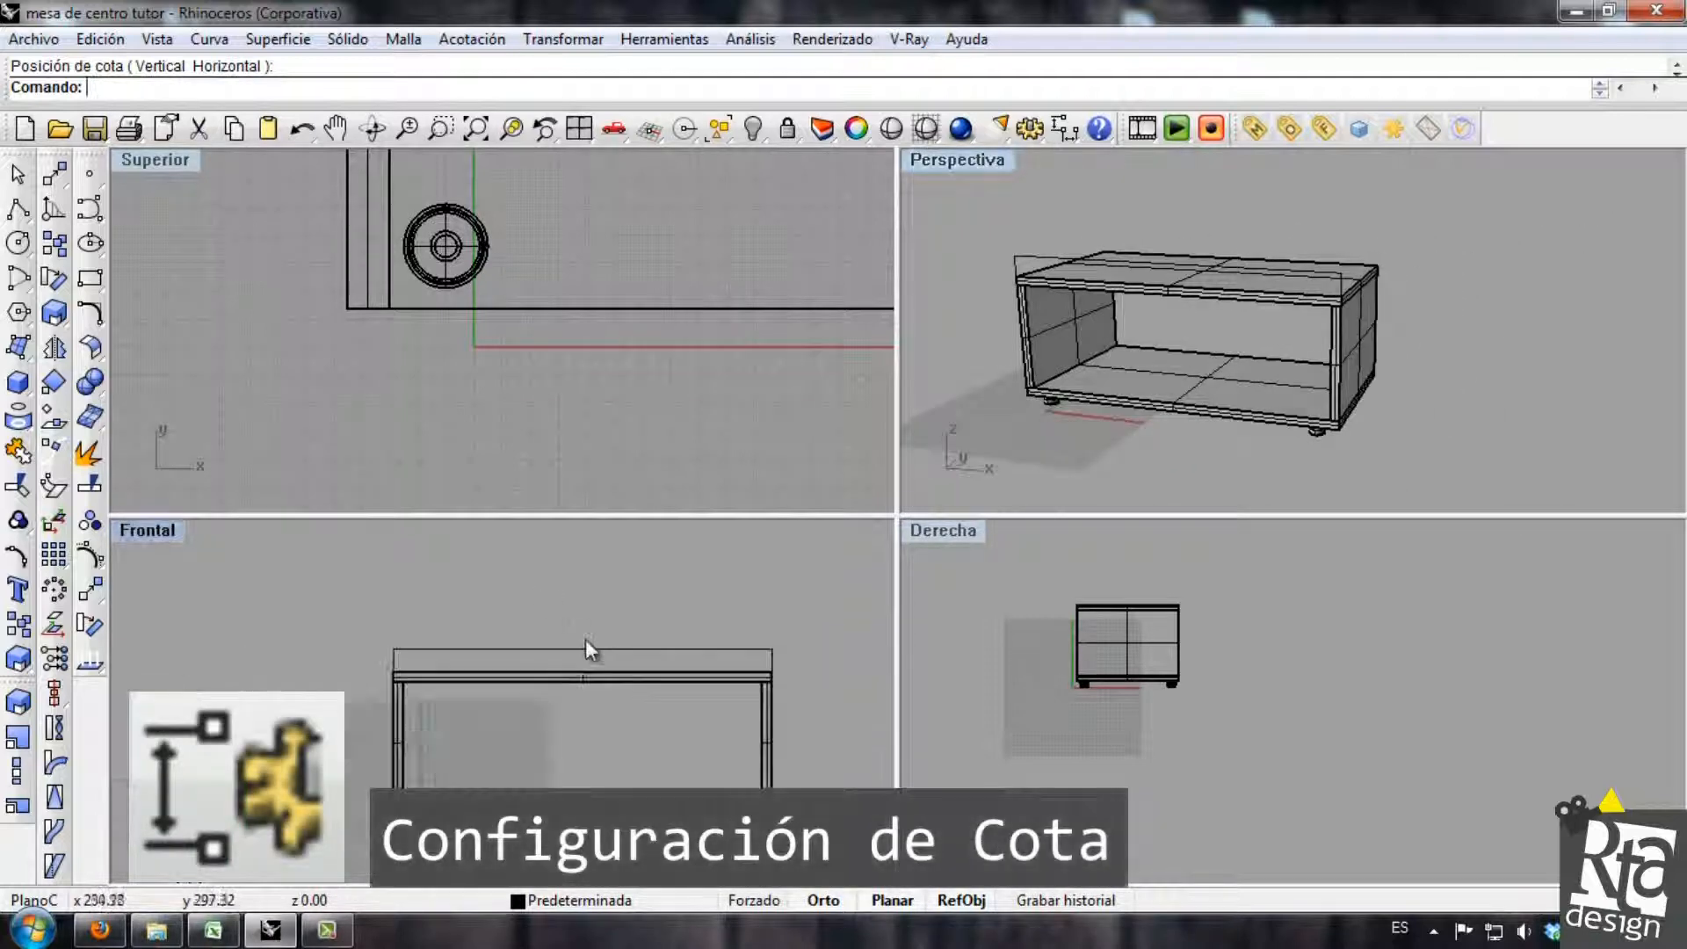
# Set the document's global dimension scale to 30 in the dimension settings.
pyautogui.click(1064, 133)
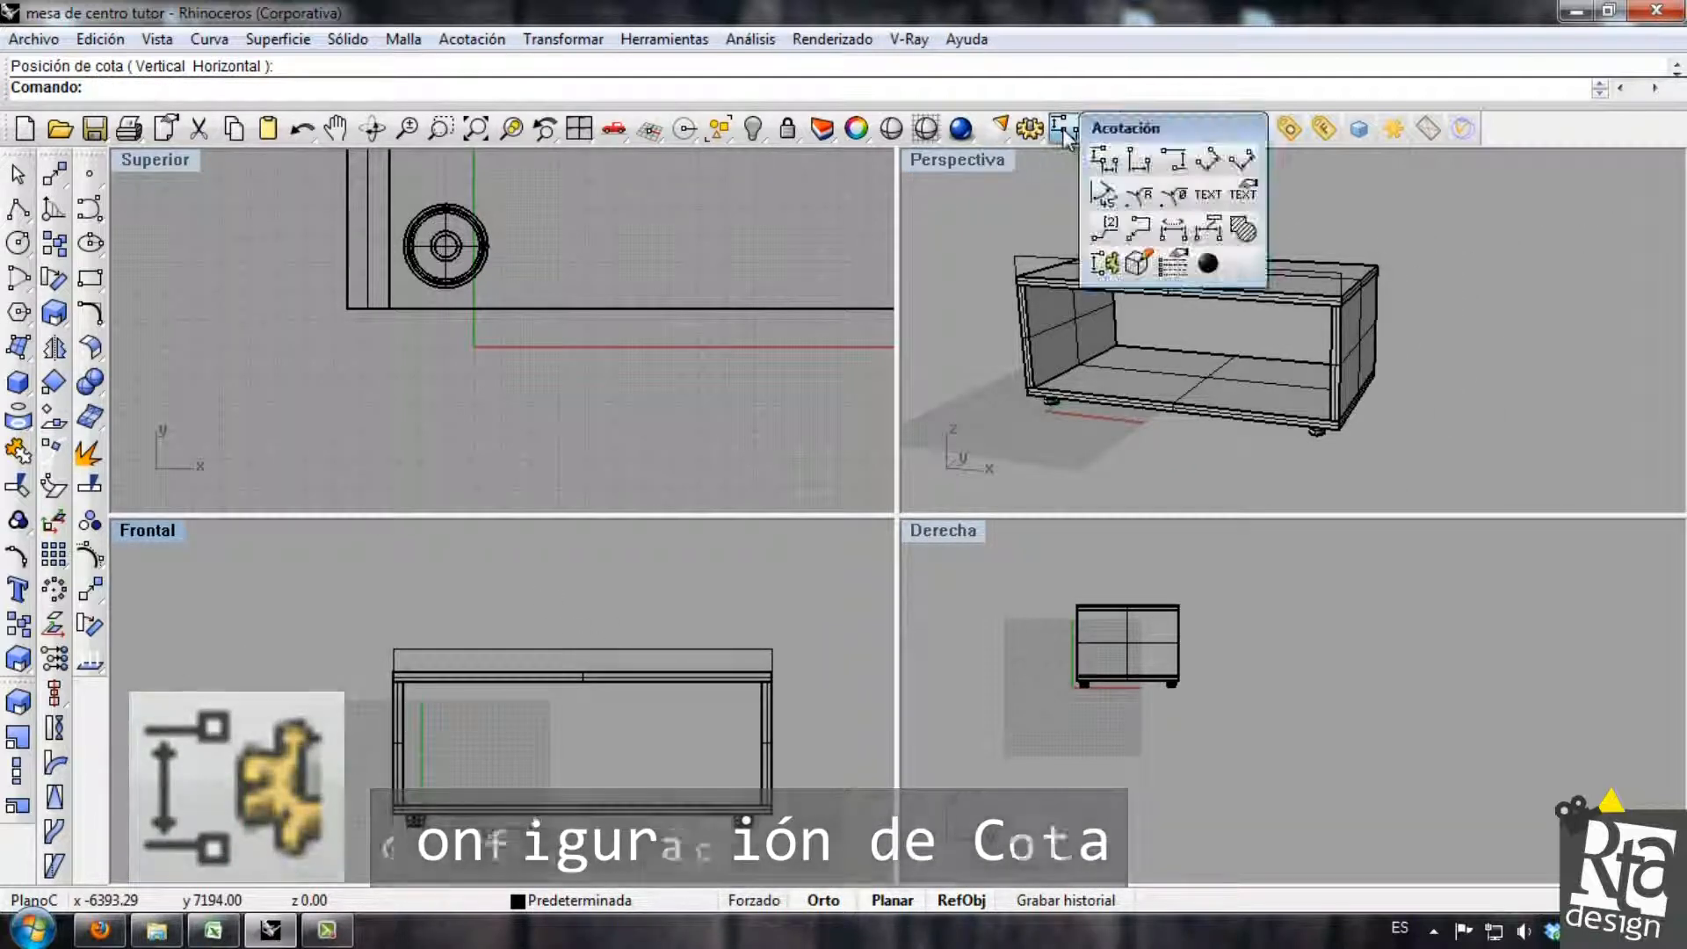
pyautogui.click(1103, 262)
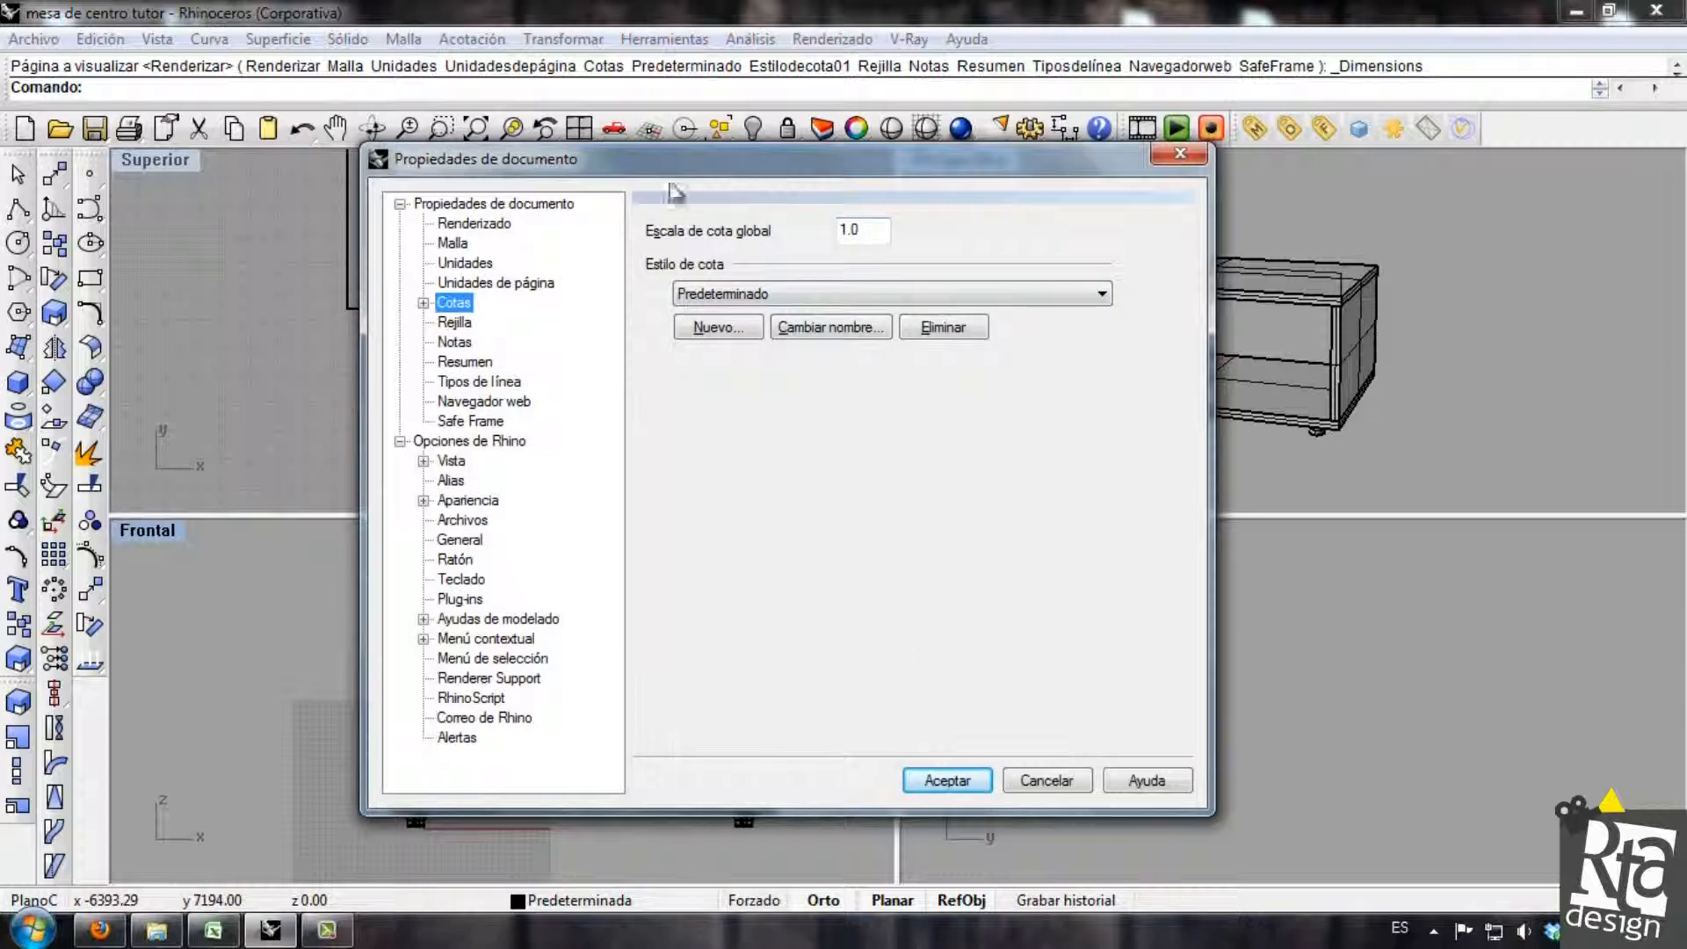
pyautogui.moveTo(897, 172); pyautogui.dragTo(955, 191)
pyautogui.doubleClick(934, 244)
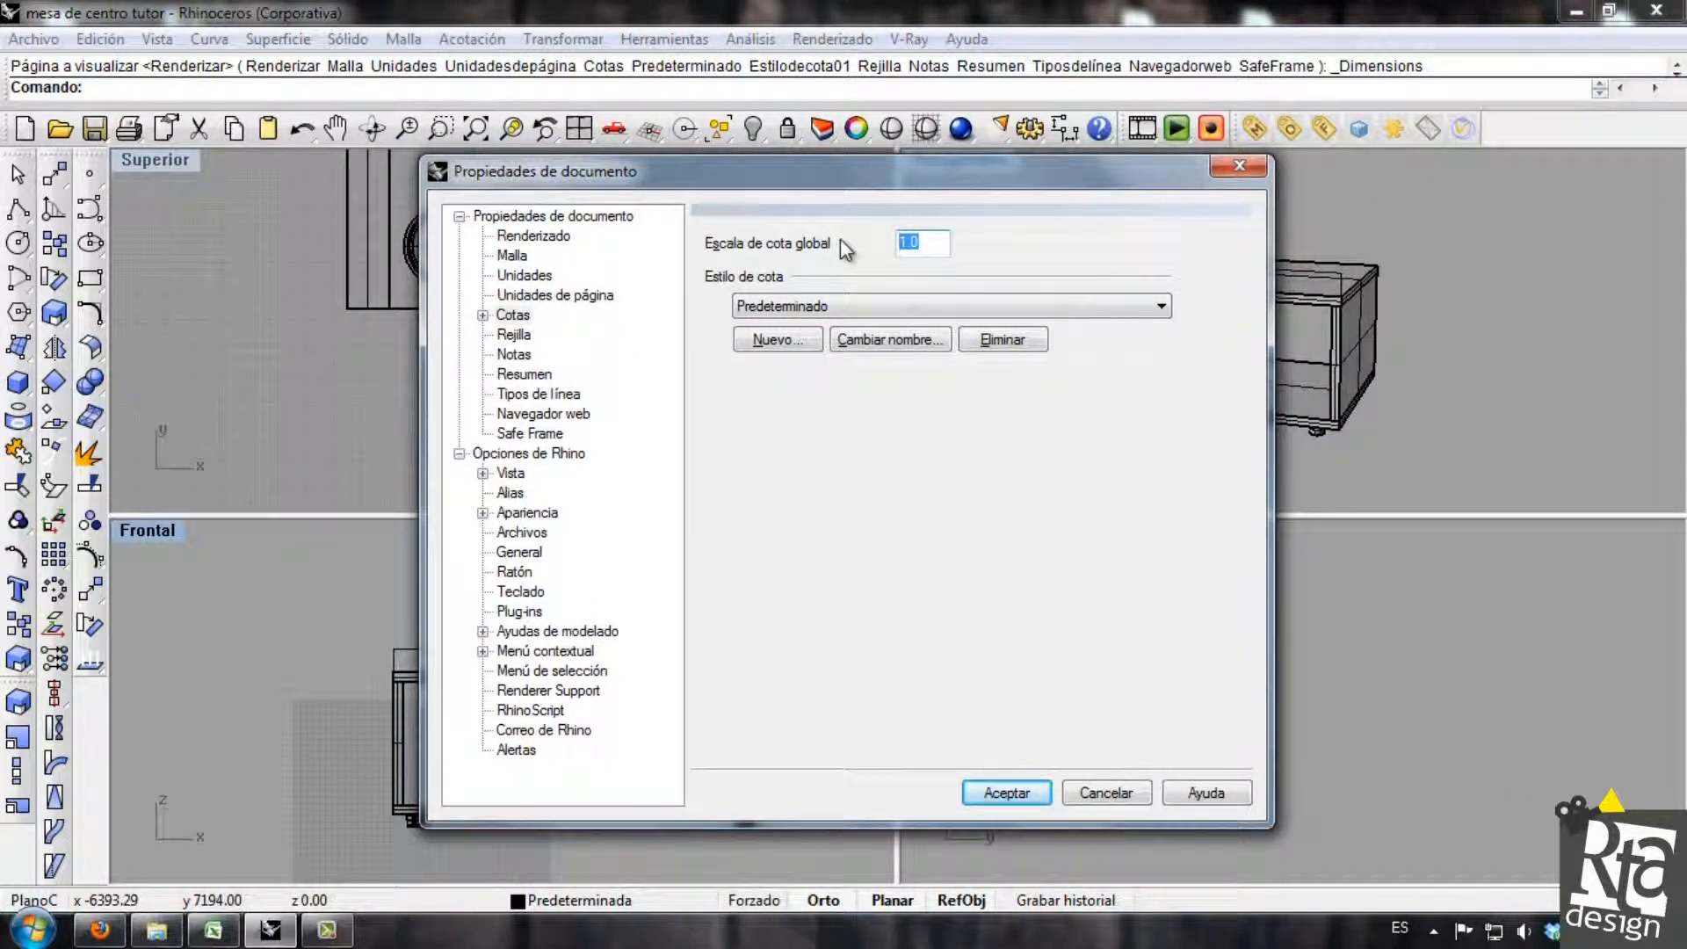
pyautogui.write('32')
pyautogui.press('BackSpace')
pyautogui.write('0')
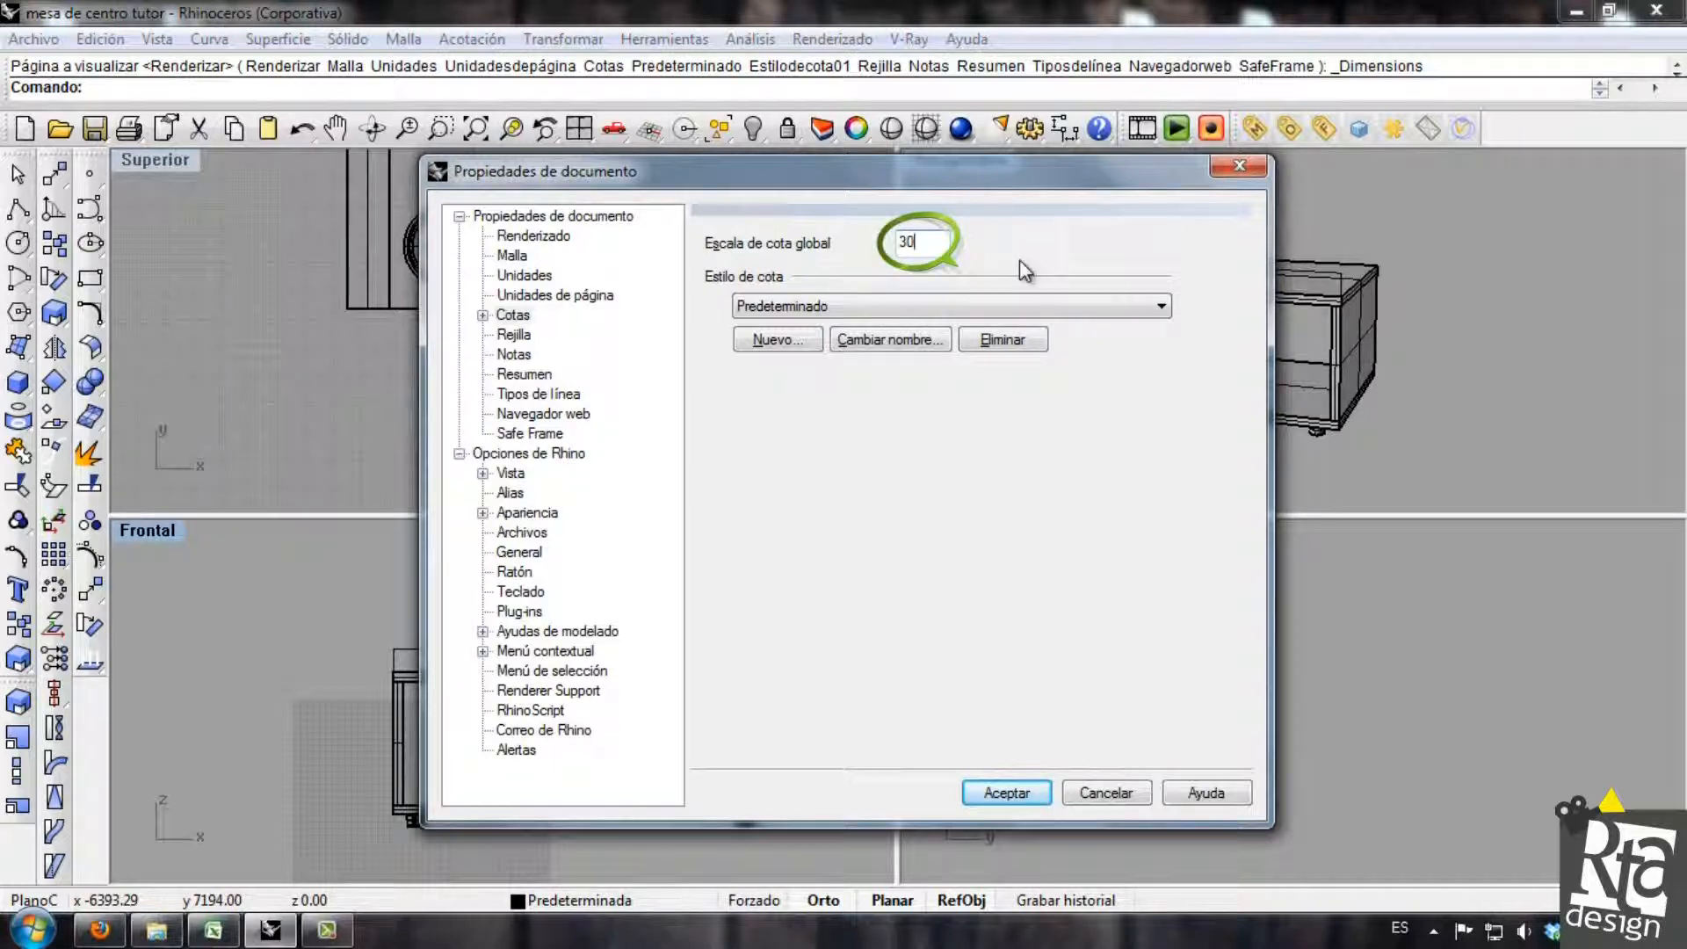
pyautogui.click(1010, 791)
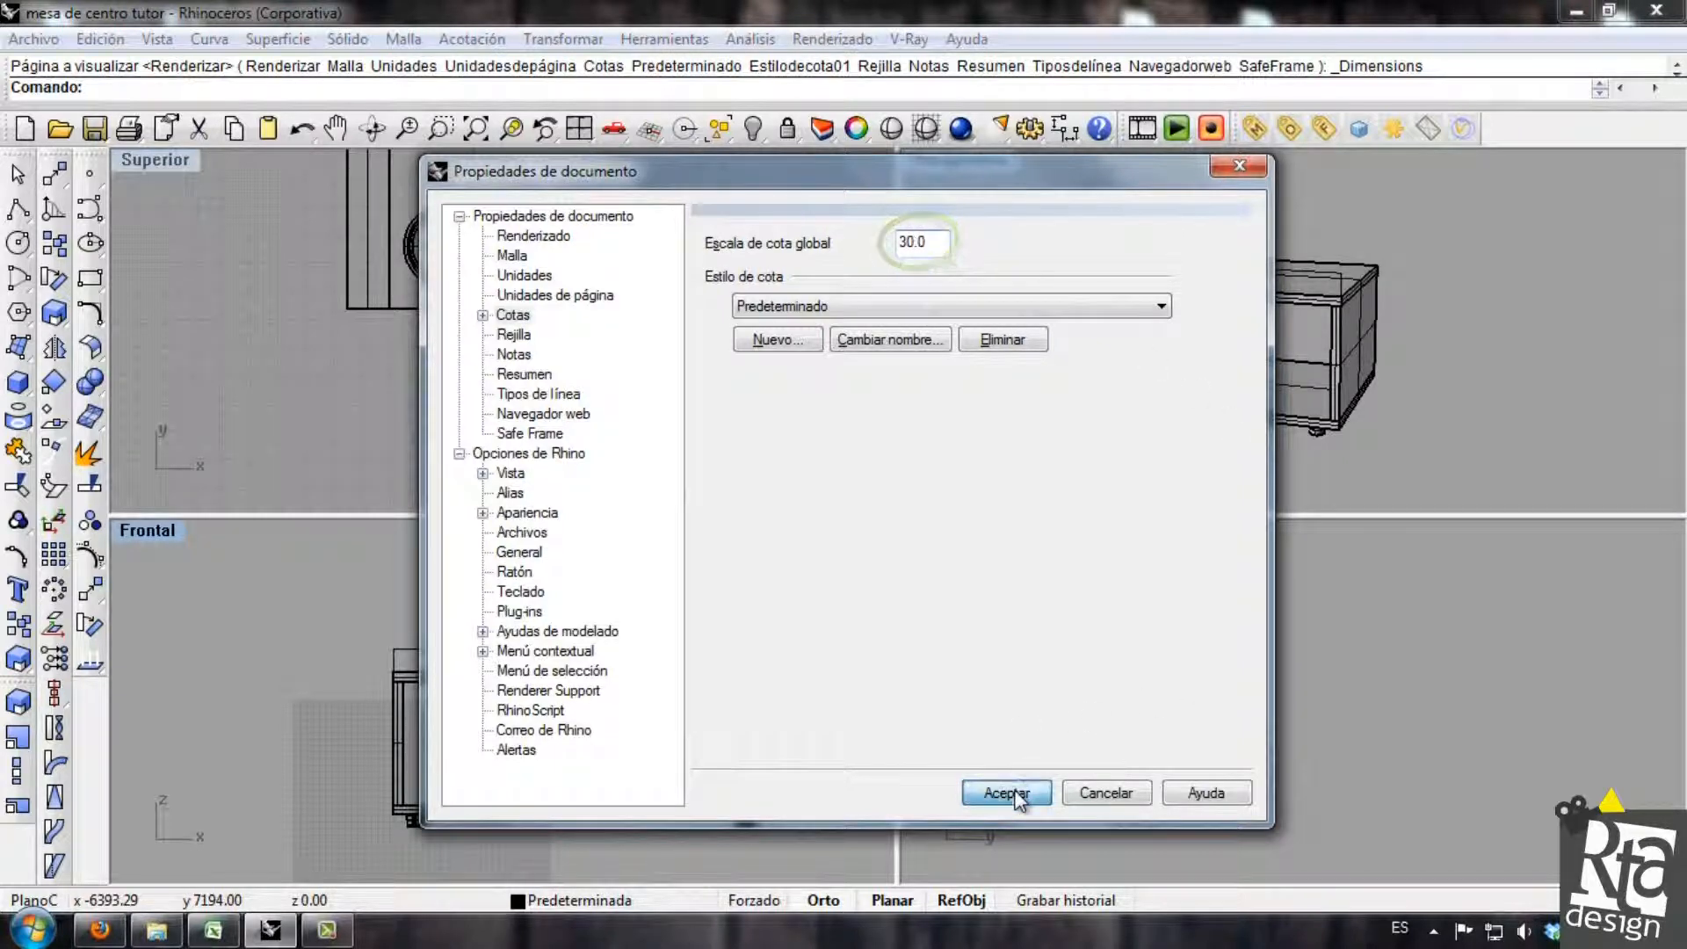
# Examine the rescaled width dimension and the table parts in the front view by selecting them.
pyautogui.moveTo(612, 722)
pyautogui.mouseDown(button='right')
pyautogui.moveTo(604, 674)
pyautogui.moveTo(589, 702)
pyautogui.mouseUp(button='right')
pyautogui.click(567, 608)
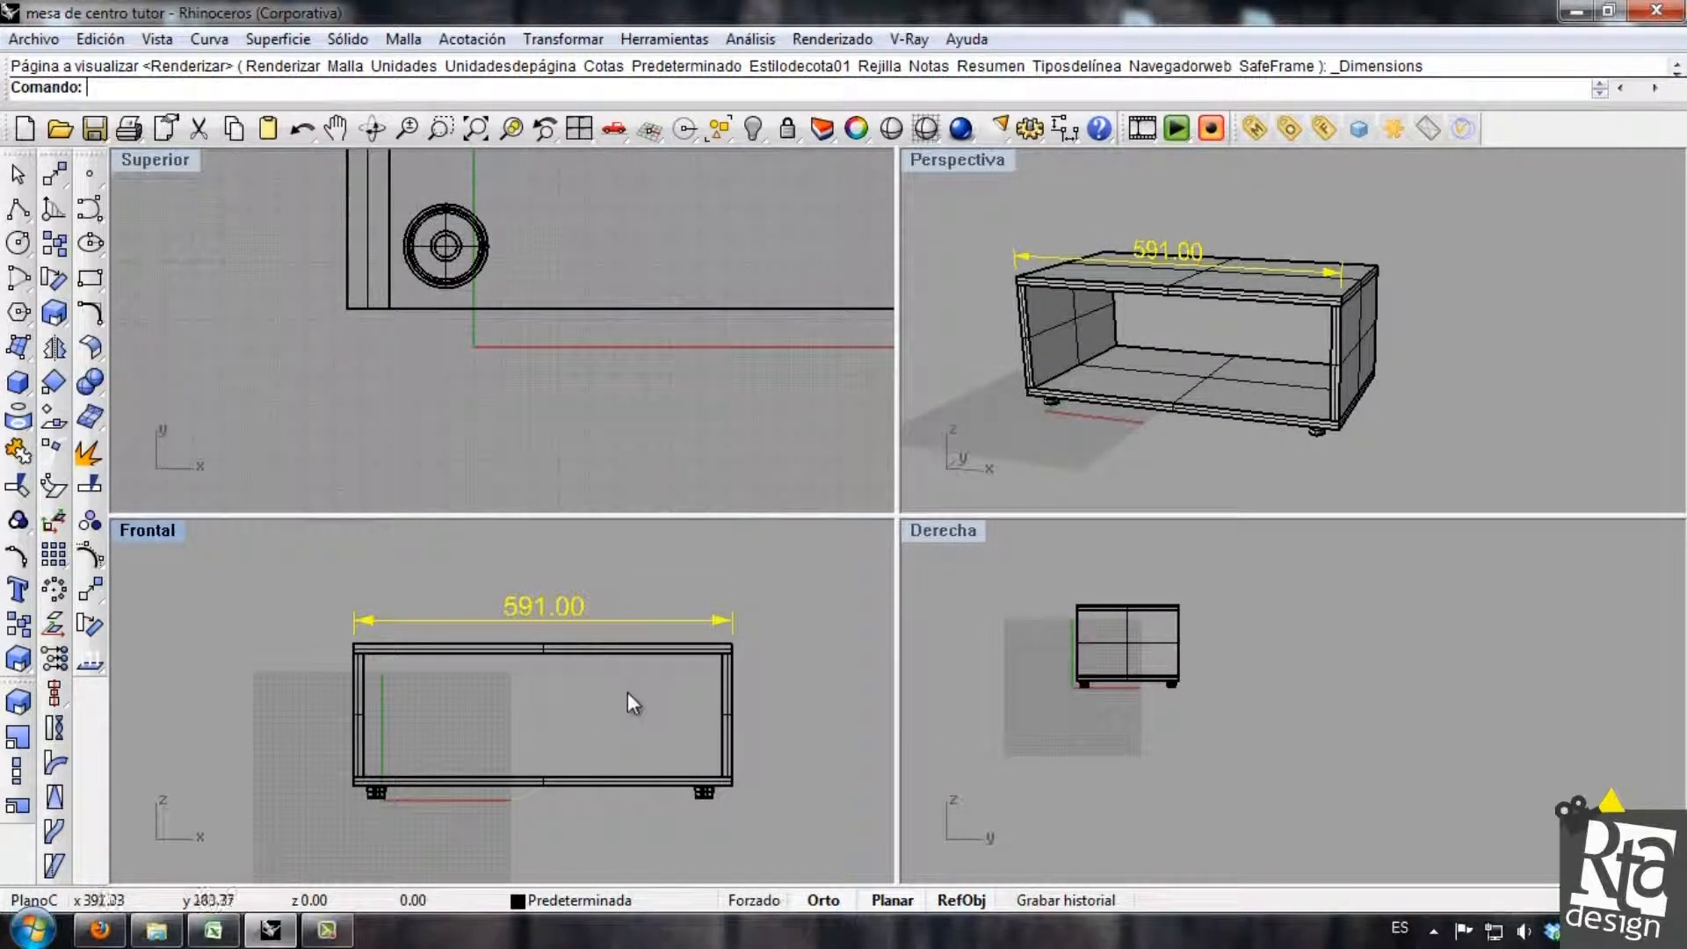
pyautogui.click(513, 659)
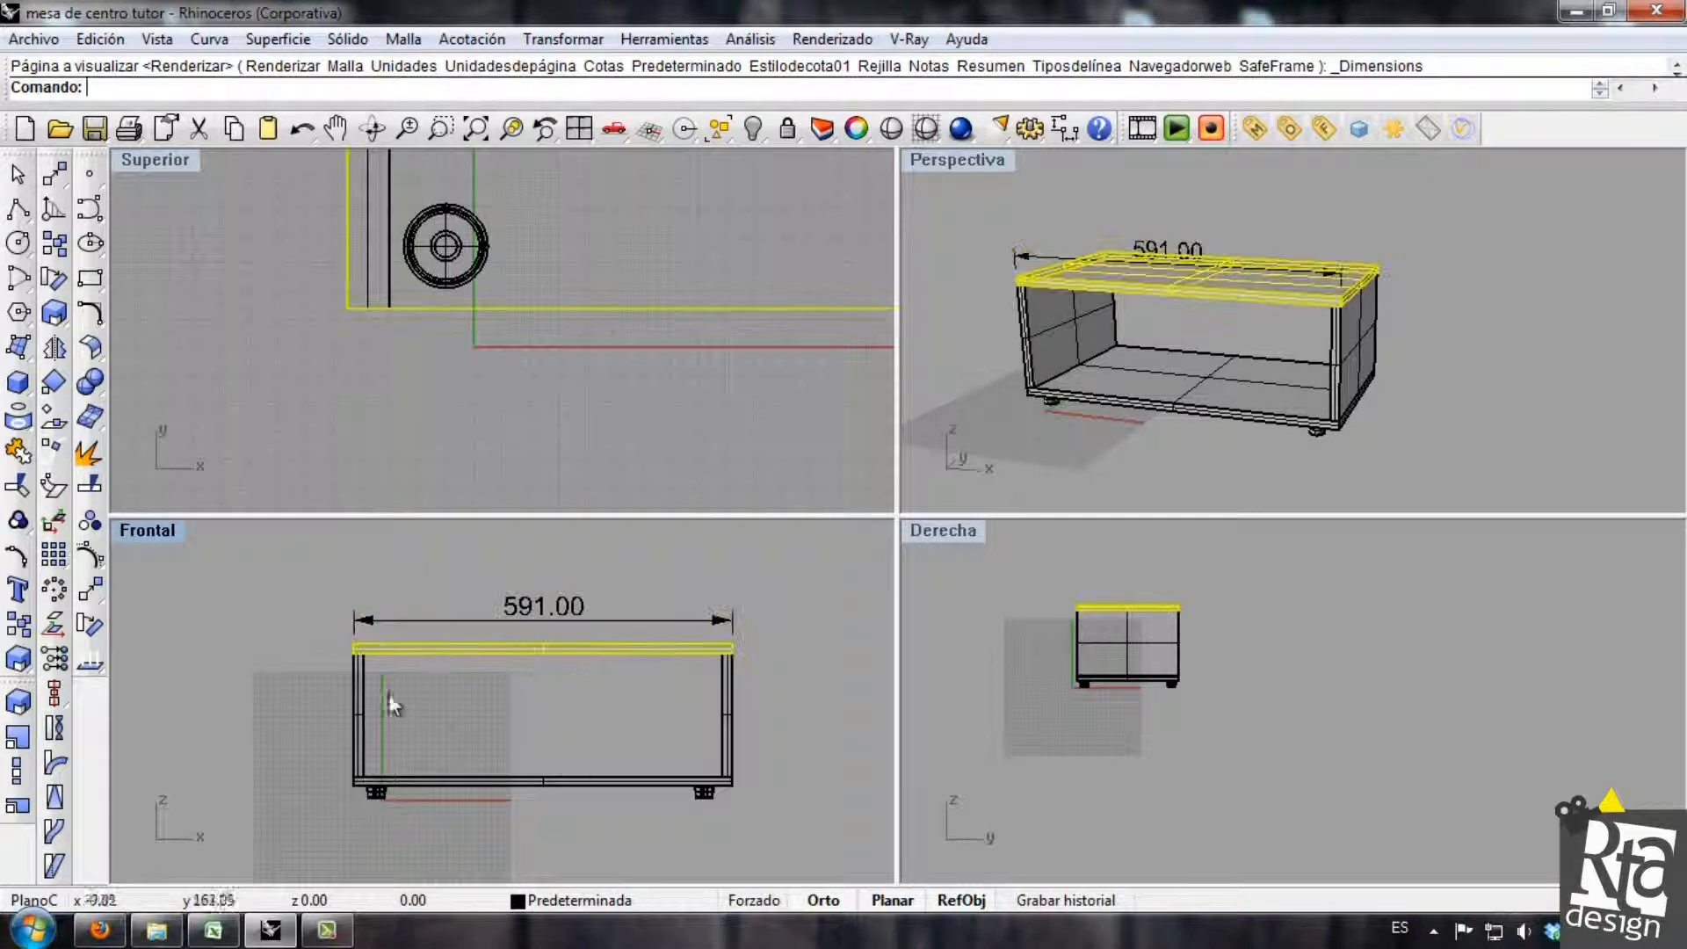
pyautogui.click(503, 783)
pyautogui.moveTo(294, 552); pyautogui.dragTo(822, 882)
pyautogui.click(753, 746)
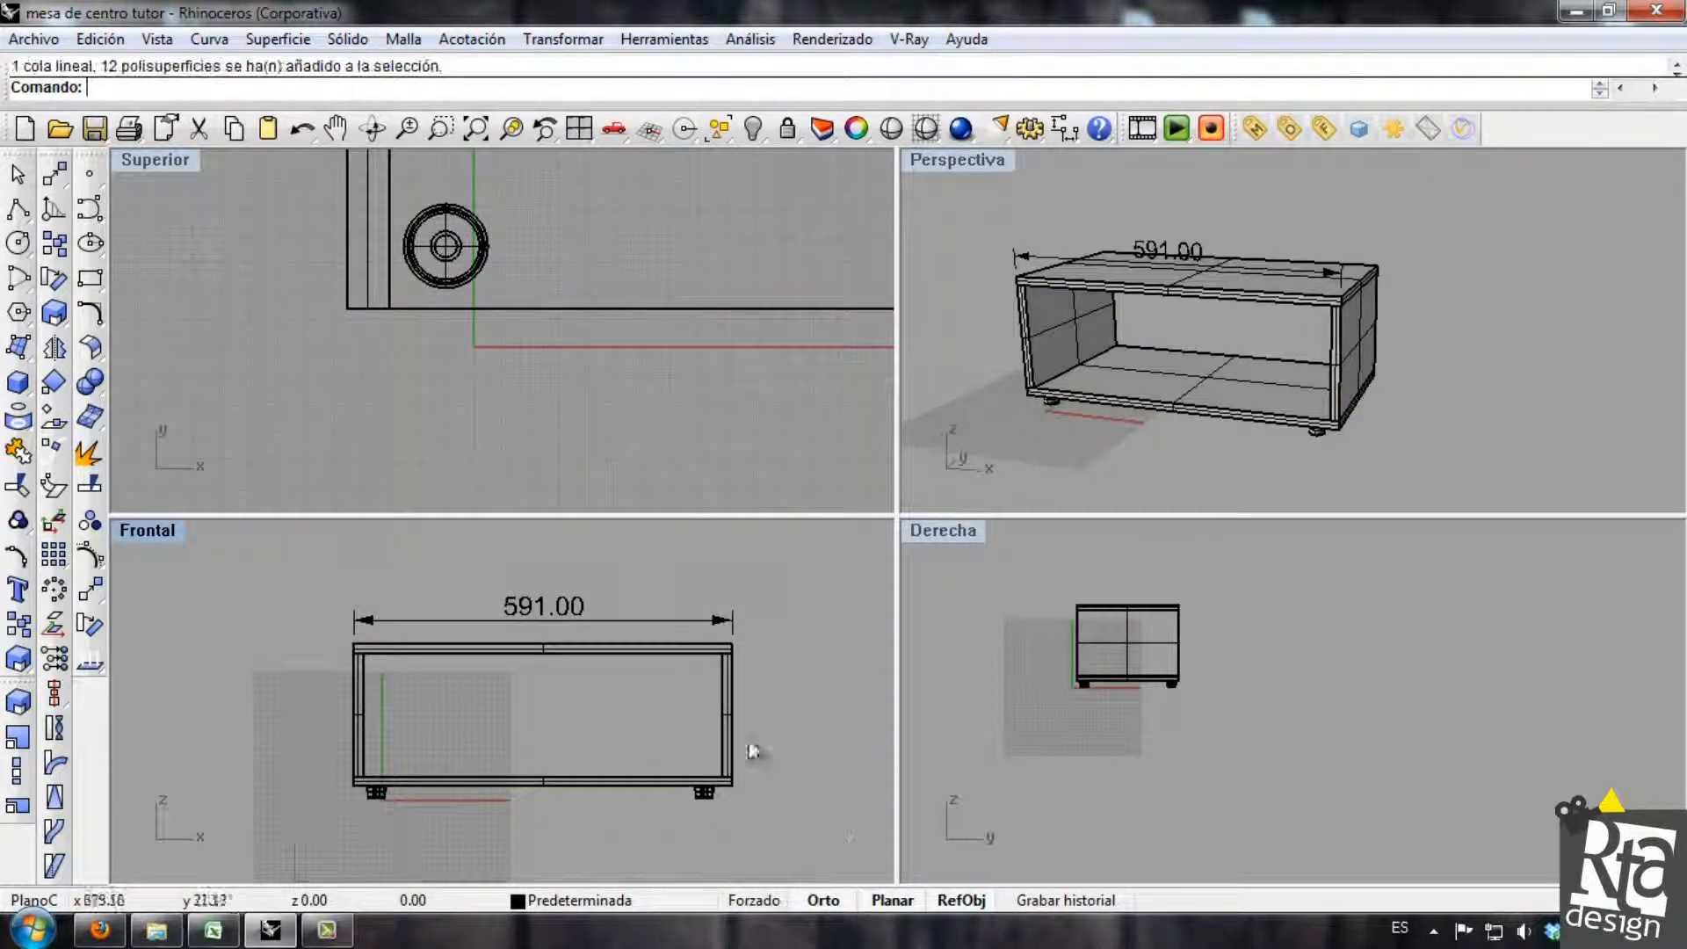
pyautogui.click(555, 621)
pyautogui.scroll(2, 532, 609)
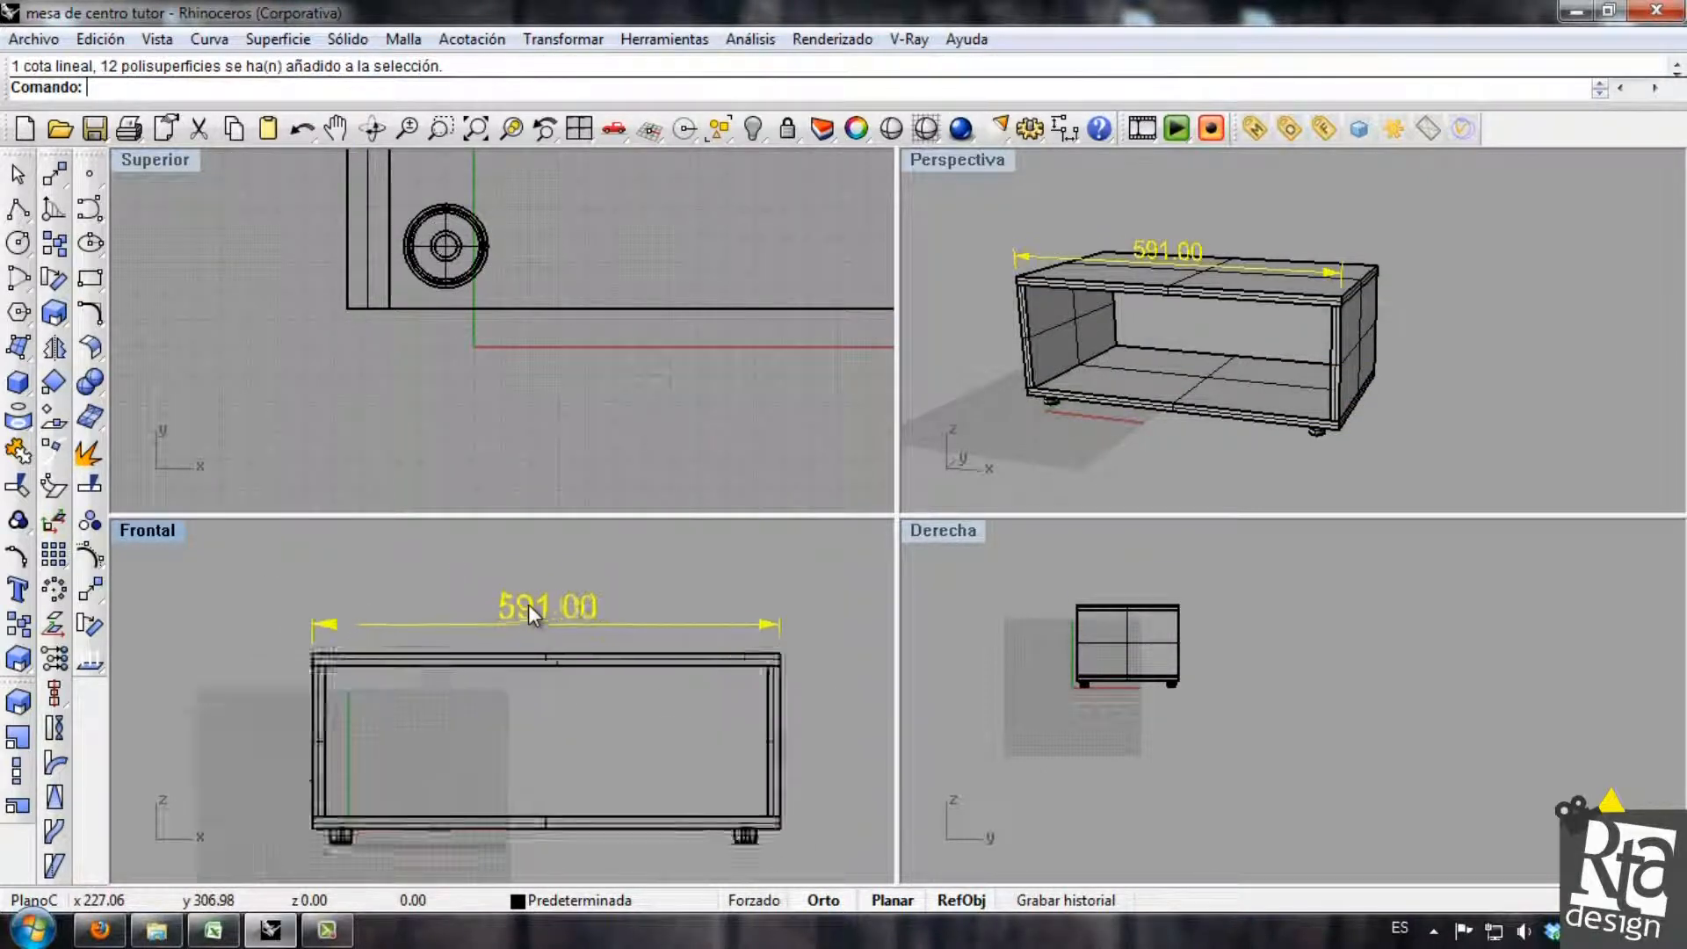
pyautogui.scroll(-2, 529, 612)
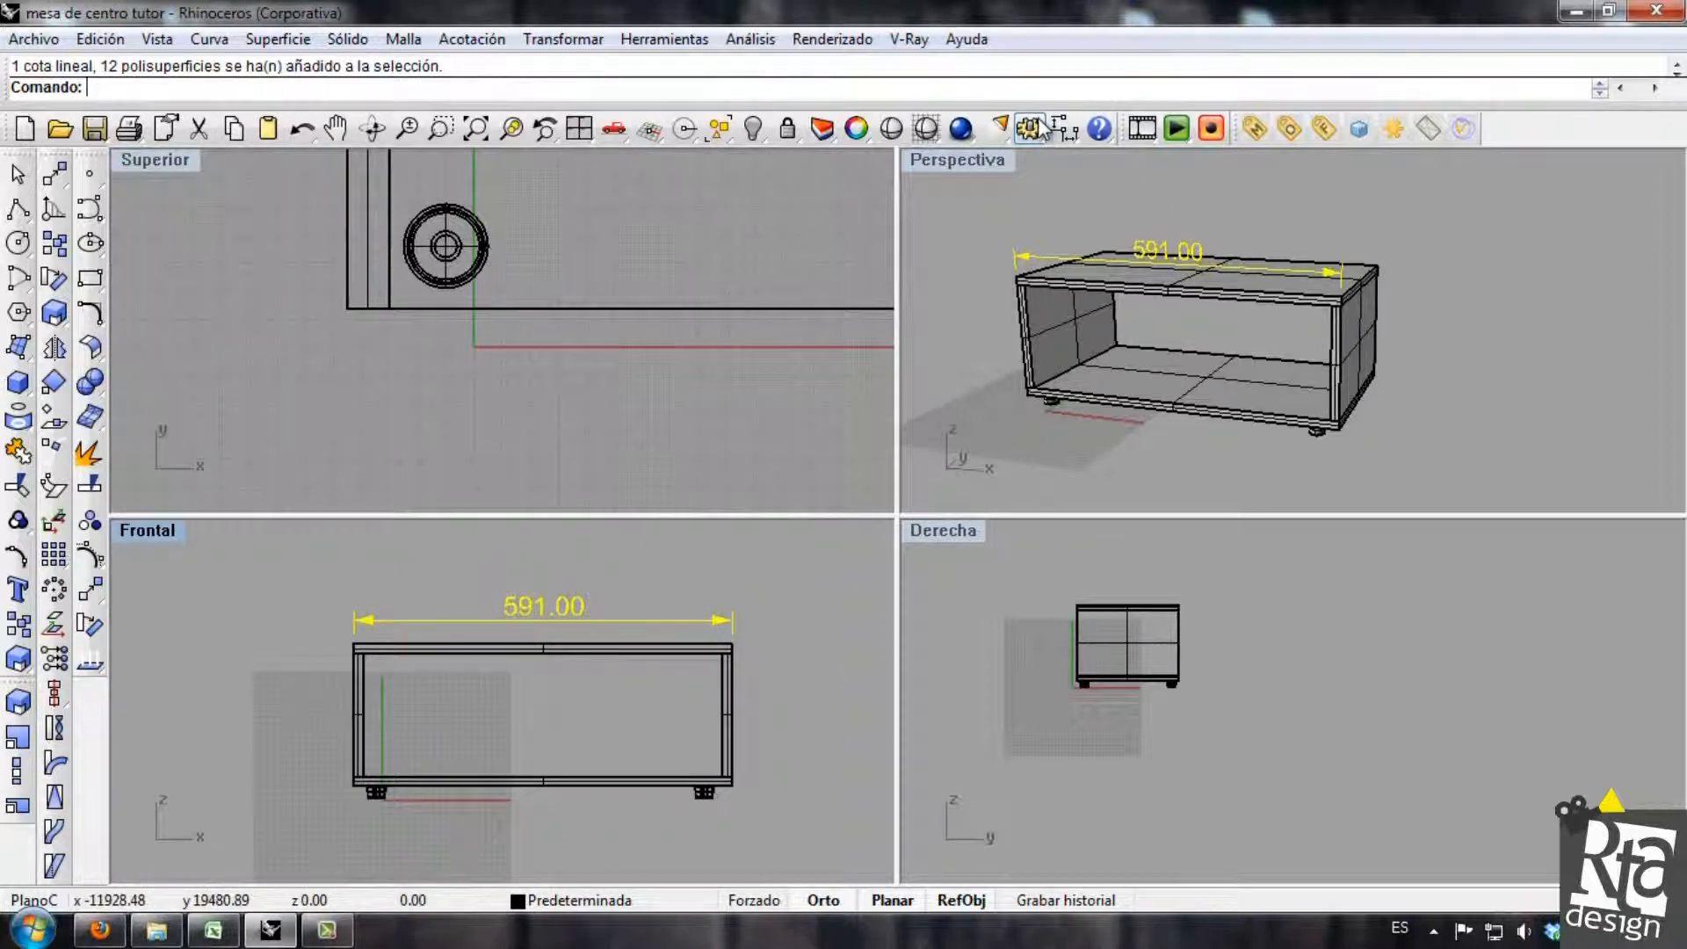
# Dimension the left side panel's height between the tabletop and the base, placing it outside the table in the front view.
pyautogui.click(1065, 129)
pyautogui.scroll(2, 331, 659)
pyautogui.click(372, 667)
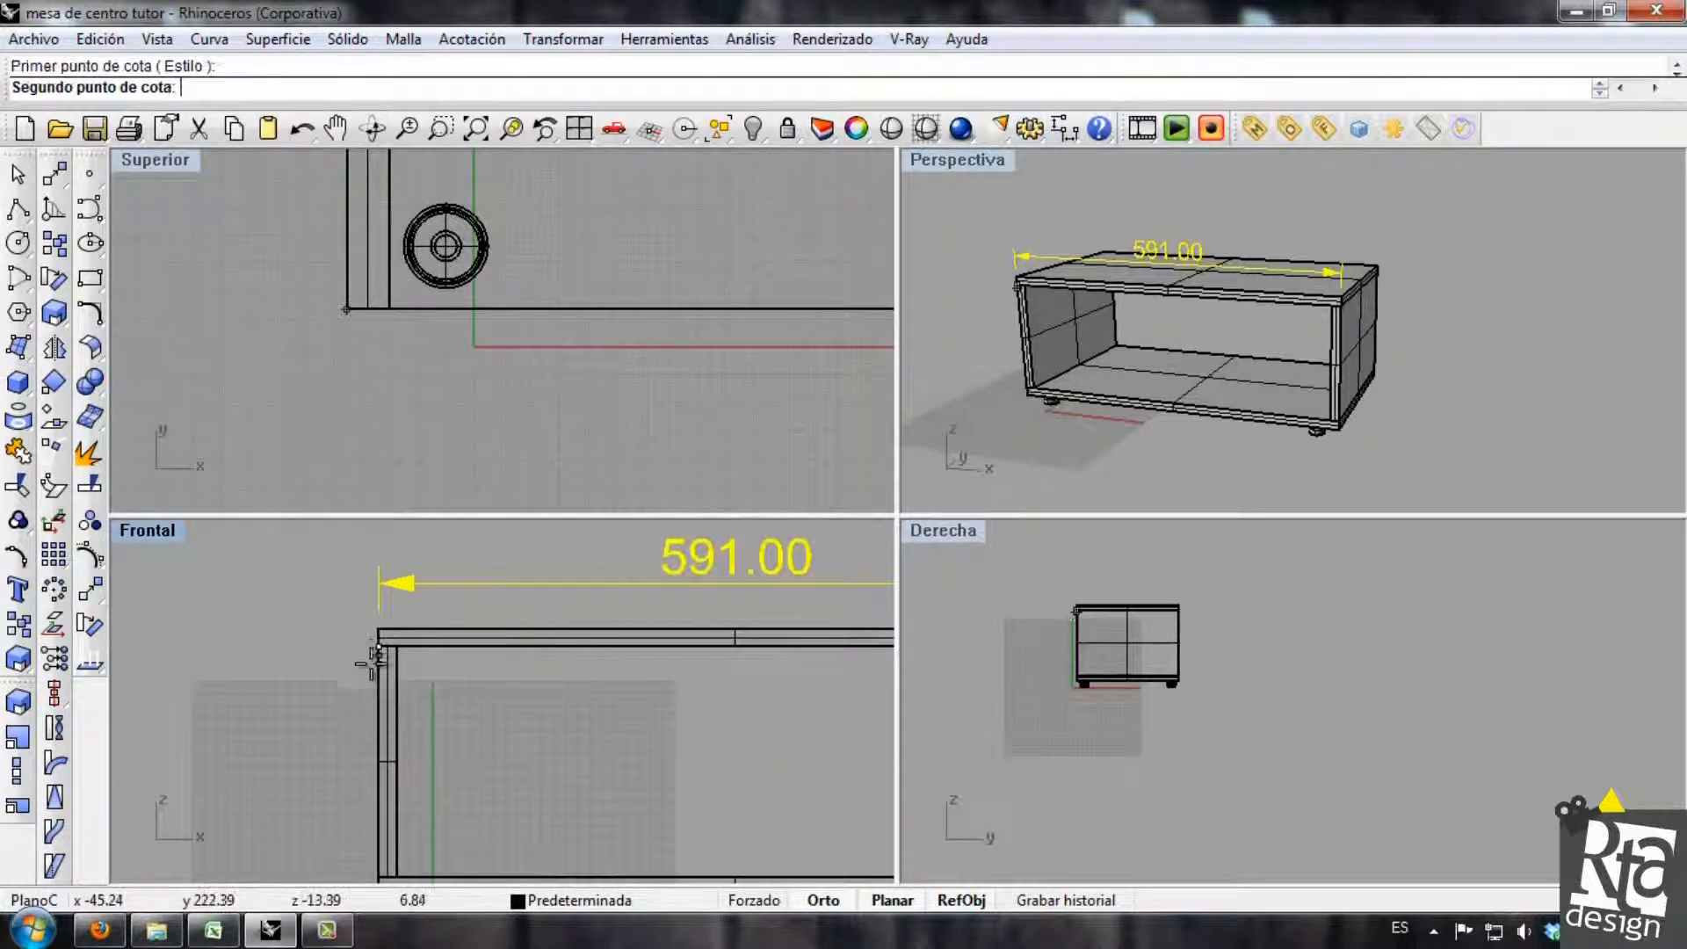
pyautogui.scroll(2, 406, 694)
pyautogui.click(405, 801)
pyautogui.click(363, 703)
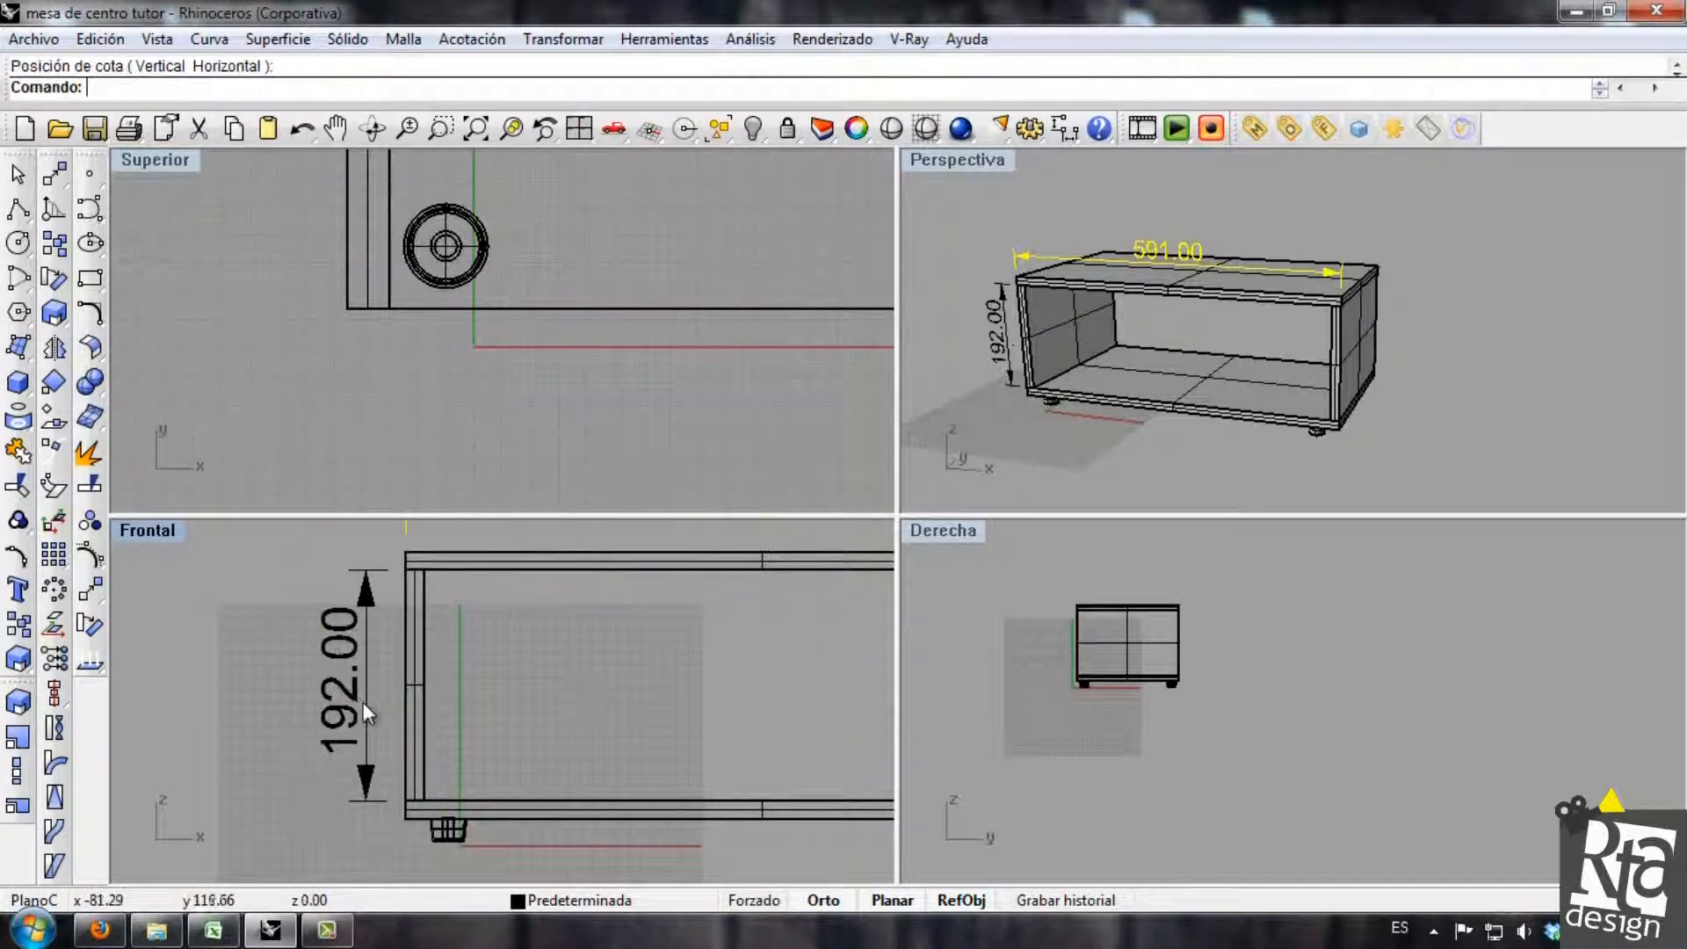
pyautogui.scroll(-2, 362, 703)
pyautogui.moveTo(450, 674); pyautogui.dragTo(506, 707, button='right')
pyautogui.click(387, 789)
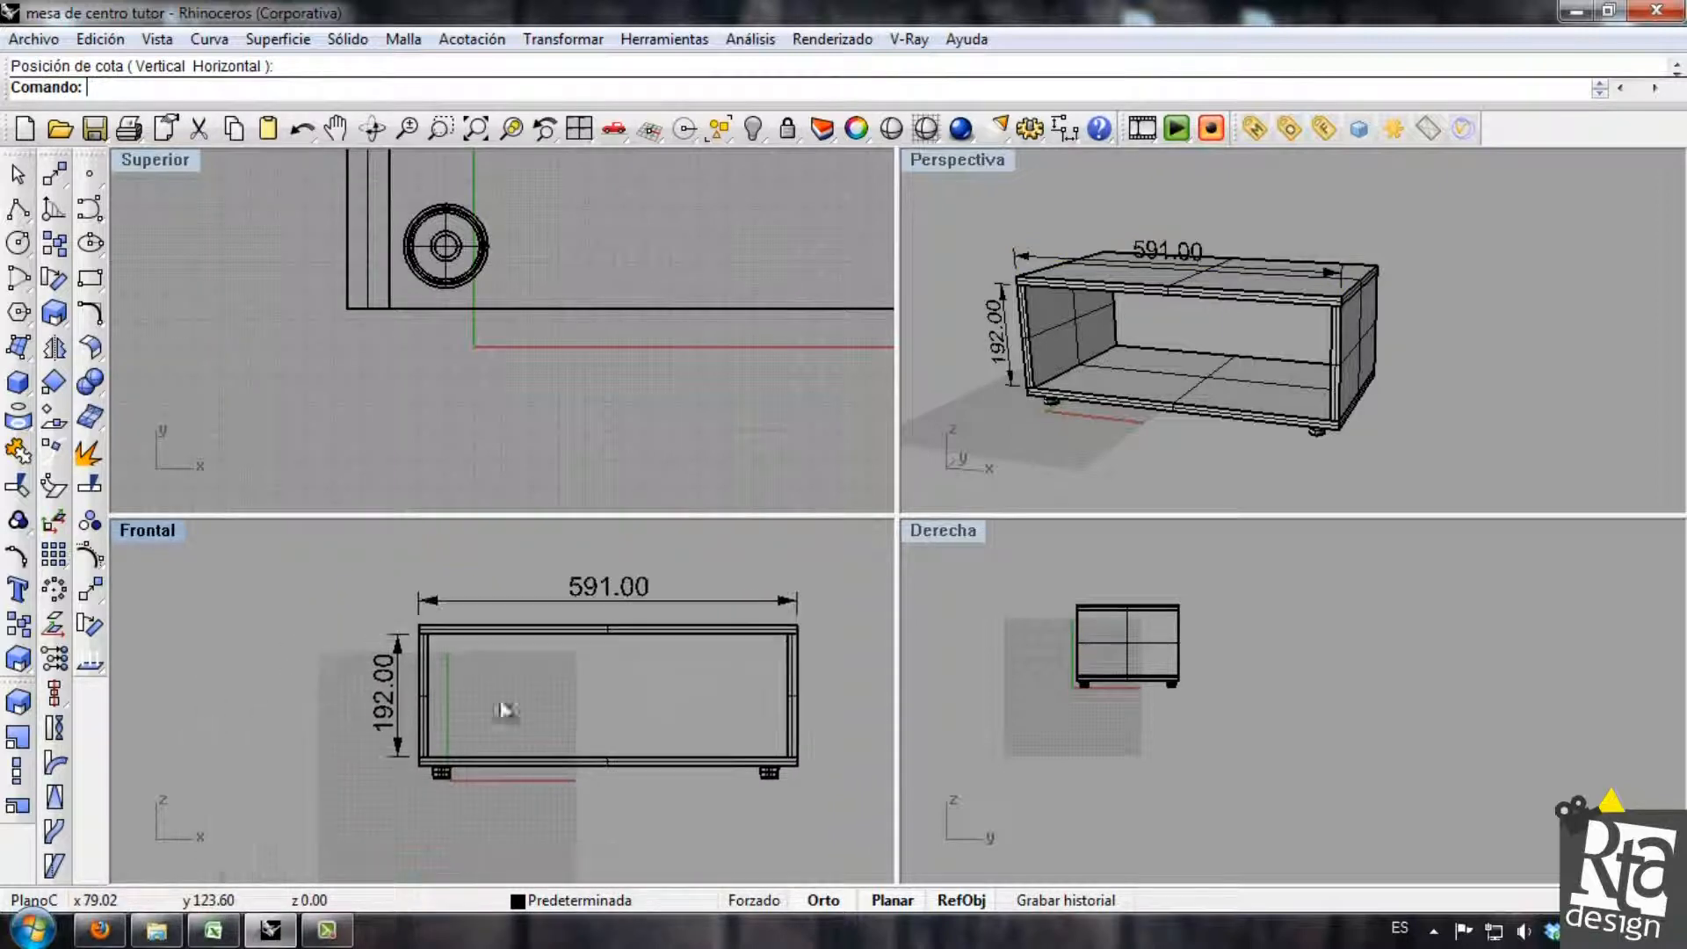
# Dimension the right side panel's height between the tabletop and the base, placing it outside the table.
pyautogui.click(1064, 128)
pyautogui.scroll(6, 834, 656)
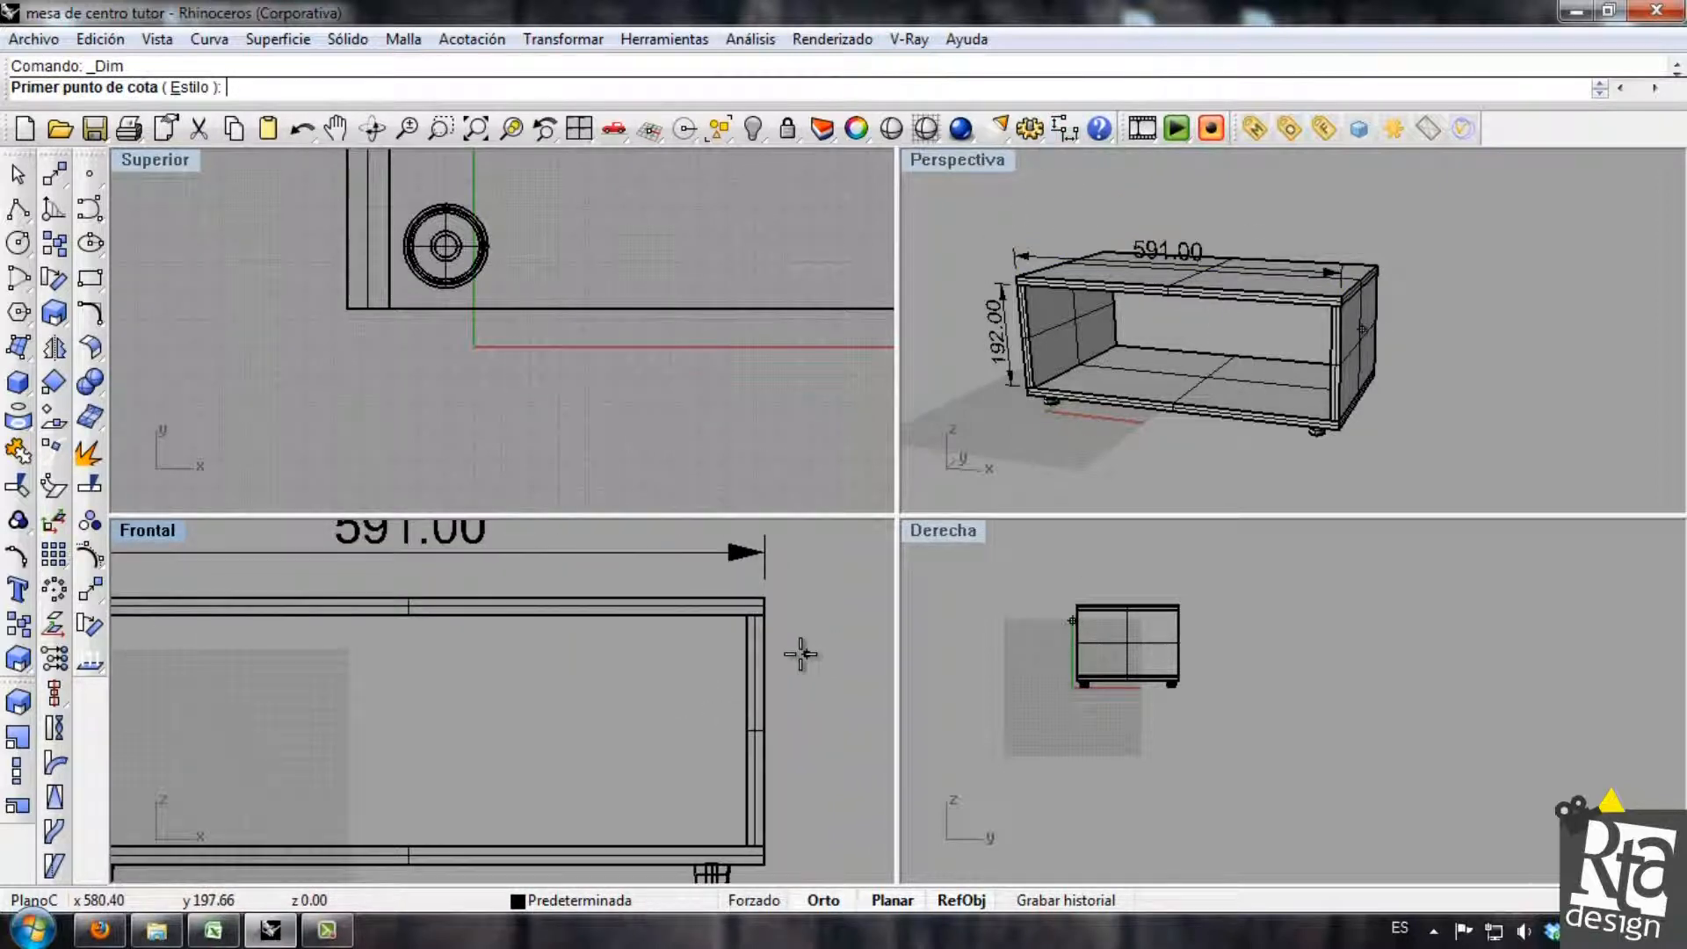
pyautogui.click(765, 616)
pyautogui.click(763, 852)
pyautogui.click(841, 747)
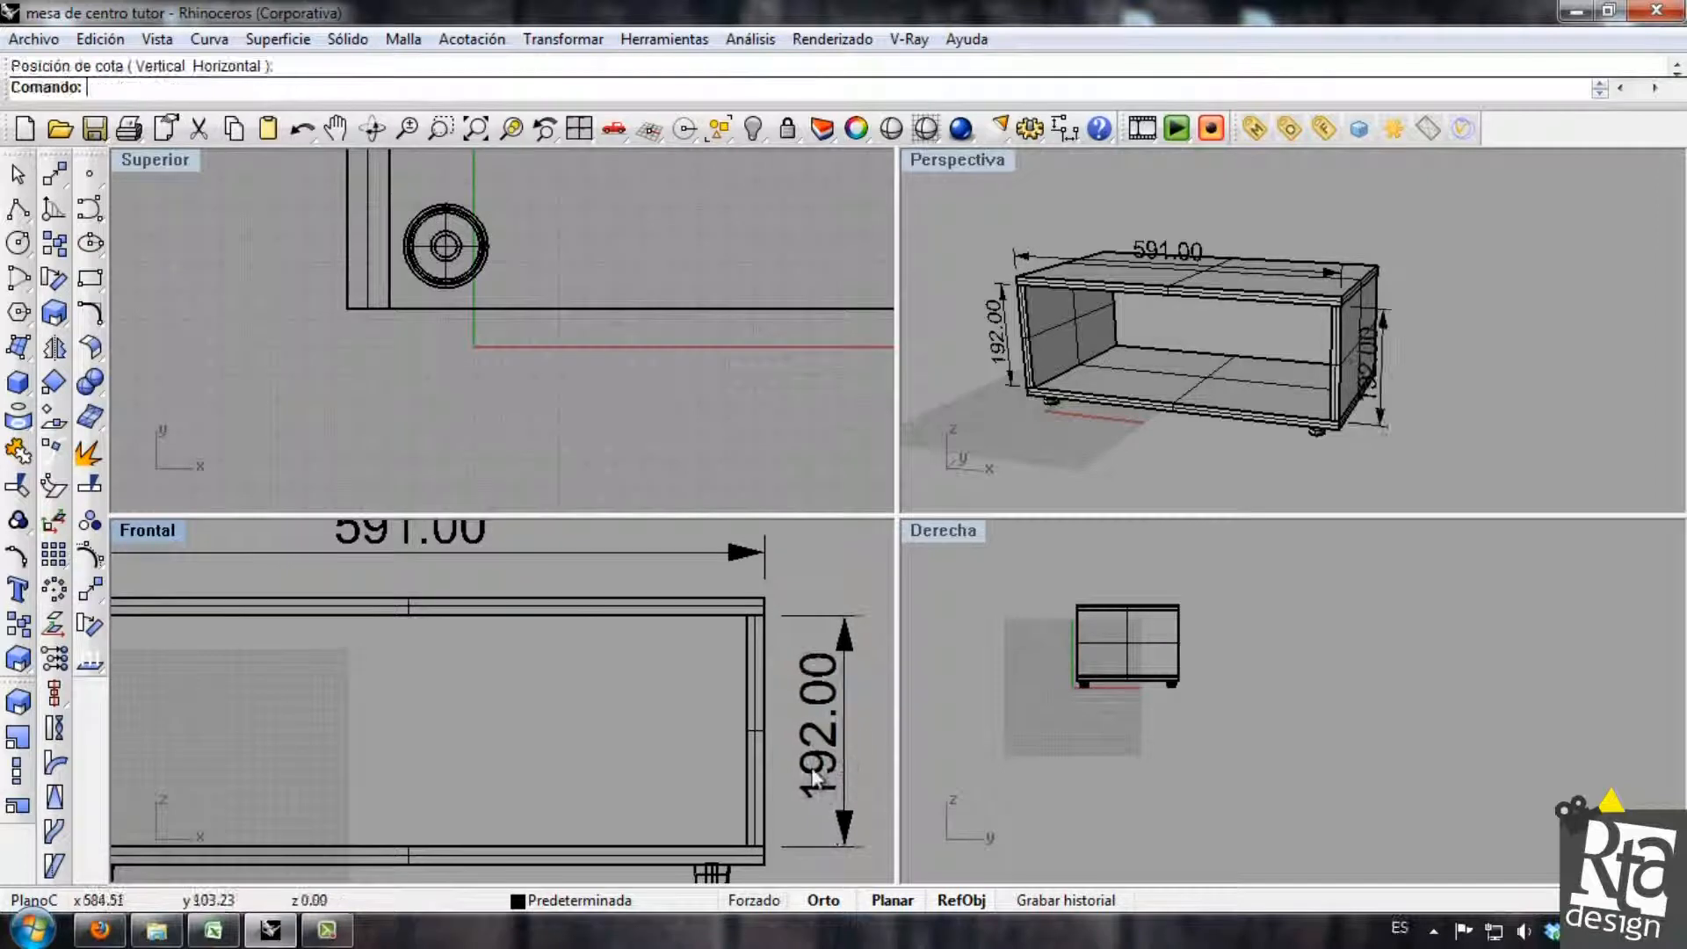
pyautogui.scroll(-2, 798, 674)
# Dimension the base panel's overall width between its outer corners, placing the dimension below the table's feet.
pyautogui.rightClick(457, 738)
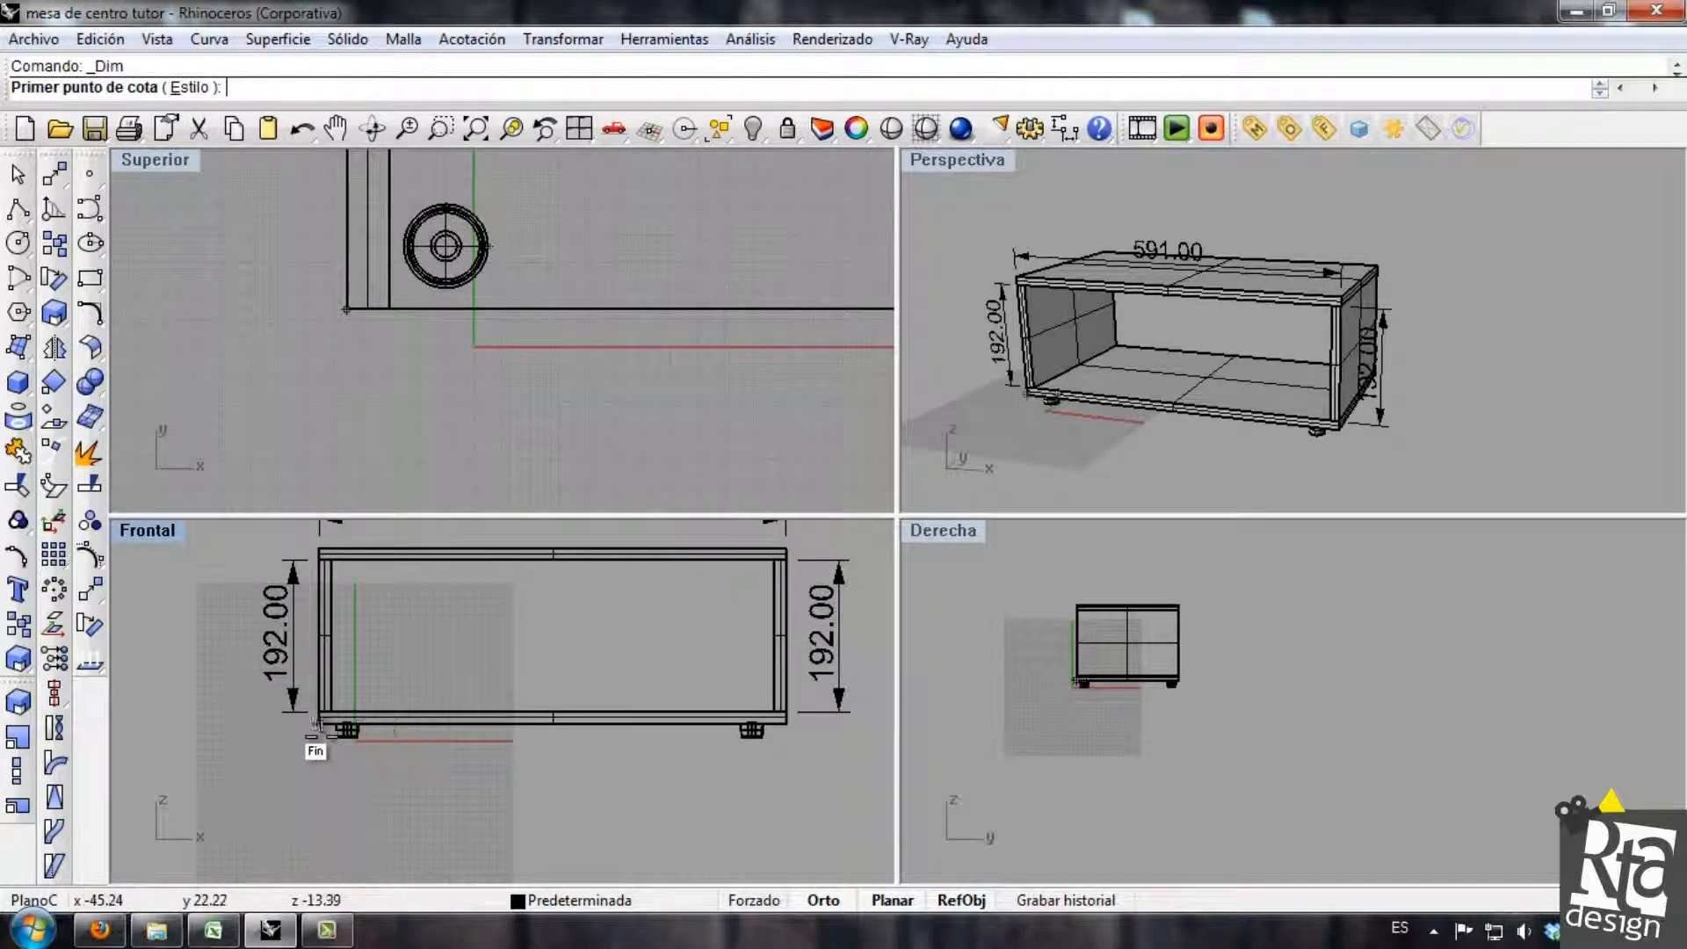
pyautogui.scroll(4, 314, 738)
pyautogui.click(314, 727)
pyautogui.moveTo(557, 753); pyautogui.dragTo(295, 760, button='right')
pyautogui.click(756, 725)
pyautogui.click(563, 832)
pyautogui.scroll(-5, 539, 814)
pyautogui.scroll(2, 476, 830)
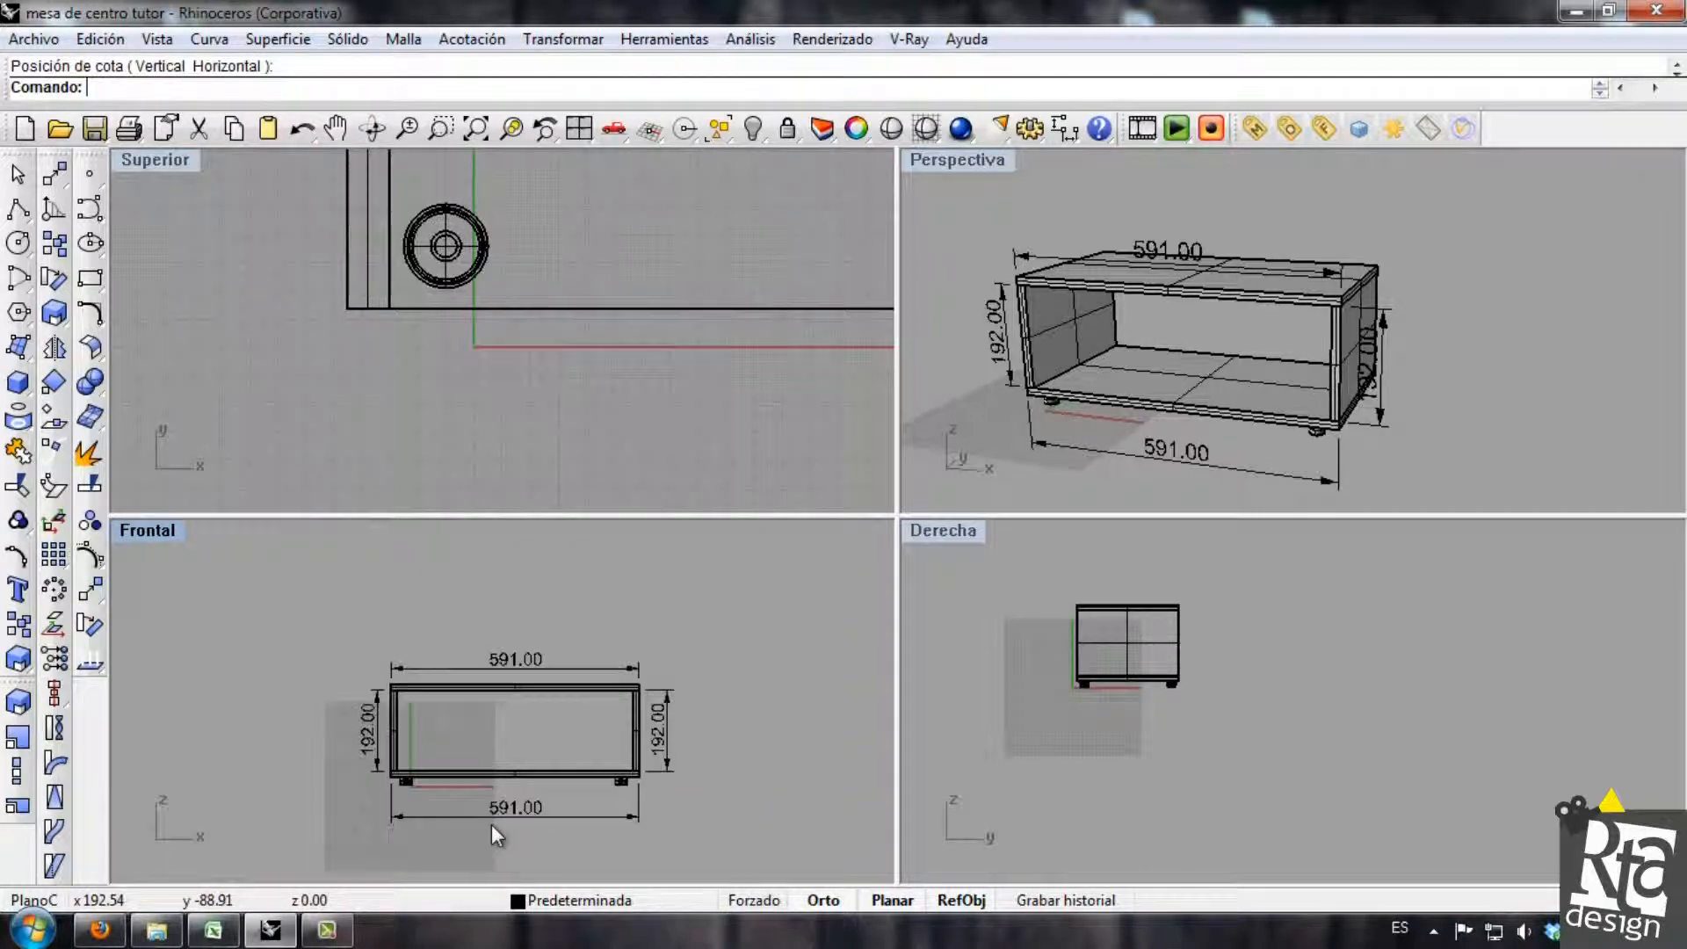
pyautogui.moveTo(499, 819); pyautogui.dragTo(535, 794, button='right')
# Delete all four dimensions around the table: both overall widths and both side panel heights.
pyautogui.click(487, 606)
pyautogui.press('Delete')
pyautogui.click(734, 729)
pyautogui.press('Delete')
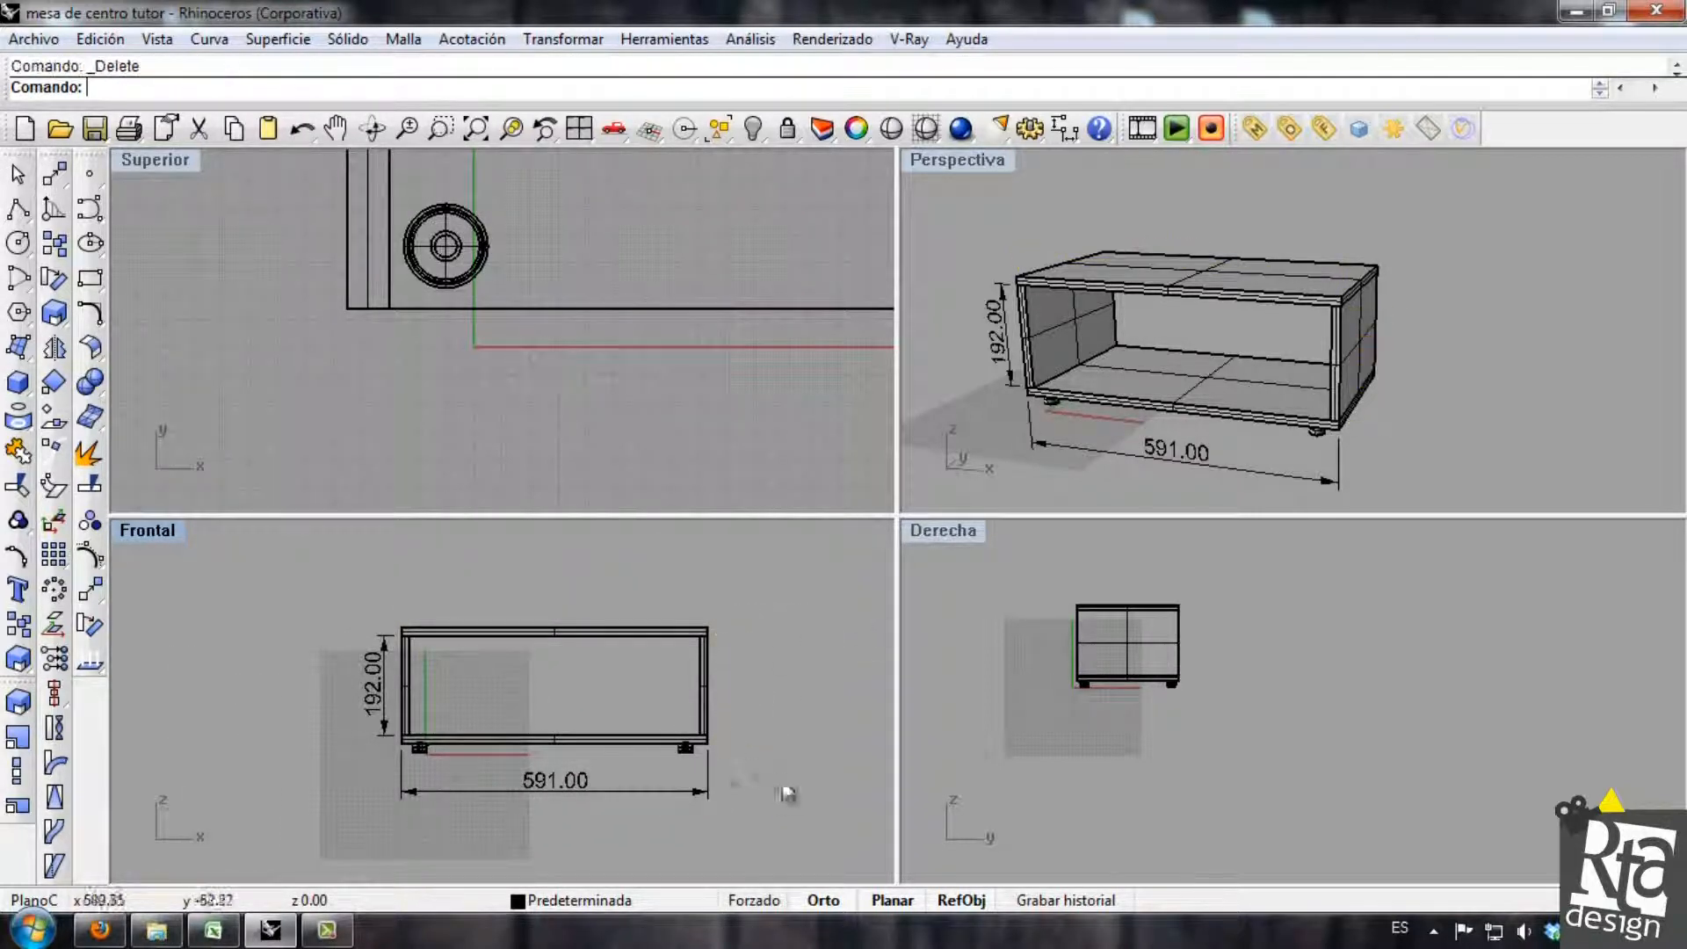
pyautogui.click(668, 791)
pyautogui.press('Delete')
pyautogui.click(378, 685)
pyautogui.press('Delete')
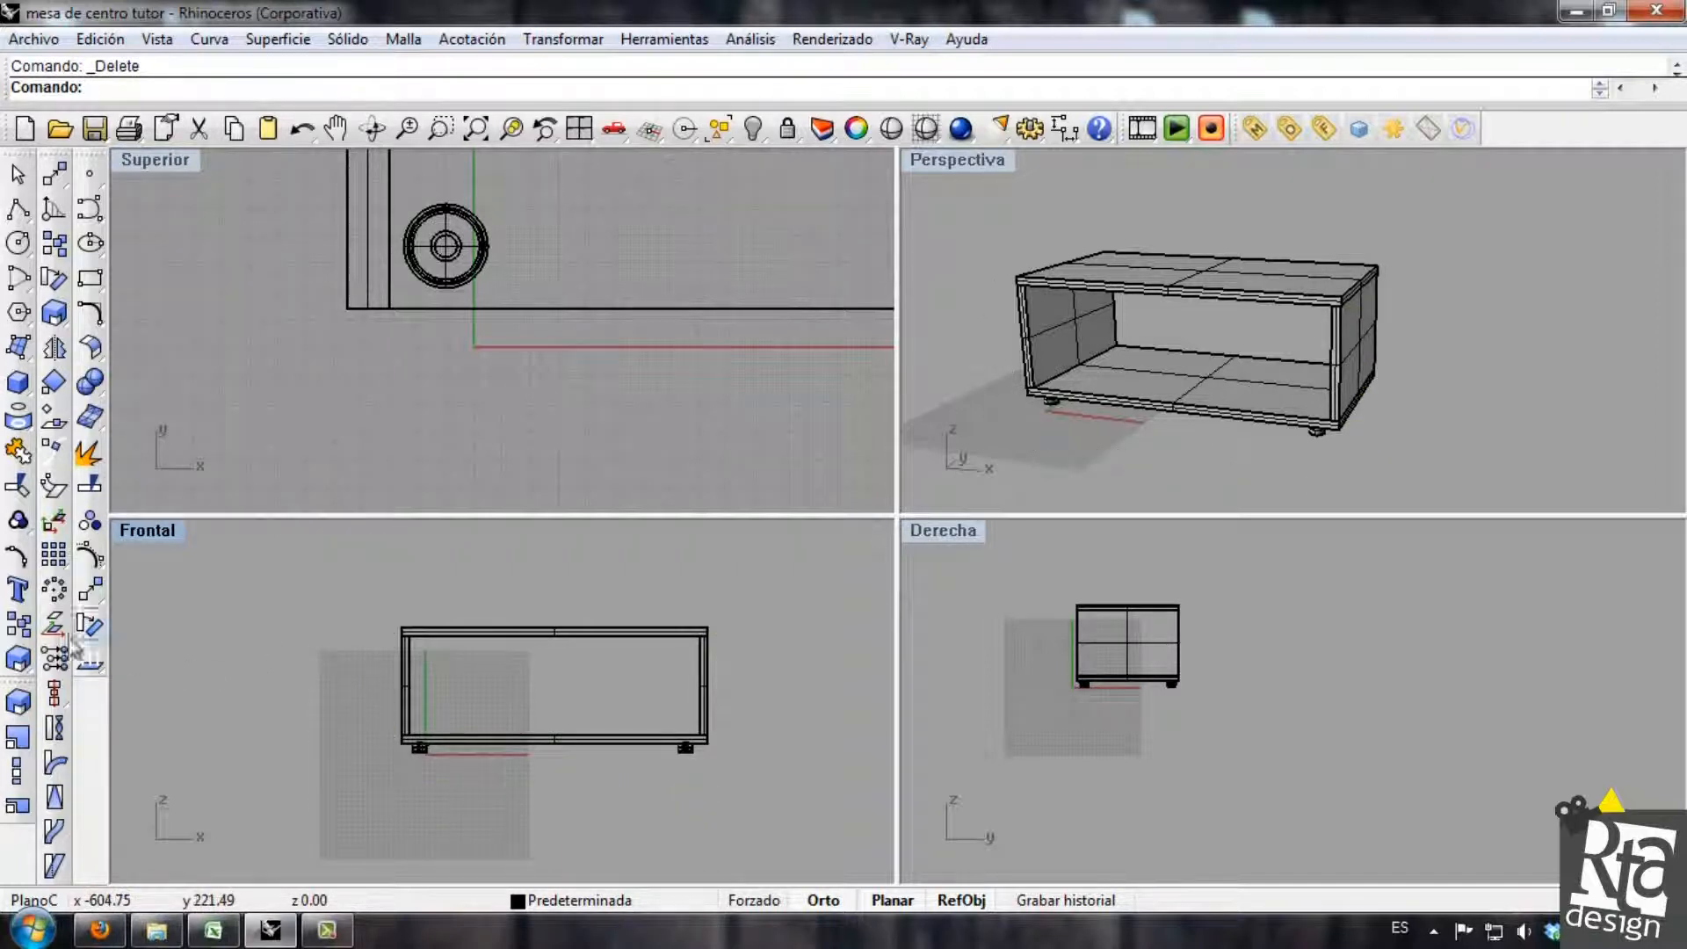
# Dimension the distance between the midpoints of the two side panels' upper edges, placing it above the tabletop.
pyautogui.click(1064, 129)
pyautogui.scroll(5, 403, 629)
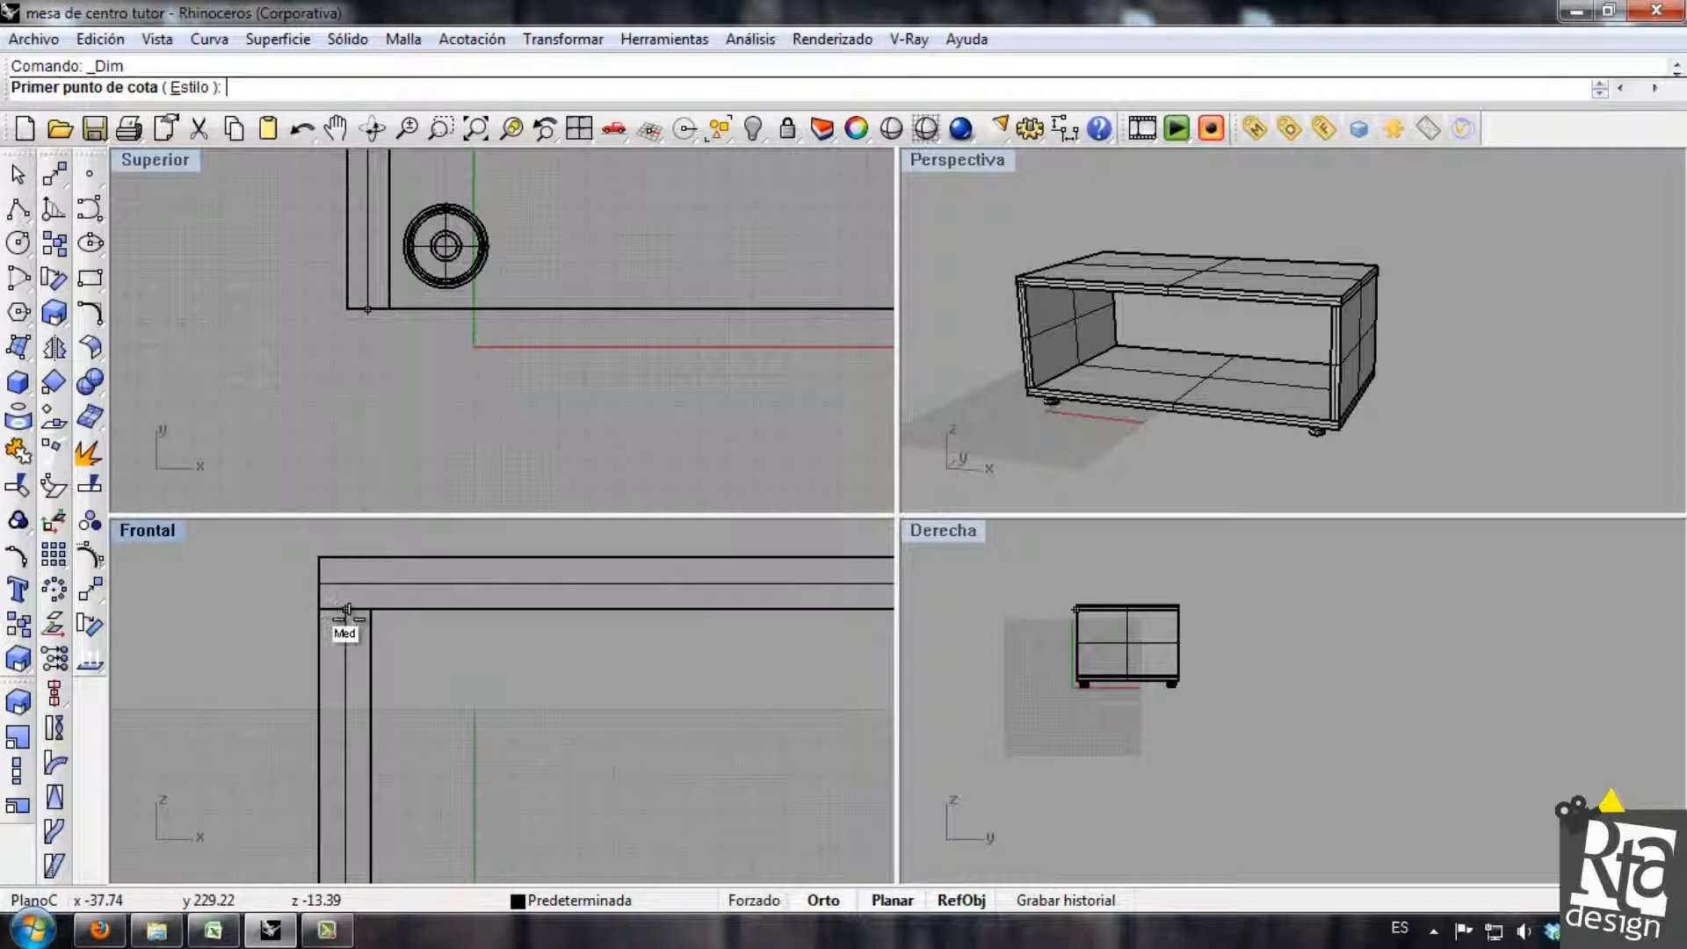
pyautogui.click(347, 609)
pyautogui.scroll(-4, 508, 629)
pyautogui.scroll(4, 620, 631)
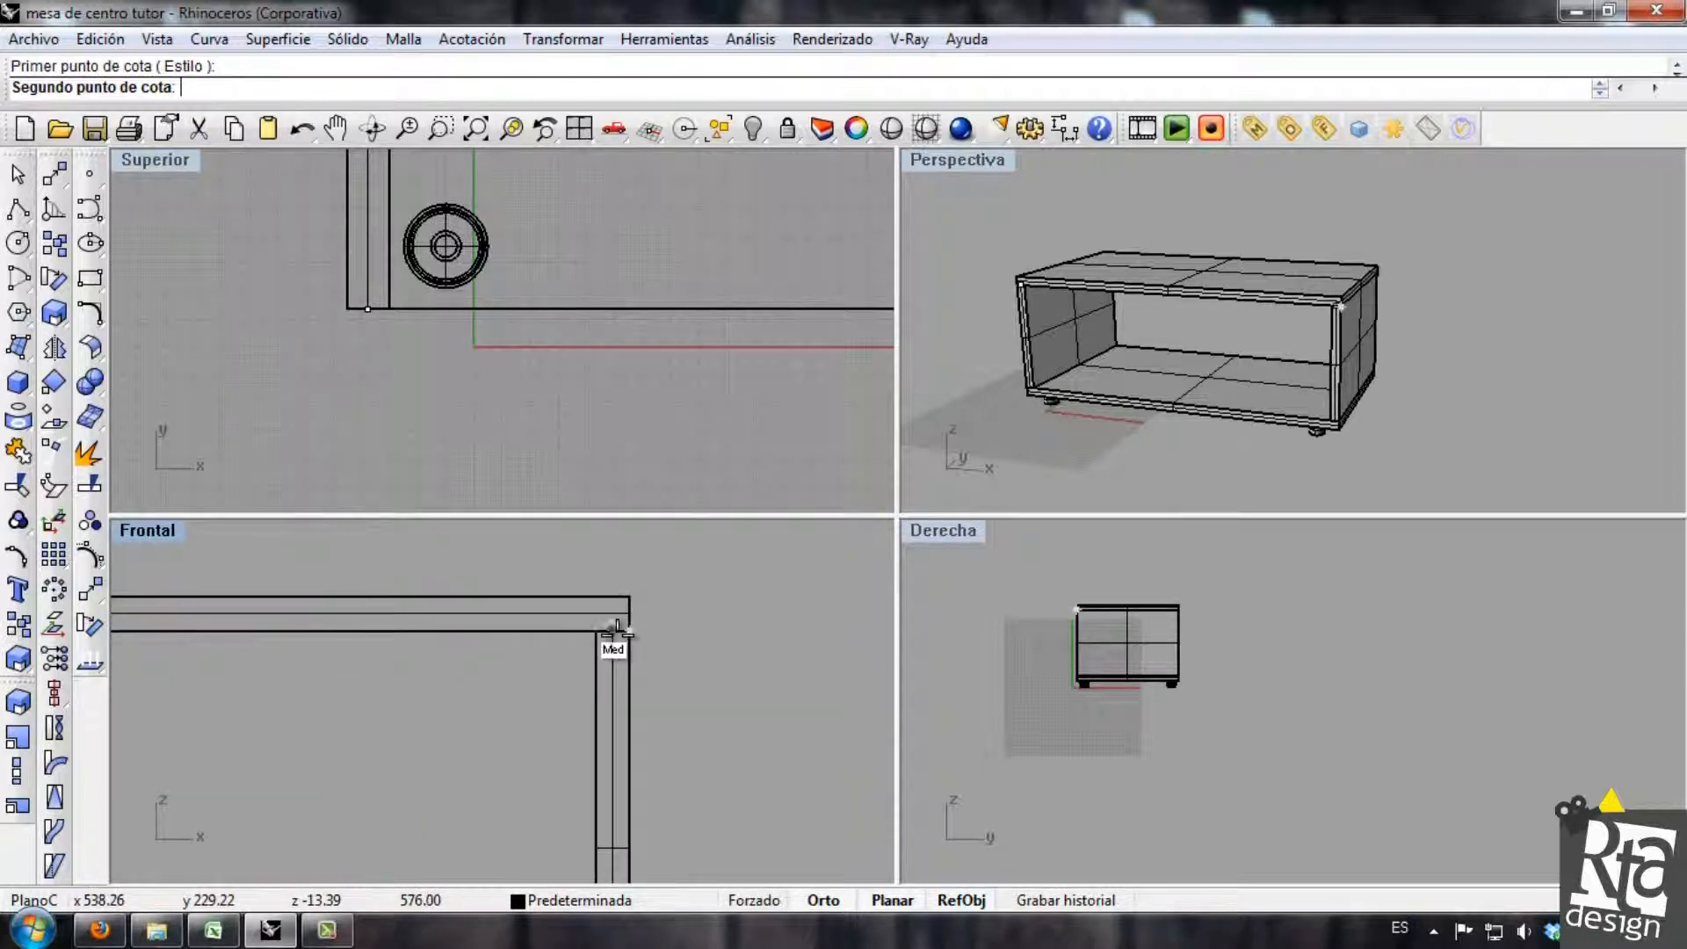
pyautogui.click(618, 629)
pyautogui.scroll(-3, 606, 632)
pyautogui.click(474, 577)
pyautogui.scroll(-3, 641, 633)
pyautogui.moveTo(636, 643); pyautogui.dragTo(585, 667, button='right')
# Delete the dimension between the side panels' midpoints.
pyautogui.click(513, 605)
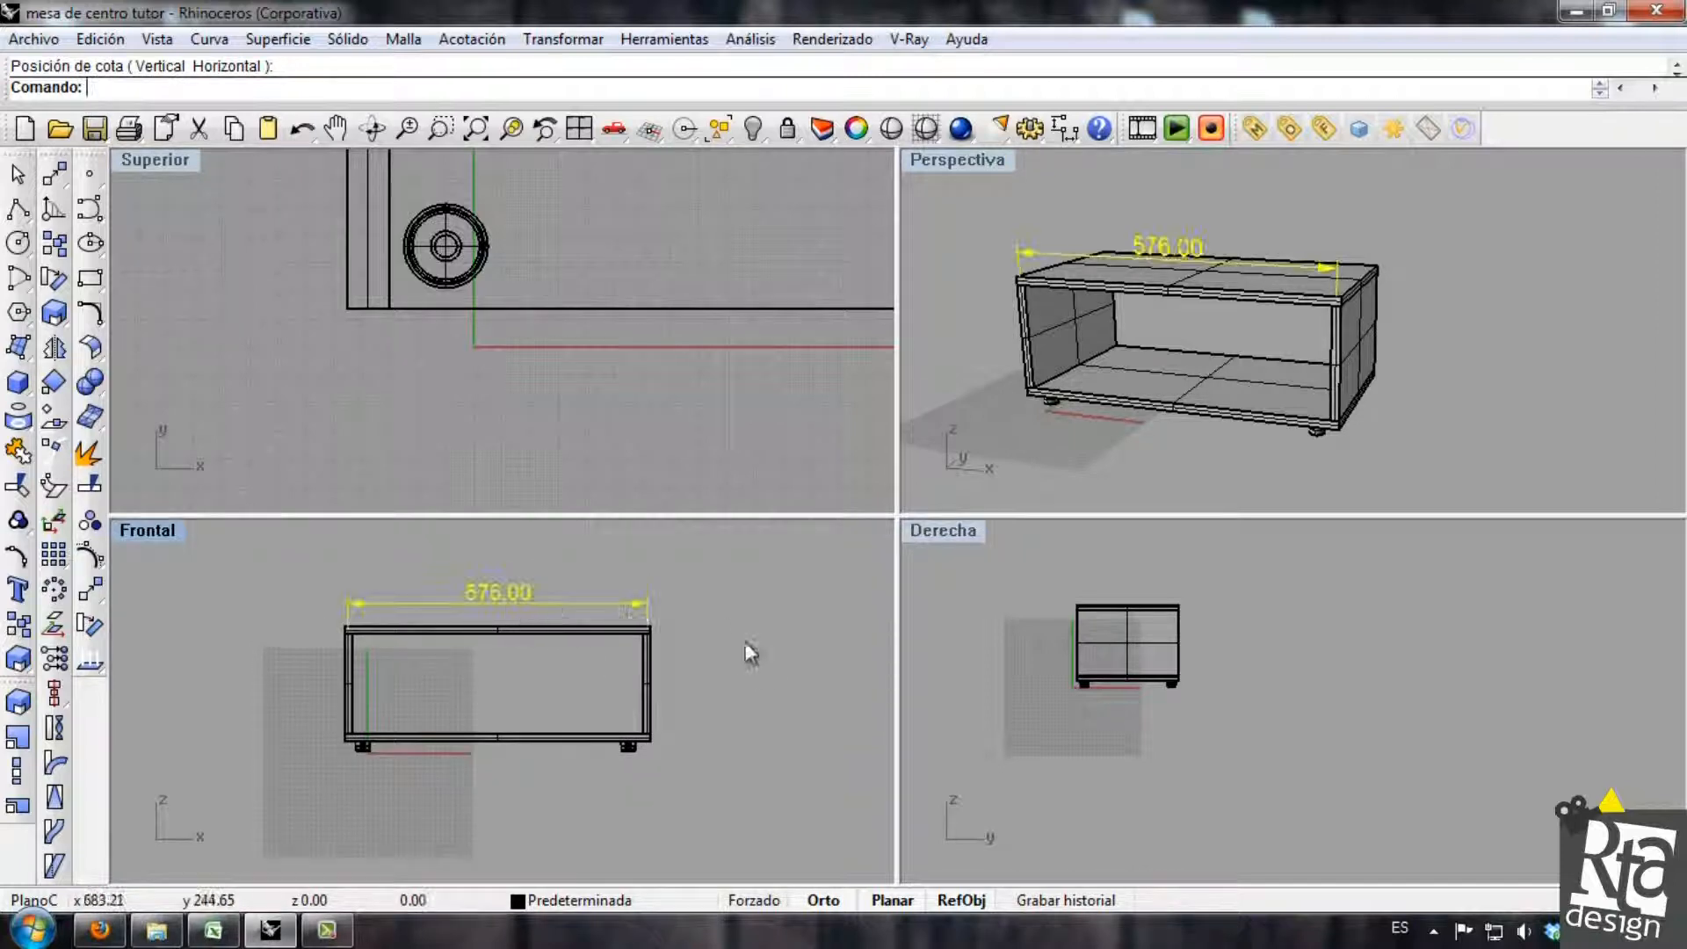
pyautogui.scroll(5, 636, 718)
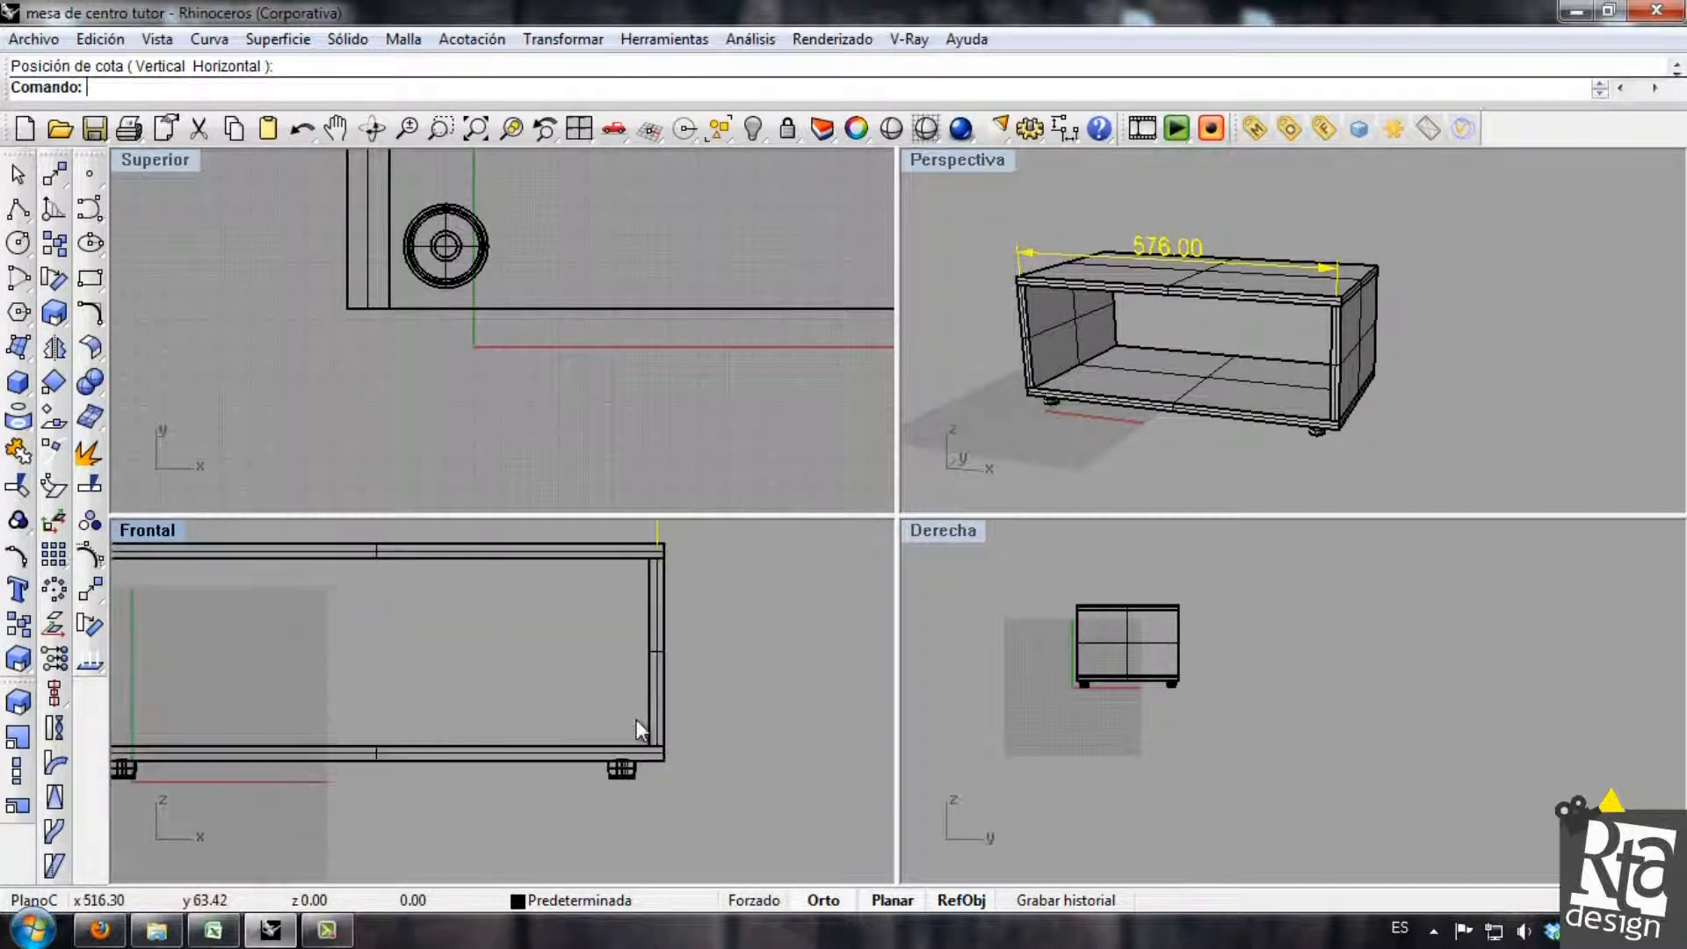
pyautogui.scroll(-4, 667, 684)
pyautogui.press('Delete')
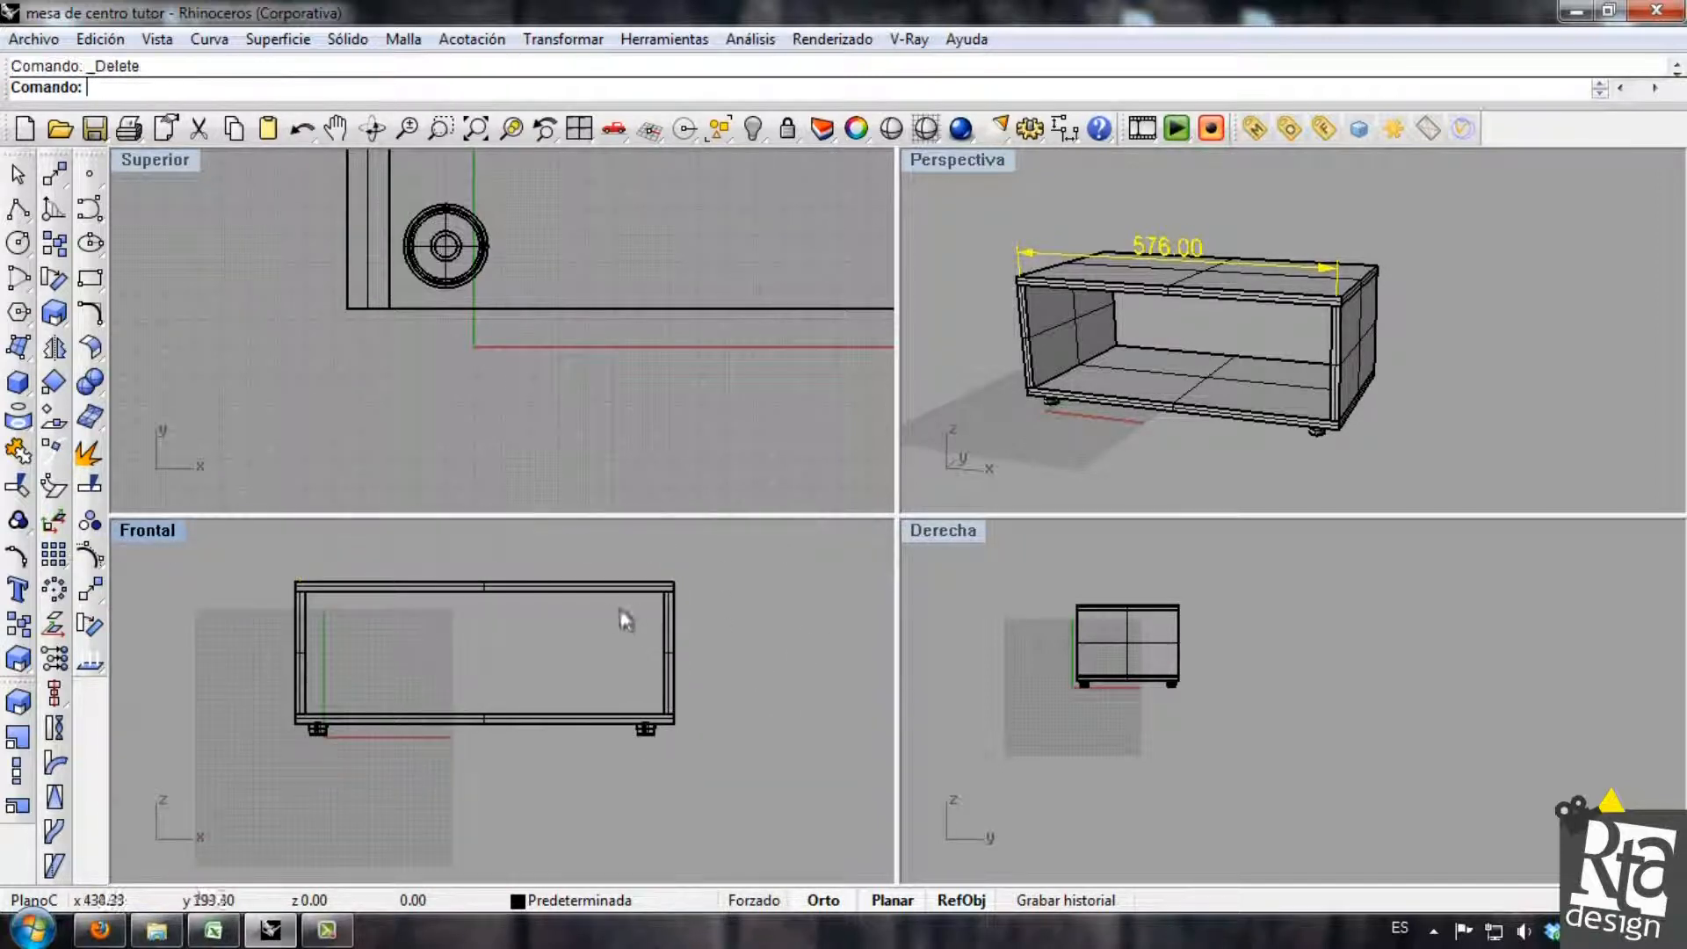
# Frame the whole table at an angle in the perspective view and render it with V-Ray.
pyautogui.moveTo(545, 643); pyautogui.dragTo(561, 685, button='right')
pyautogui.moveTo(1252, 307); pyautogui.dragTo(1267, 329, button='right')
pyautogui.scroll(-2, 1266, 327)
pyautogui.keyDown('shift'); pyautogui.moveTo(1184, 218); pyautogui.dragTo(1203, 232, button='right'); pyautogui.keyUp('shift')
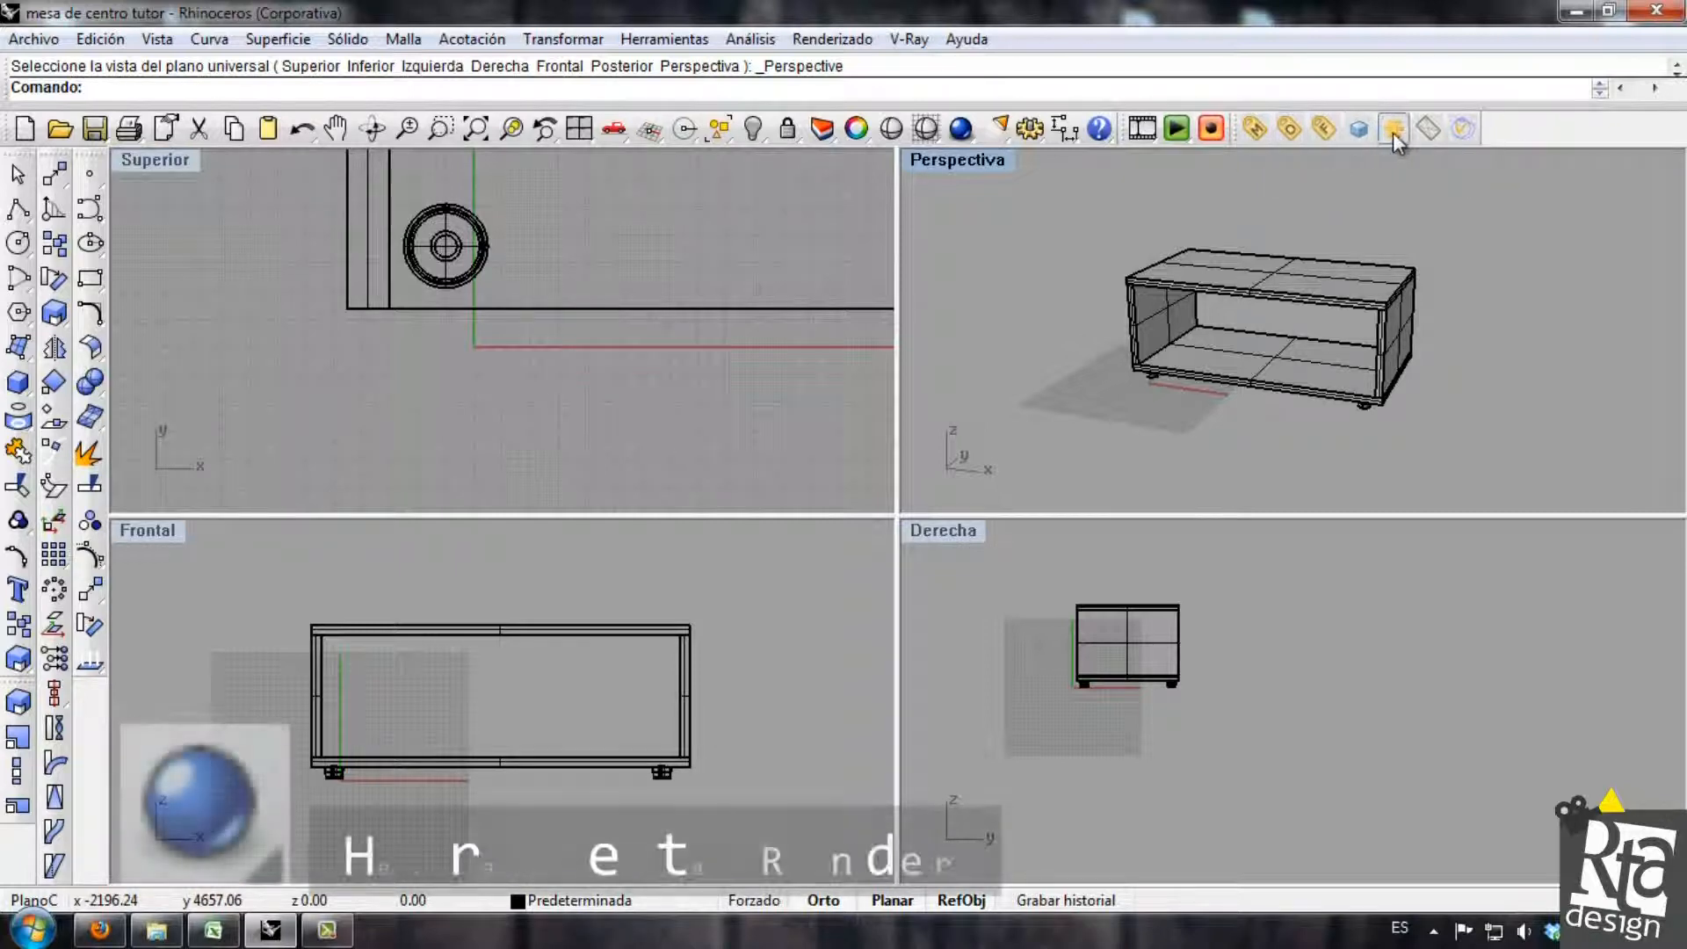
pyautogui.moveTo(1314, 288); pyautogui.dragTo(1265, 303, button='right')
pyautogui.click(960, 129)
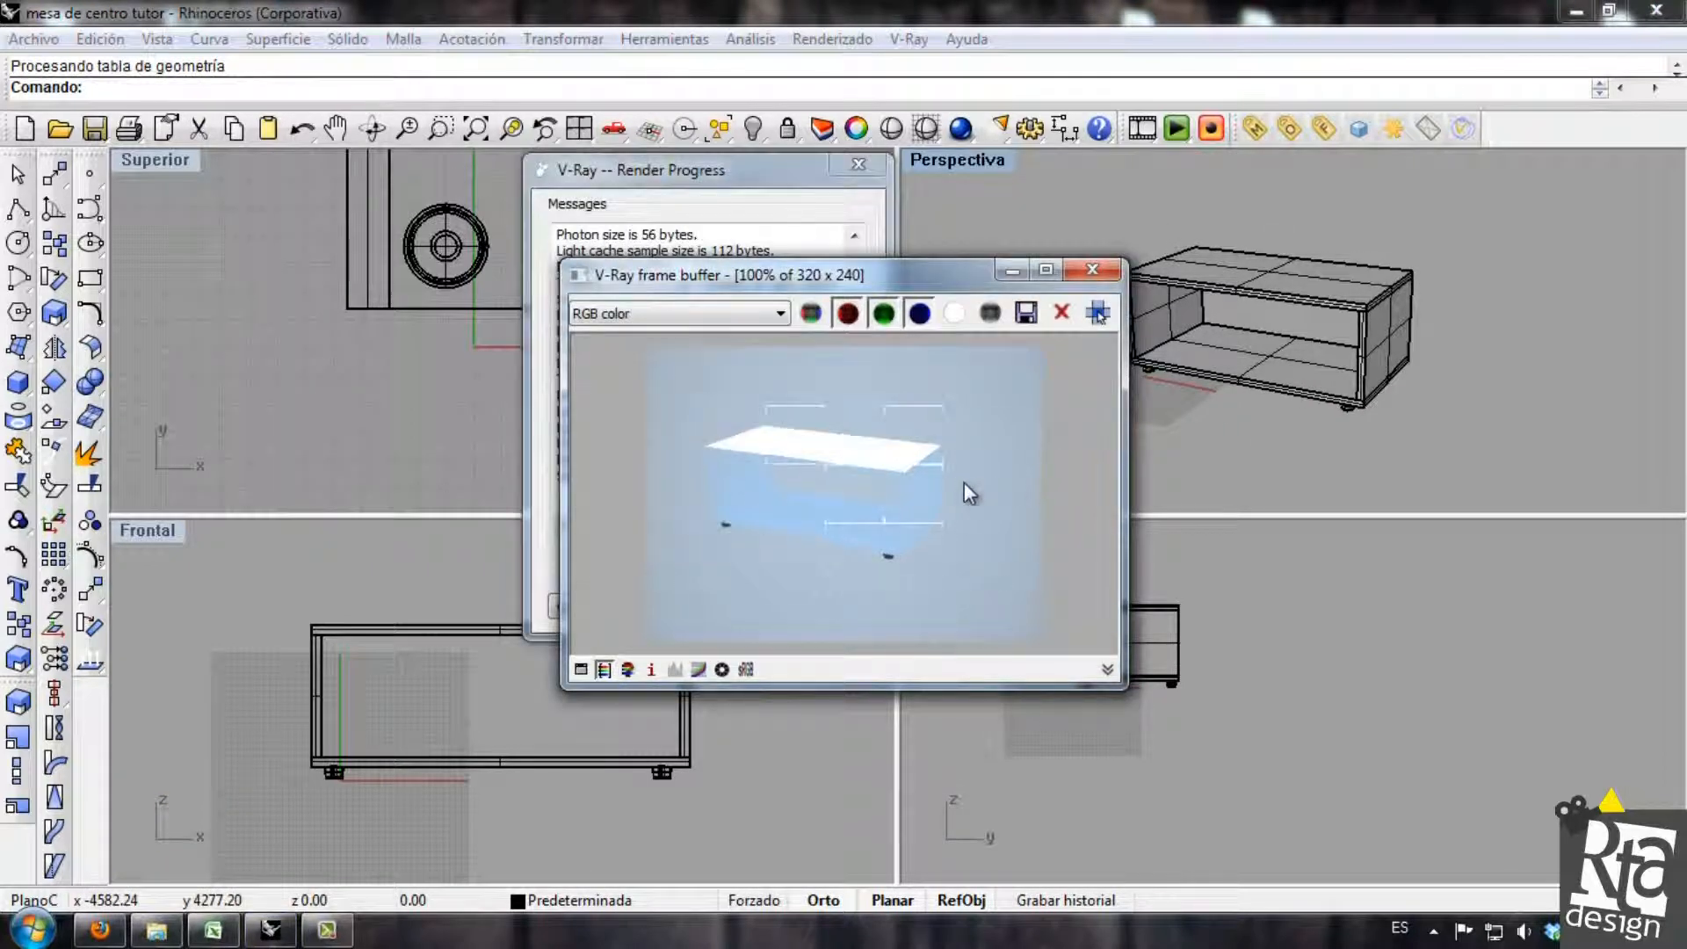
# Inspect the finished table render up close, and close the frame buffer and render progress windows.
pyautogui.scroll(2, 869, 490)
pyautogui.click(856, 493)
pyautogui.scroll(2, 866, 492)
pyautogui.scroll(-2, 873, 490)
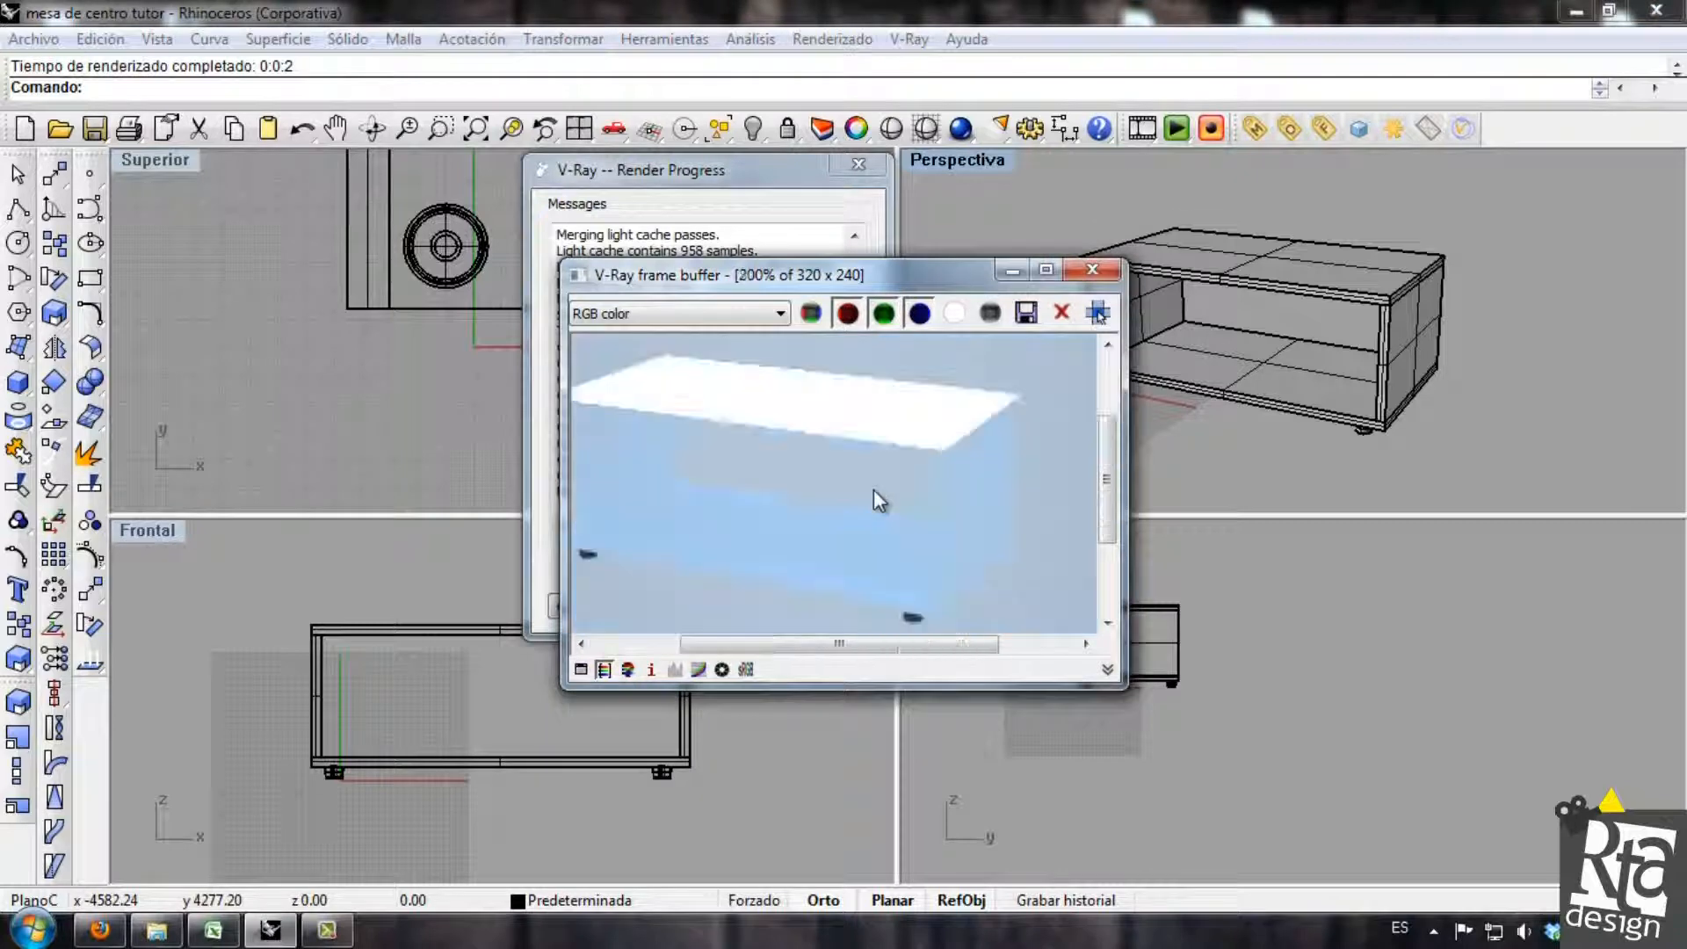
pyautogui.click(1092, 268)
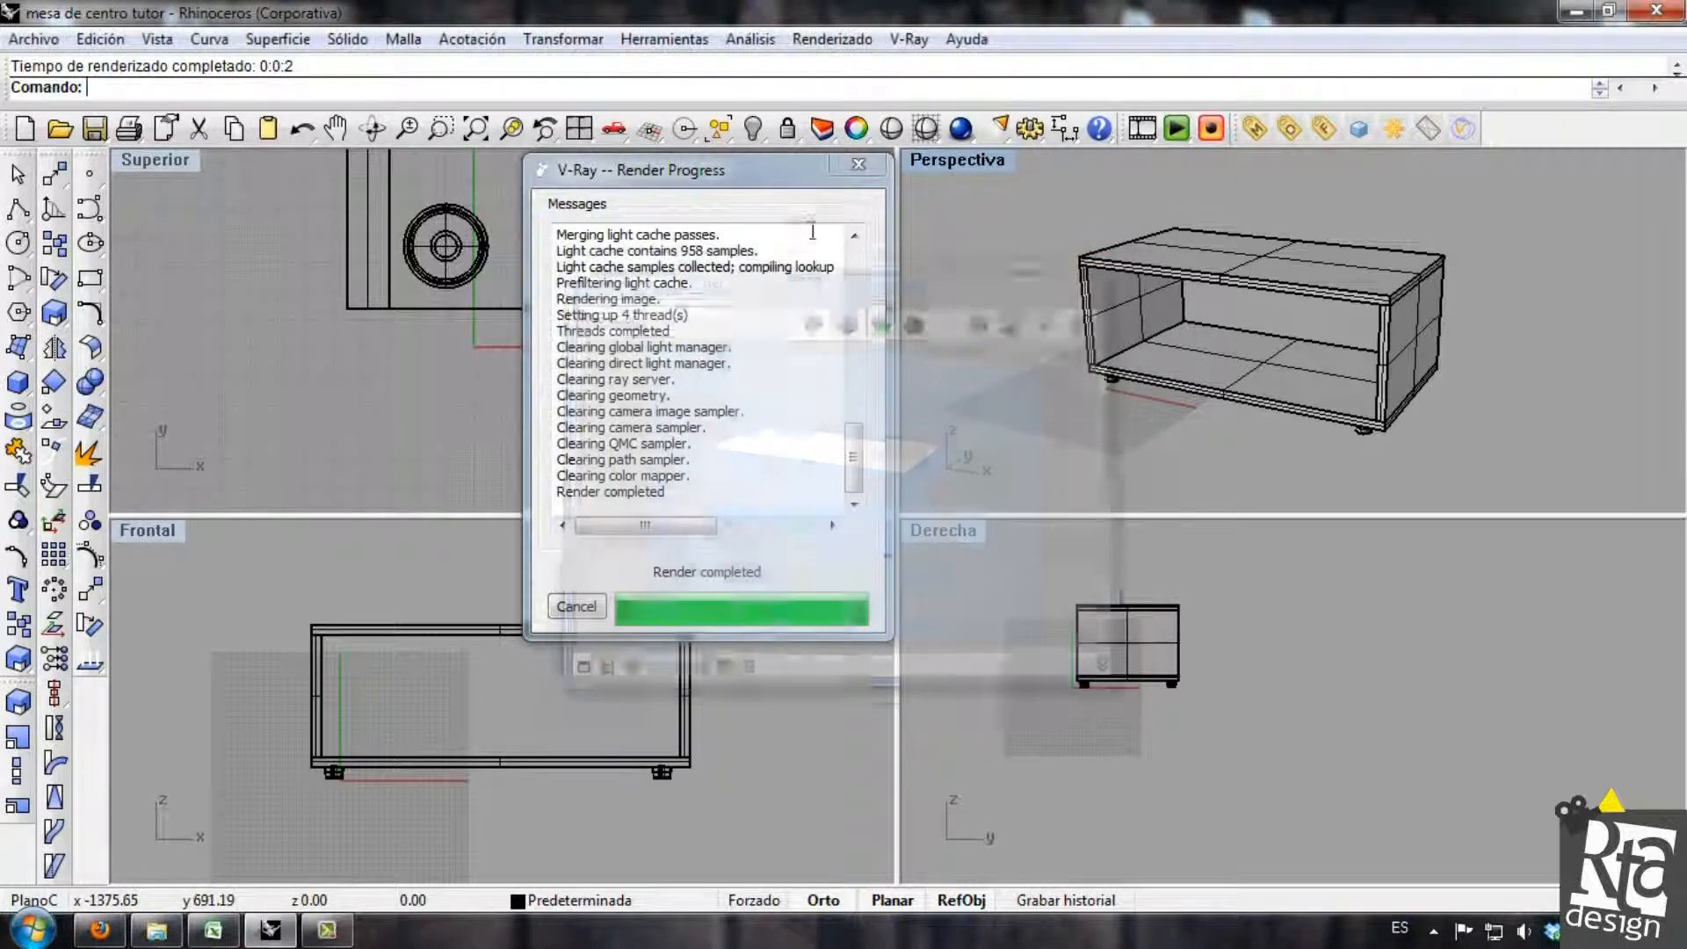
pyautogui.click(851, 167)
# Open the V-Ray material editor with the matte_plastic material selected, and place the window clear of the perspective view.
pyautogui.keyDown('shift'); pyautogui.moveTo(1183, 322); pyautogui.dragTo(1223, 324, button='right'); pyautogui.keyUp('shift')
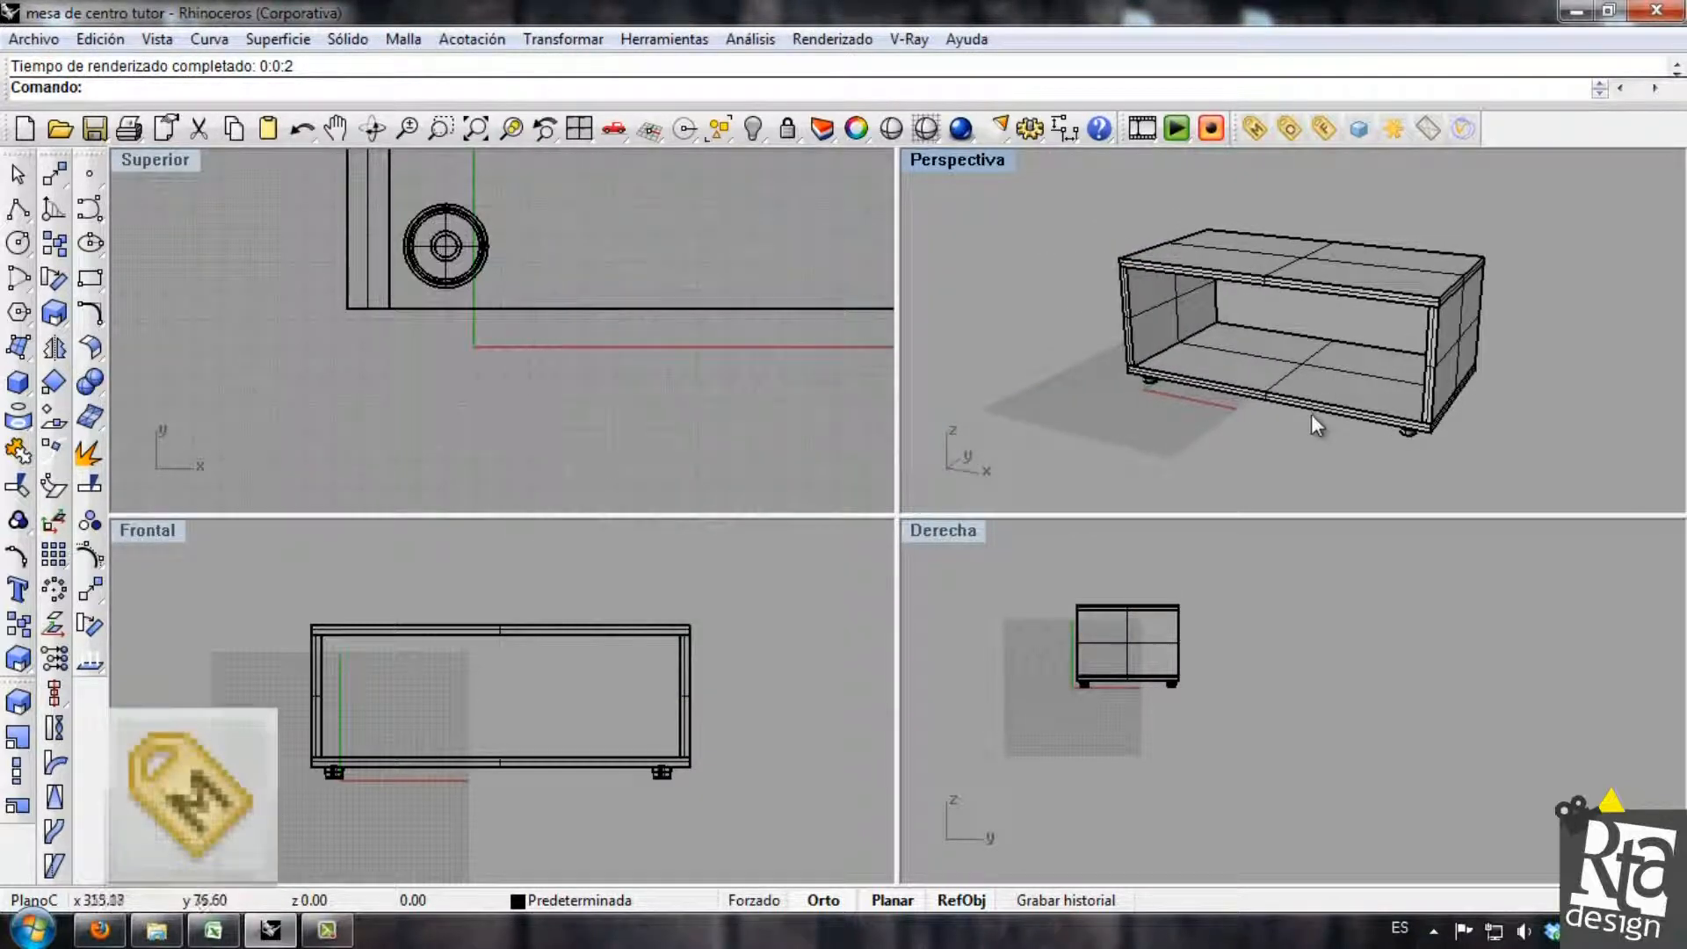
pyautogui.keyDown('shift'); pyautogui.moveTo(1333, 378); pyautogui.dragTo(1305, 374, button='right'); pyautogui.keyUp('shift')
pyautogui.click(1254, 130)
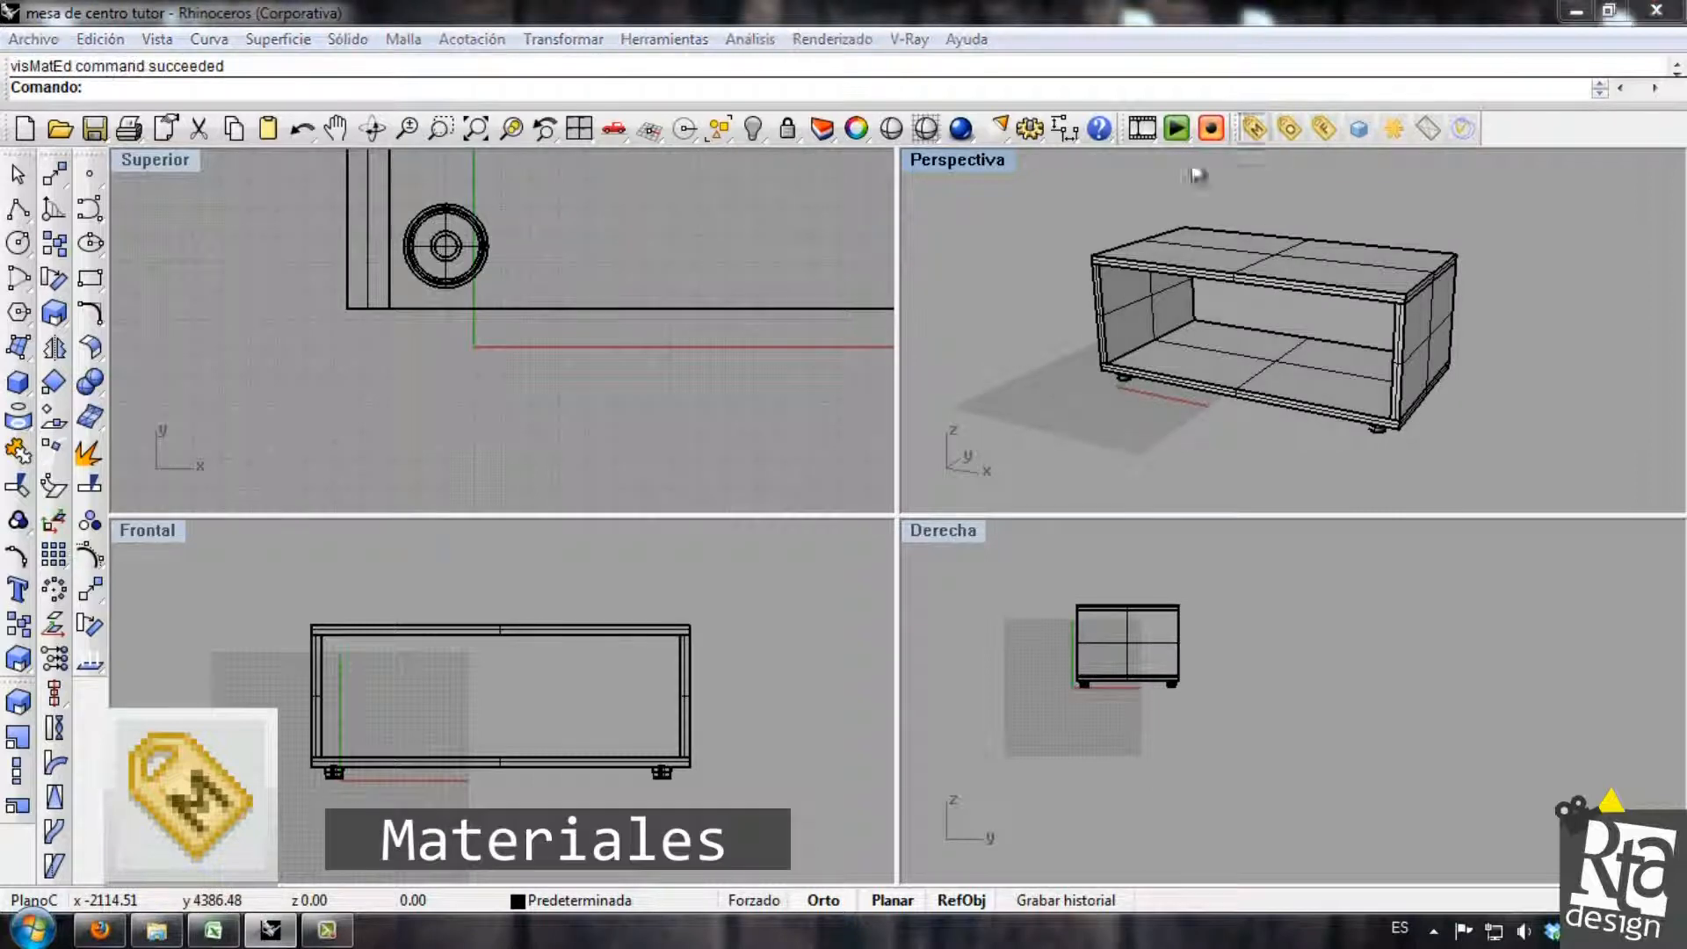
pyautogui.click(571, 510)
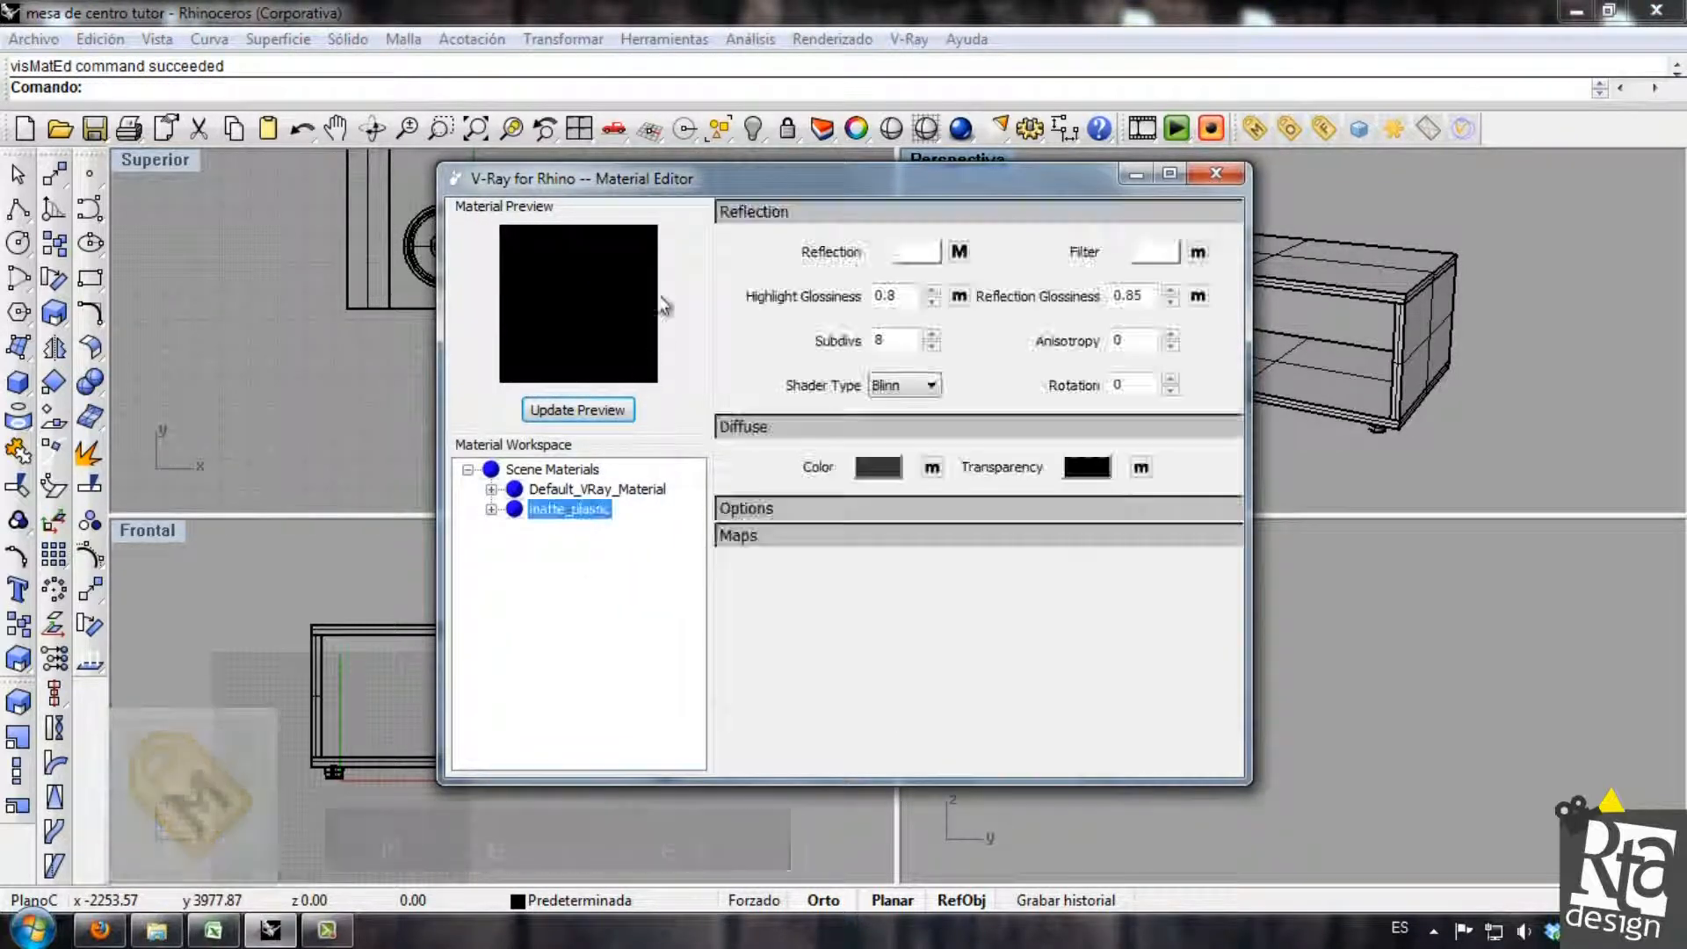
pyautogui.moveTo(791, 178); pyautogui.dragTo(483, 182)
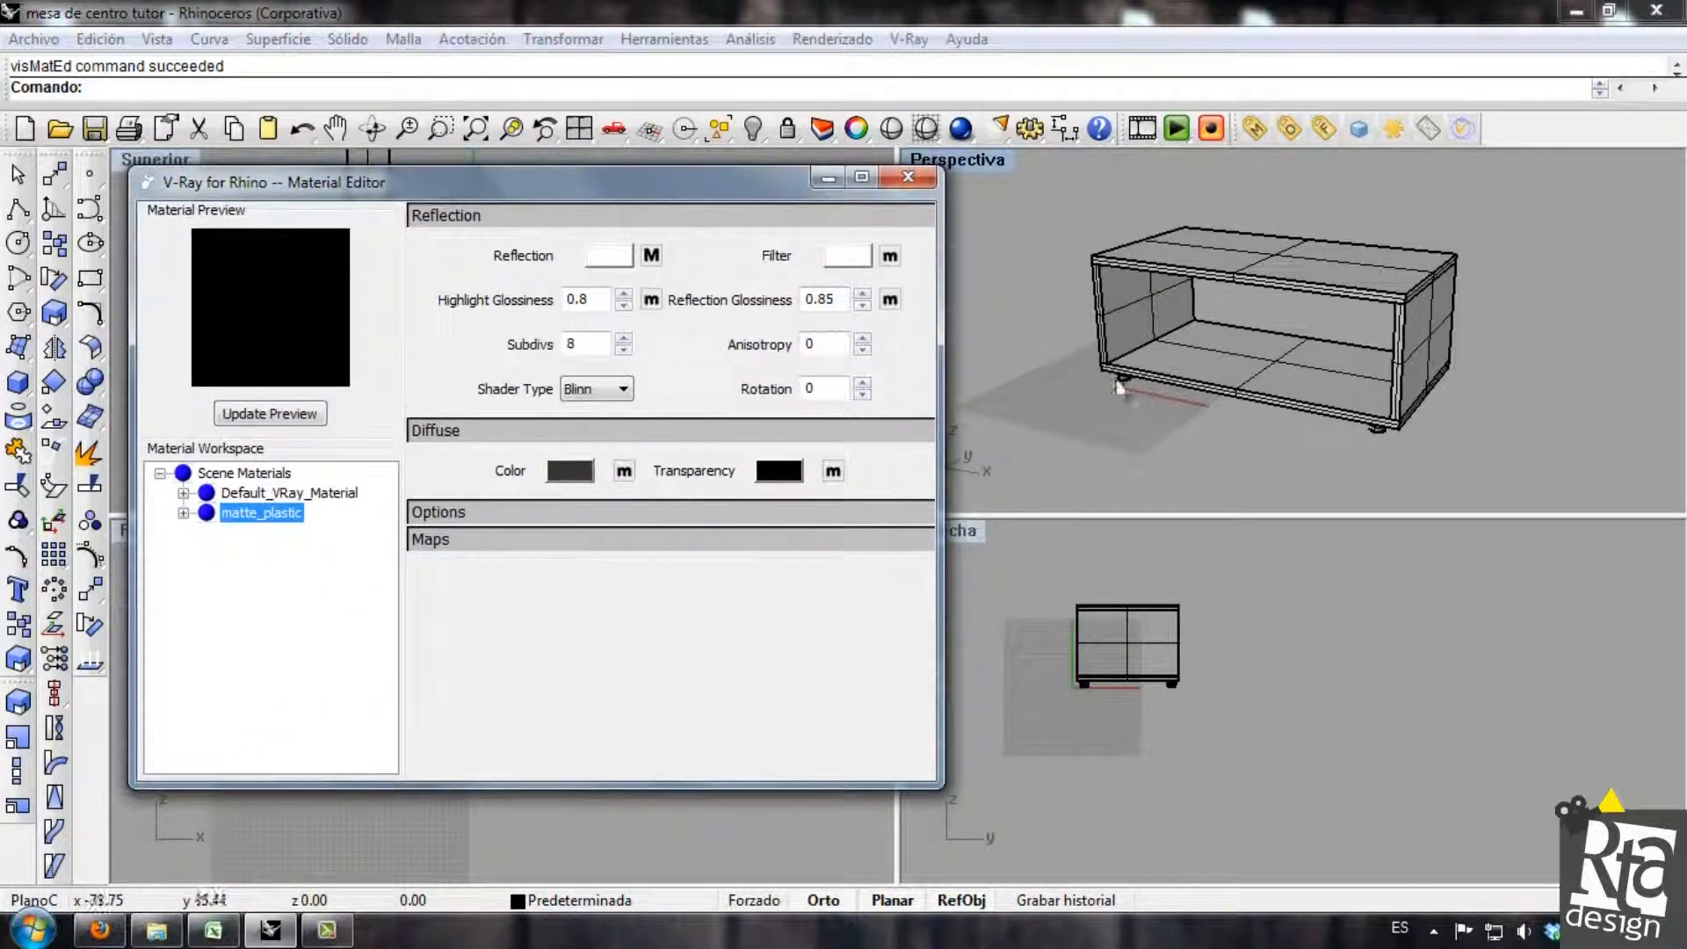
# Select the objects that use the matte_plastic material to check where it is applied, and clear the selection.
pyautogui.rightClick(253, 526)
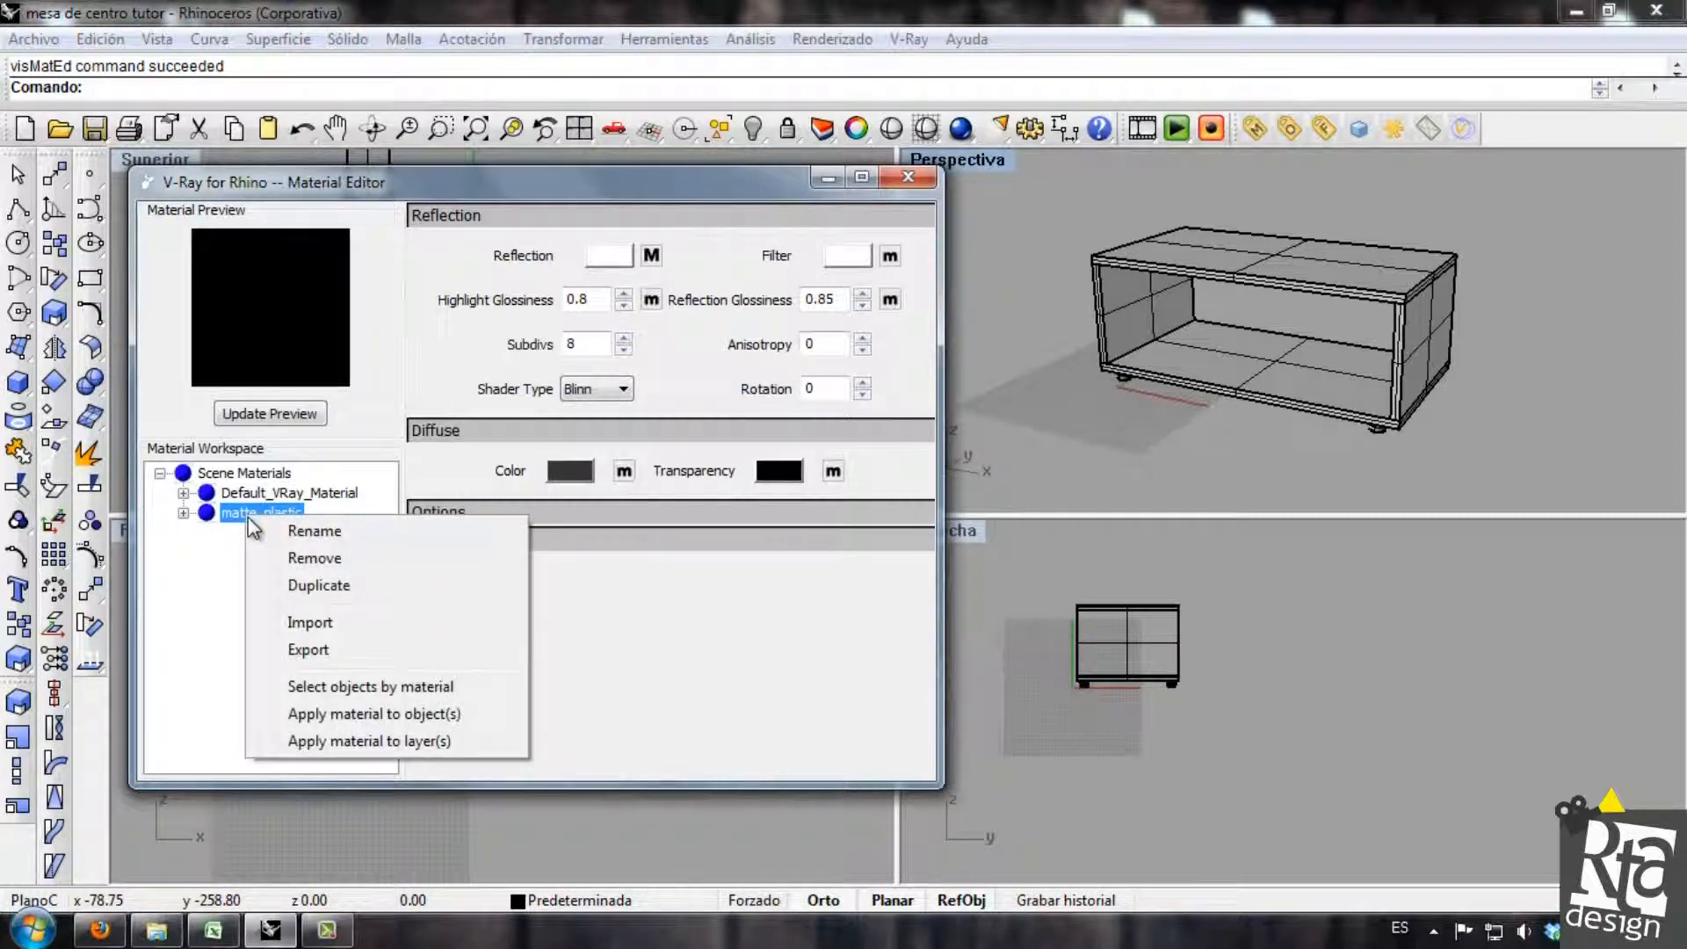
pyautogui.click(406, 686)
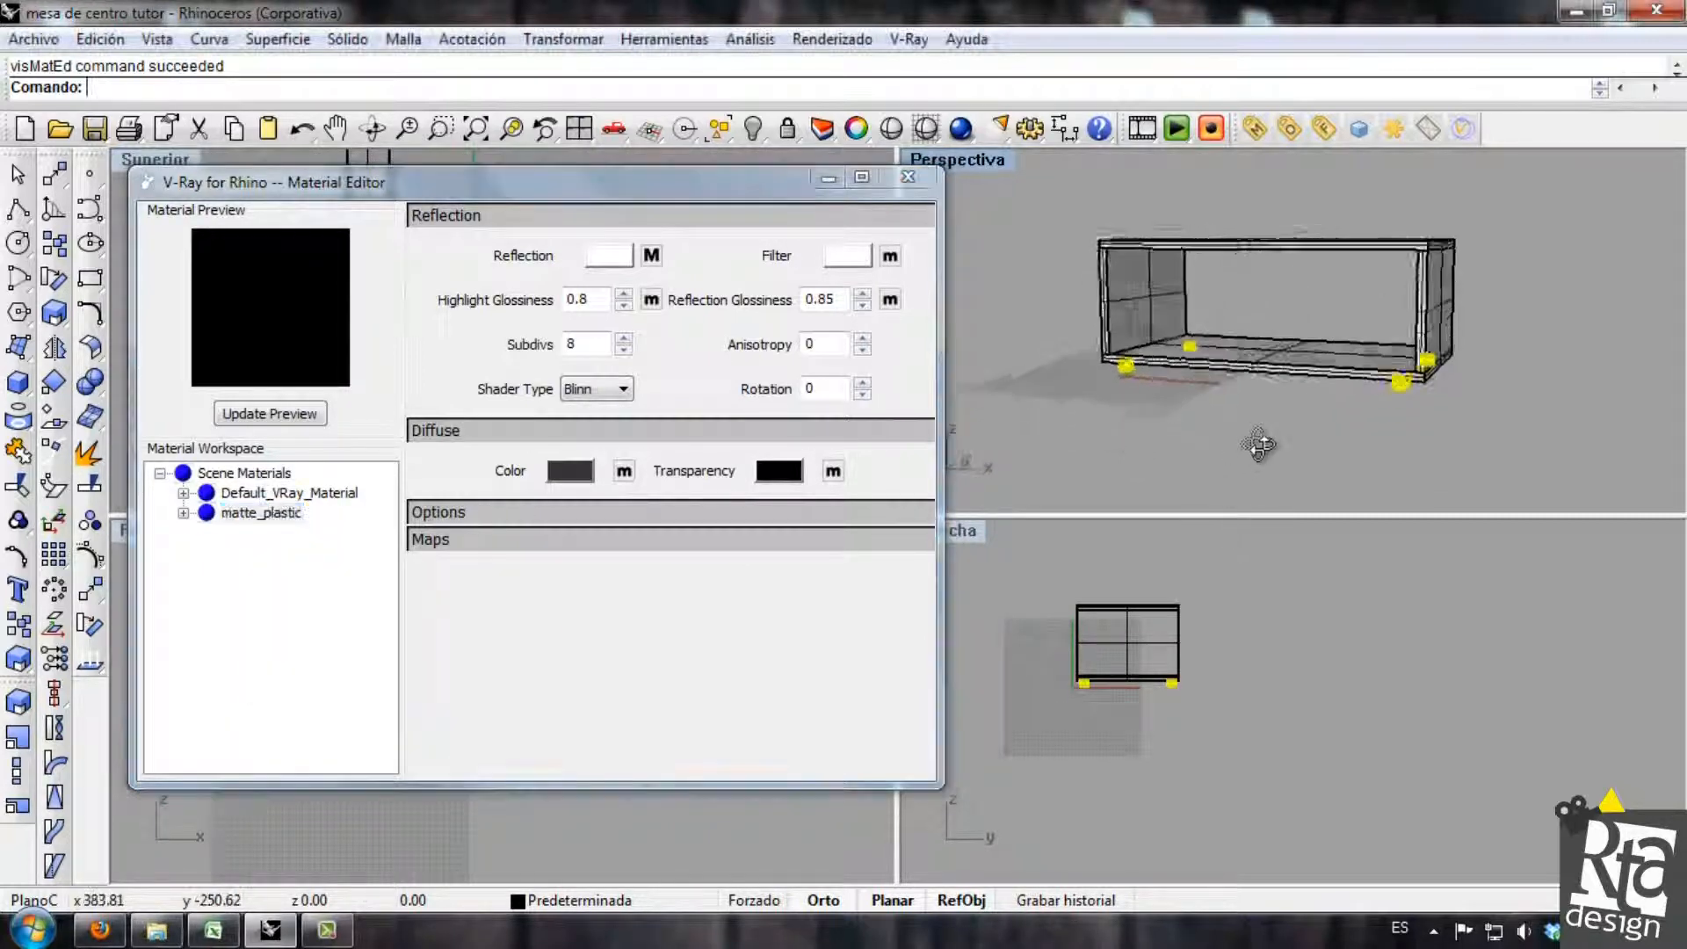
pyautogui.rightClick(262, 514)
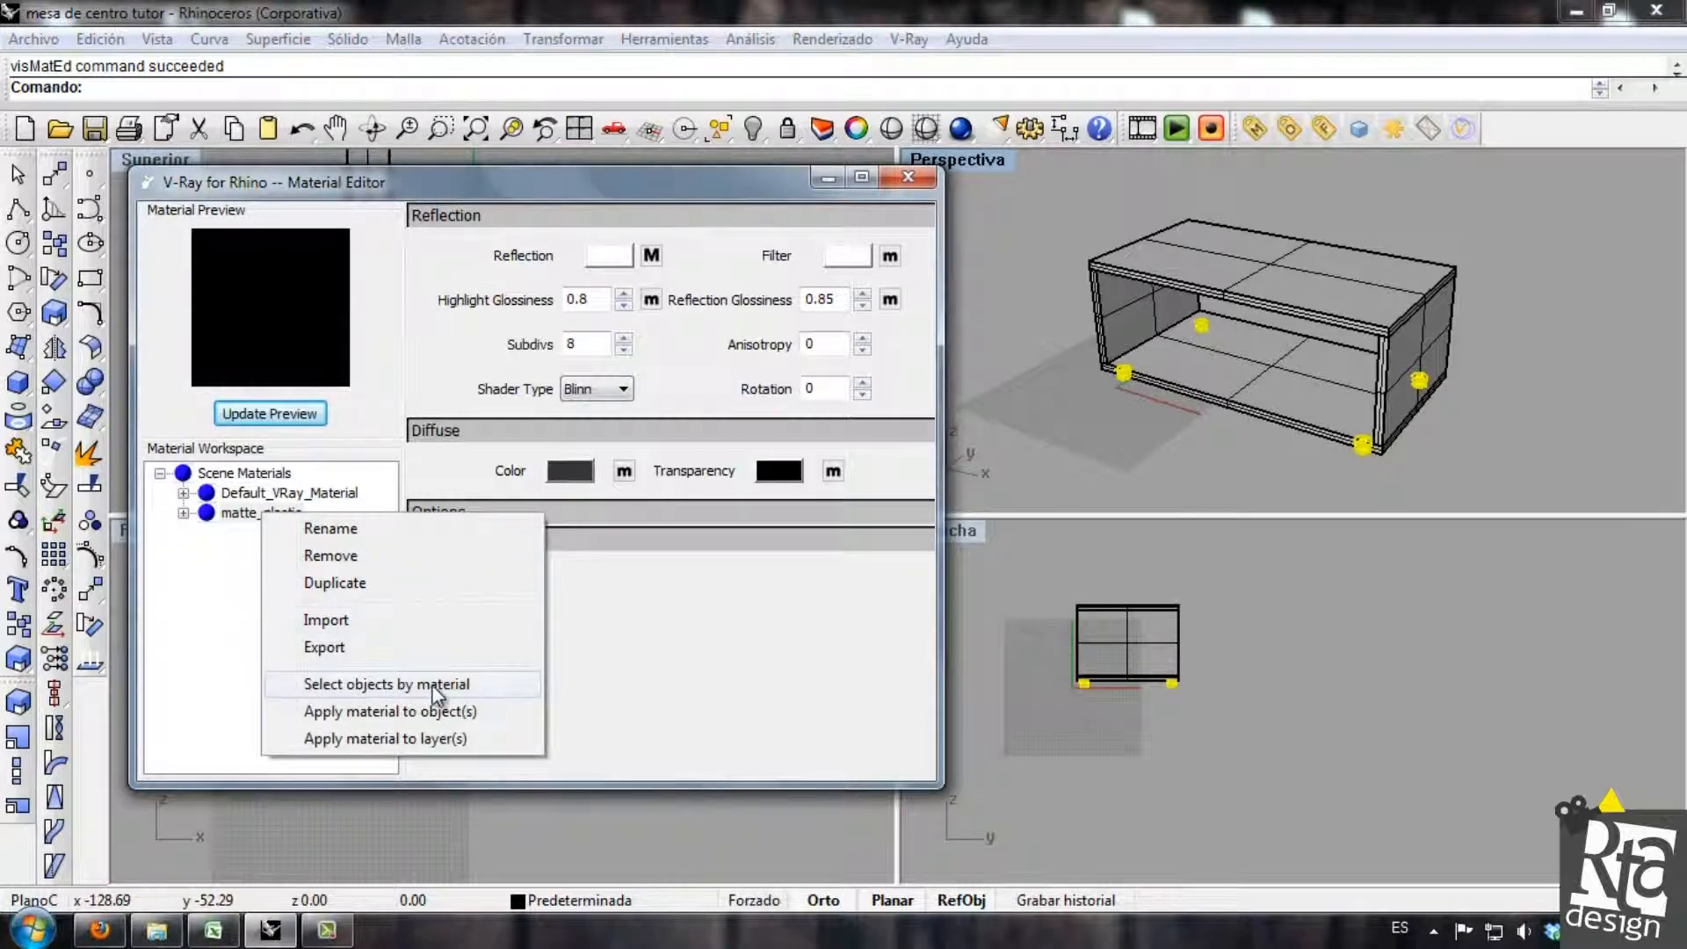
pyautogui.click(435, 689)
pyautogui.click(264, 513)
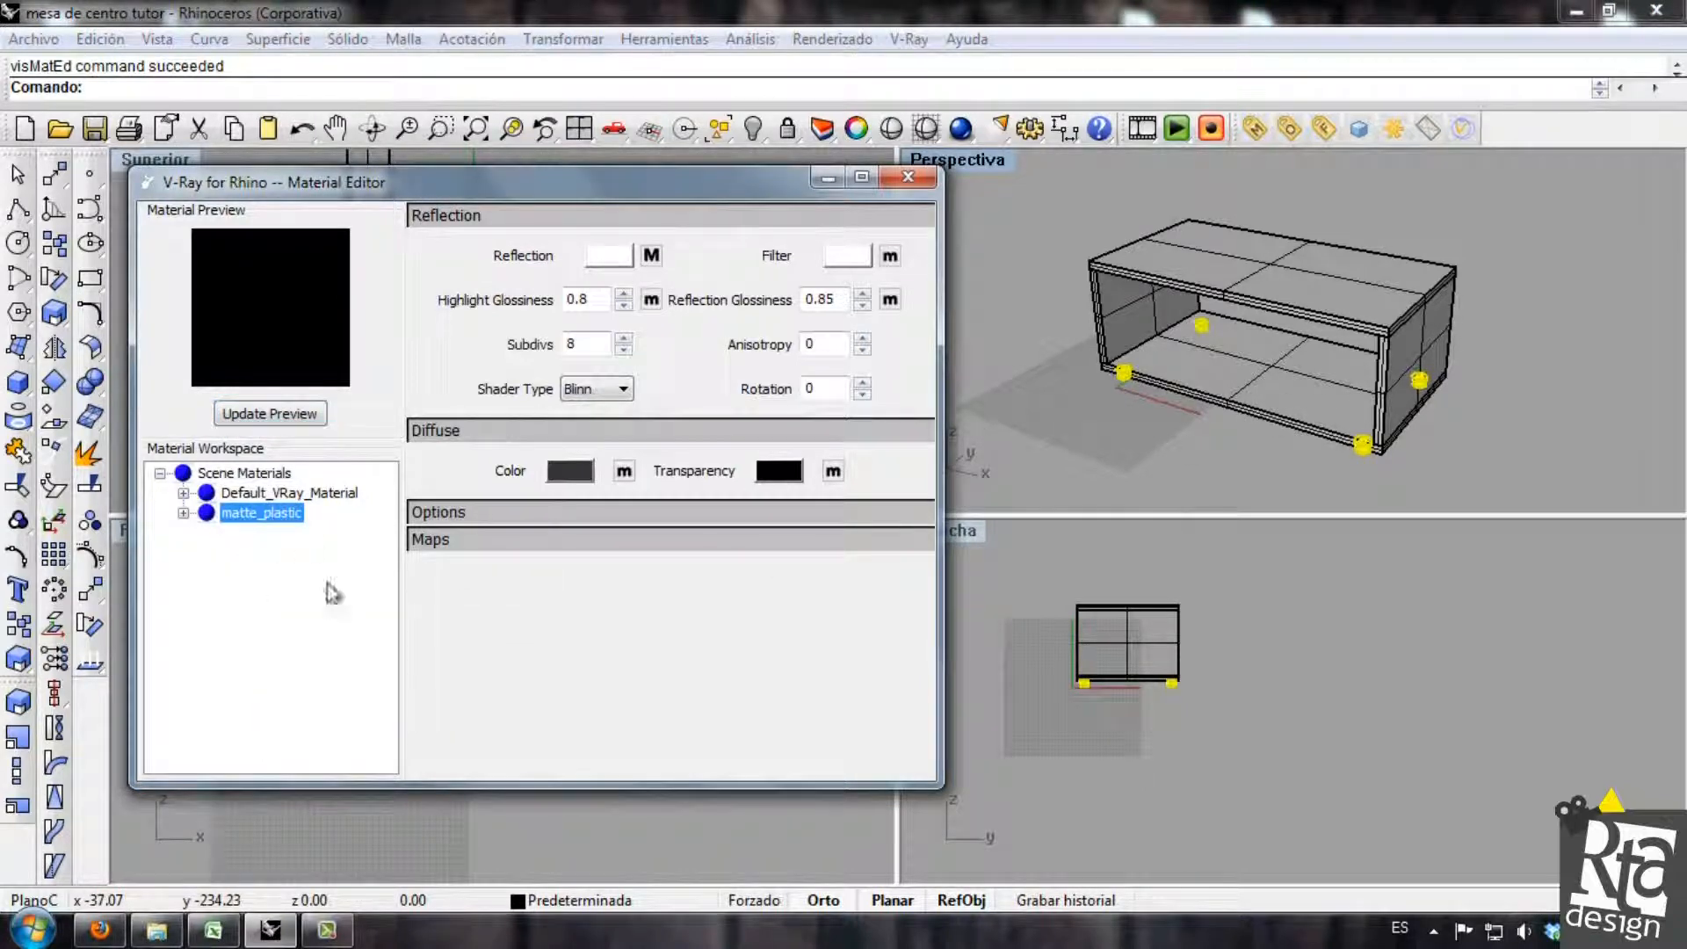
pyautogui.click(1145, 389)
pyautogui.click(1074, 469)
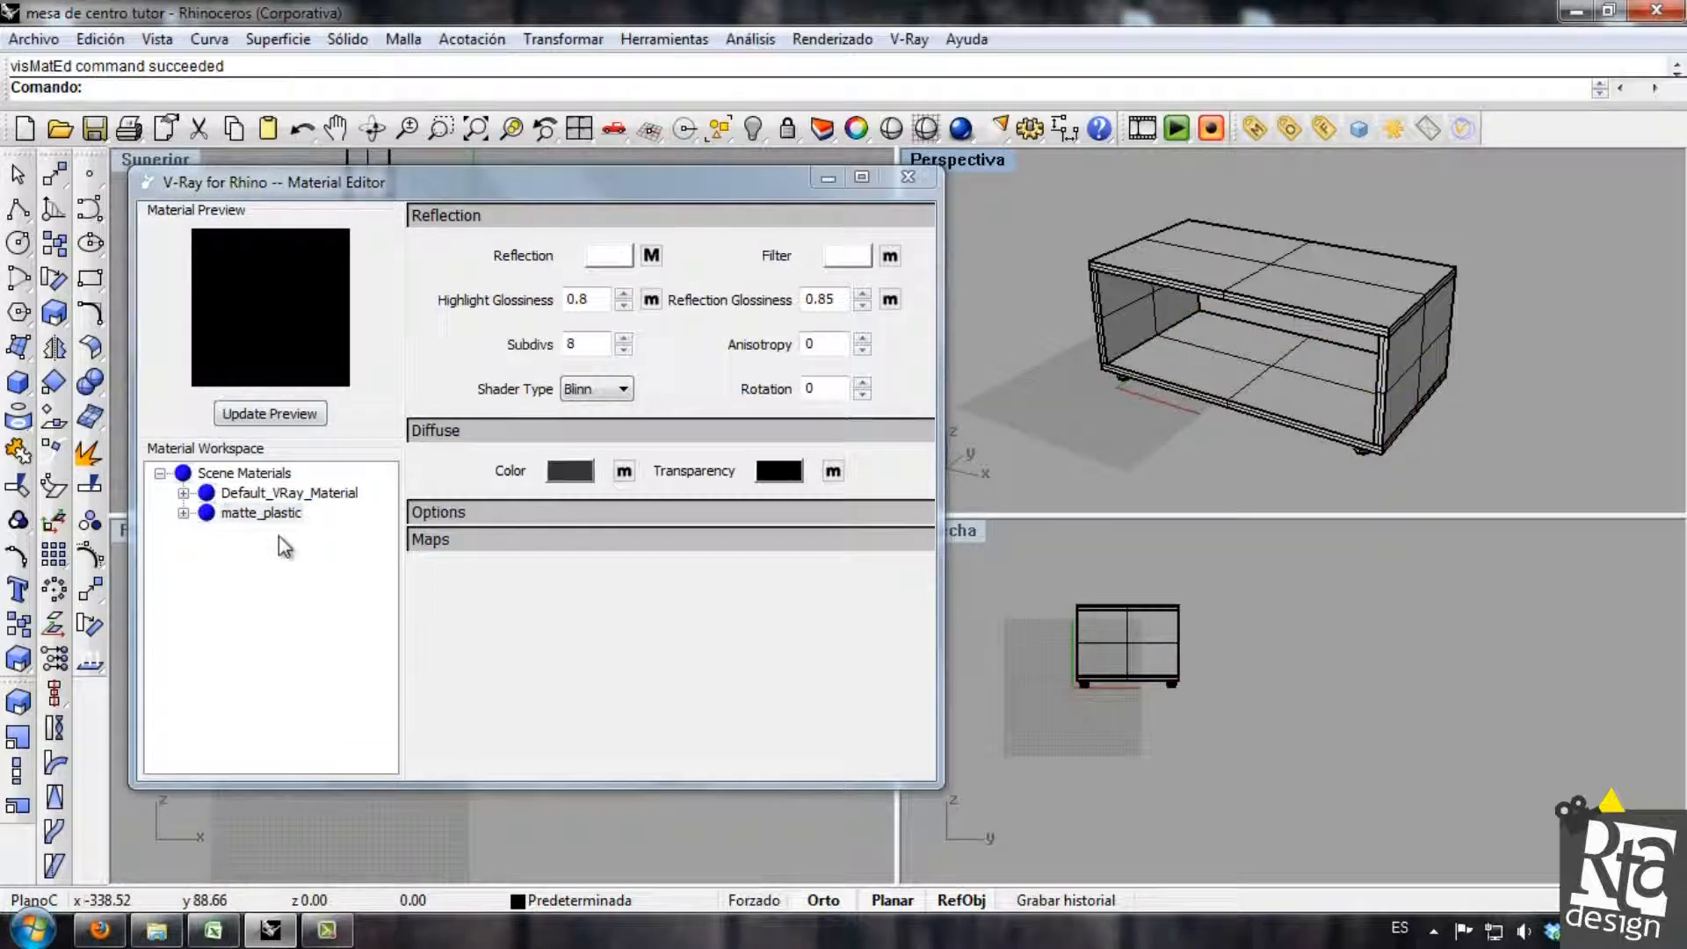
# Rename the Default_VRay_Material scene material as Wengue.
pyautogui.click(273, 497)
pyautogui.rightClick(287, 494)
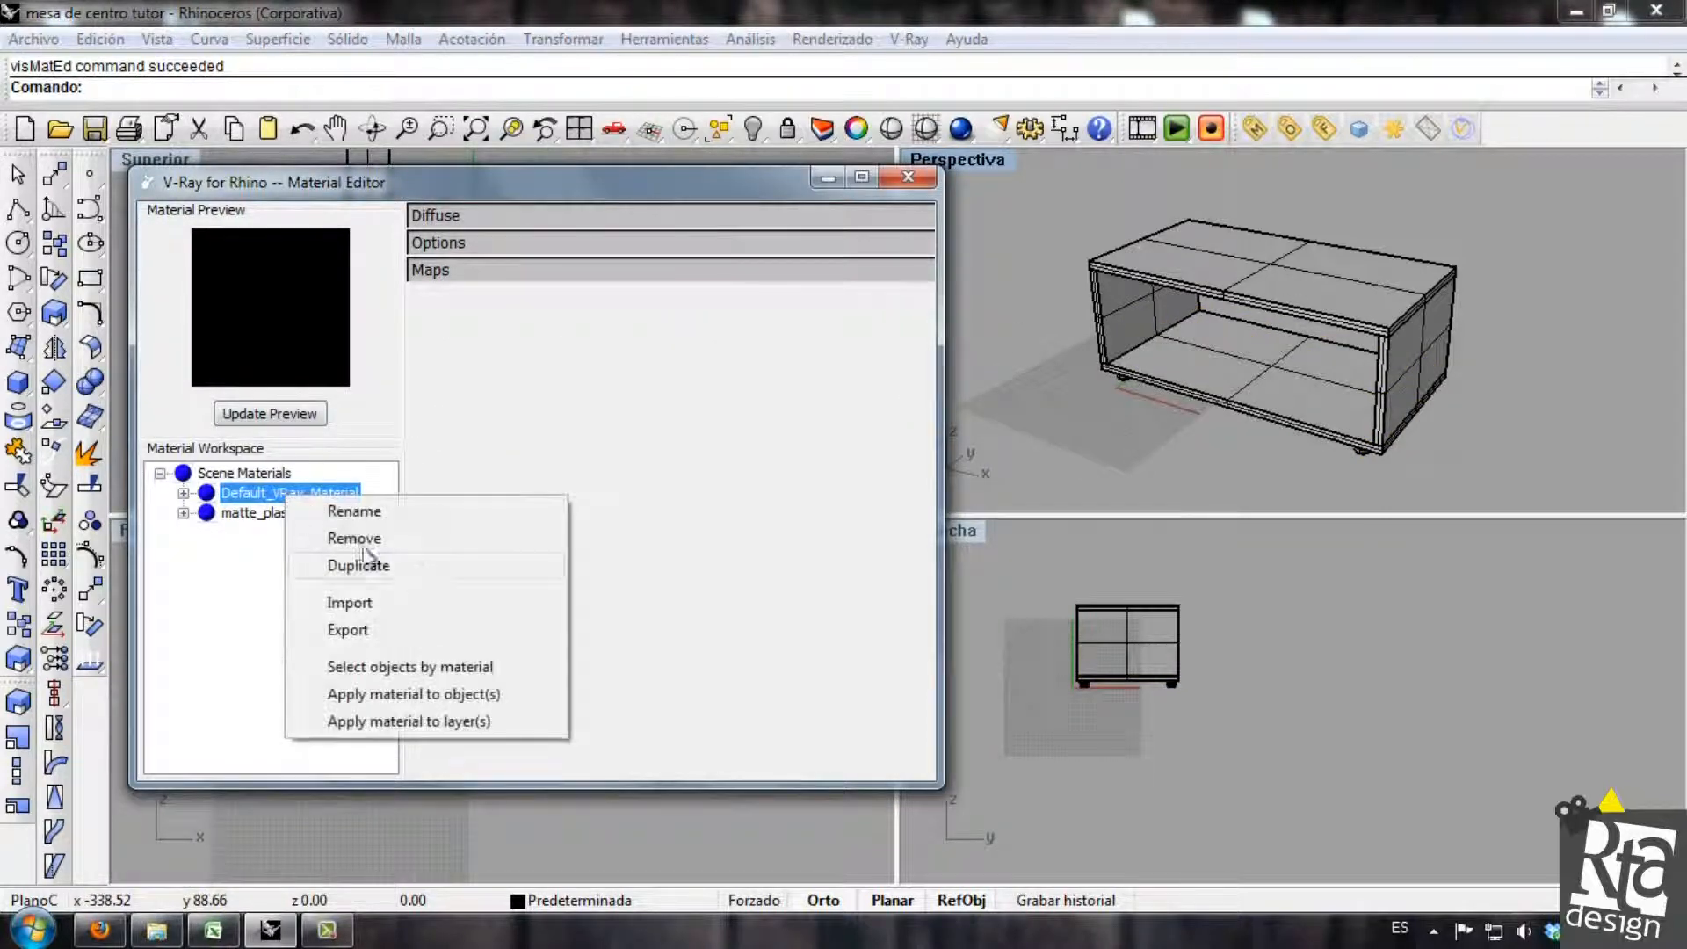
pyautogui.click(327, 510)
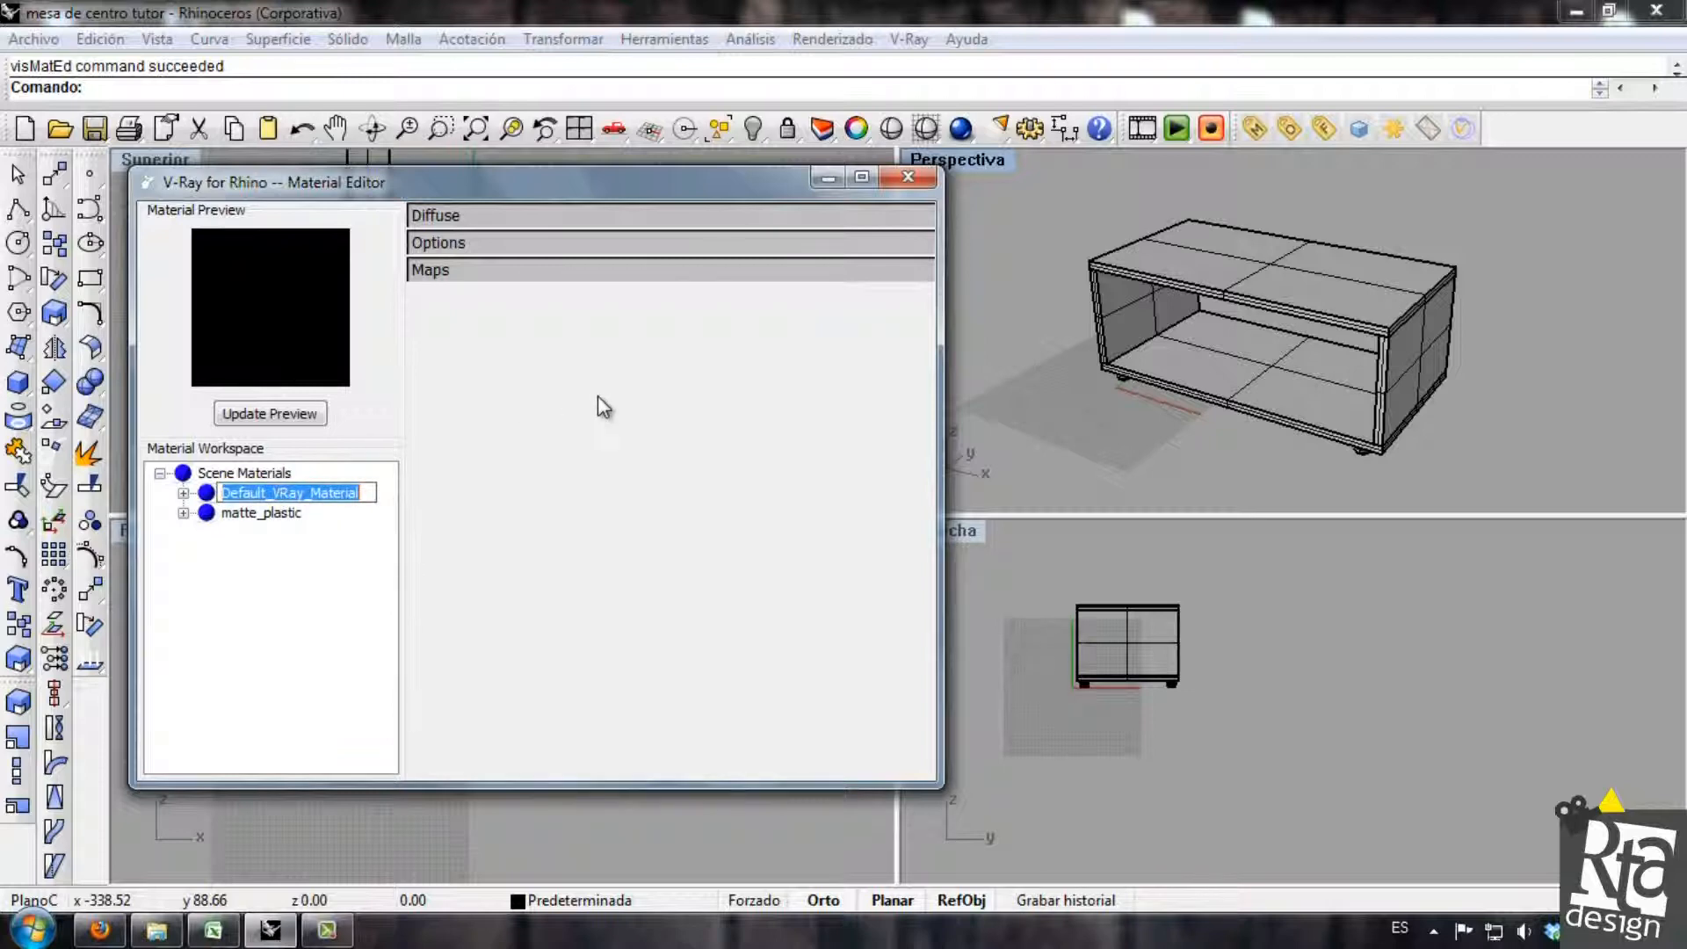
pyautogui.write('Wengue')
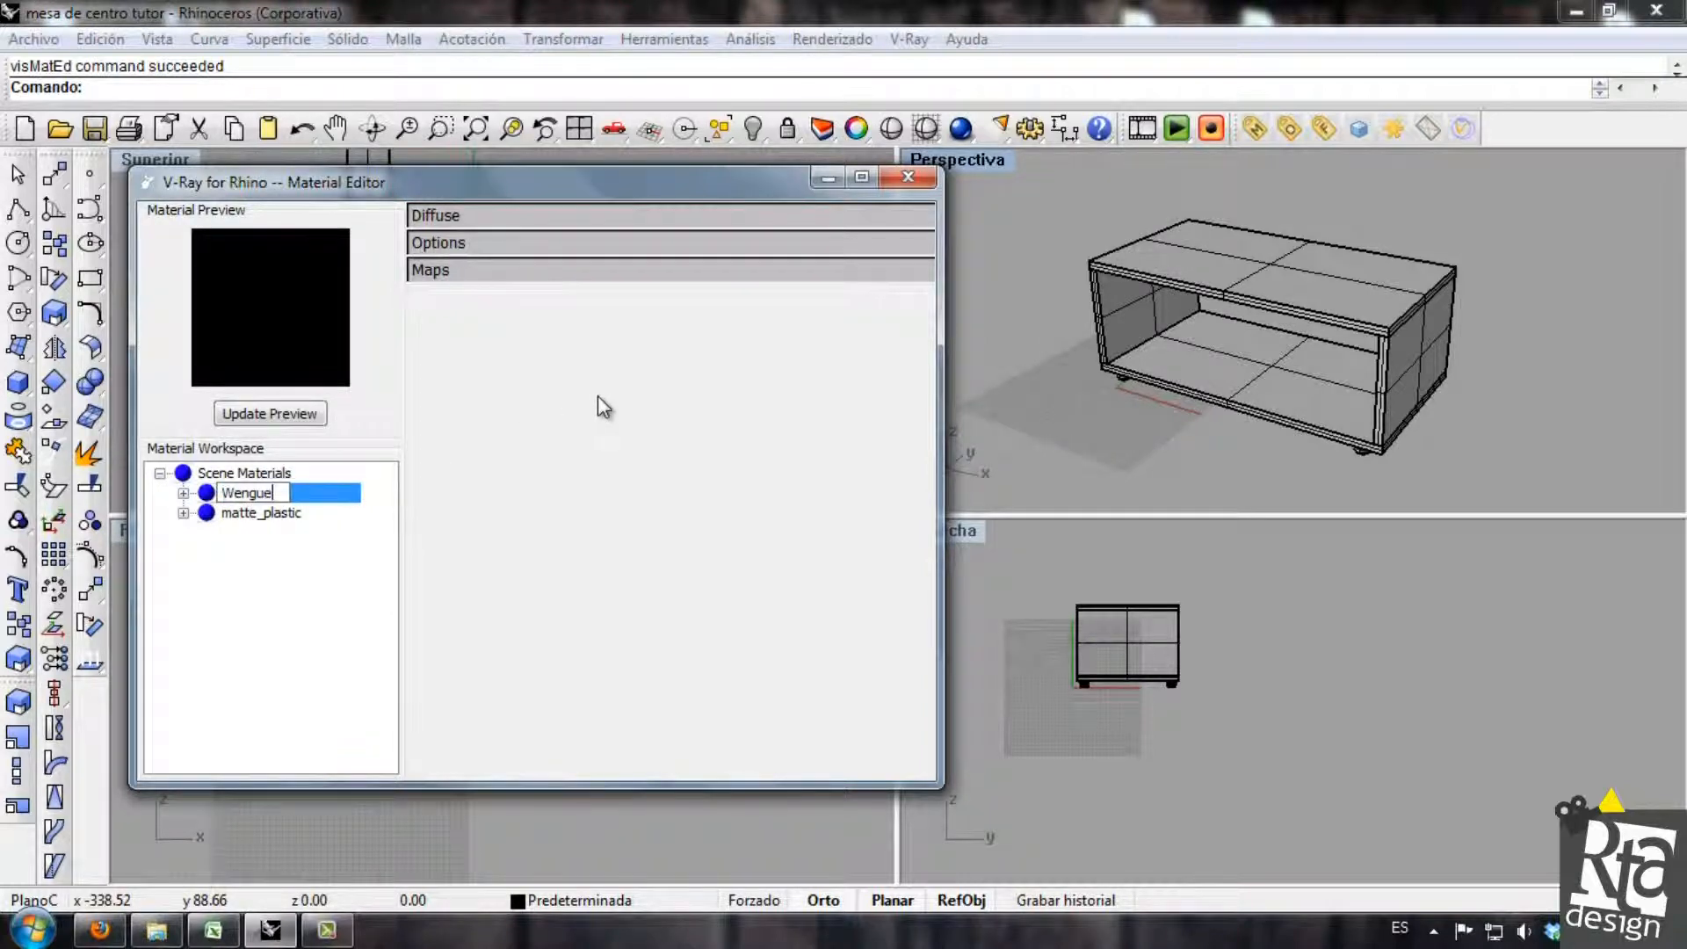
pyautogui.press('Return')
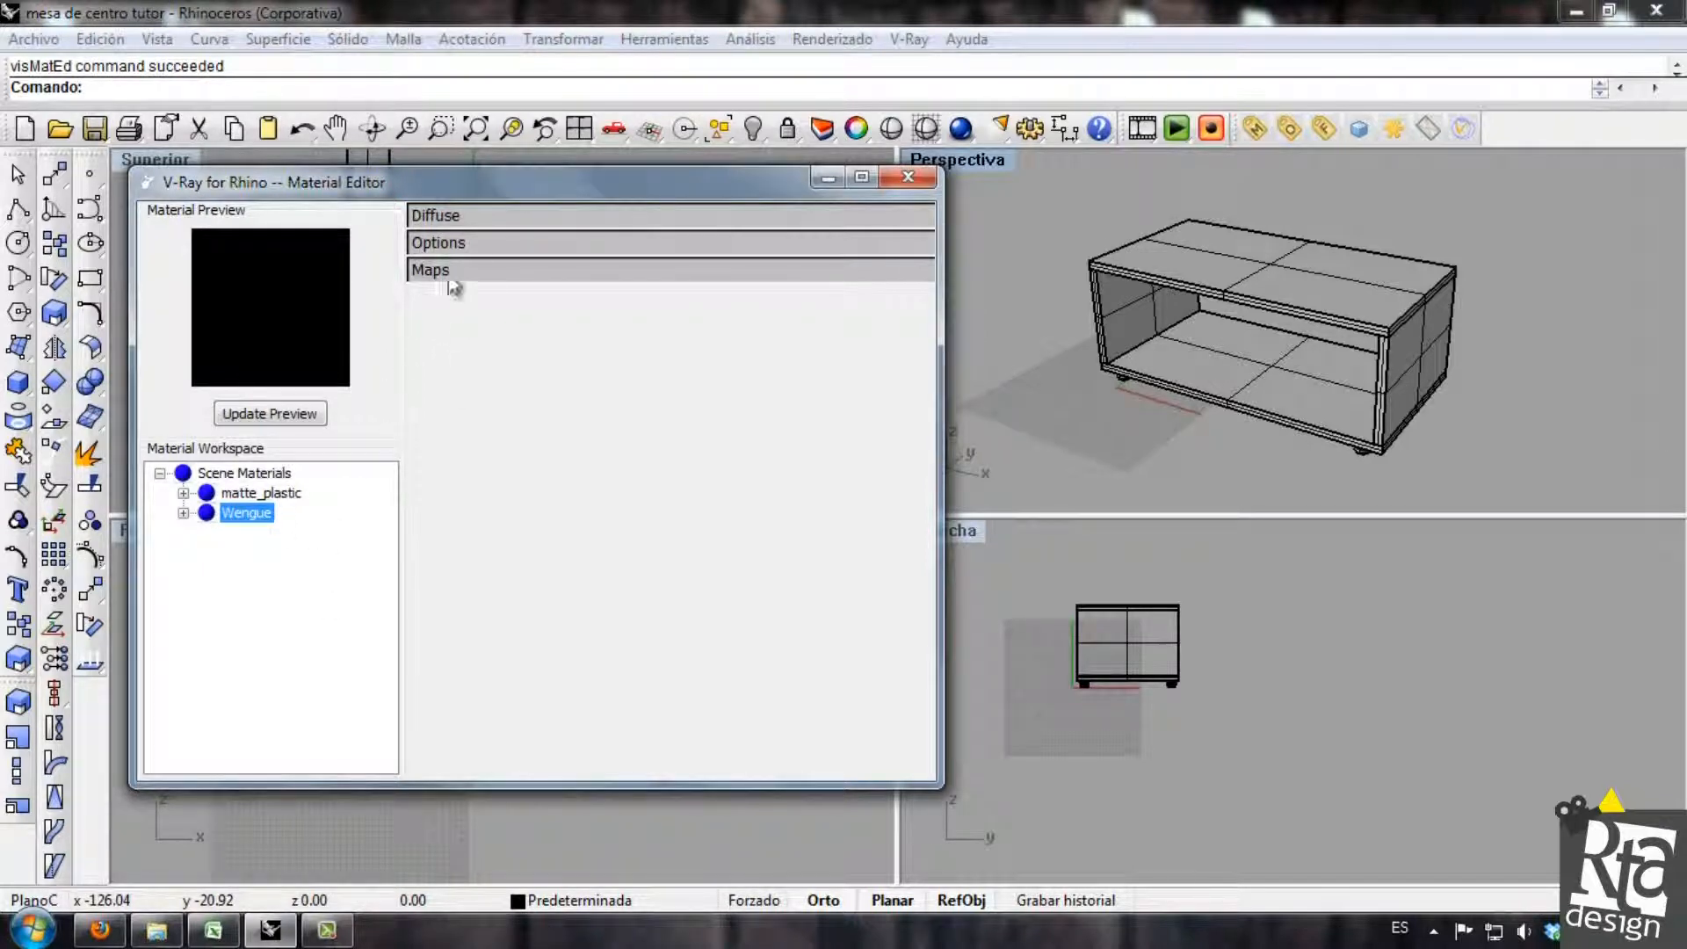
# Add a texture map of type Bitmap to the Wengue material's diffuse color.
pyautogui.click(472, 218)
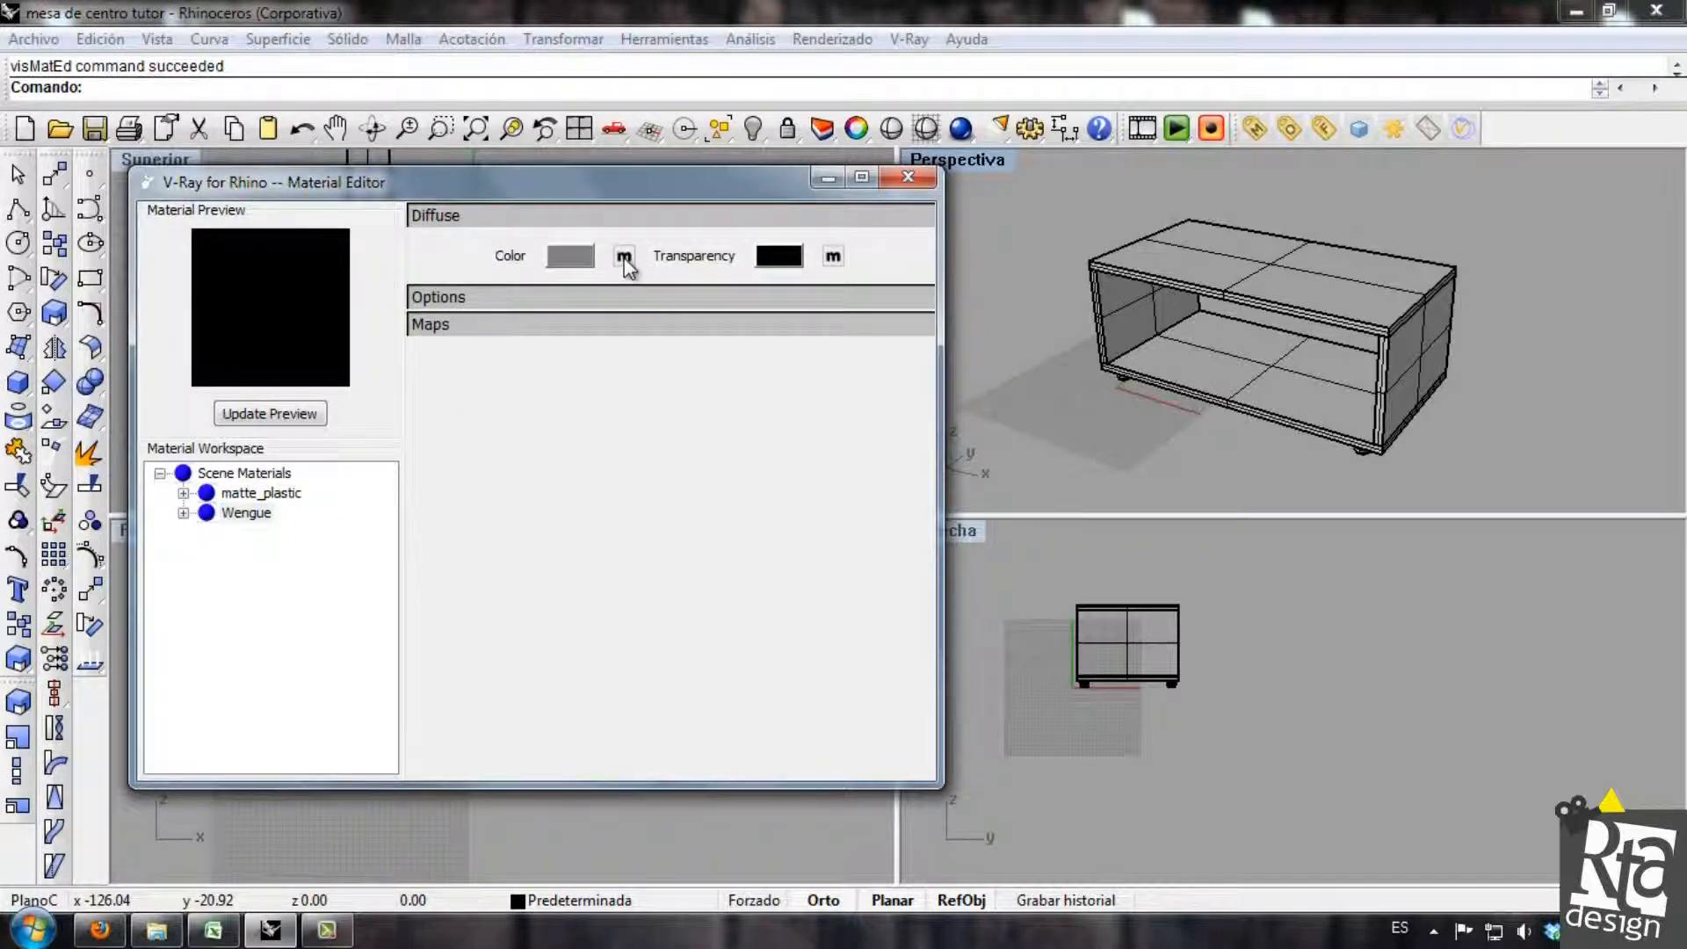
pyautogui.click(623, 257)
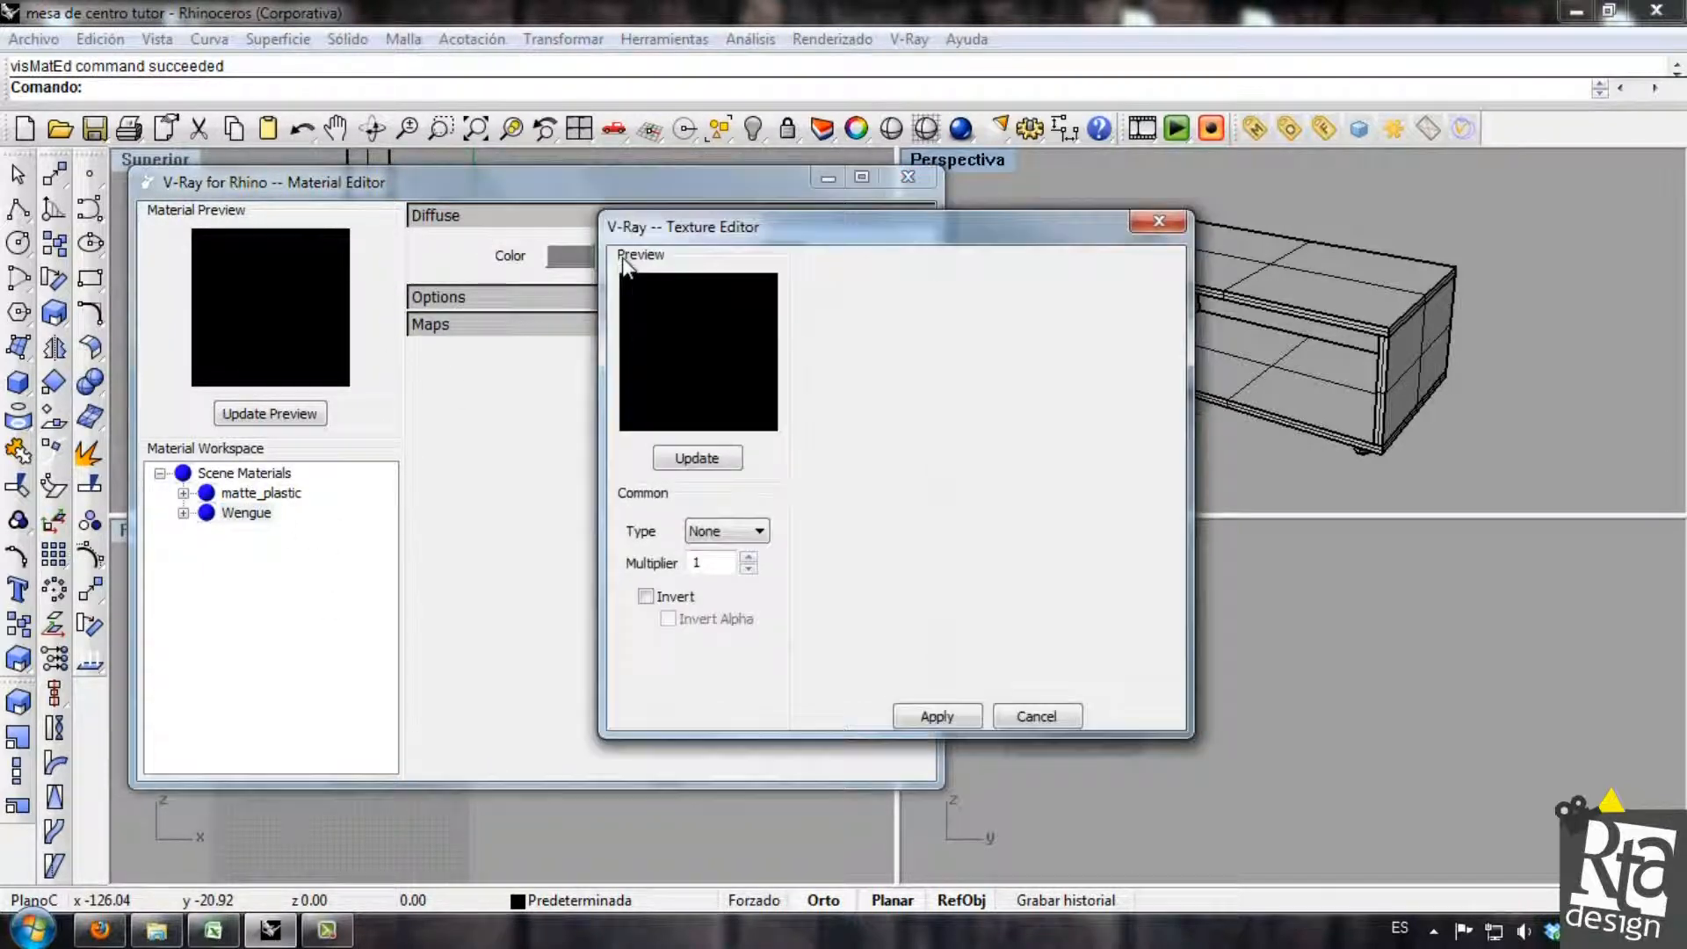
pyautogui.click(761, 530)
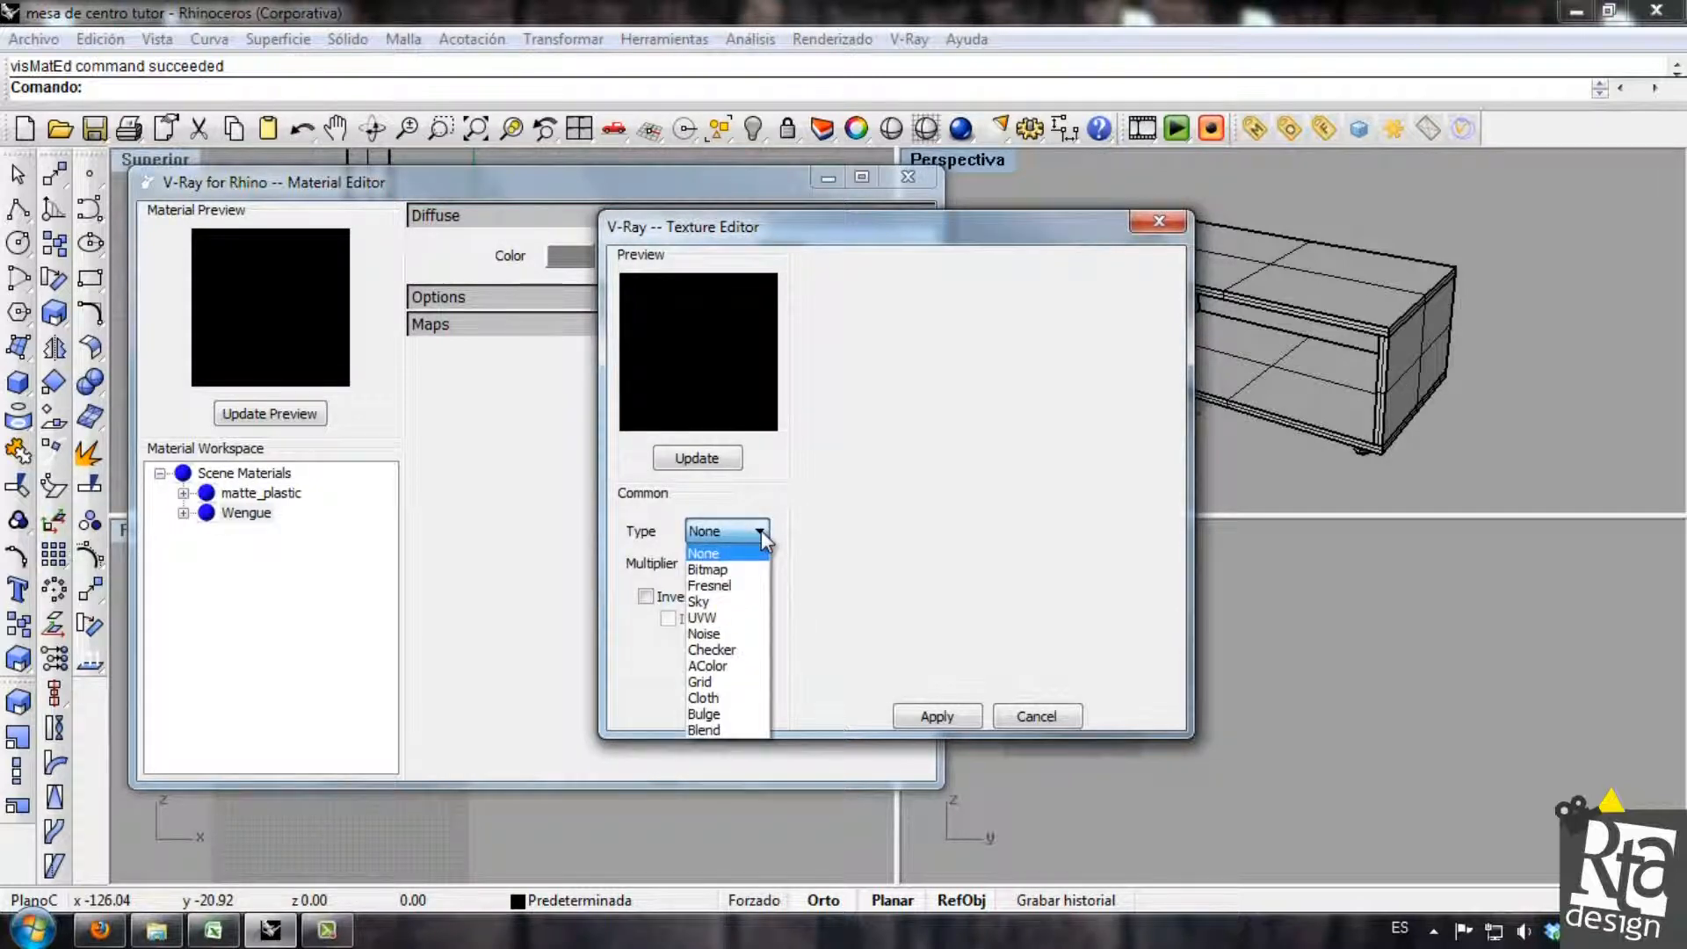
pyautogui.click(760, 529)
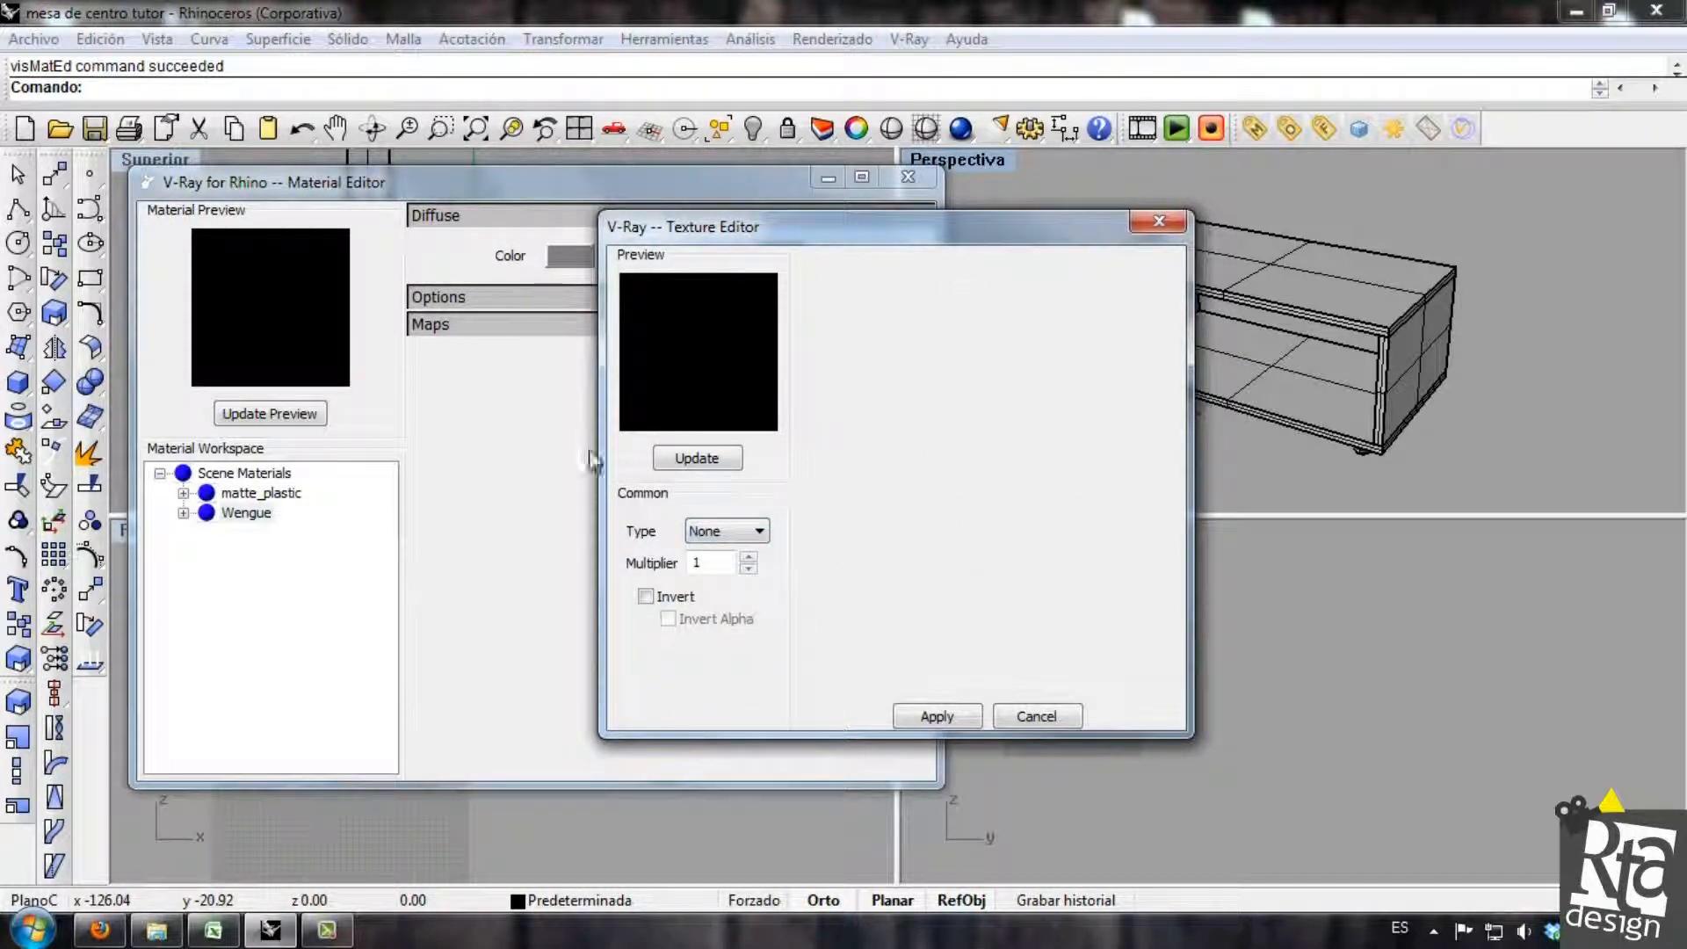
pyautogui.click(757, 531)
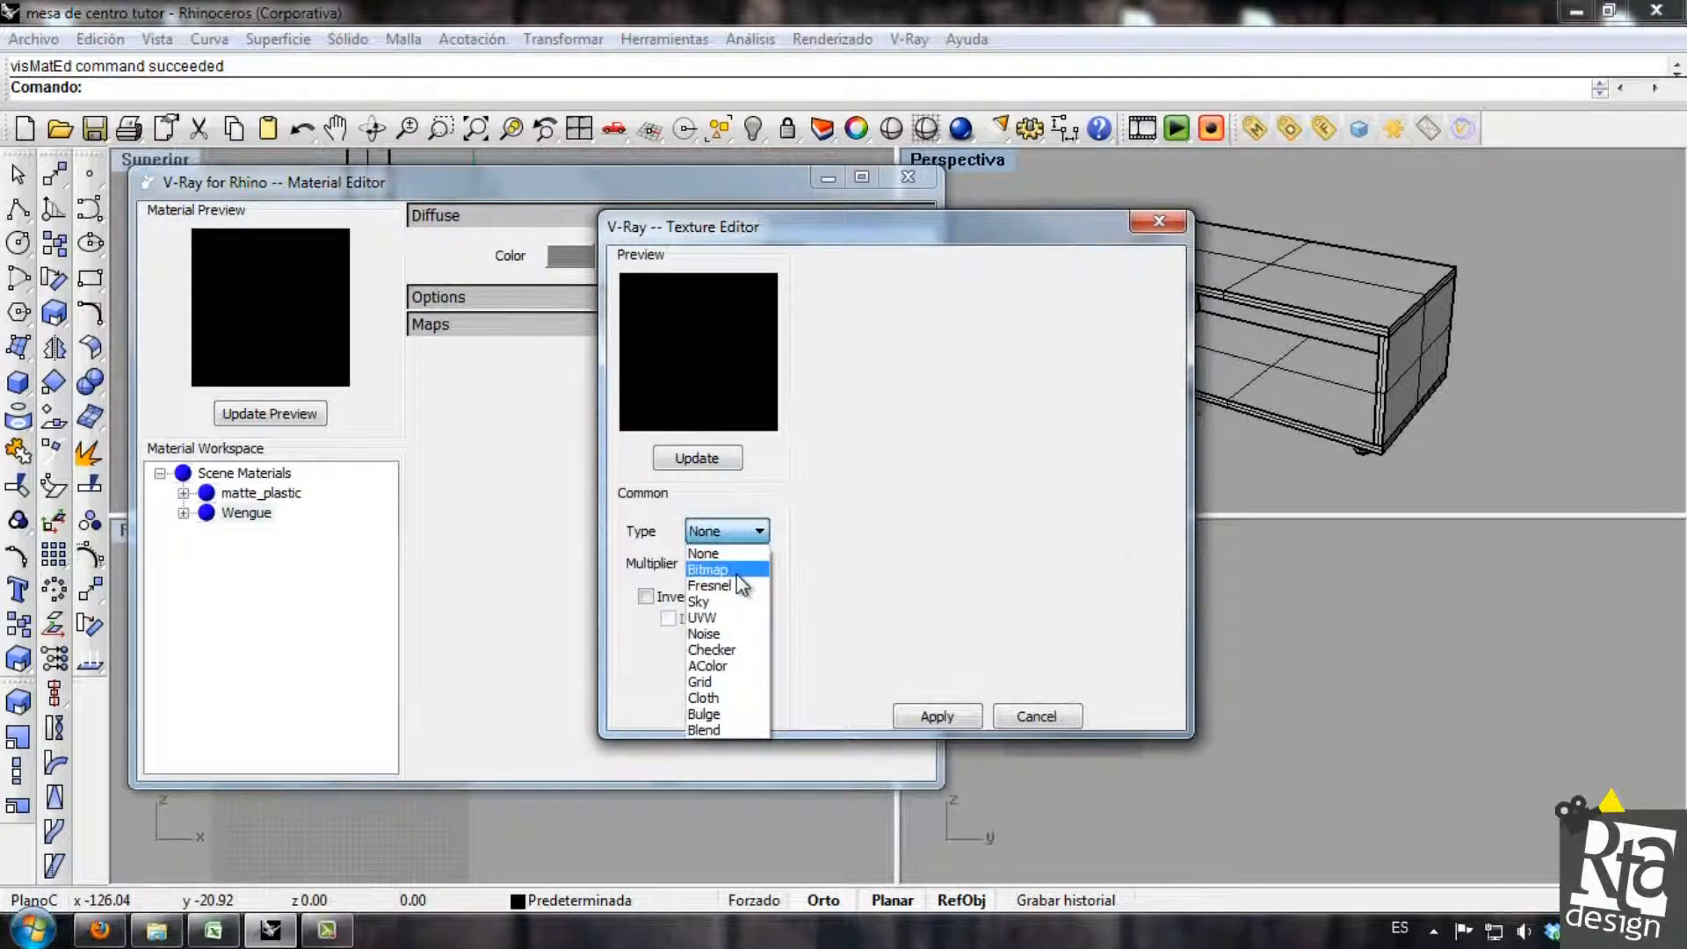
pyautogui.click(729, 572)
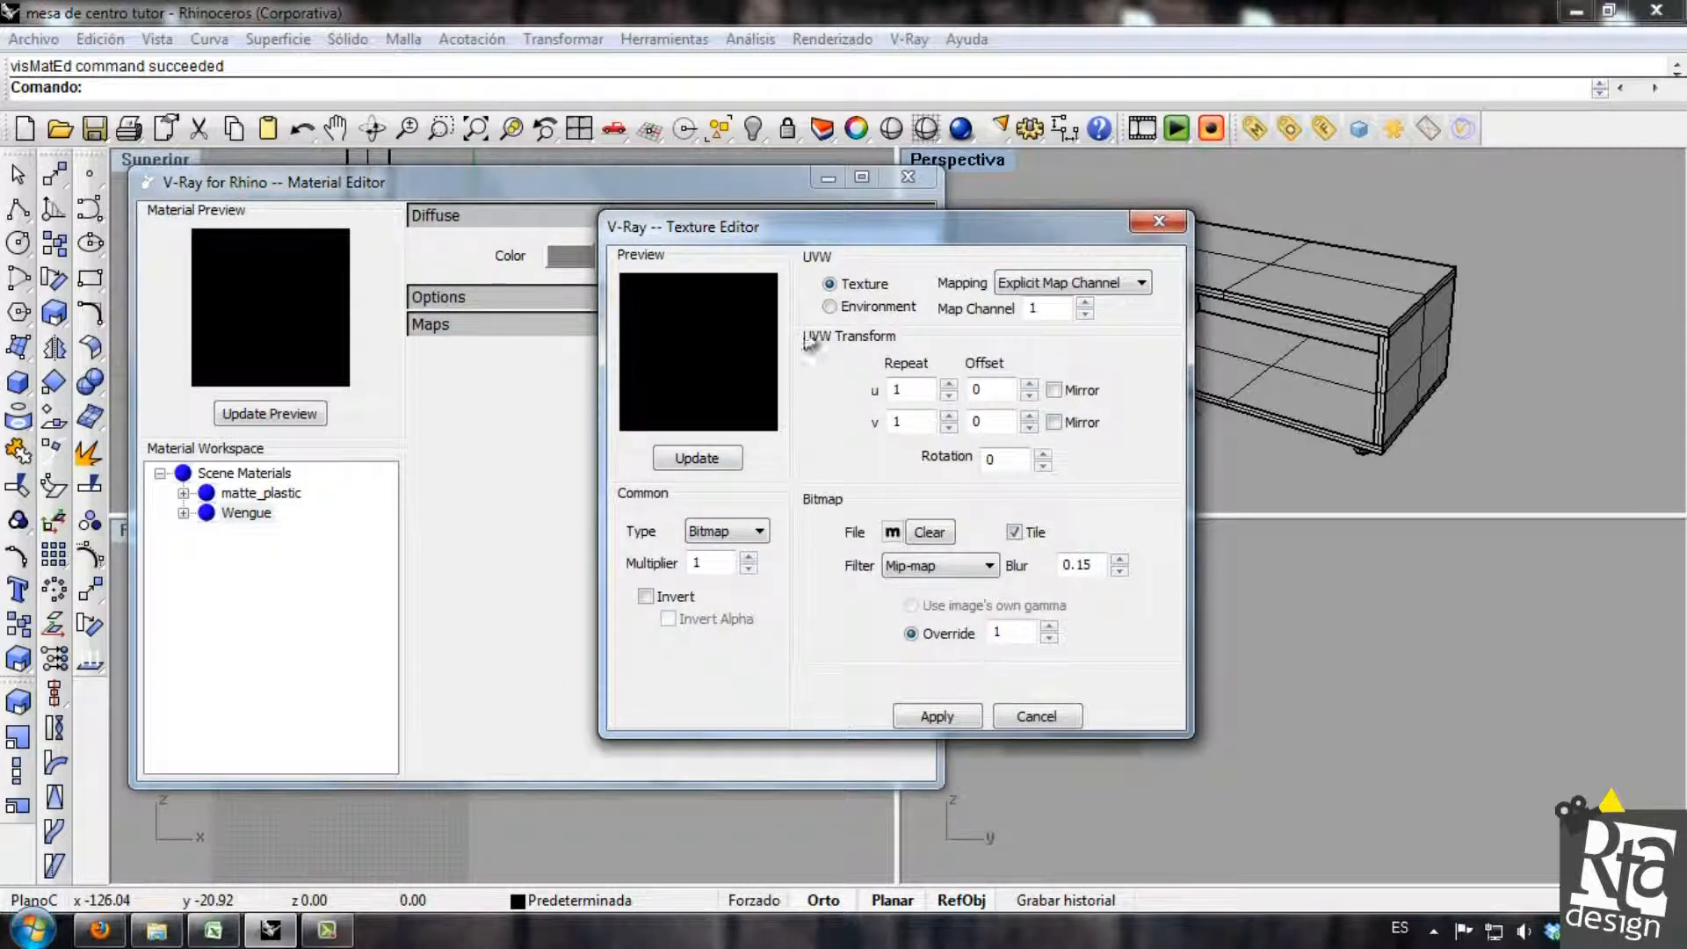
# Load the image "wengue 1" from the TEXTURAS RTA folder as the bitmap and update the texture preview.
pyautogui.click(892, 533)
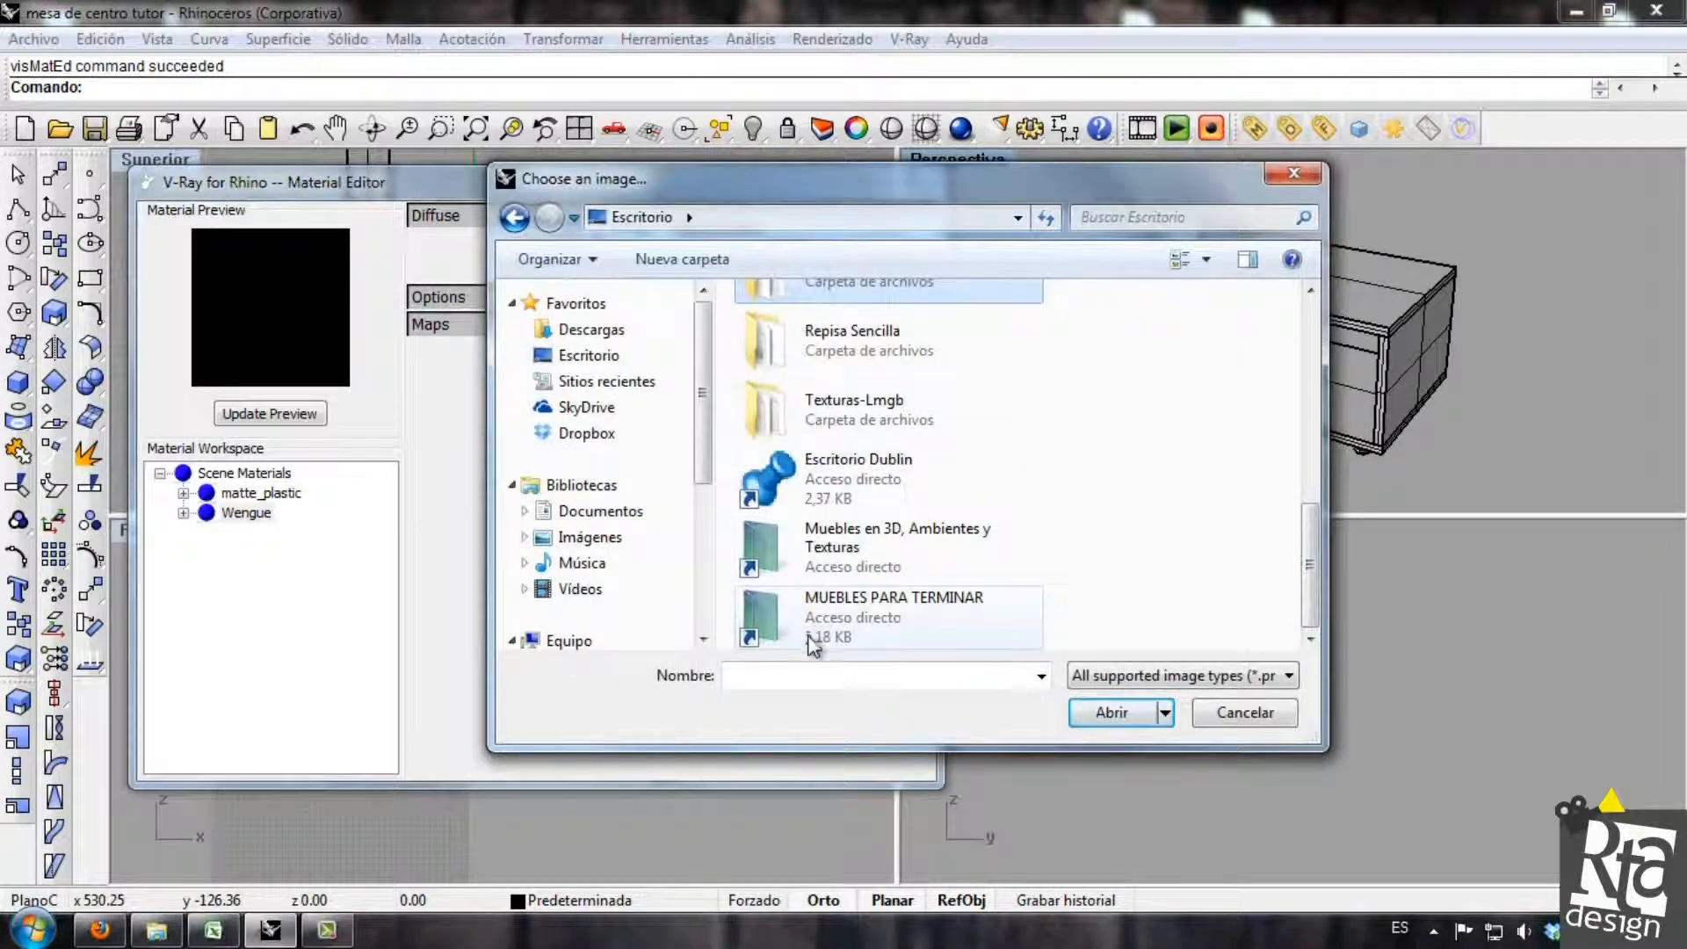
pyautogui.doubleClick(865, 553)
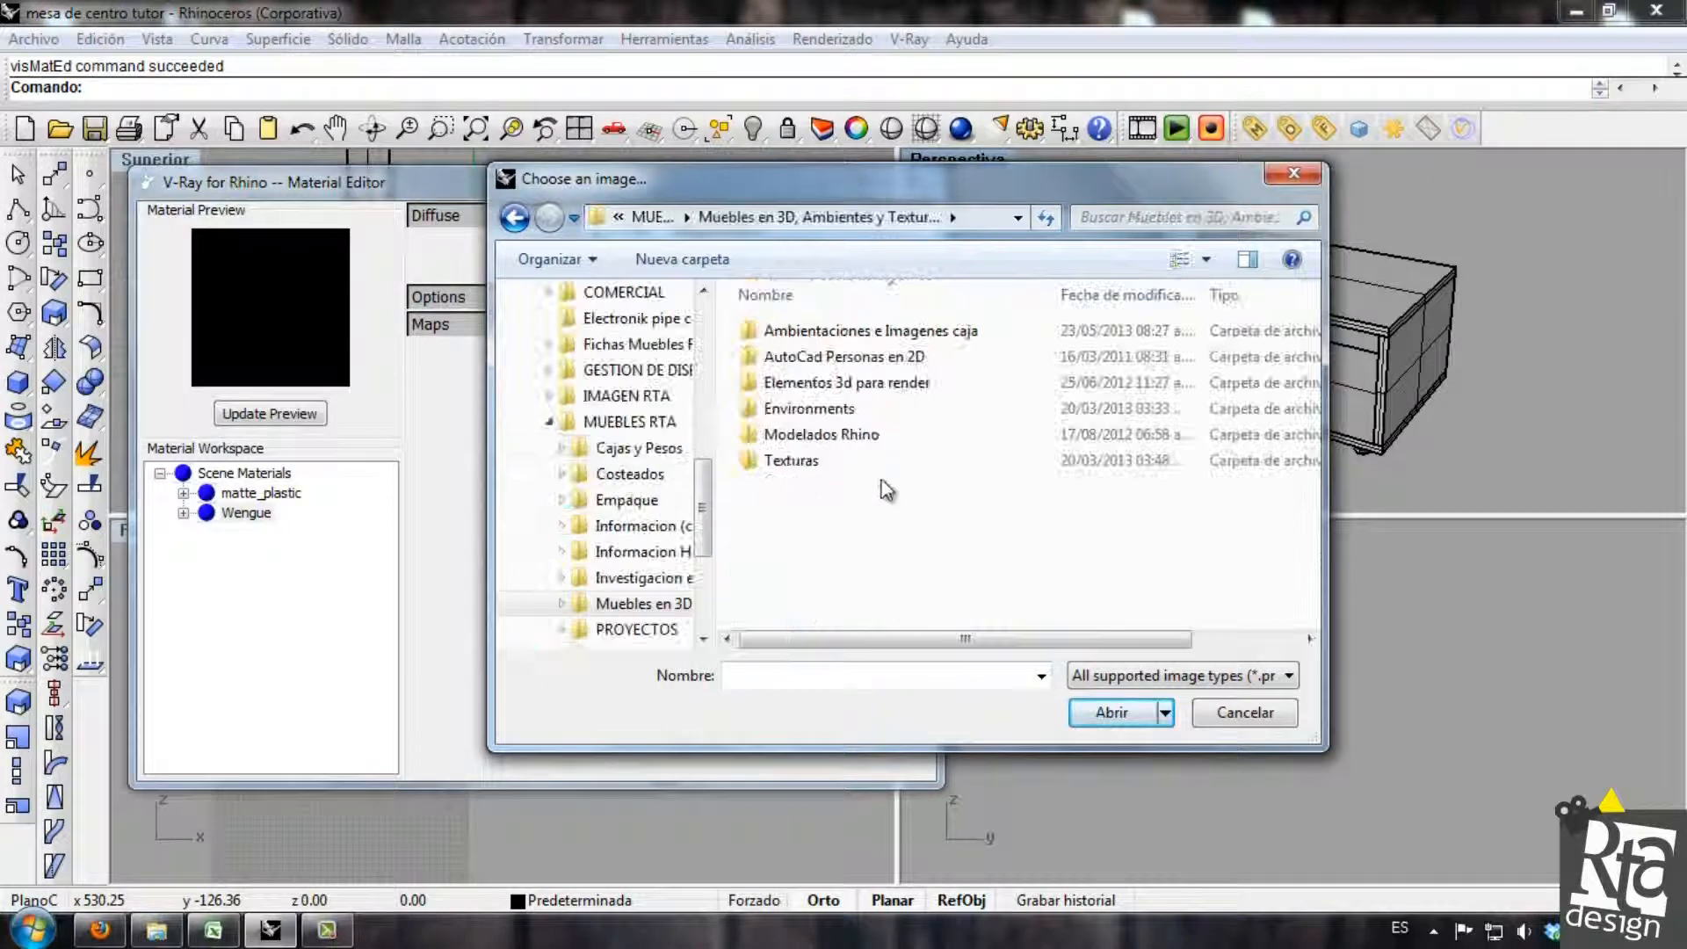
pyautogui.doubleClick(795, 461)
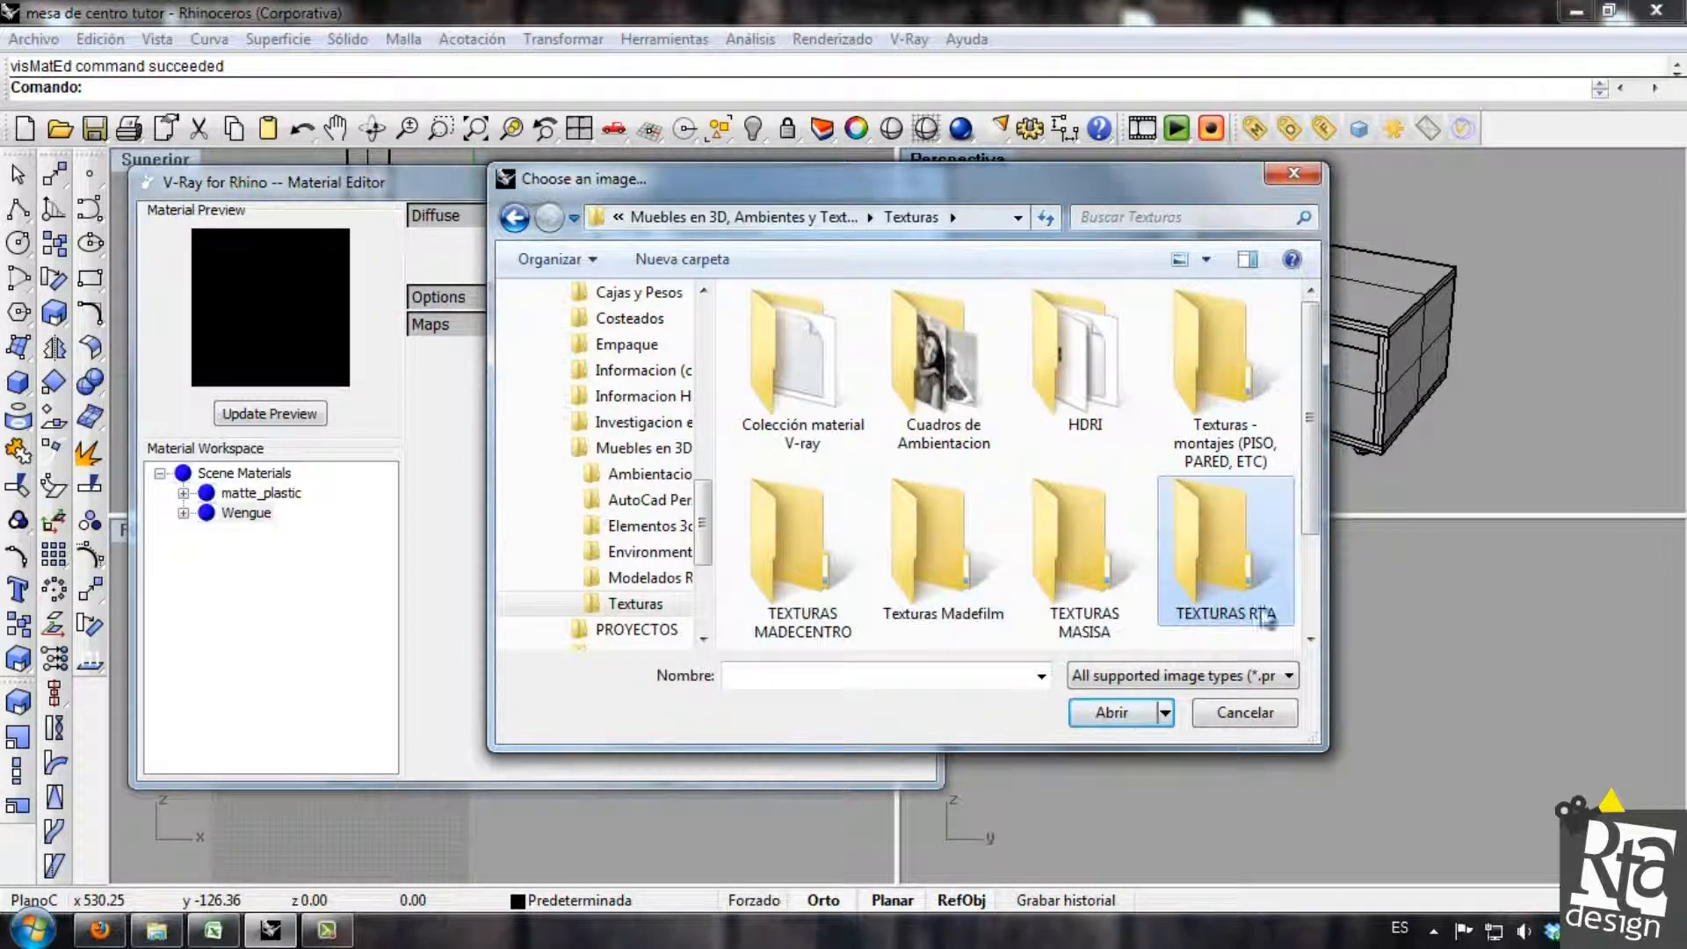
pyautogui.doubleClick(1210, 551)
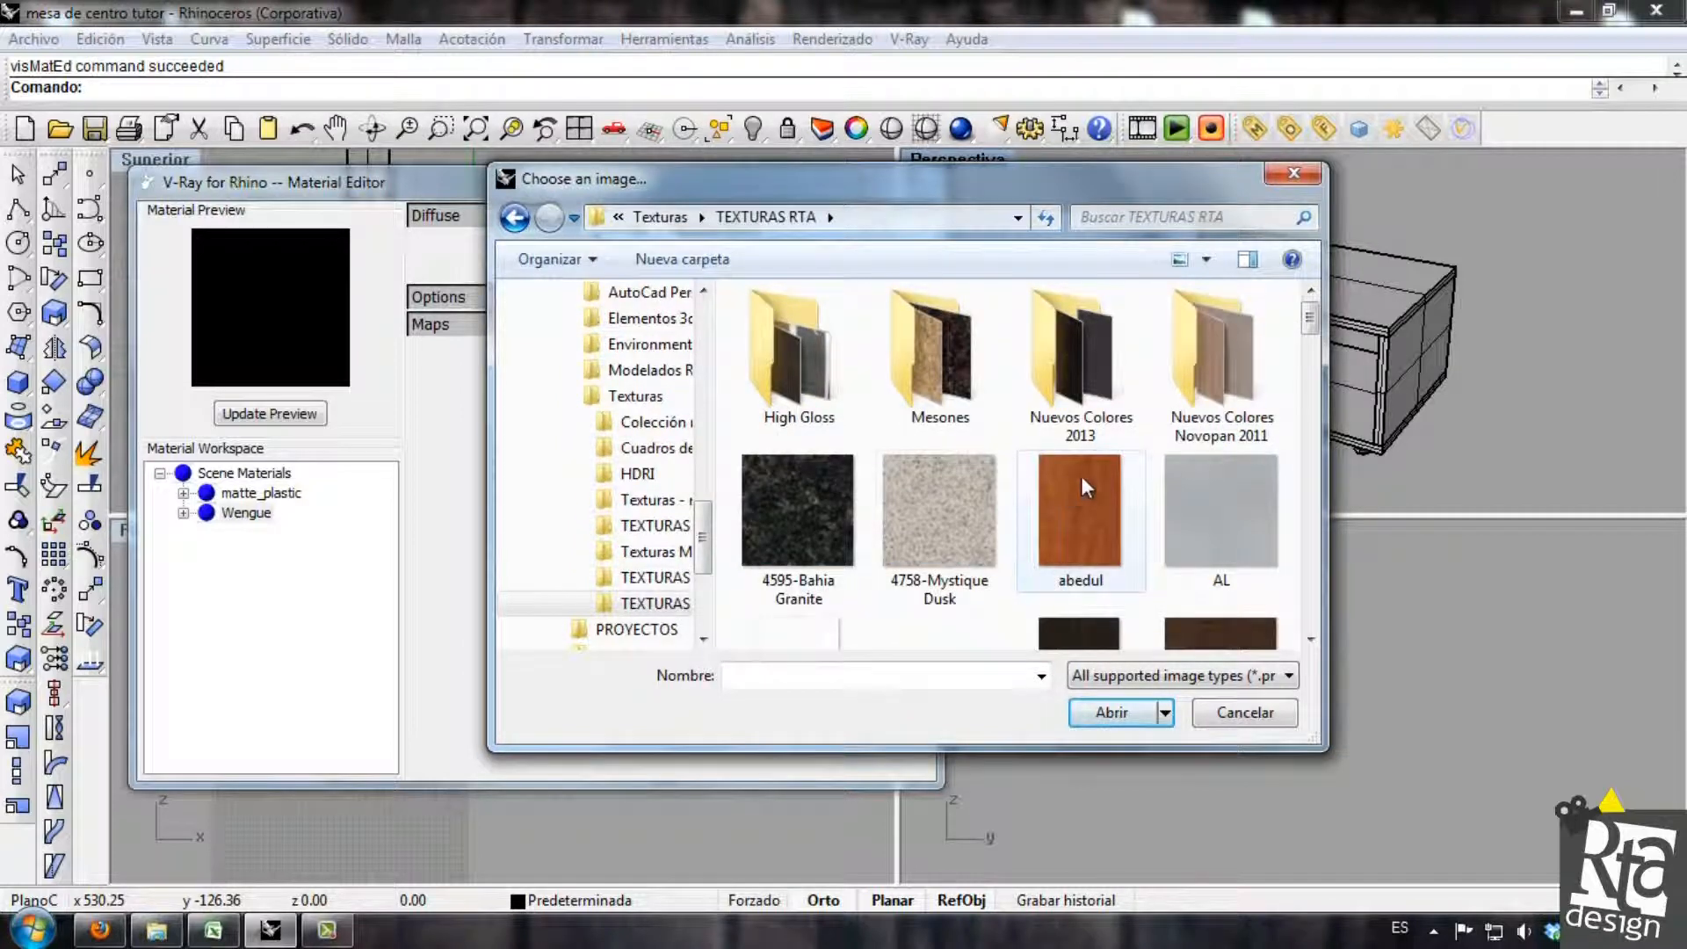
pyautogui.press('w')
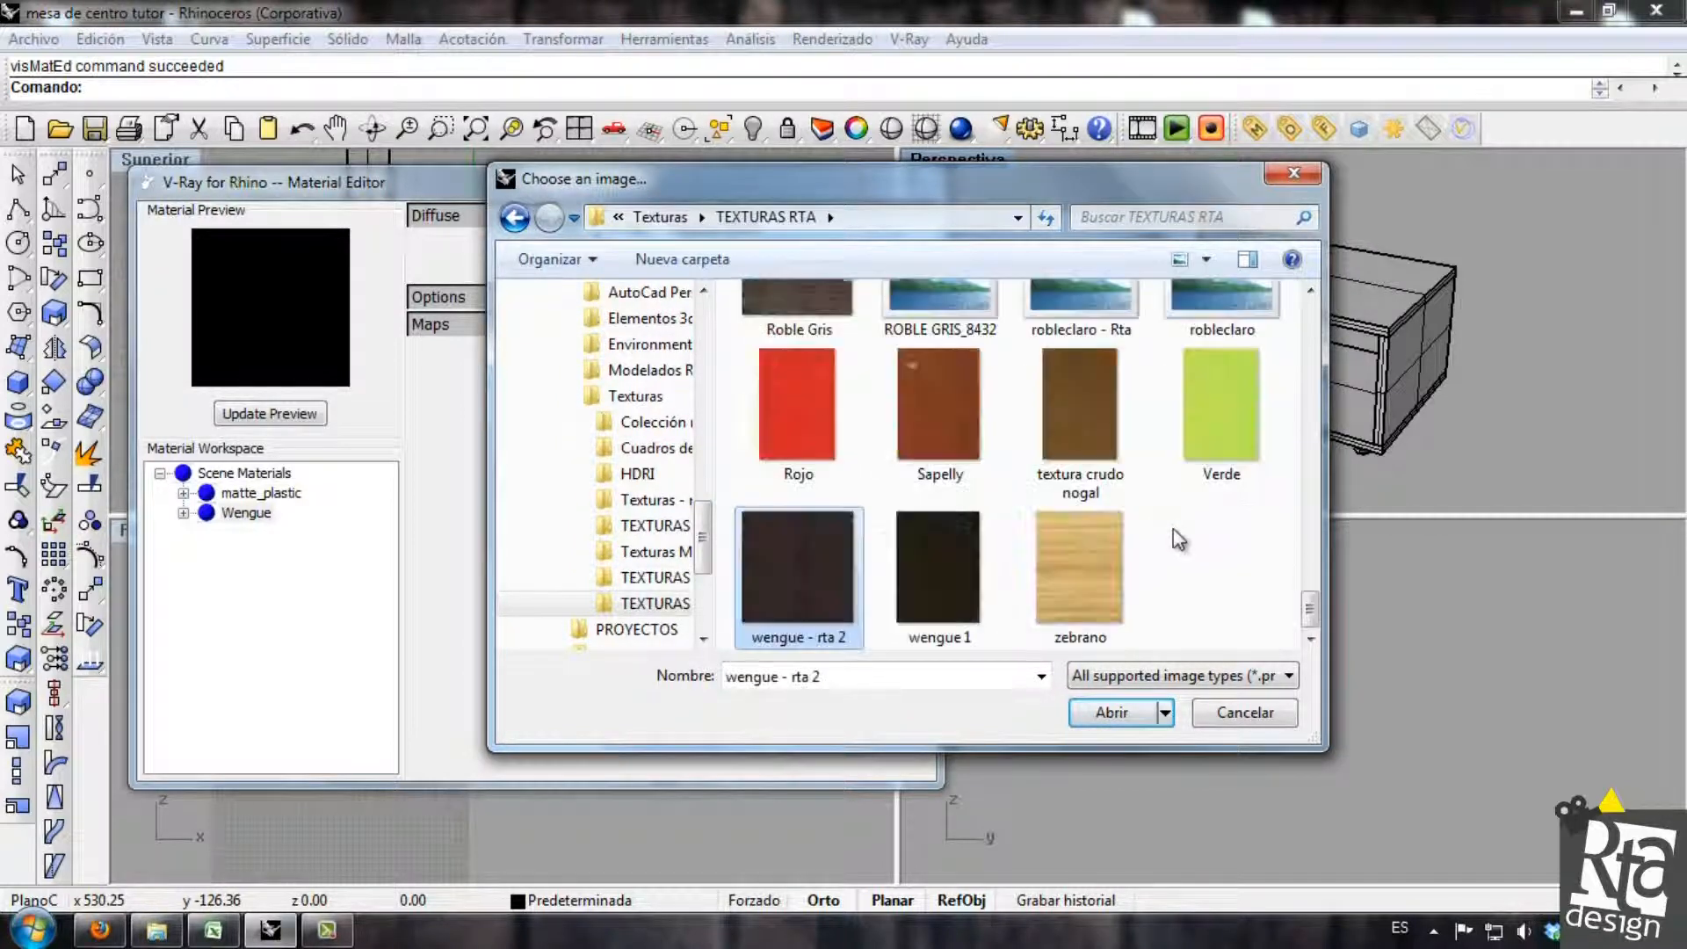
pyautogui.click(971, 606)
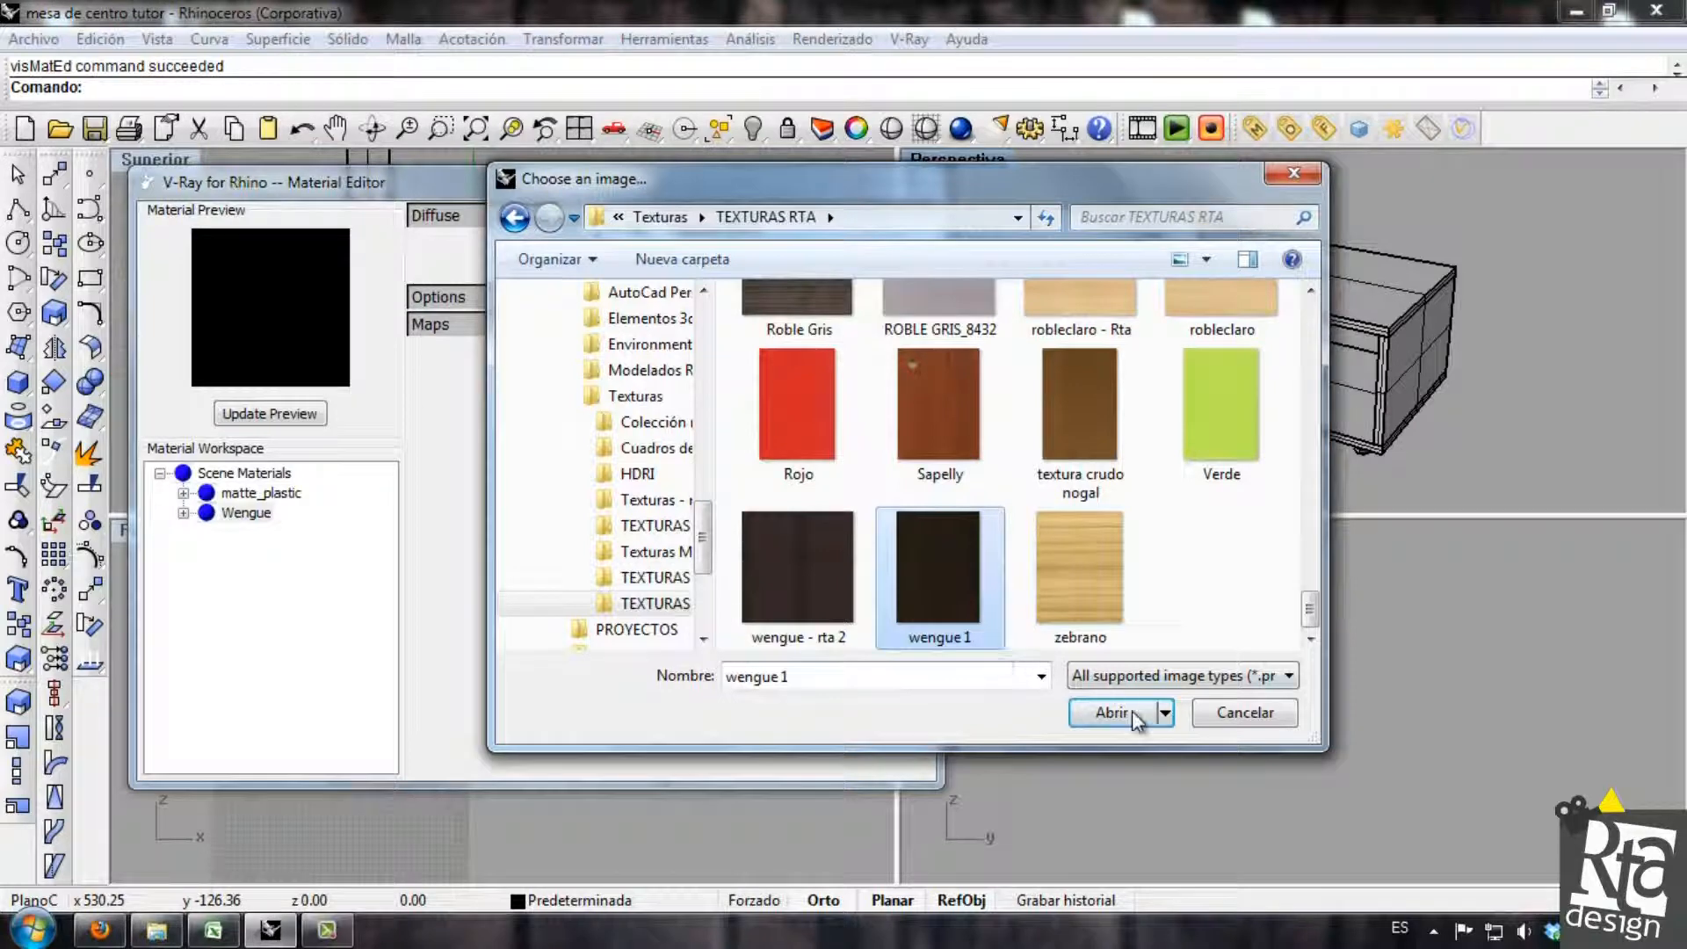
pyautogui.click(1132, 710)
pyautogui.click(716, 463)
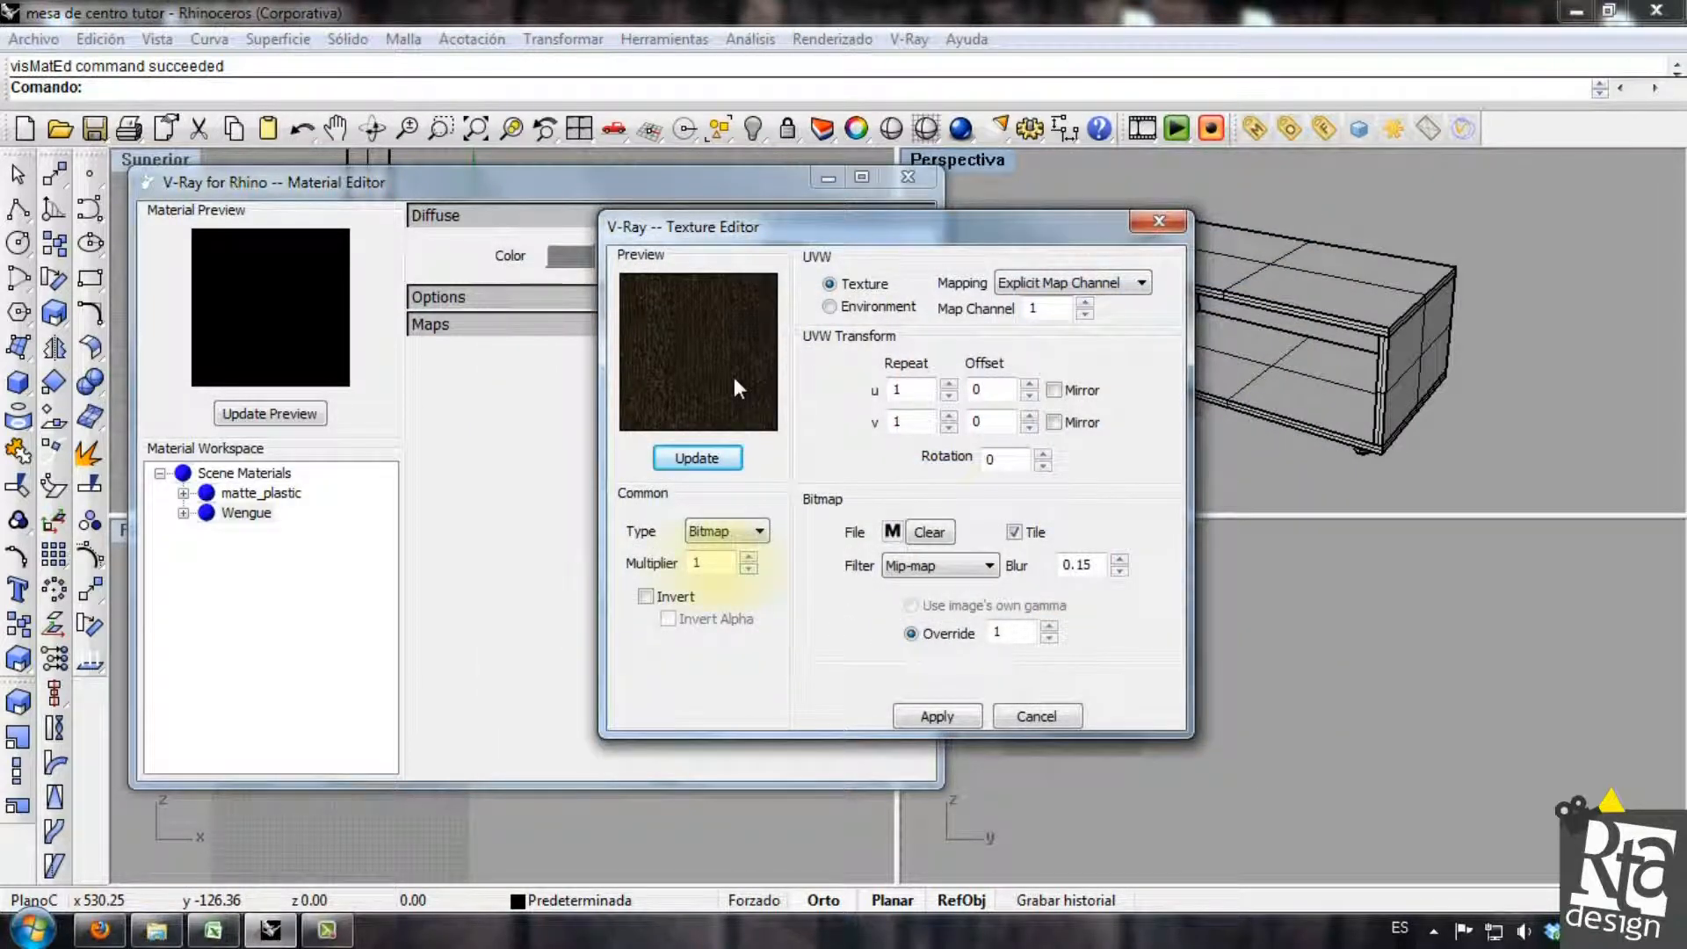
# Lower the texture's multiplier to 0.85 and update its preview.
pyautogui.click(748, 569)
pyautogui.click(748, 568)
pyautogui.click(714, 469)
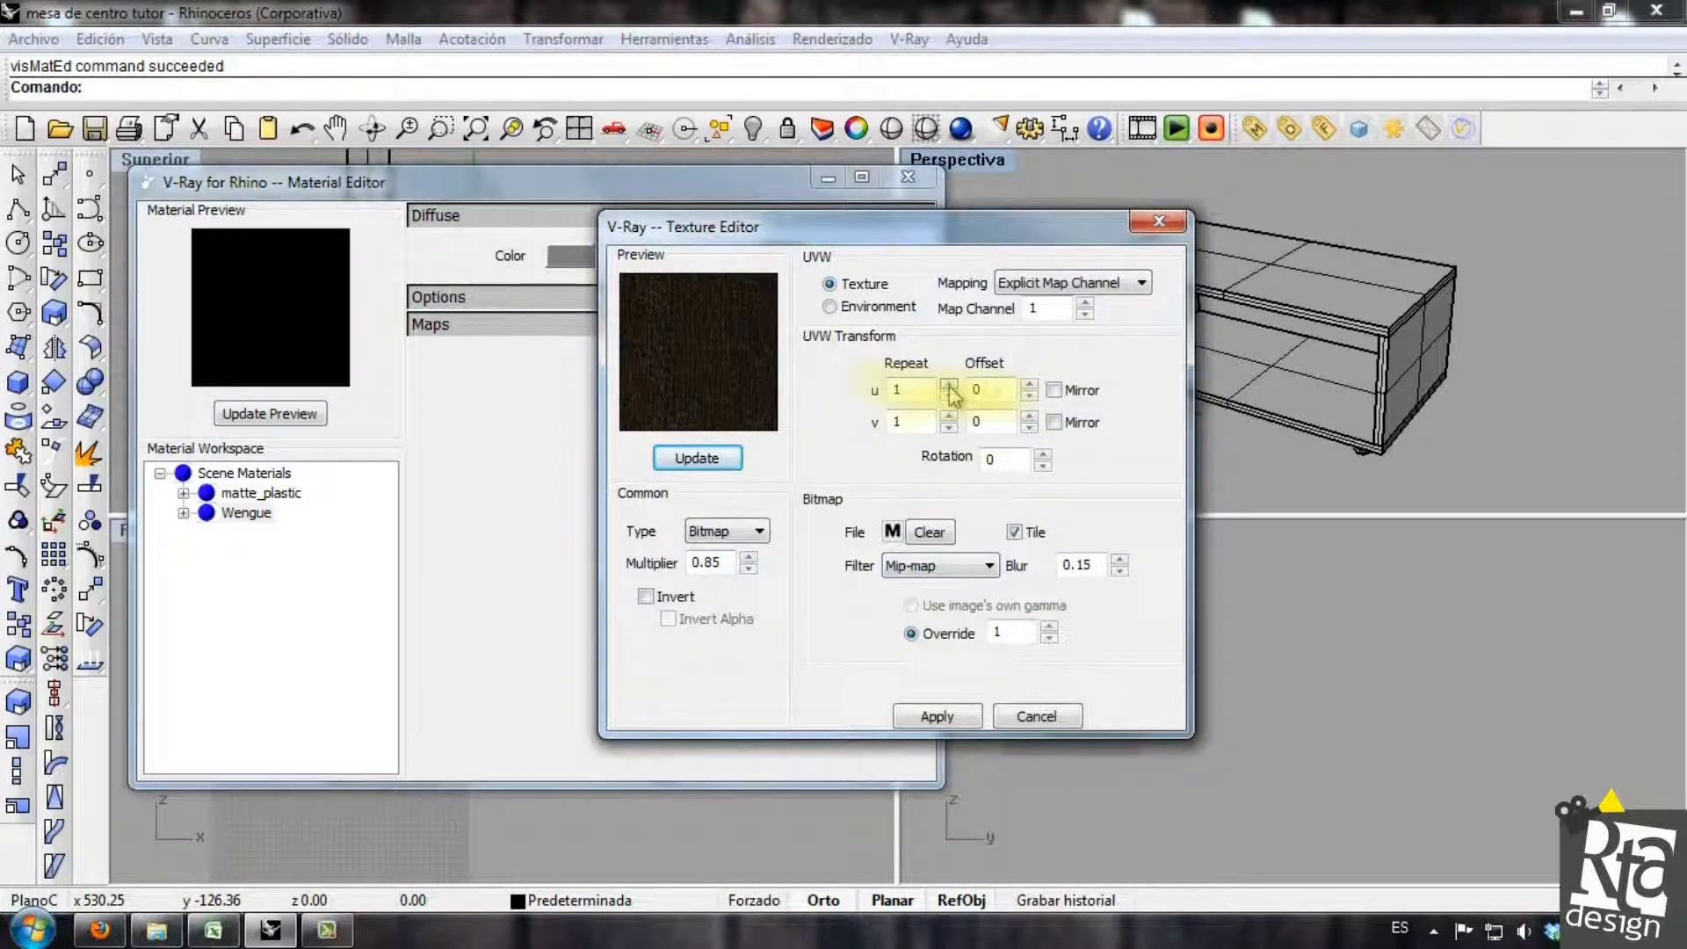
# Set the texture's repeat to 1 in u and 3 in v, apply it, and update the Wengue material preview.
pyautogui.click(705, 469)
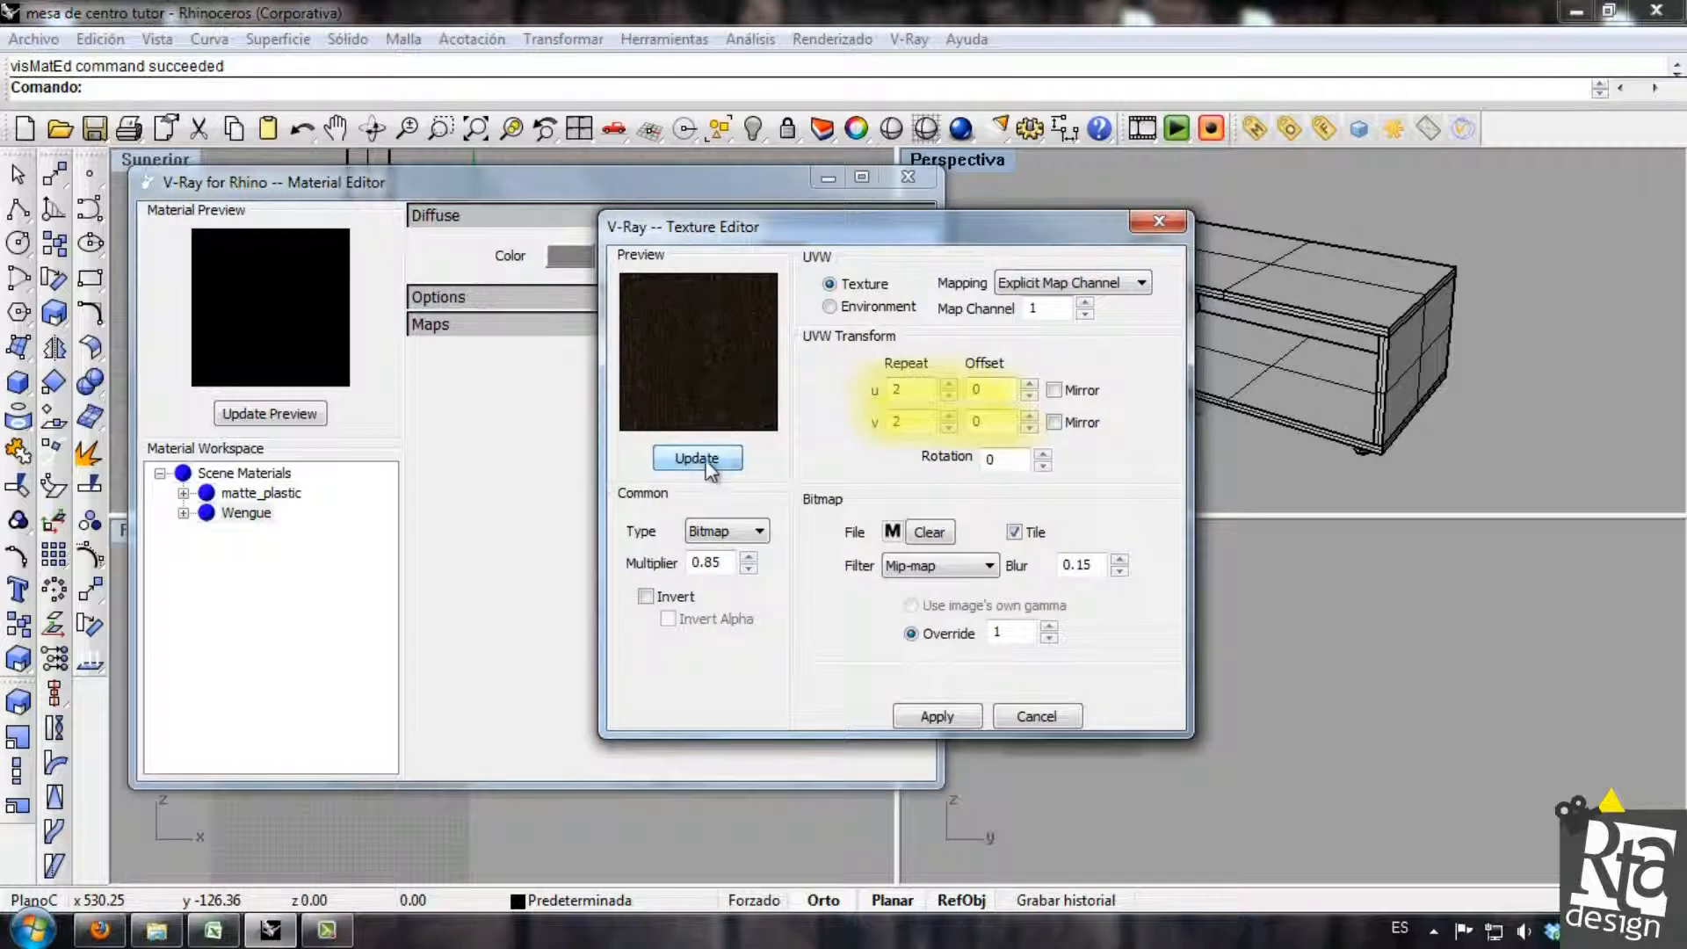
pyautogui.click(948, 396)
pyautogui.click(697, 458)
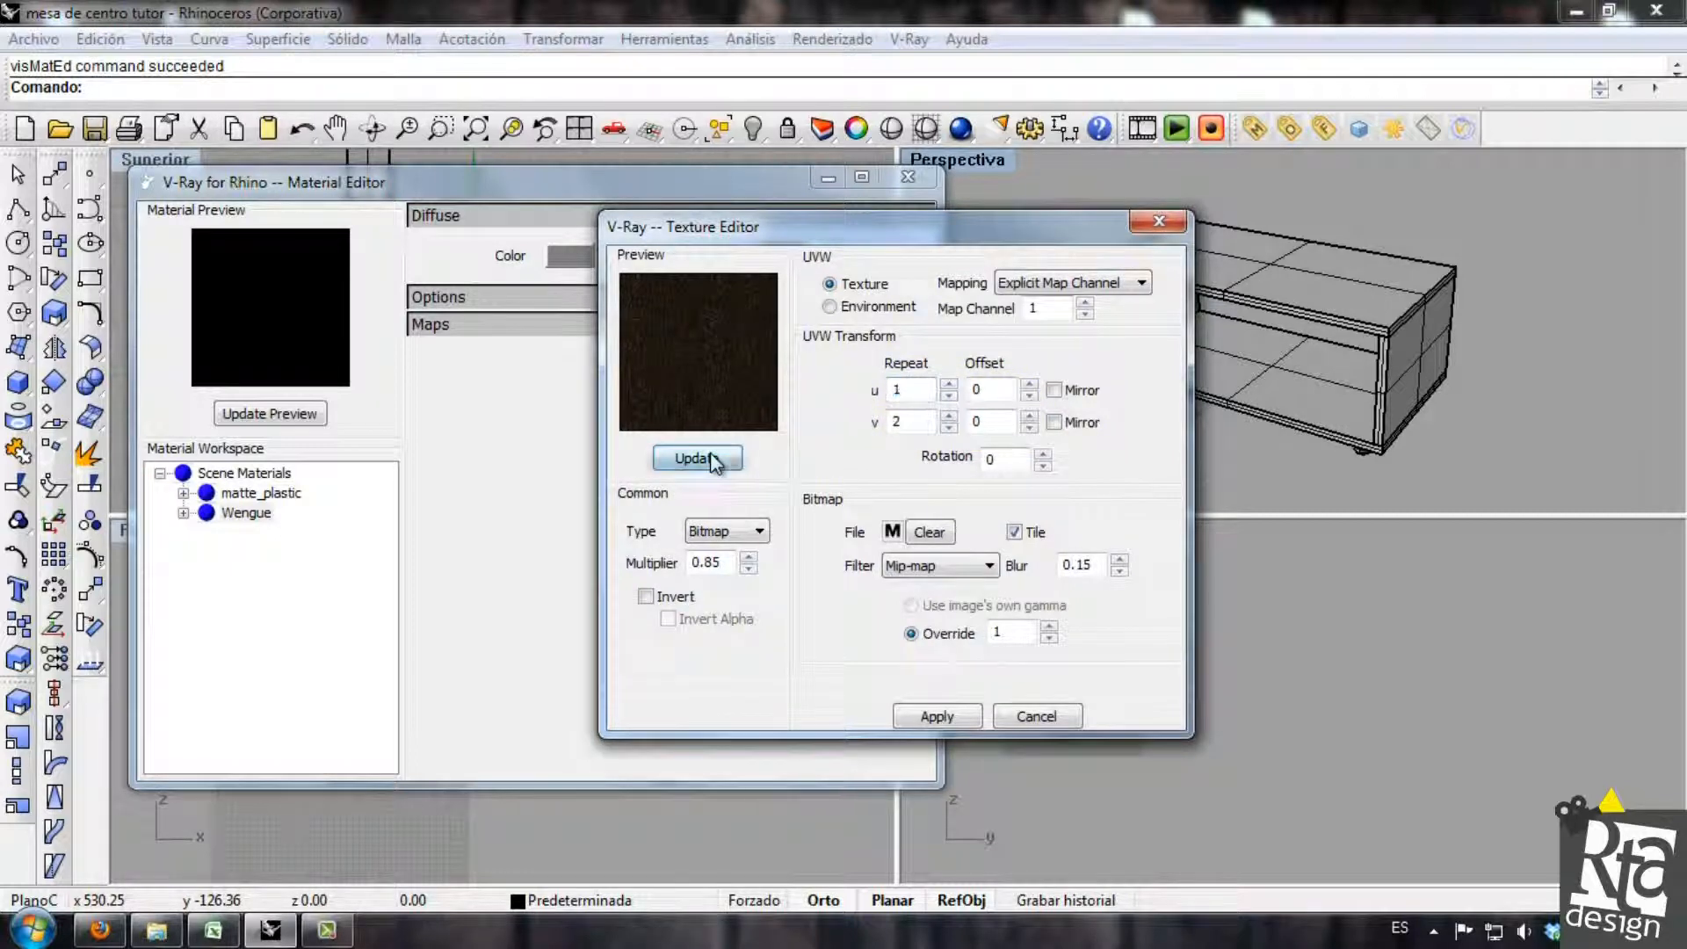
pyautogui.click(948, 416)
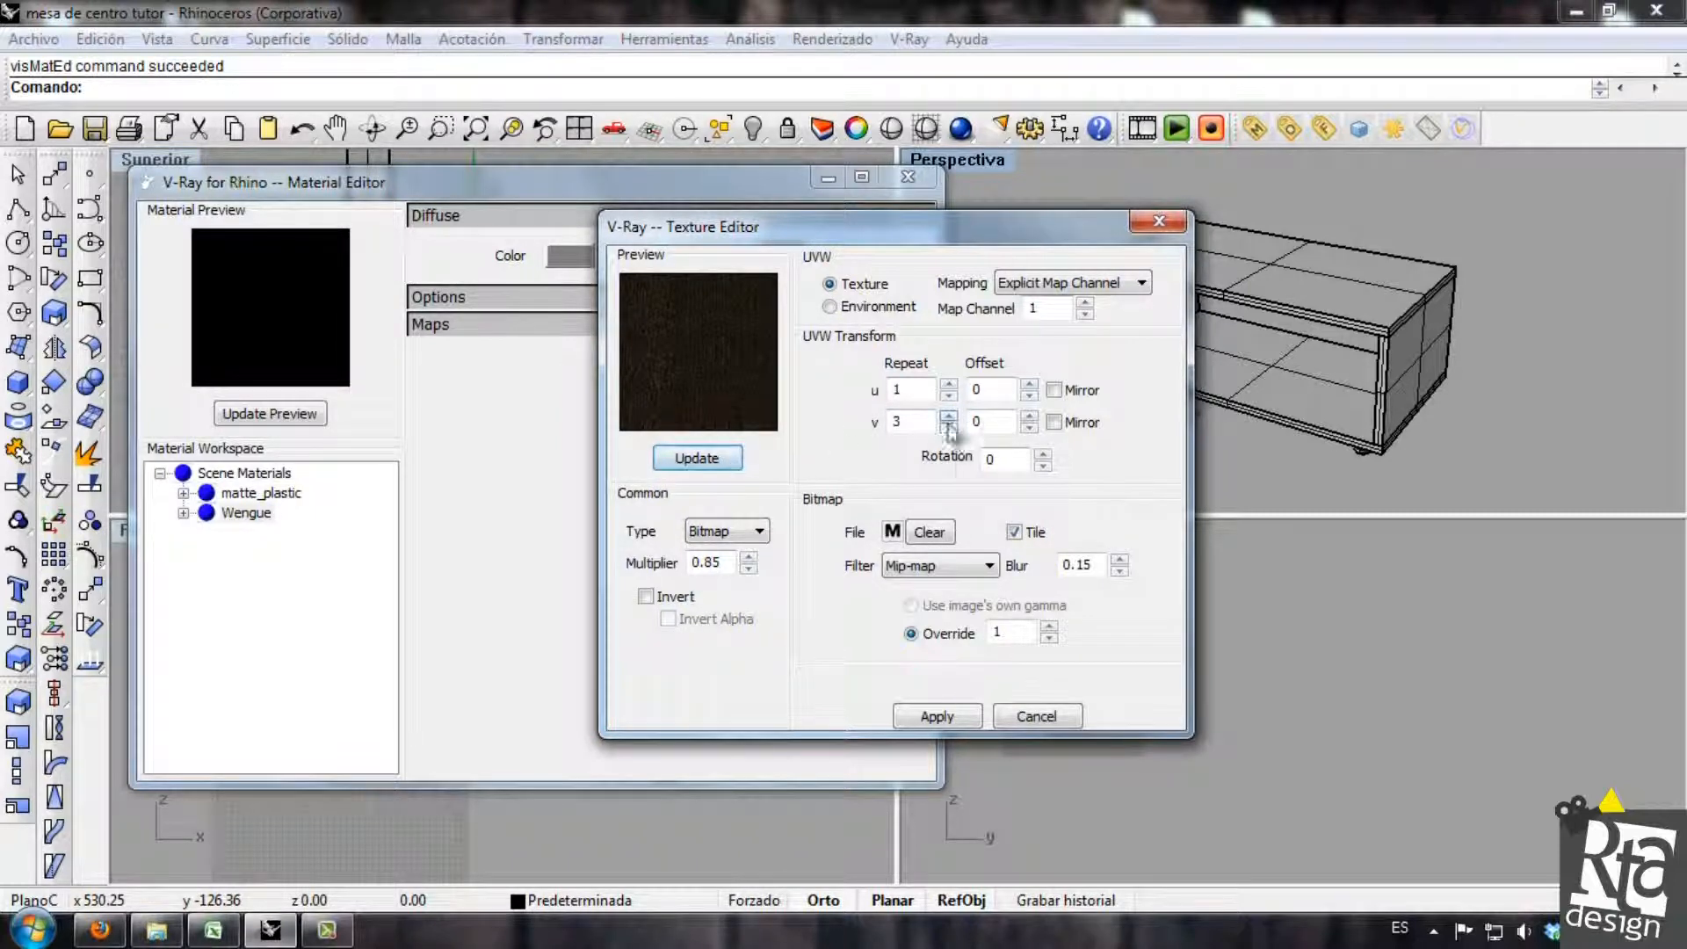
pyautogui.click(954, 717)
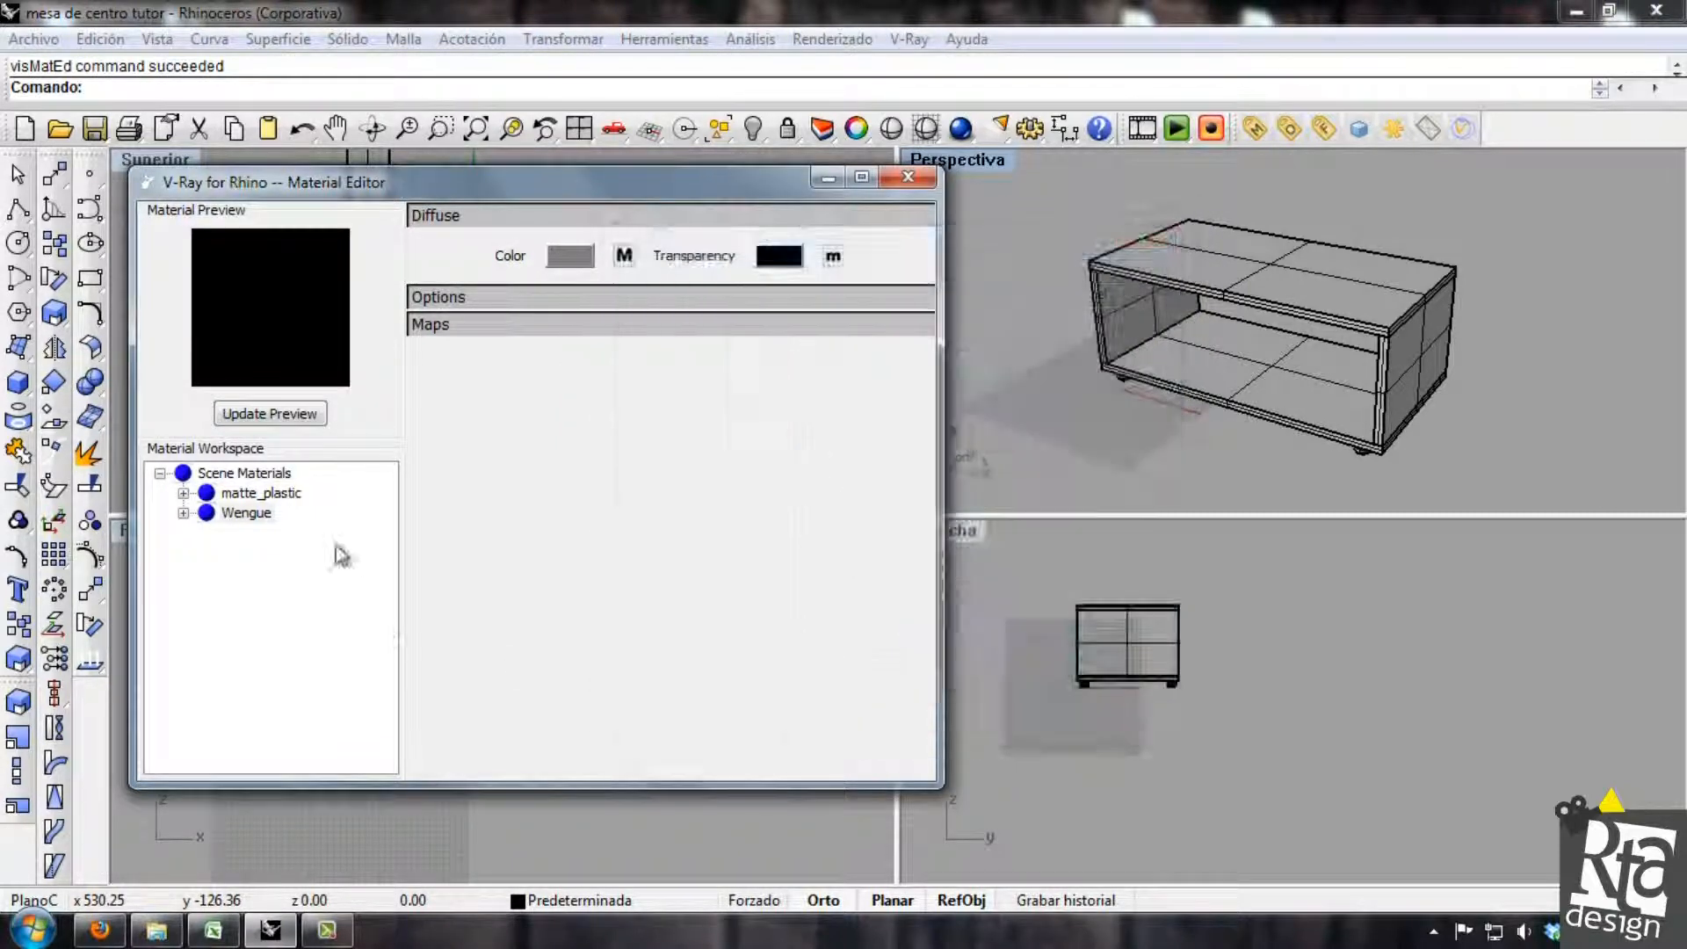
pyautogui.click(250, 414)
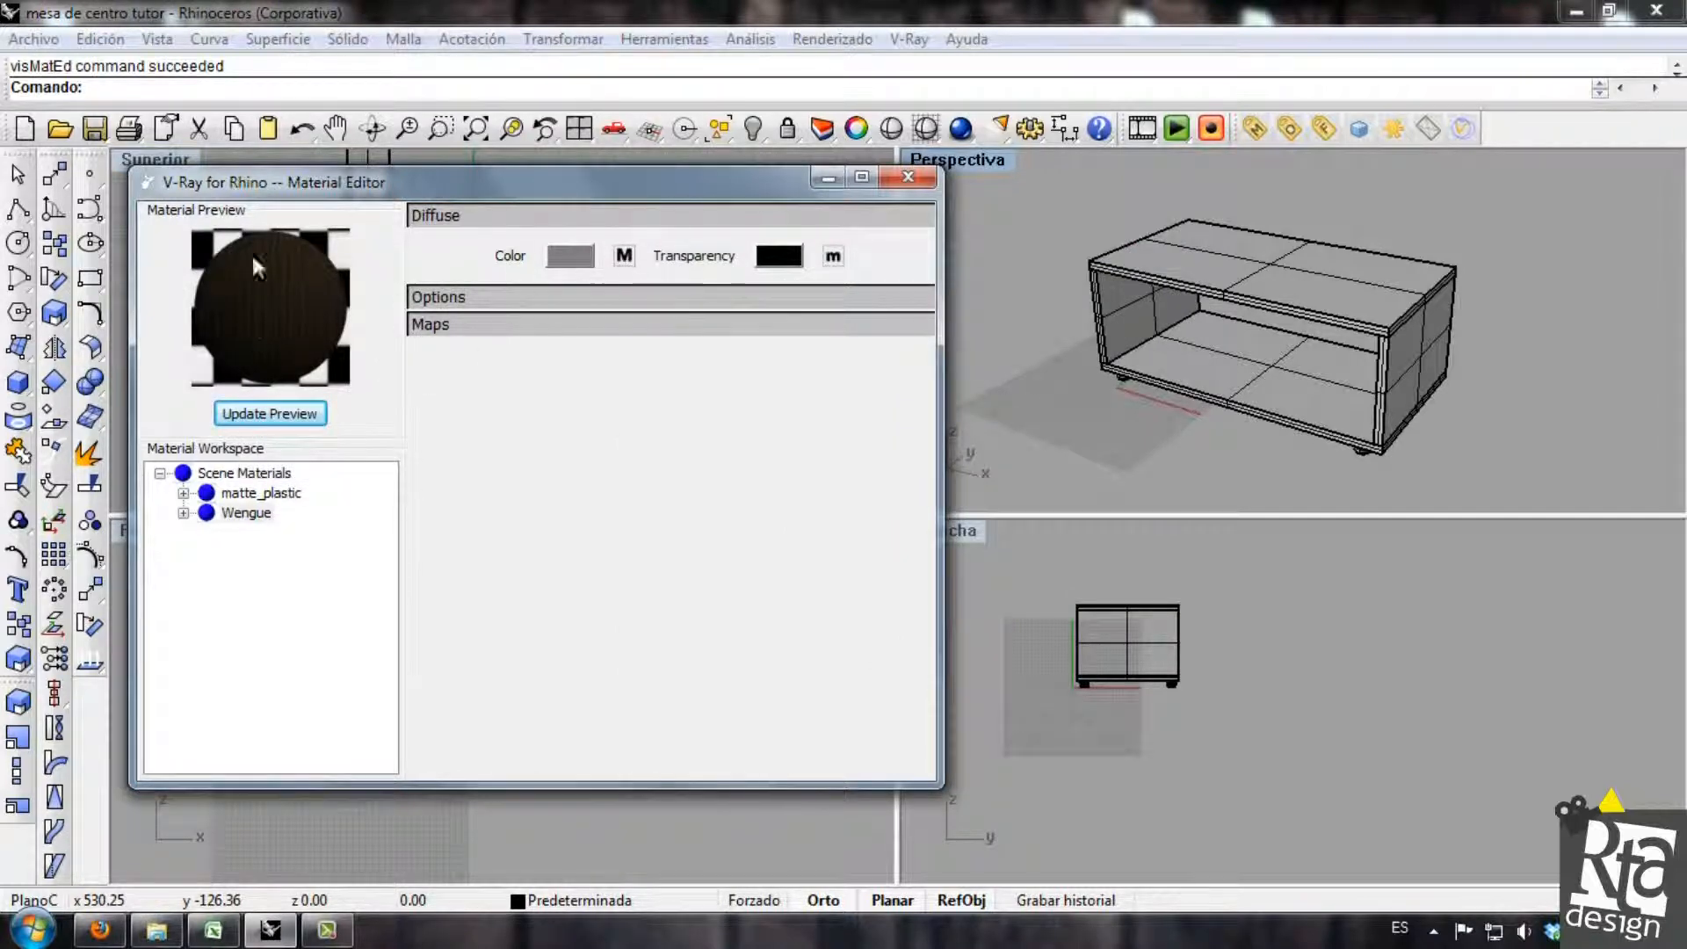
# Reduce the v repeat of the Wengue diffuse texture, apply it, and update the material preview.
pyautogui.click(624, 256)
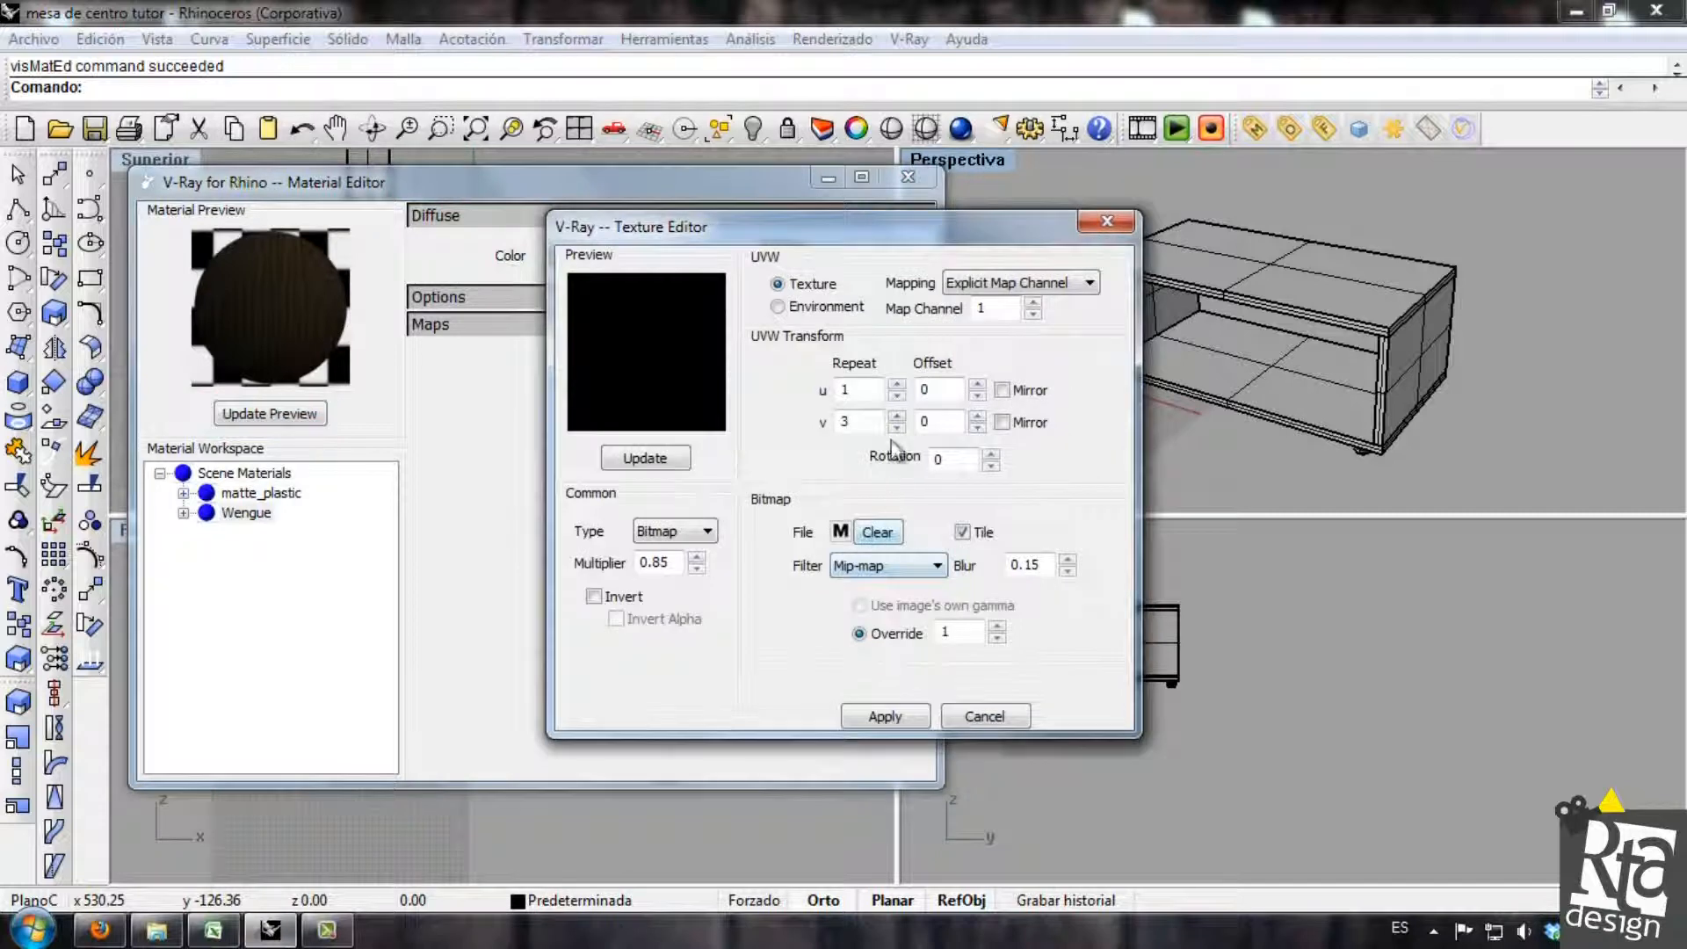
pyautogui.click(896, 427)
pyautogui.click(896, 428)
pyautogui.click(678, 459)
pyautogui.click(885, 716)
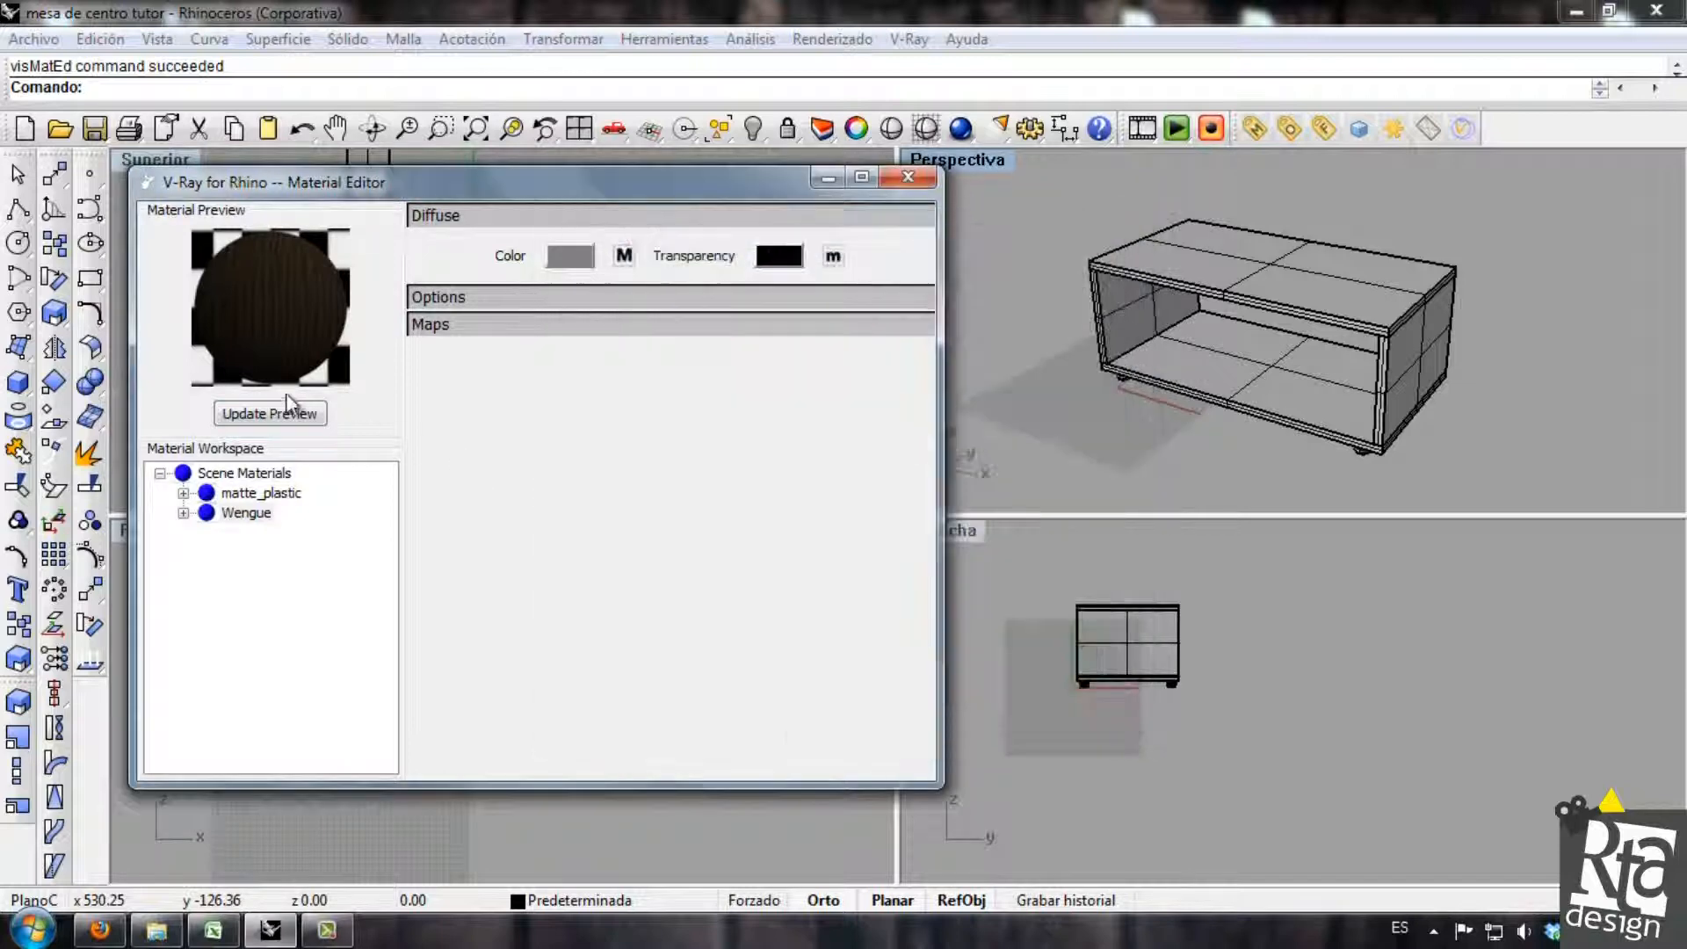
pyautogui.click(299, 414)
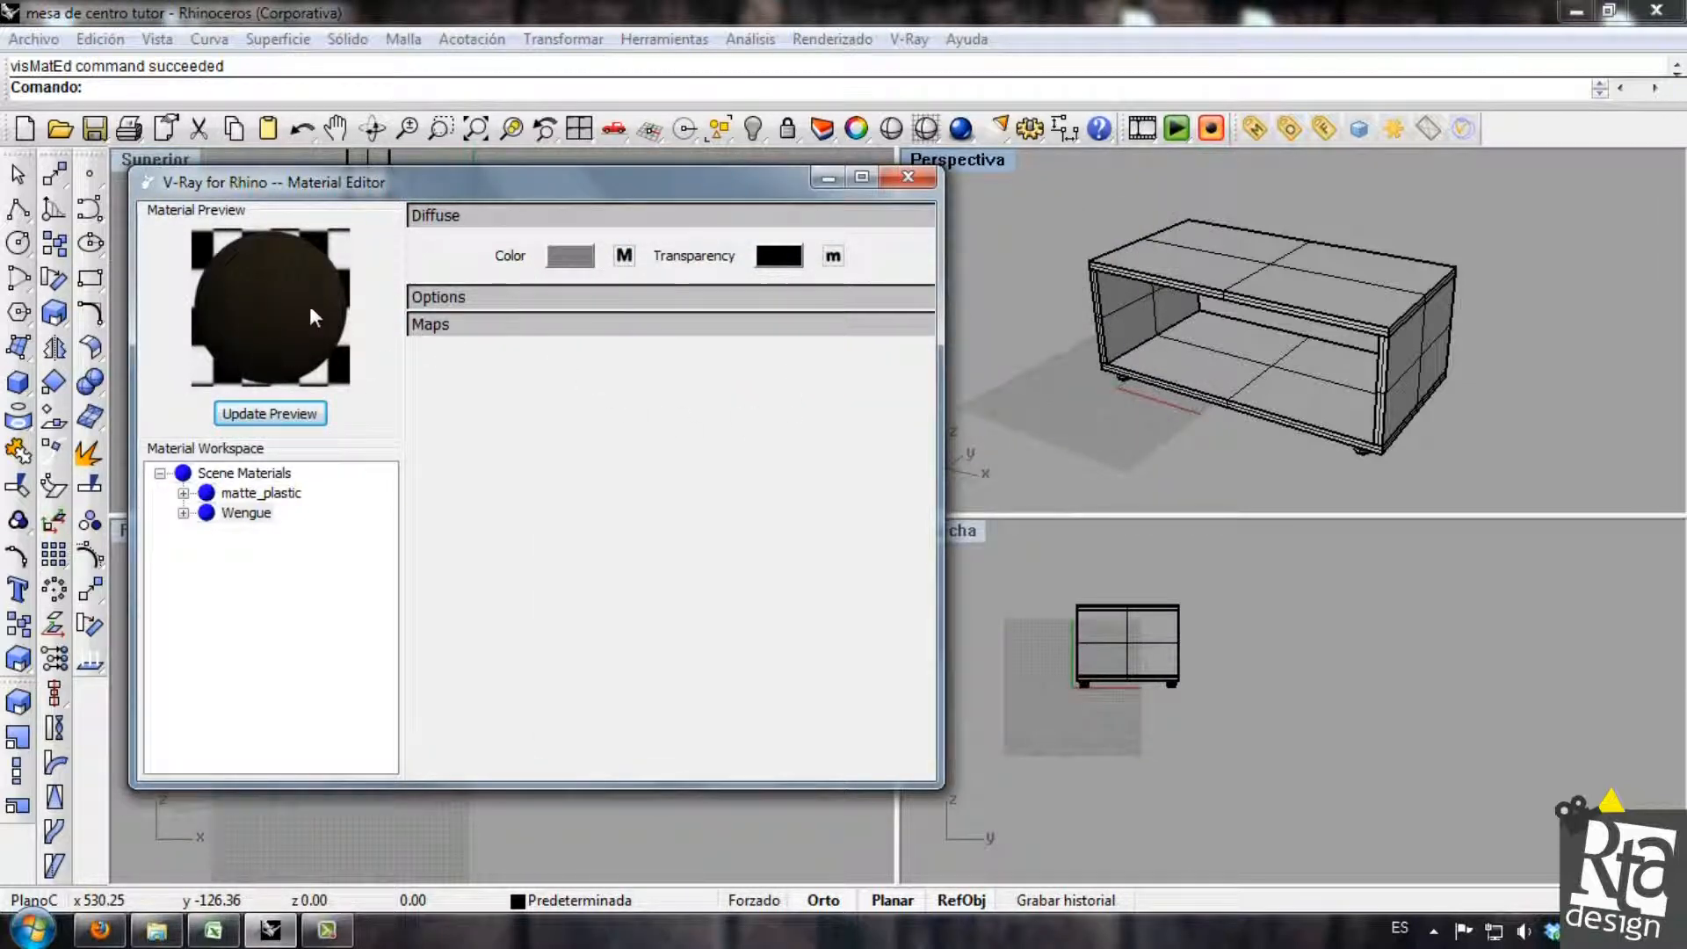
# Add a reflection layer to the Wengue material.
pyautogui.click(182, 512)
pyautogui.click(290, 552)
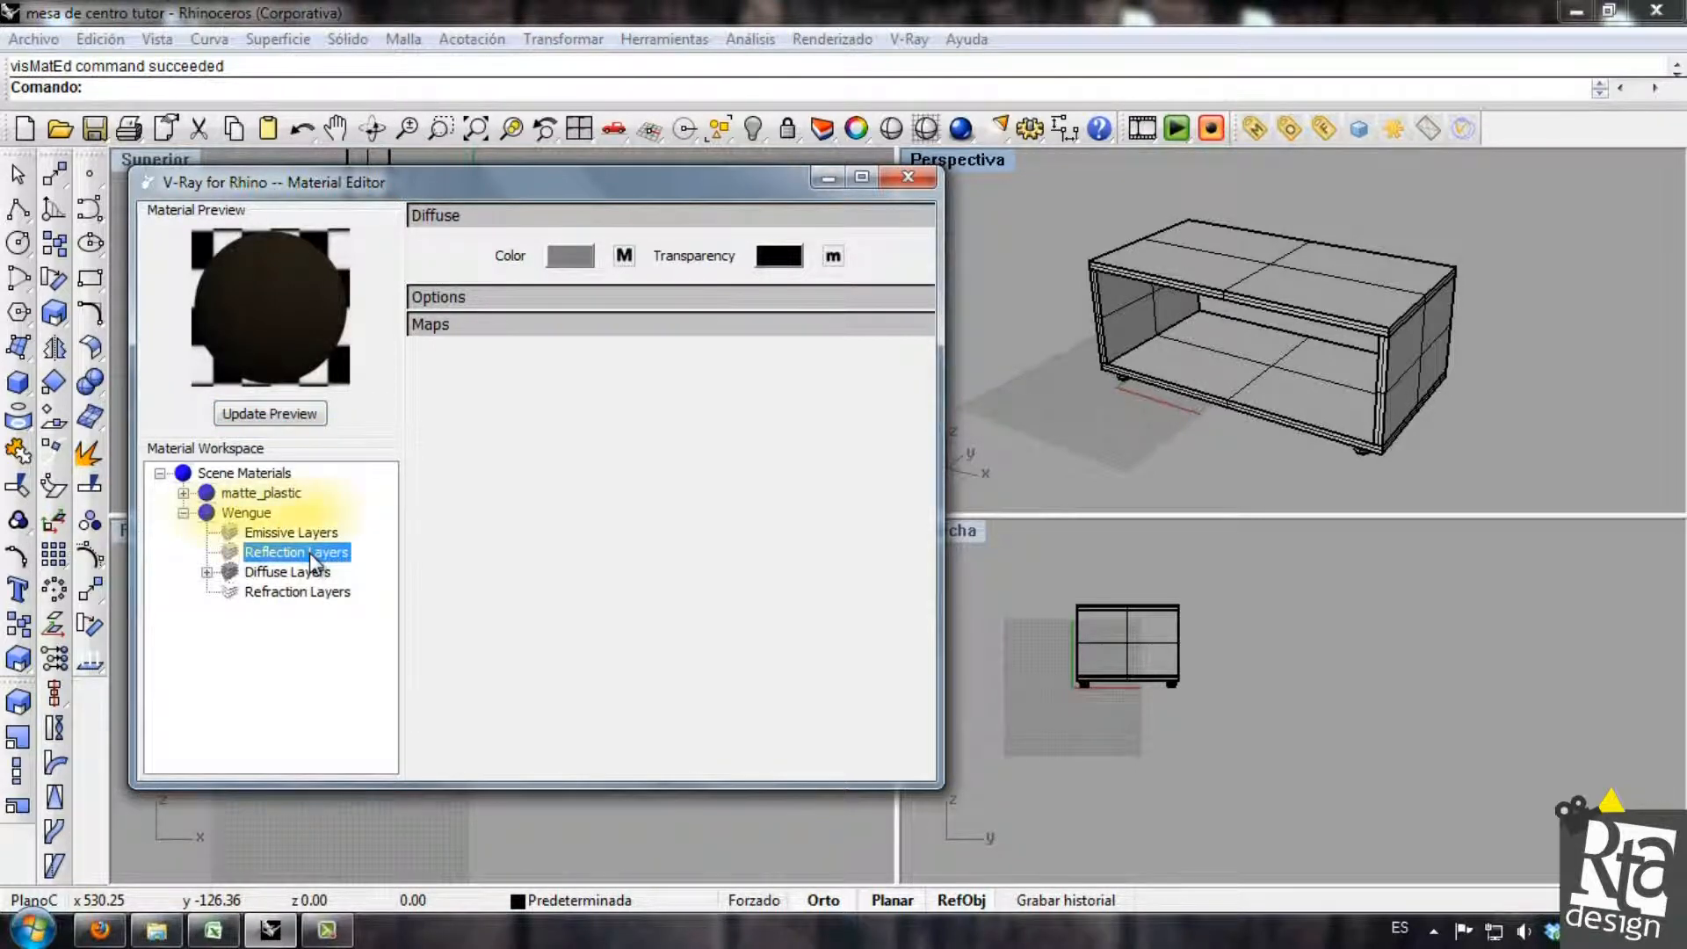
pyautogui.click(183, 512)
pyautogui.click(182, 512)
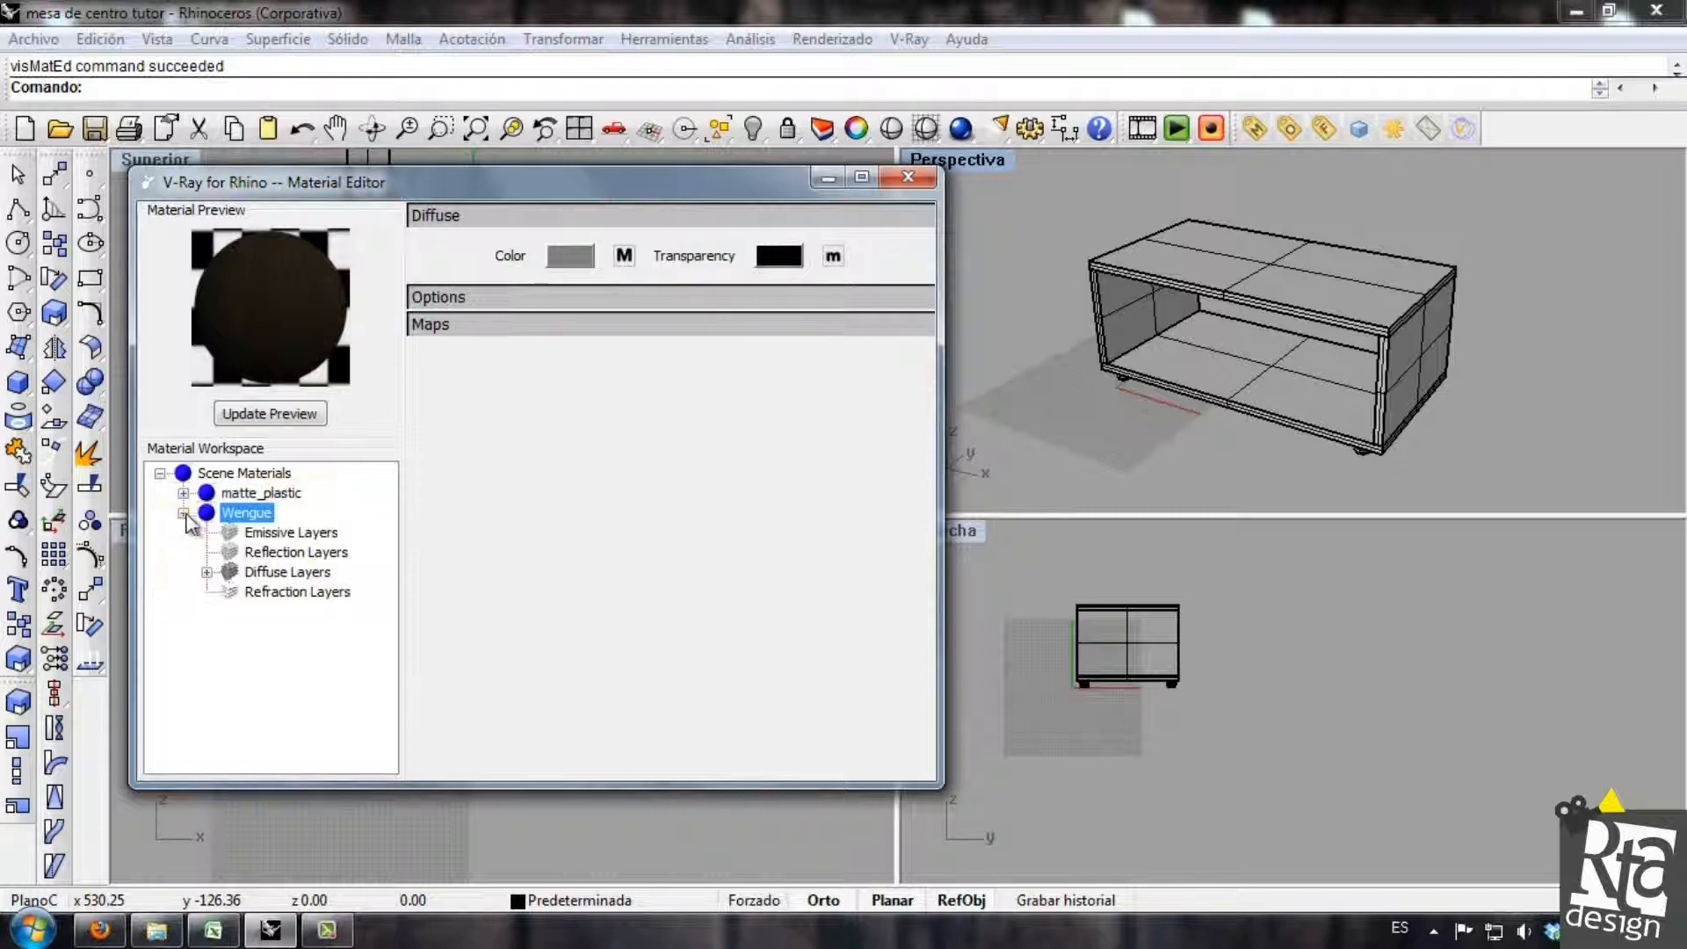
pyautogui.click(287, 553)
pyautogui.rightClick(323, 552)
pyautogui.click(413, 571)
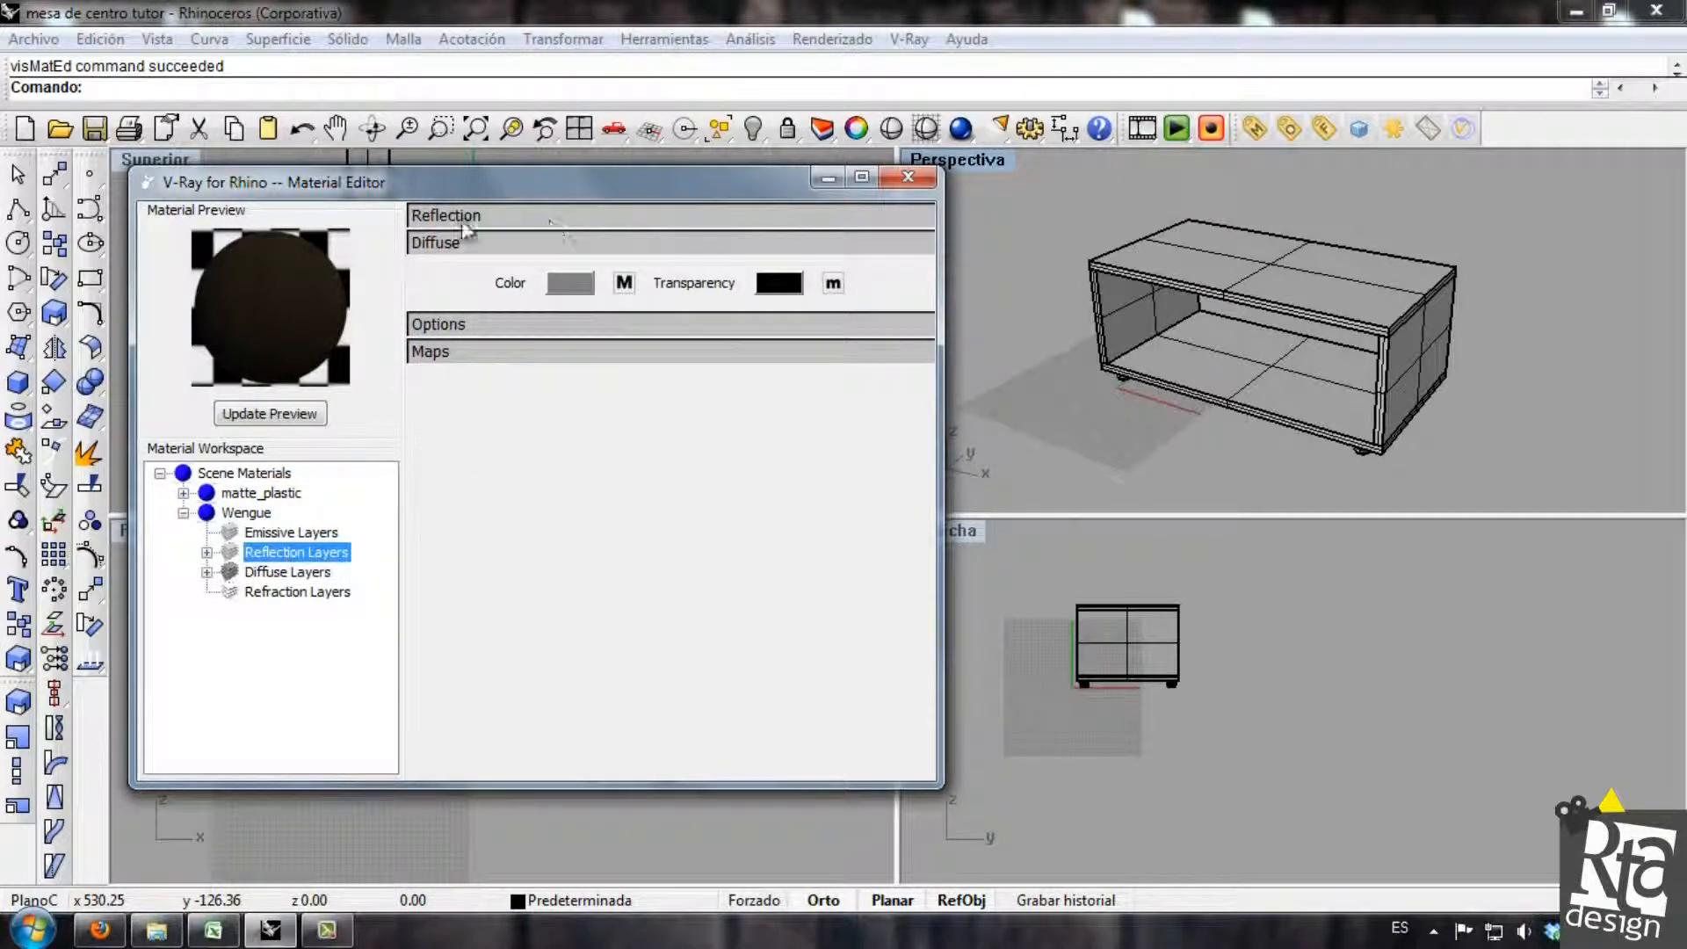
# Set the reflection layer's highlight glossiness and reflection glossiness to 0.6 and update the Wengue preview.
pyautogui.click(522, 215)
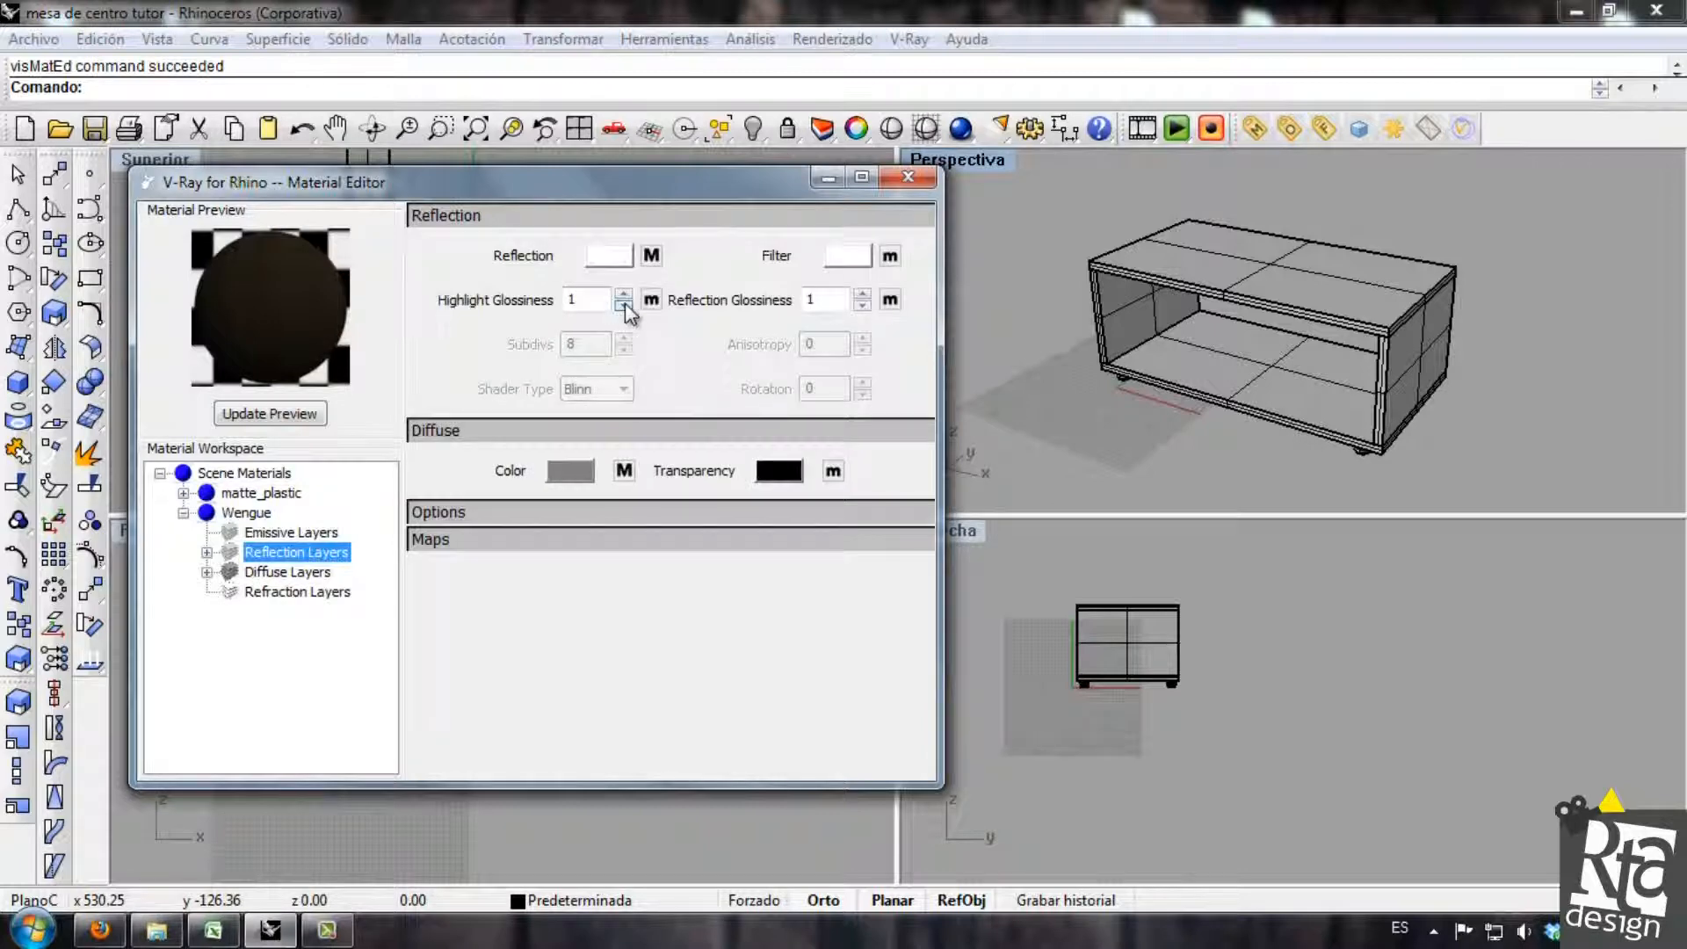
pyautogui.doubleClick(596, 301)
pyautogui.write('0.')
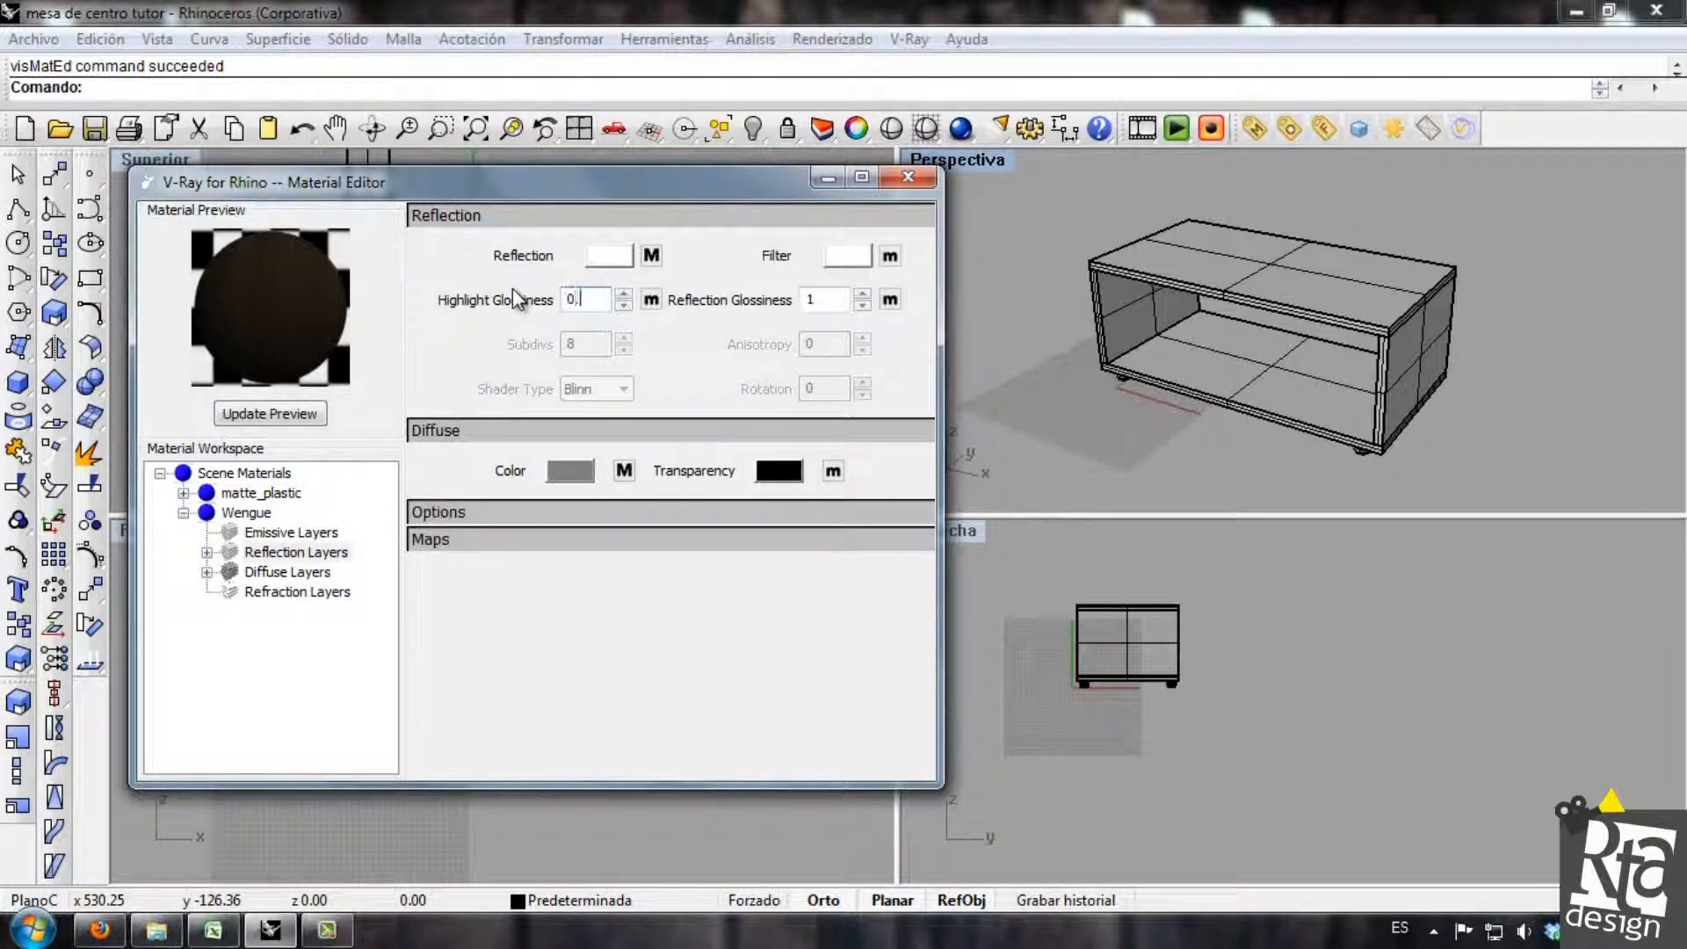
pyautogui.write('6')
pyautogui.doubleClick(808, 300)
pyautogui.write('0.6')
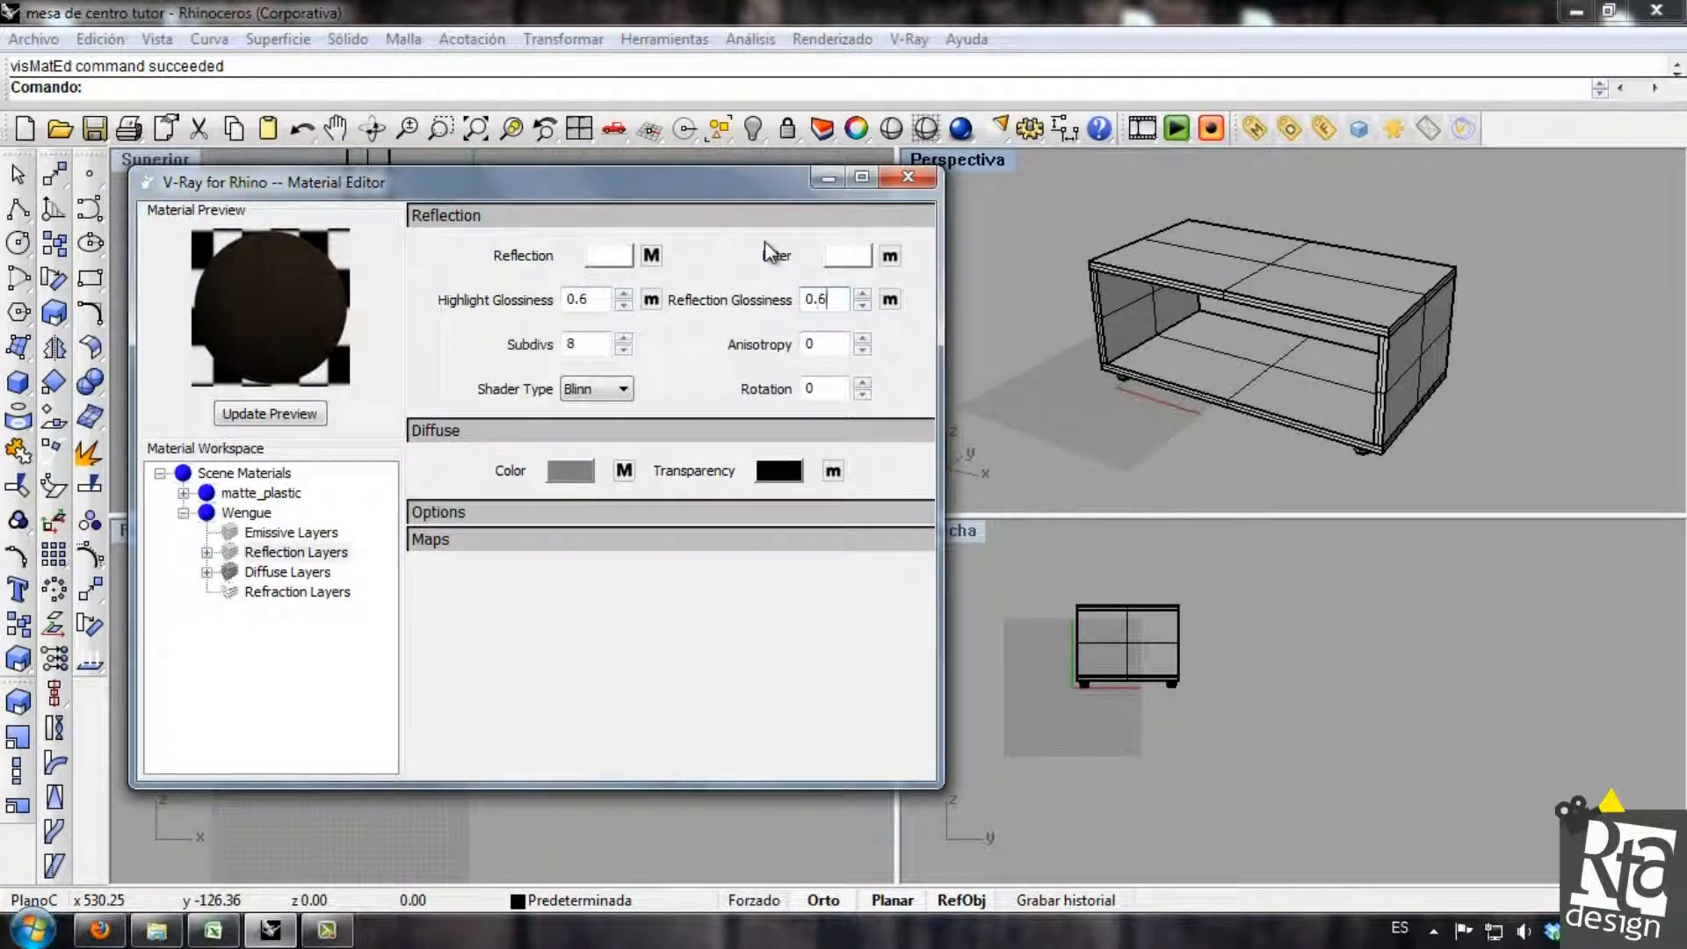
pyautogui.click(308, 415)
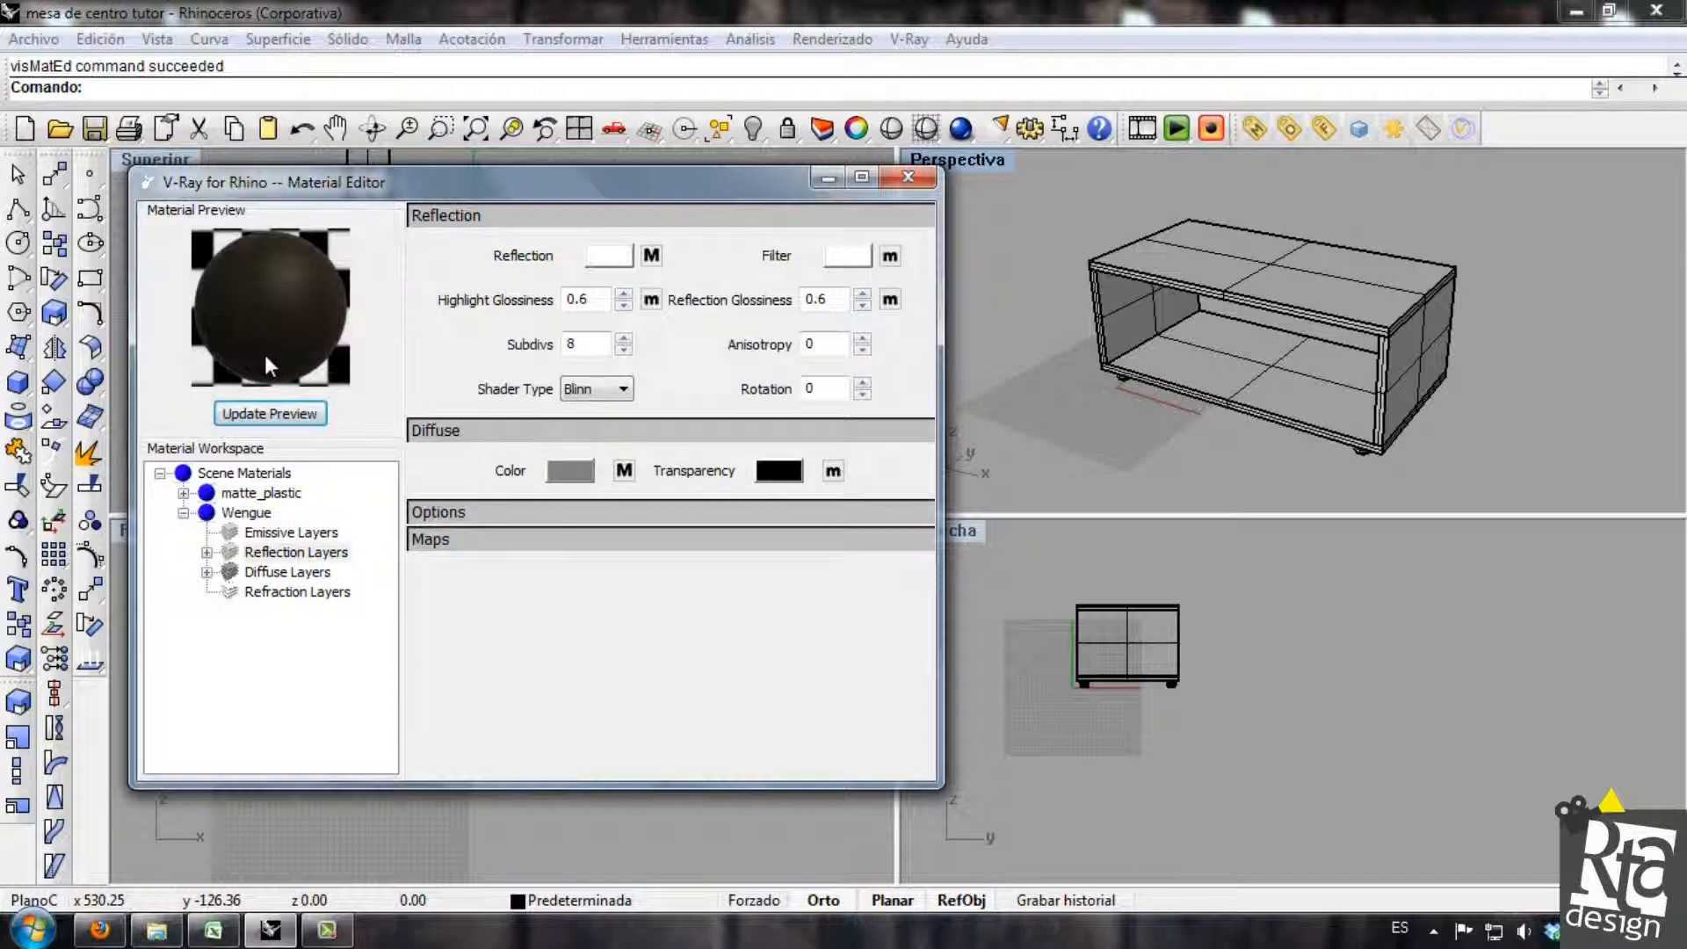
# Try highlight glossiness values of 0.65 and 0.9, updating the material preview after each.
pyautogui.doubleClick(597, 303)
pyautogui.click(306, 416)
pyautogui.write('0.9')
pyautogui.click(269, 414)
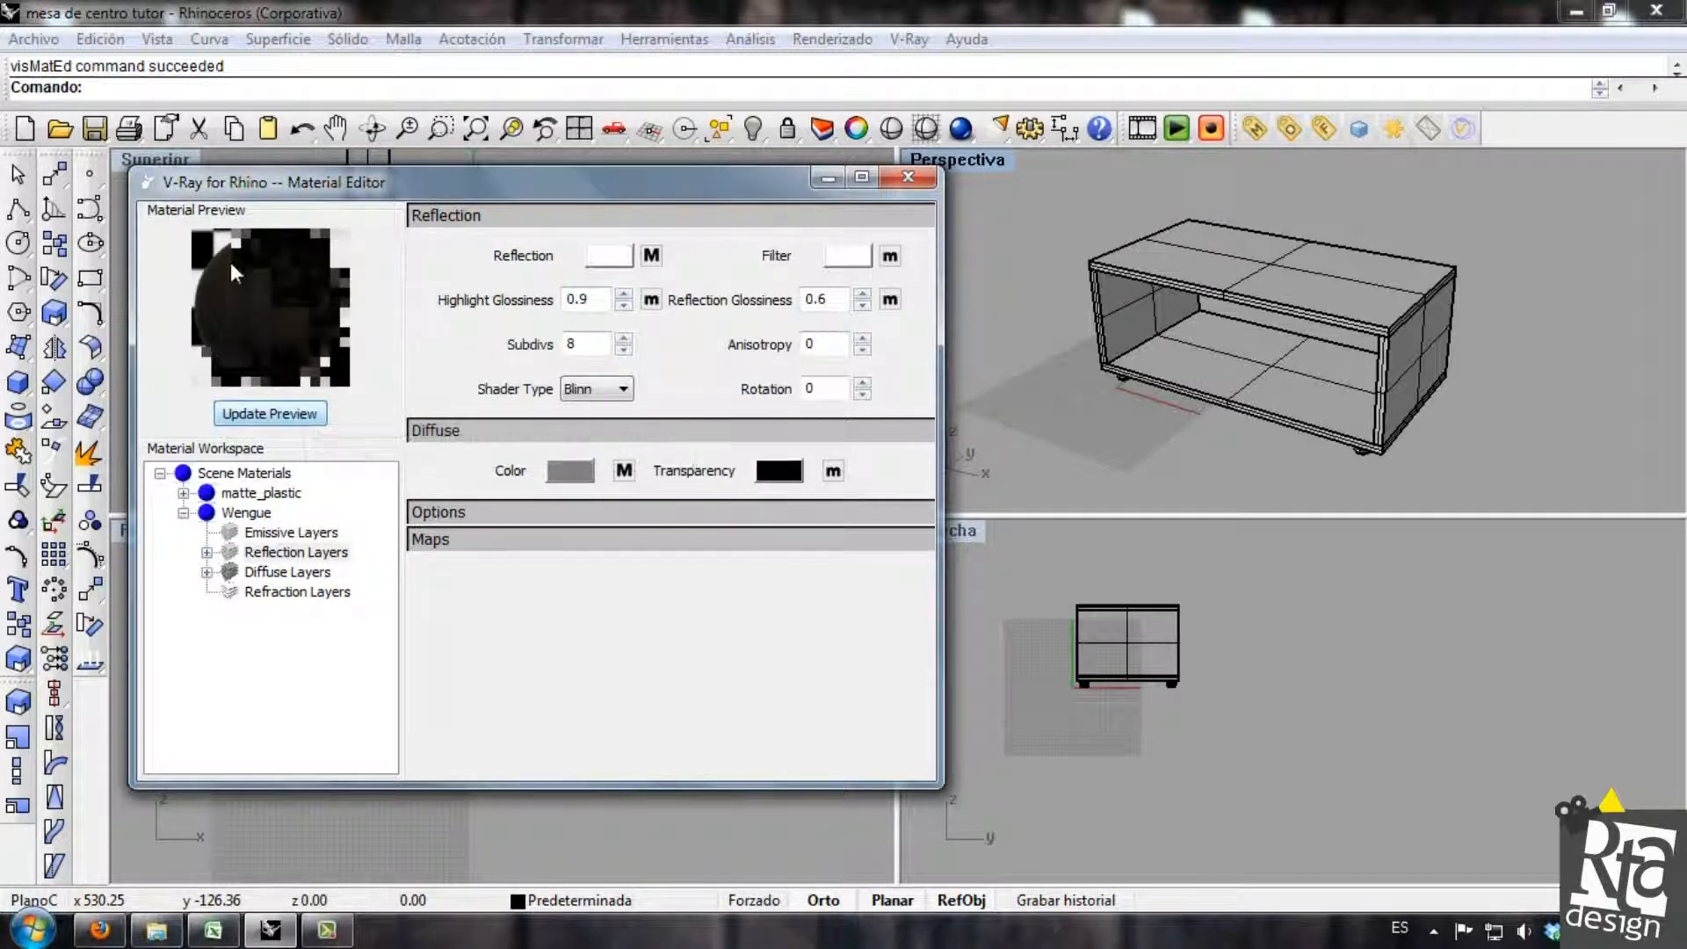
# Set the highlight glossiness to 0.65, update the preview, and collapse the Wengue material's layers.
pyautogui.doubleClick(579, 299)
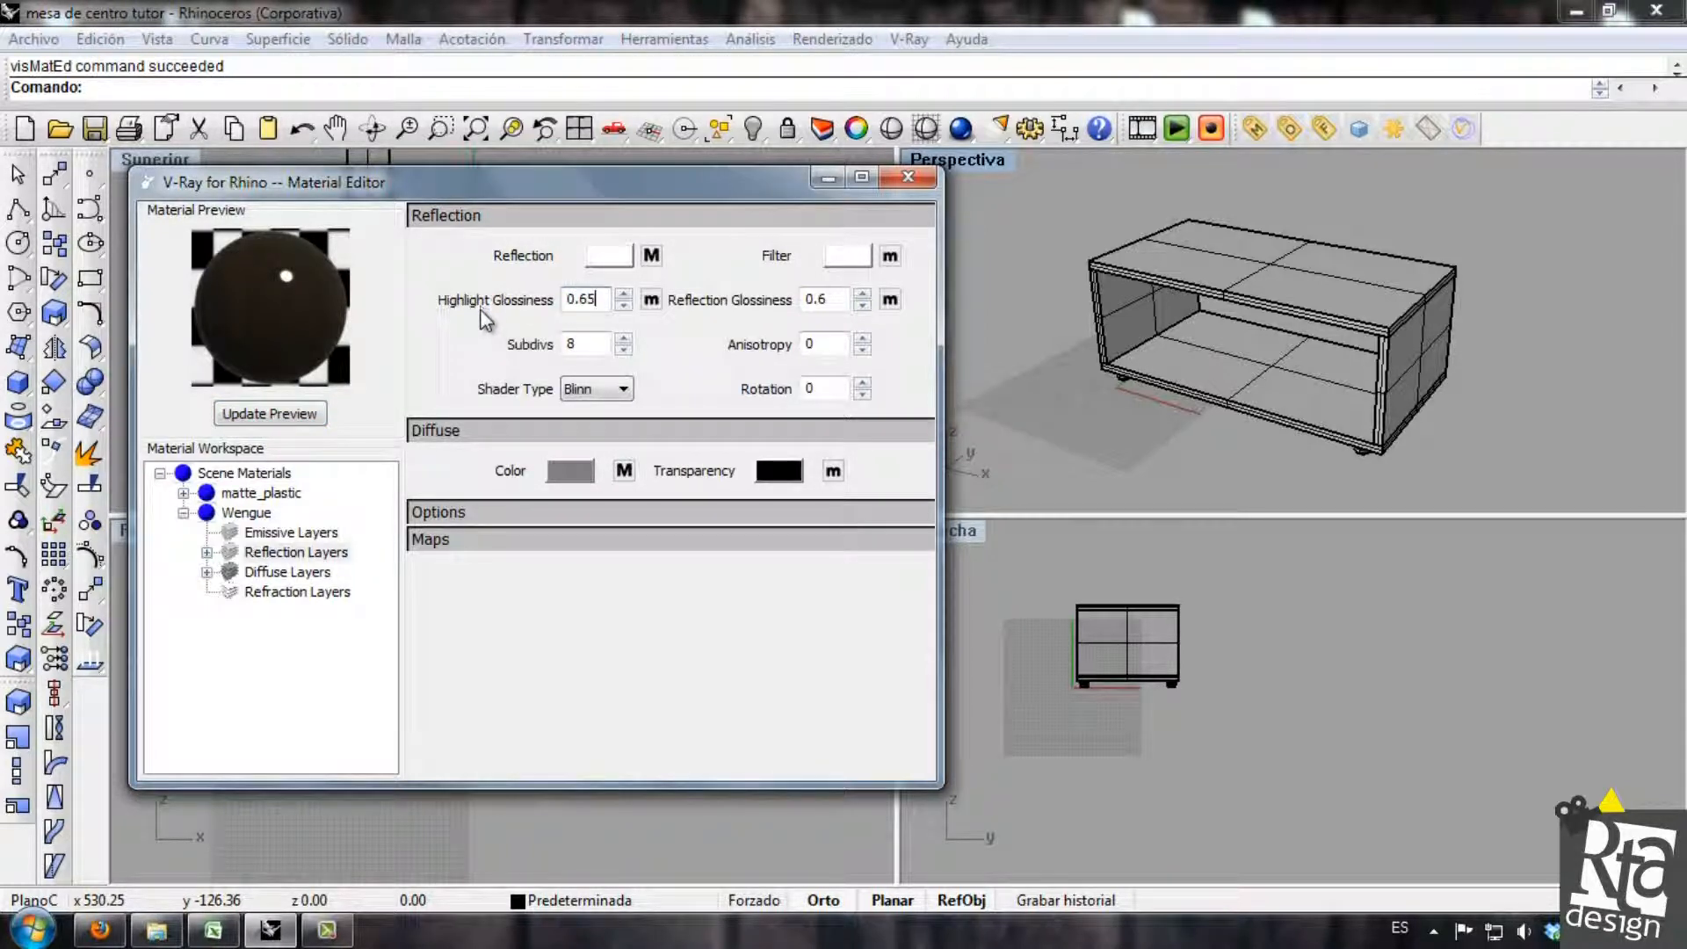
pyautogui.click(294, 411)
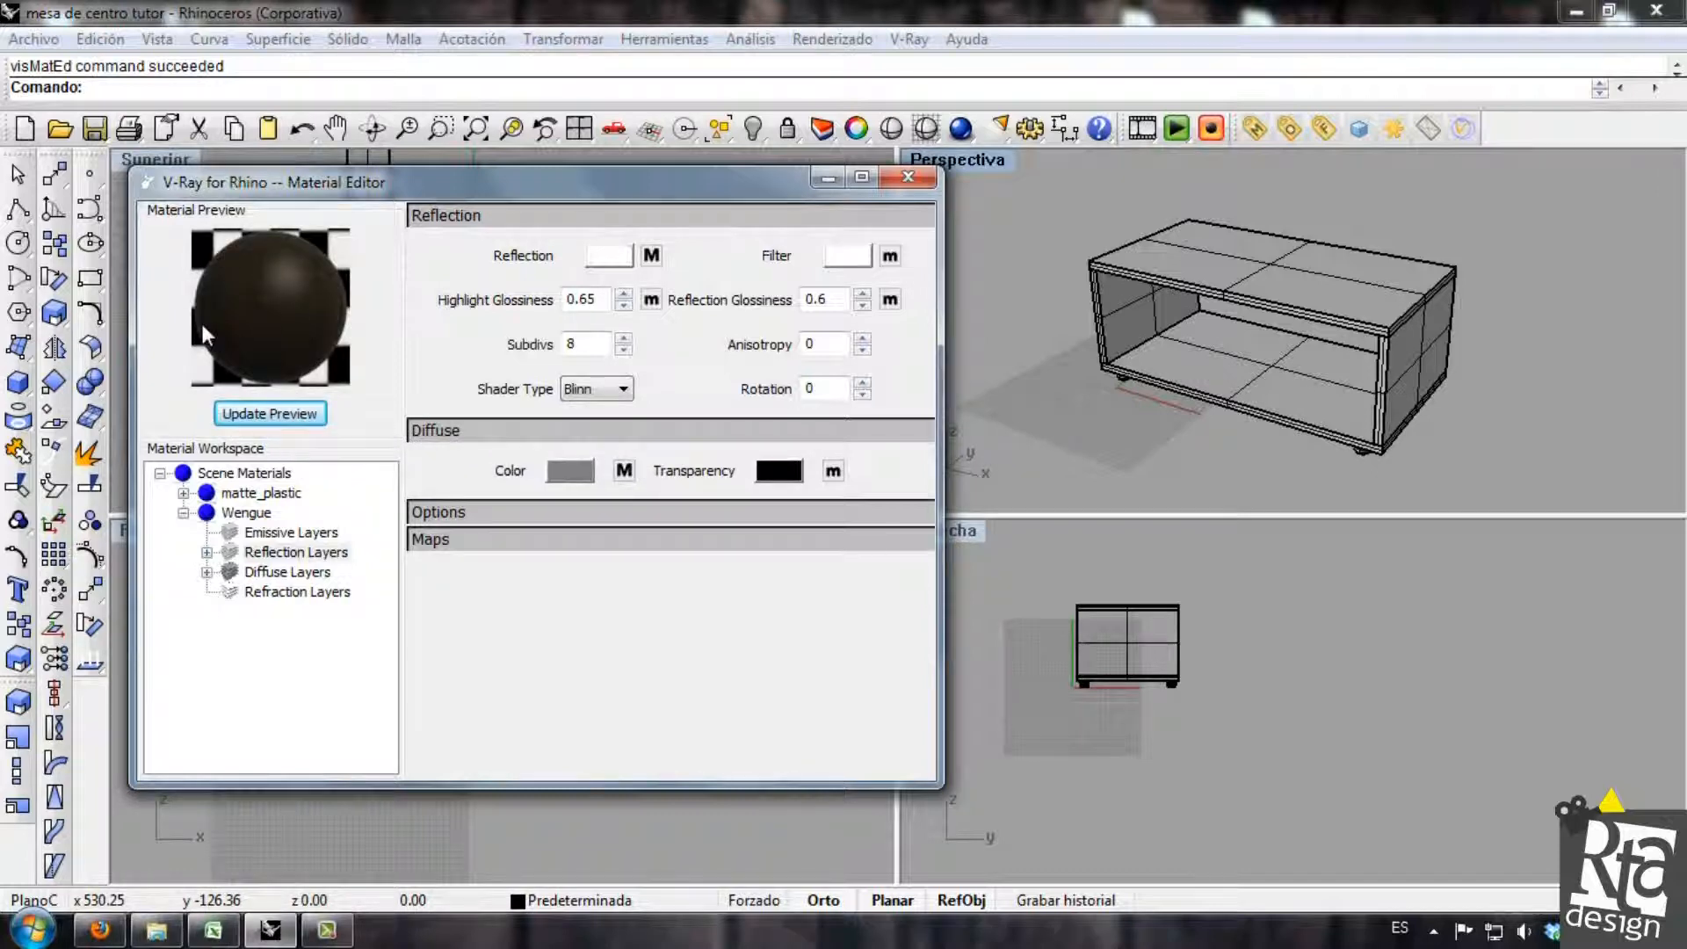
pyautogui.click(183, 513)
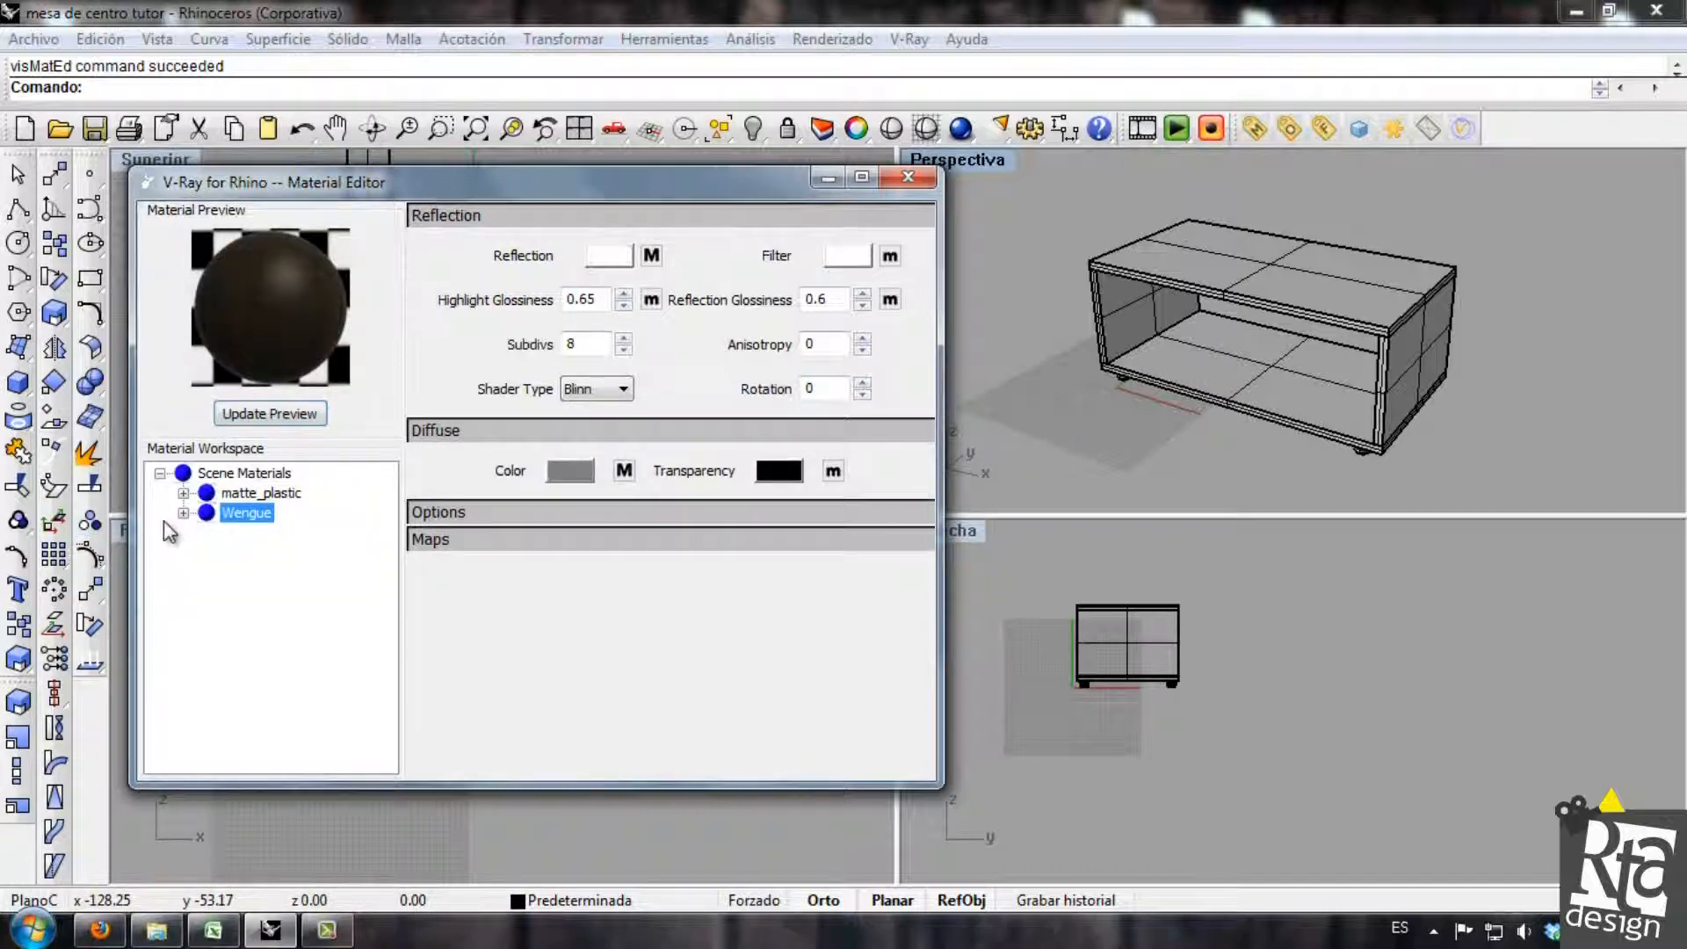
# Apply the Wengue material to the table's top, bottom and side panels, leaving out the feet, and deselect them.
pyautogui.click(1227, 262)
pyautogui.keyDown('shift'); pyautogui.click(1119, 301); pyautogui.keyUp('shift')
pyautogui.keyDown('shift'); pyautogui.click(1231, 365); pyautogui.keyUp('shift')
pyautogui.keyDown('shift'); pyautogui.click(1416, 360); pyautogui.keyUp('shift')
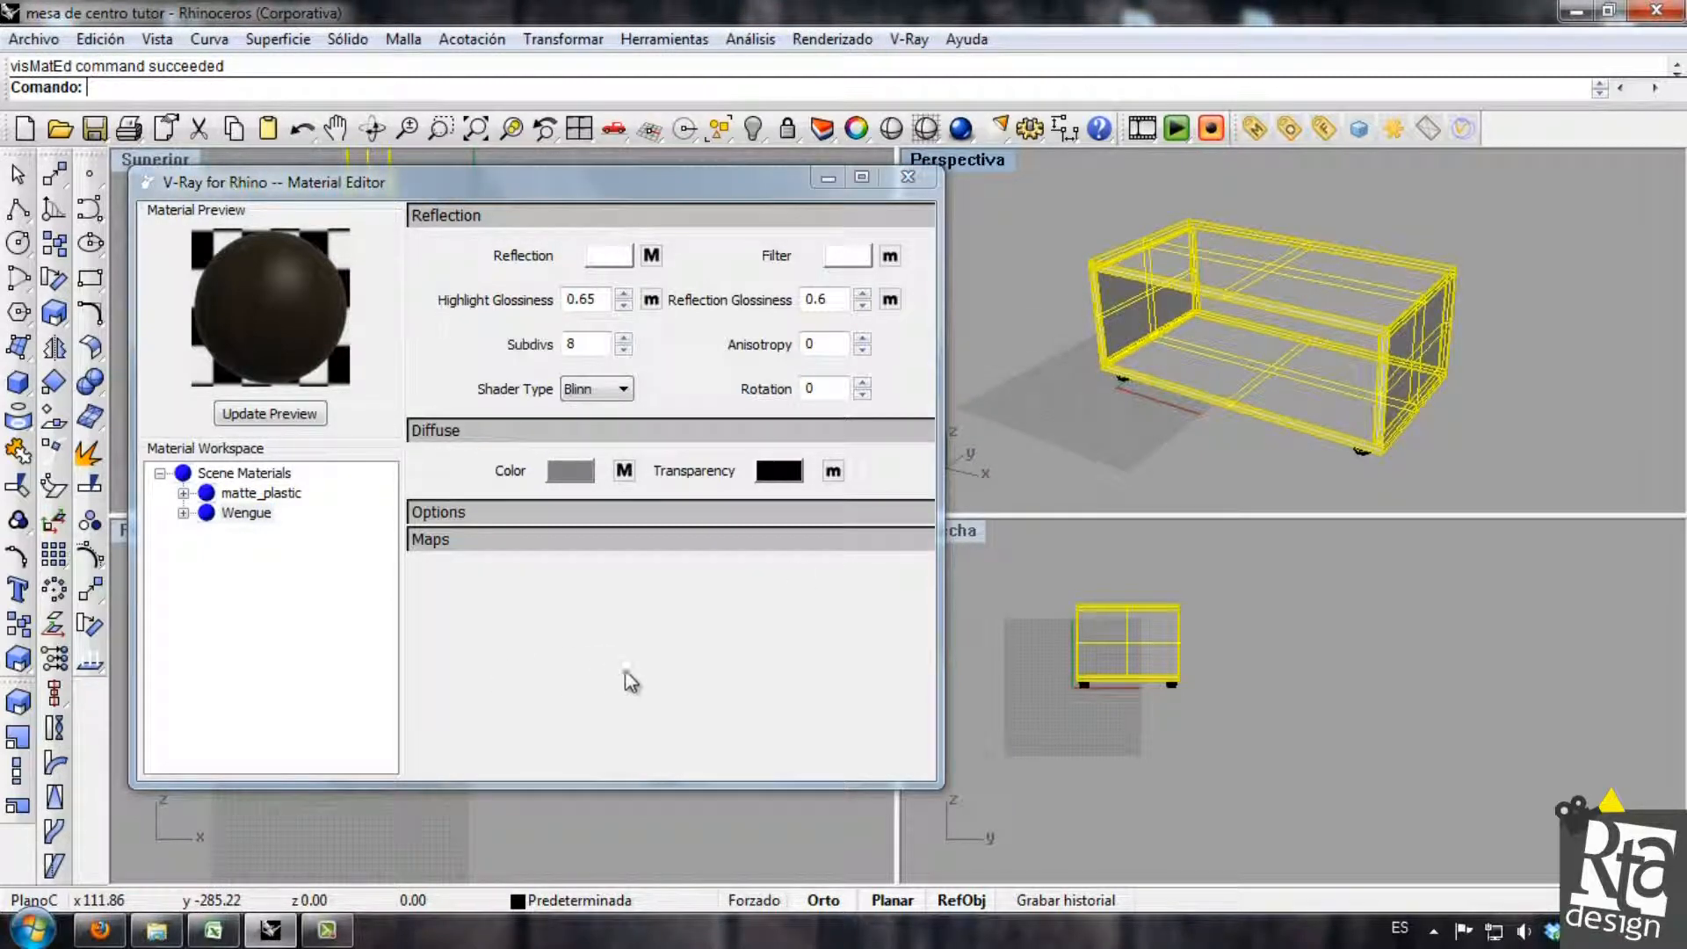
pyautogui.click(243, 514)
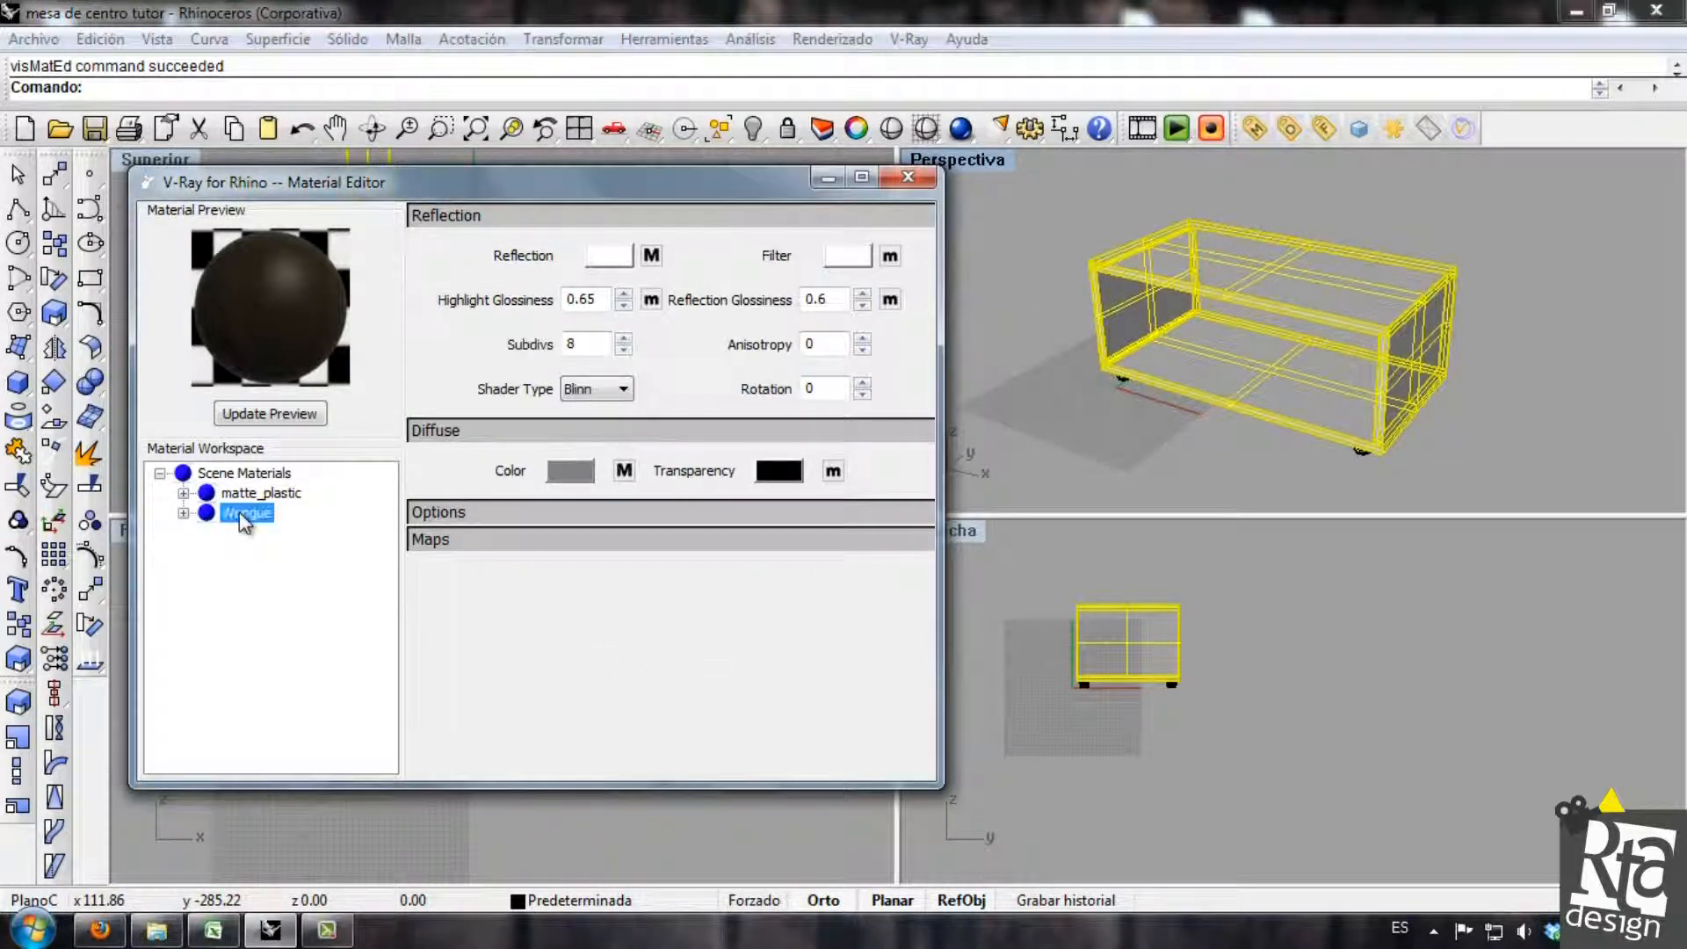
pyautogui.rightClick(239, 511)
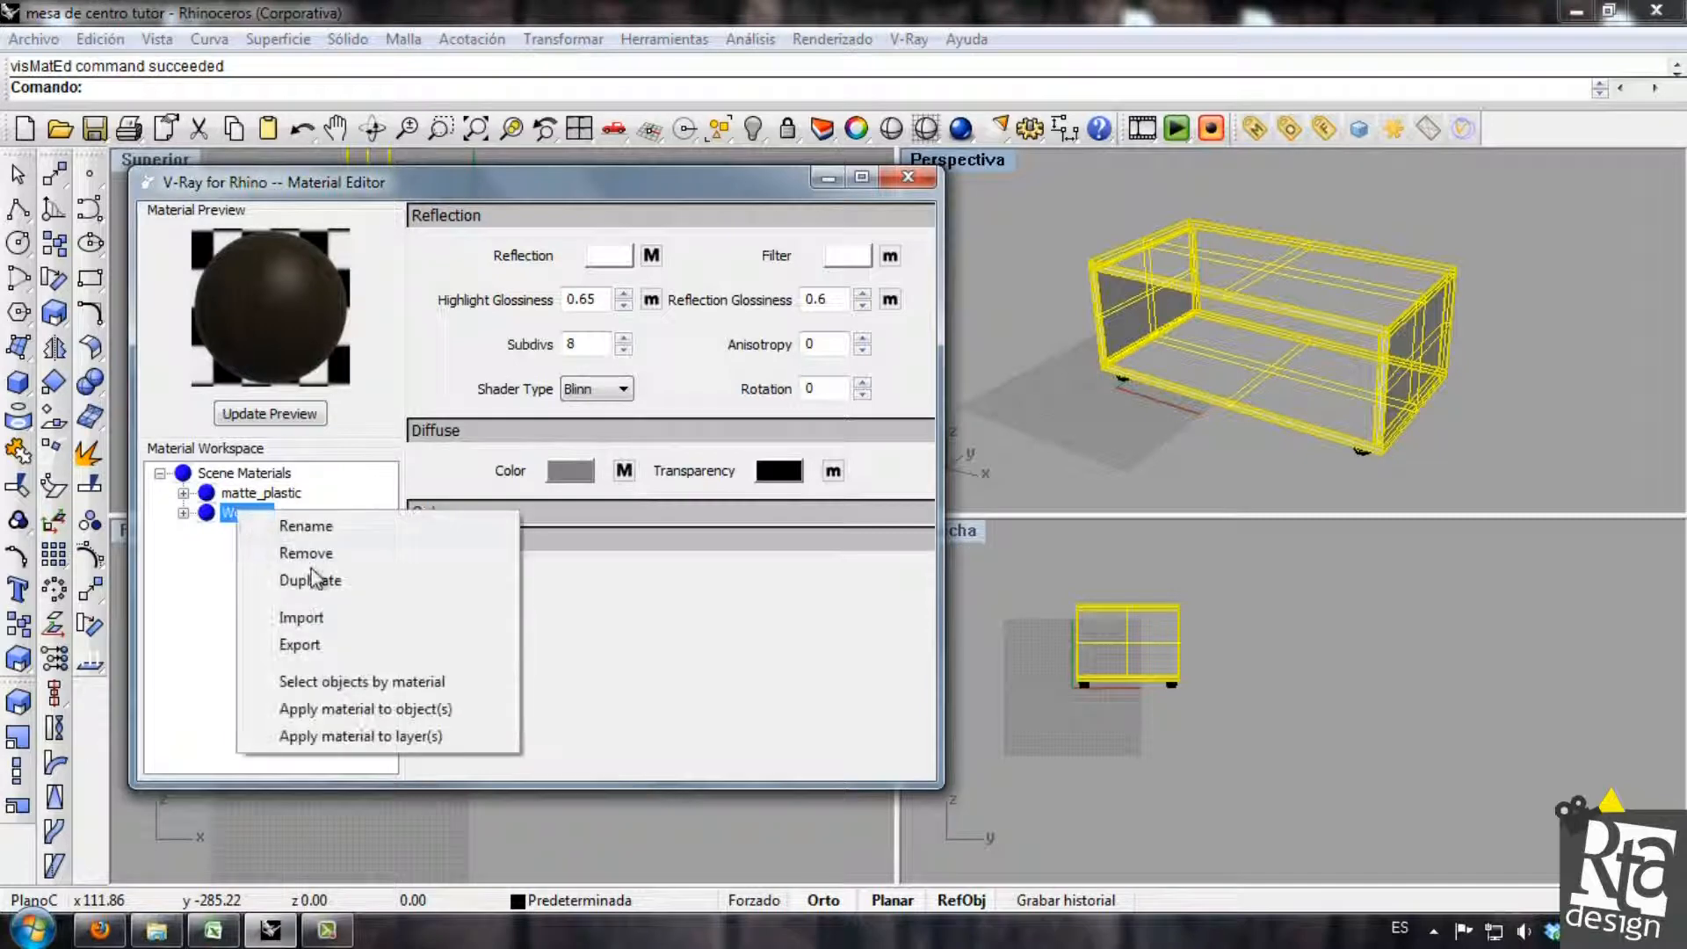
pyautogui.click(398, 709)
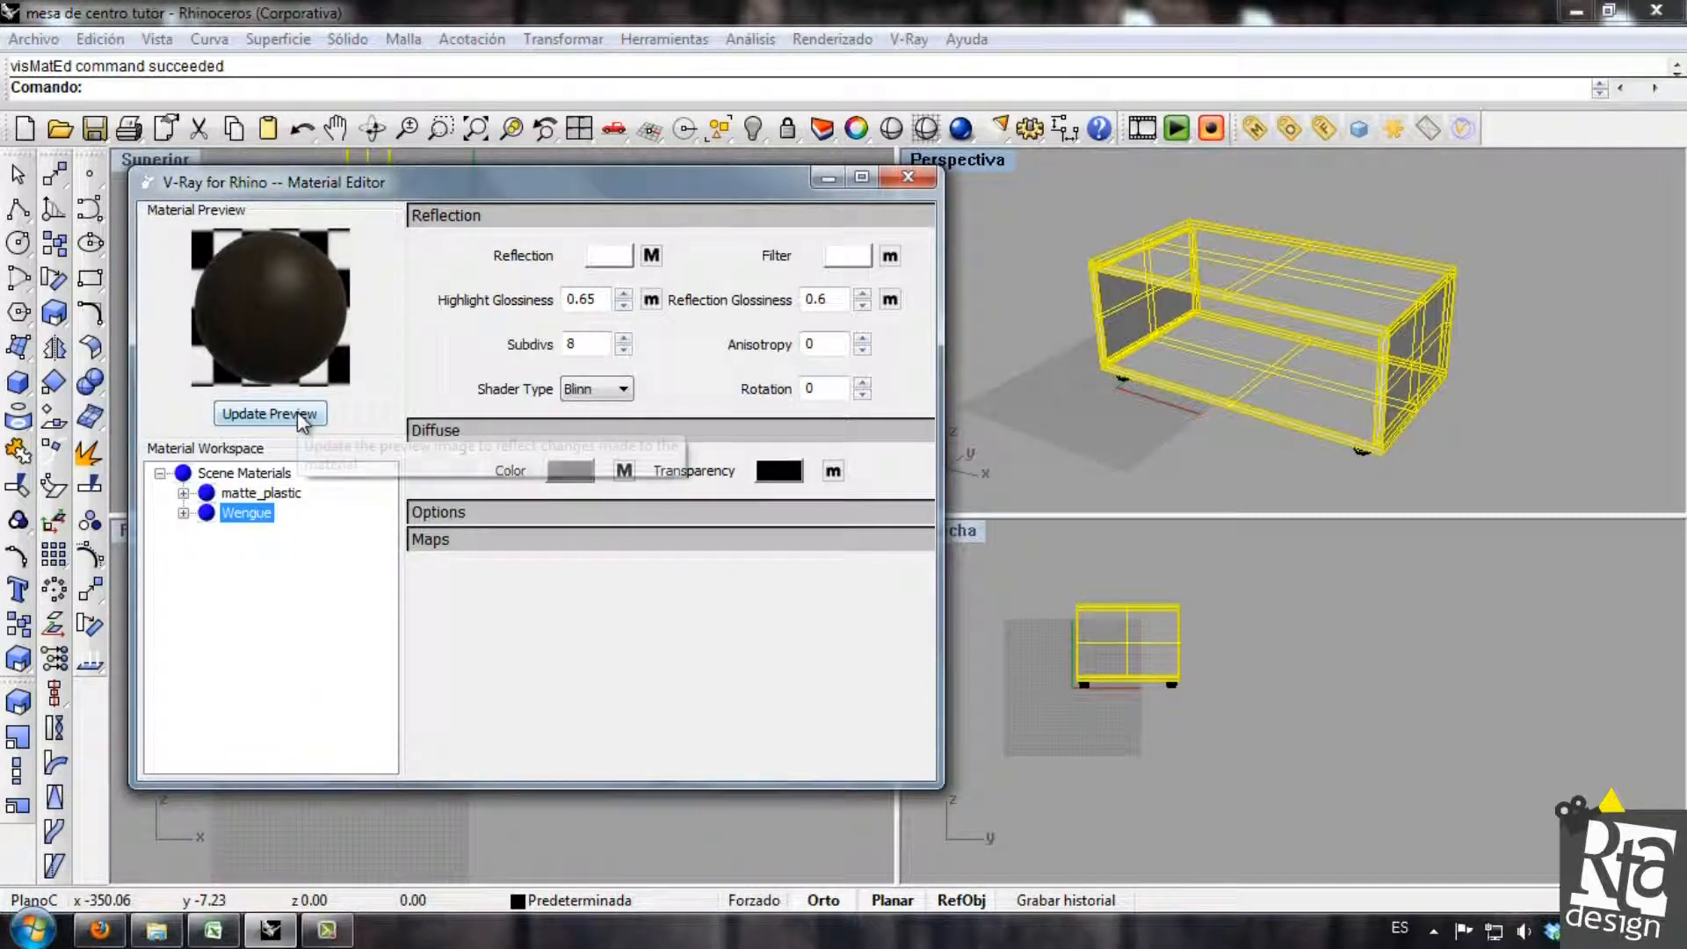
pyautogui.rightClick(257, 516)
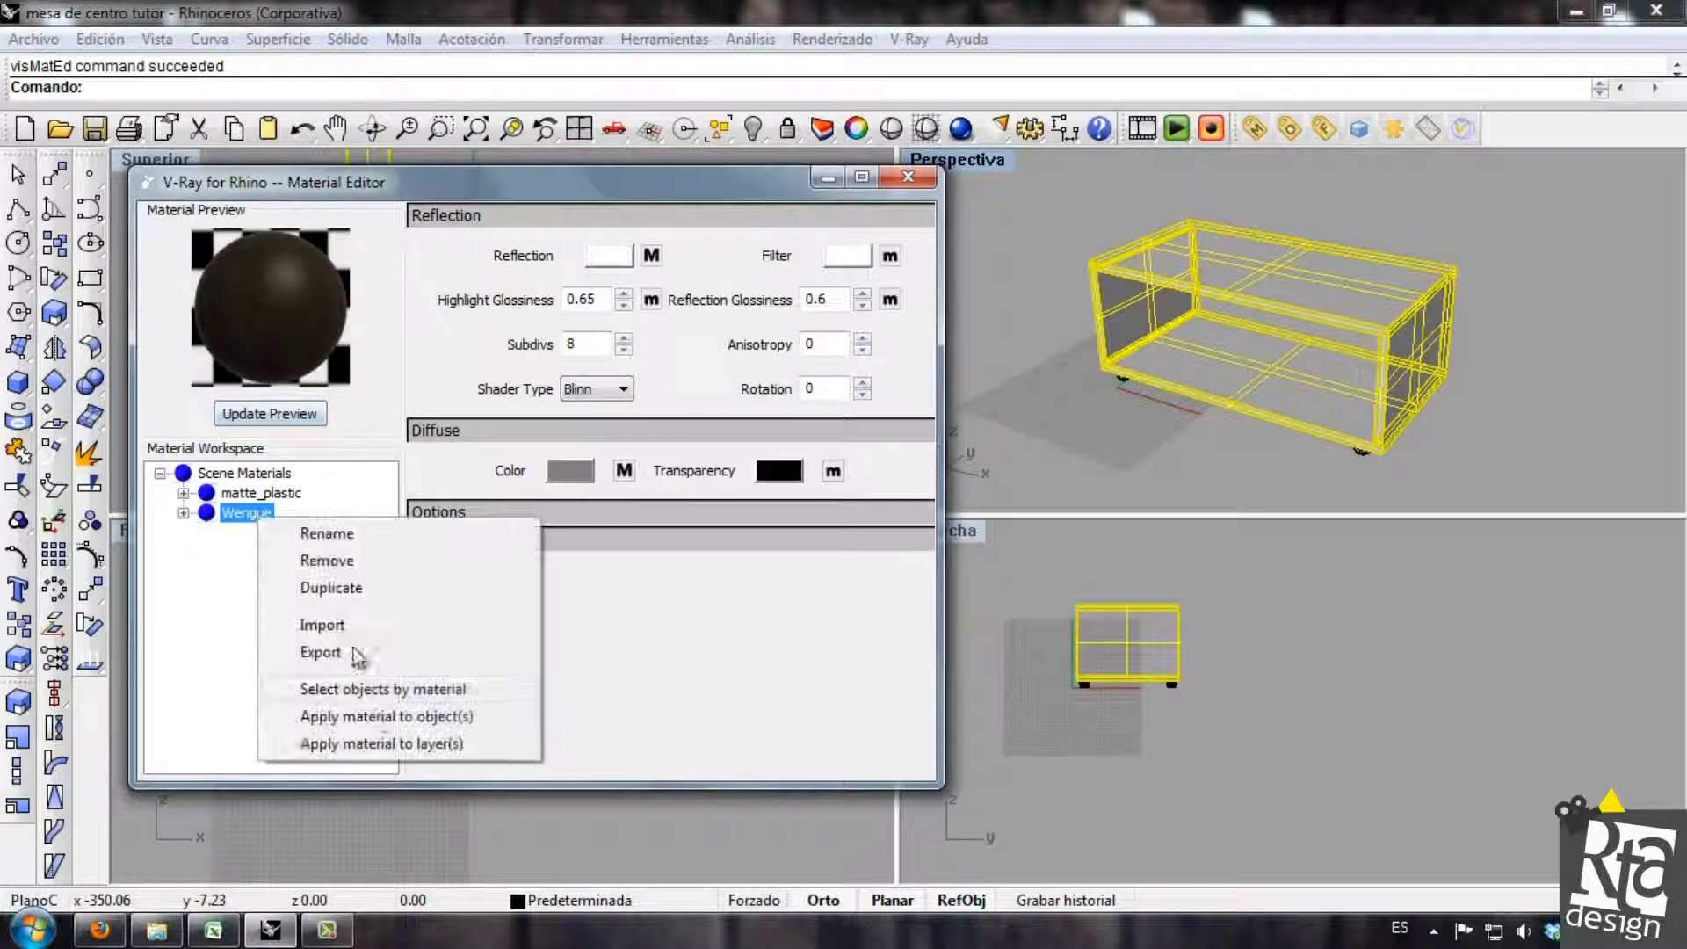
pyautogui.click(376, 719)
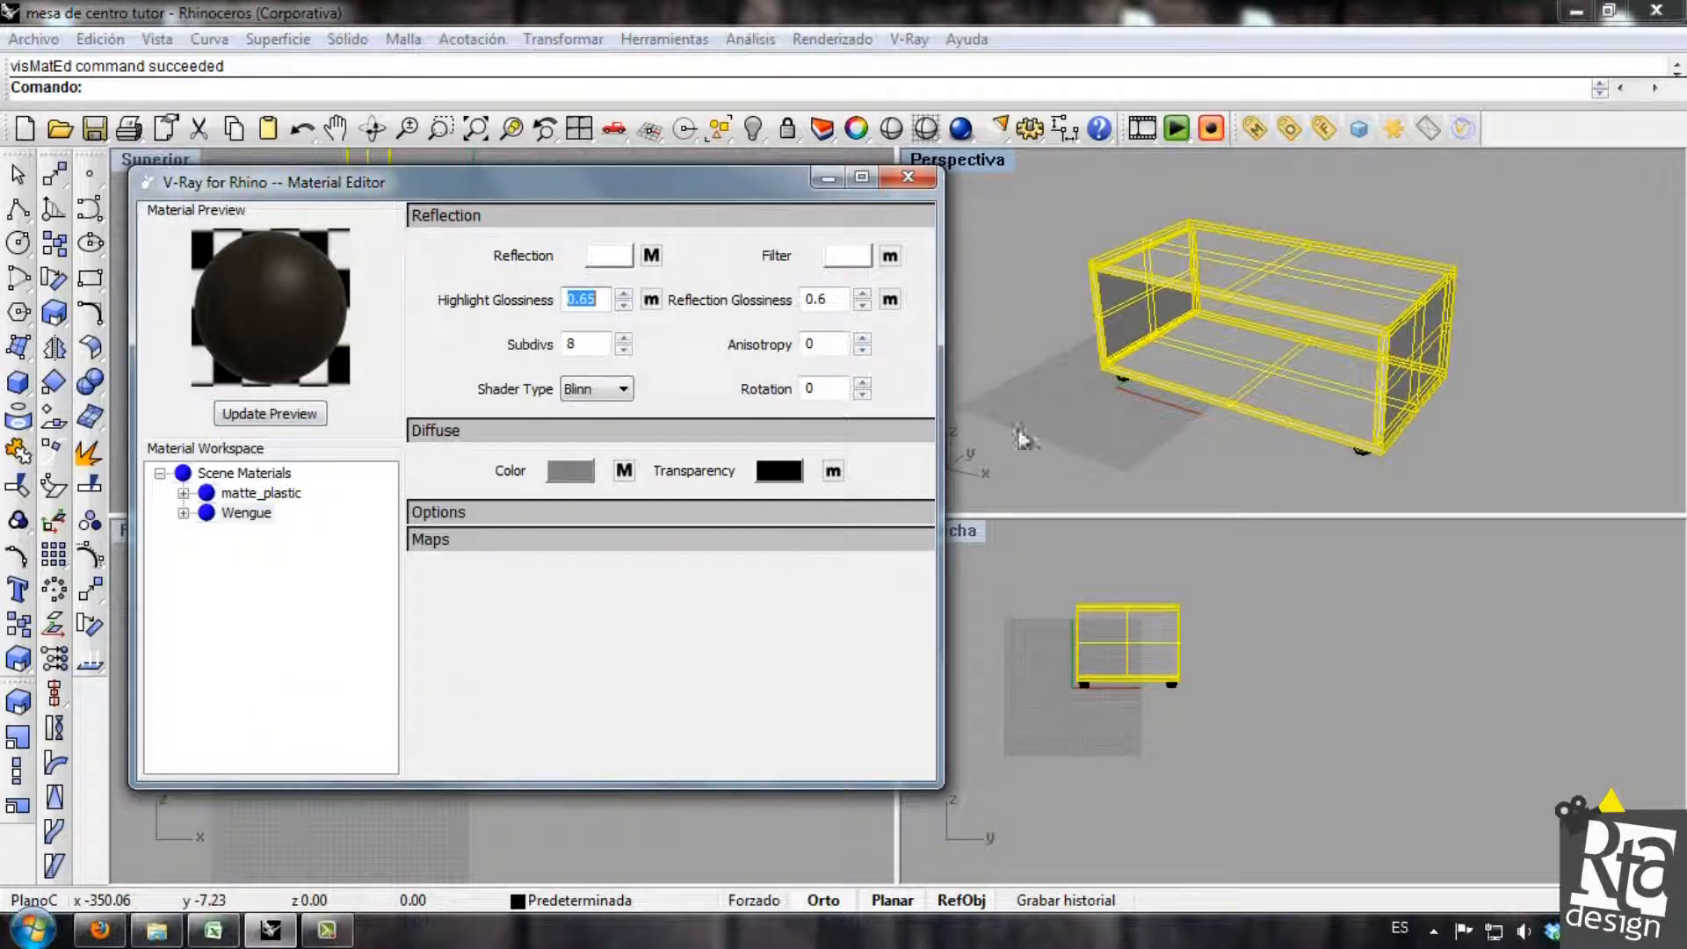
pyautogui.click(1043, 372)
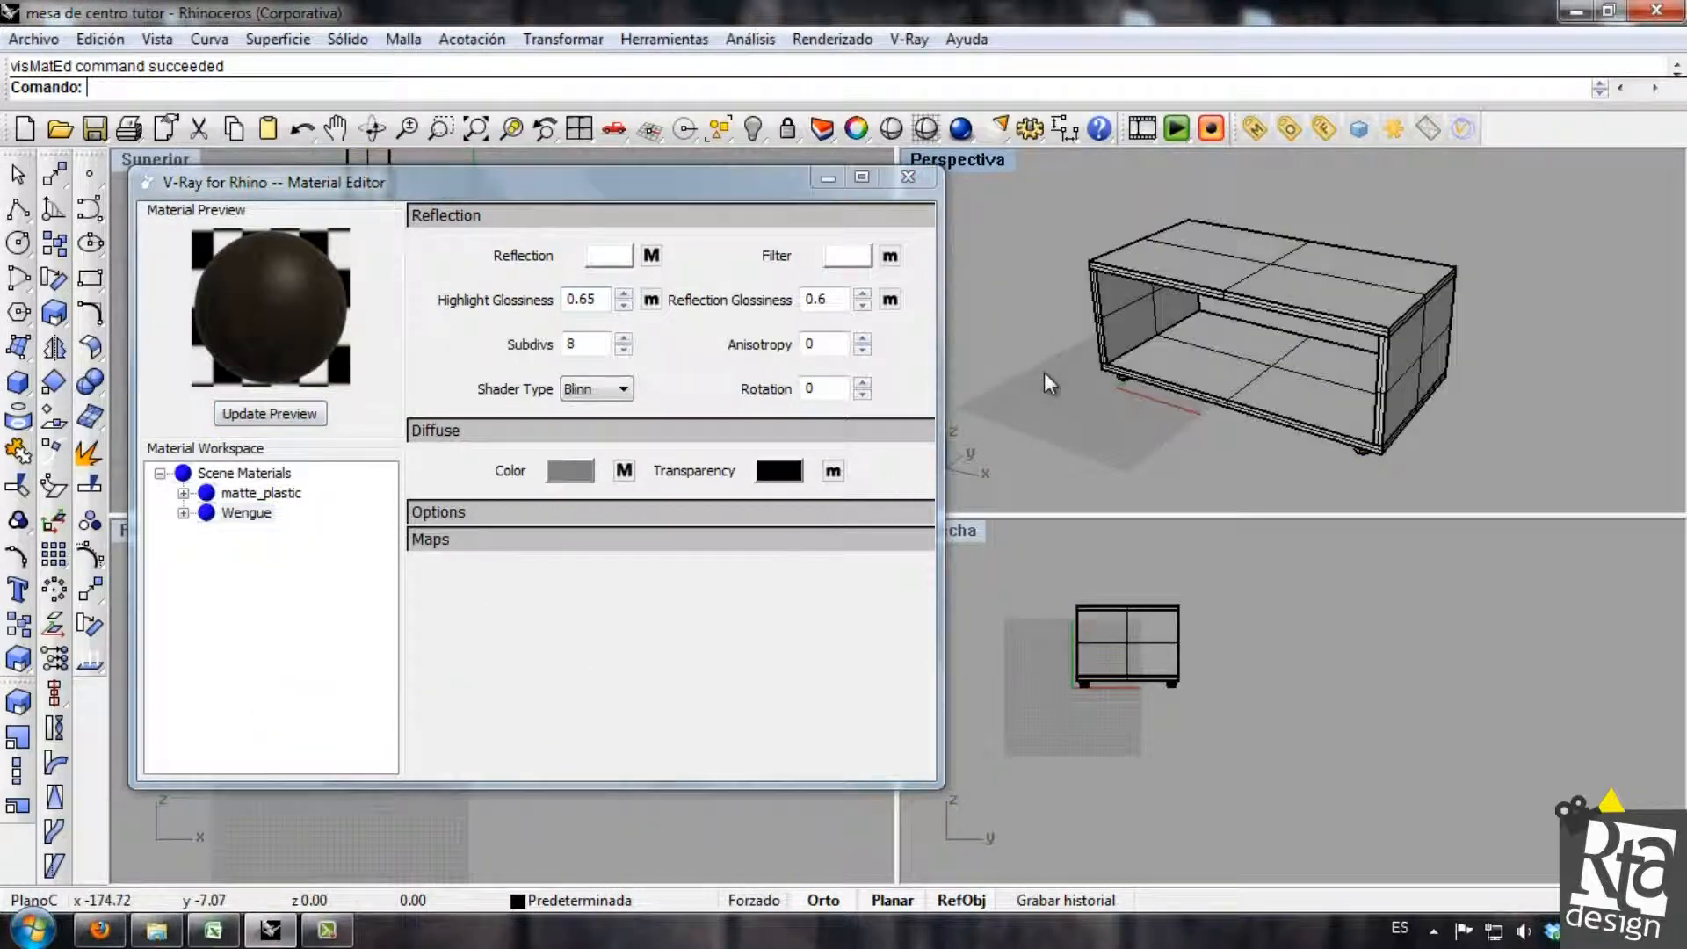
# Close the material editor, run a test render of the perspective view to check the wood, and close the render windows.
pyautogui.click(921, 186)
pyautogui.click(959, 129)
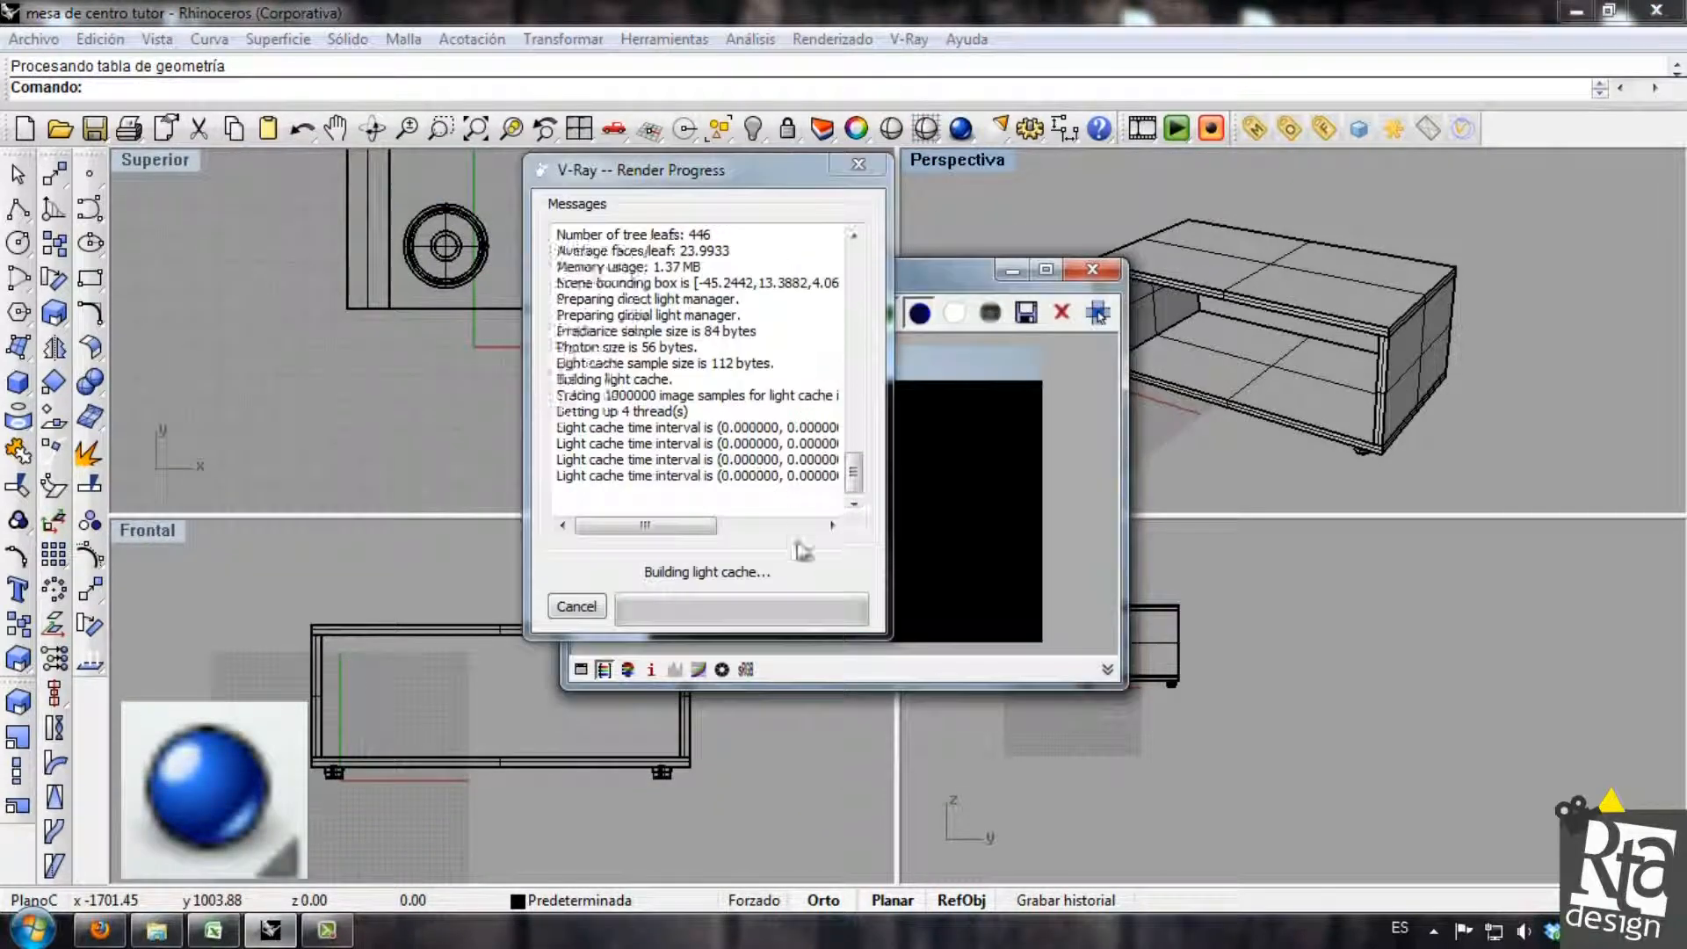
pyautogui.click(815, 492)
pyautogui.scroll(1, 825, 493)
pyautogui.scroll(-1, 828, 498)
pyautogui.scroll(1, 825, 504)
pyautogui.scroll(-1, 825, 505)
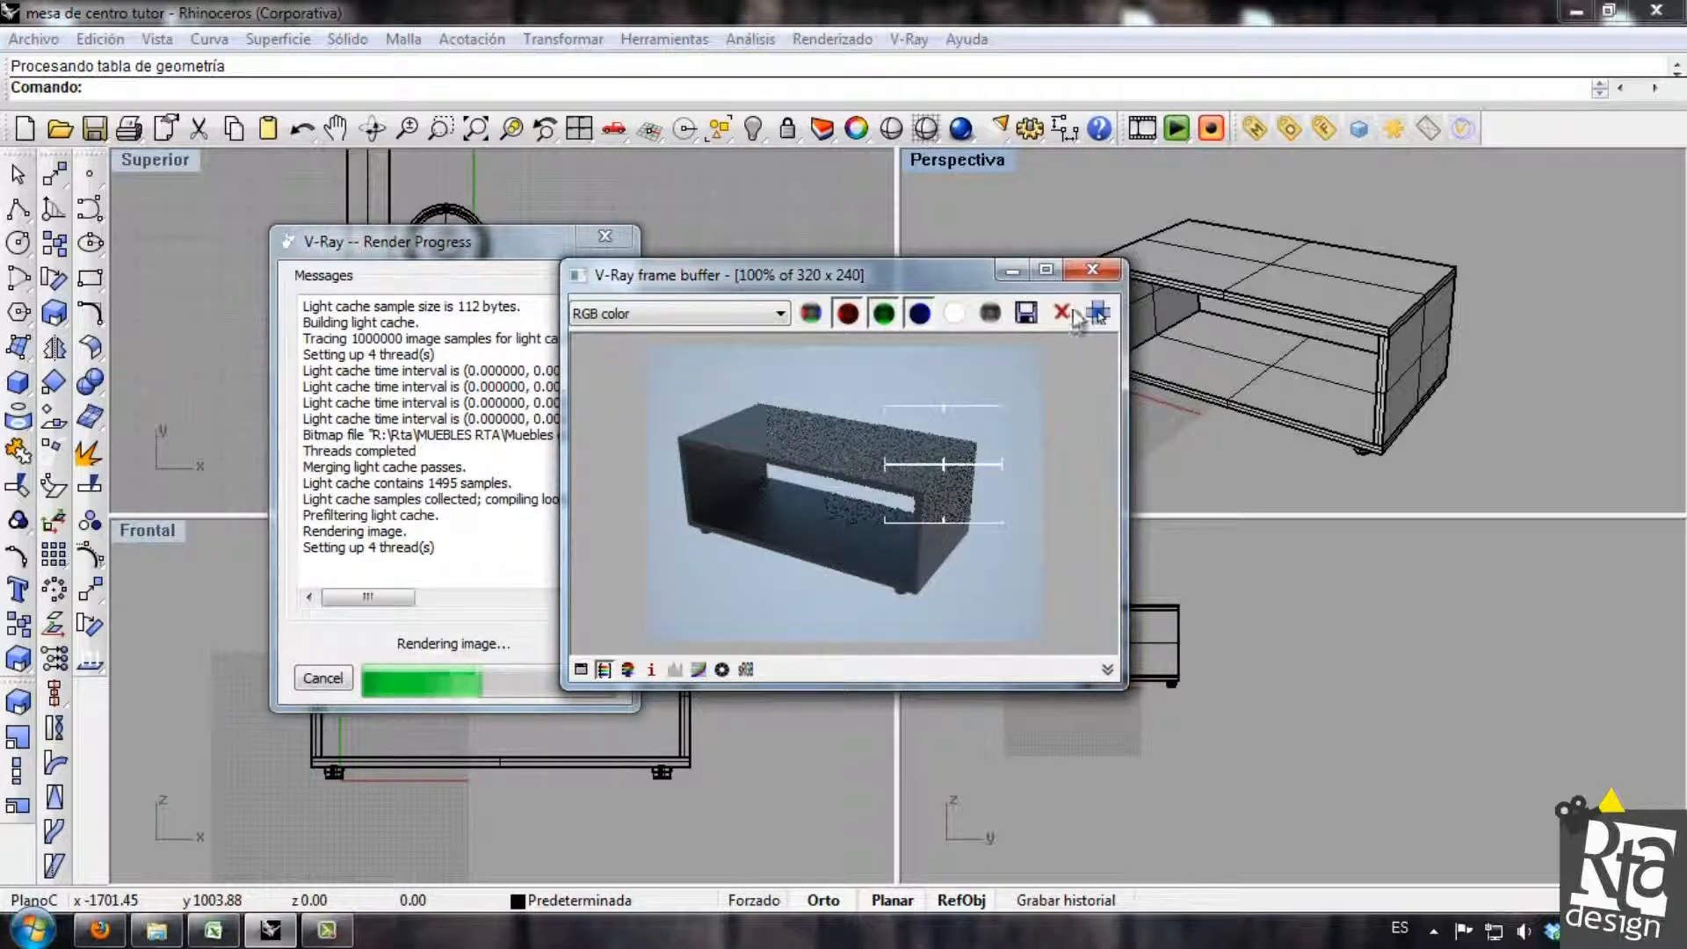
pyautogui.click(1092, 269)
pyautogui.click(601, 237)
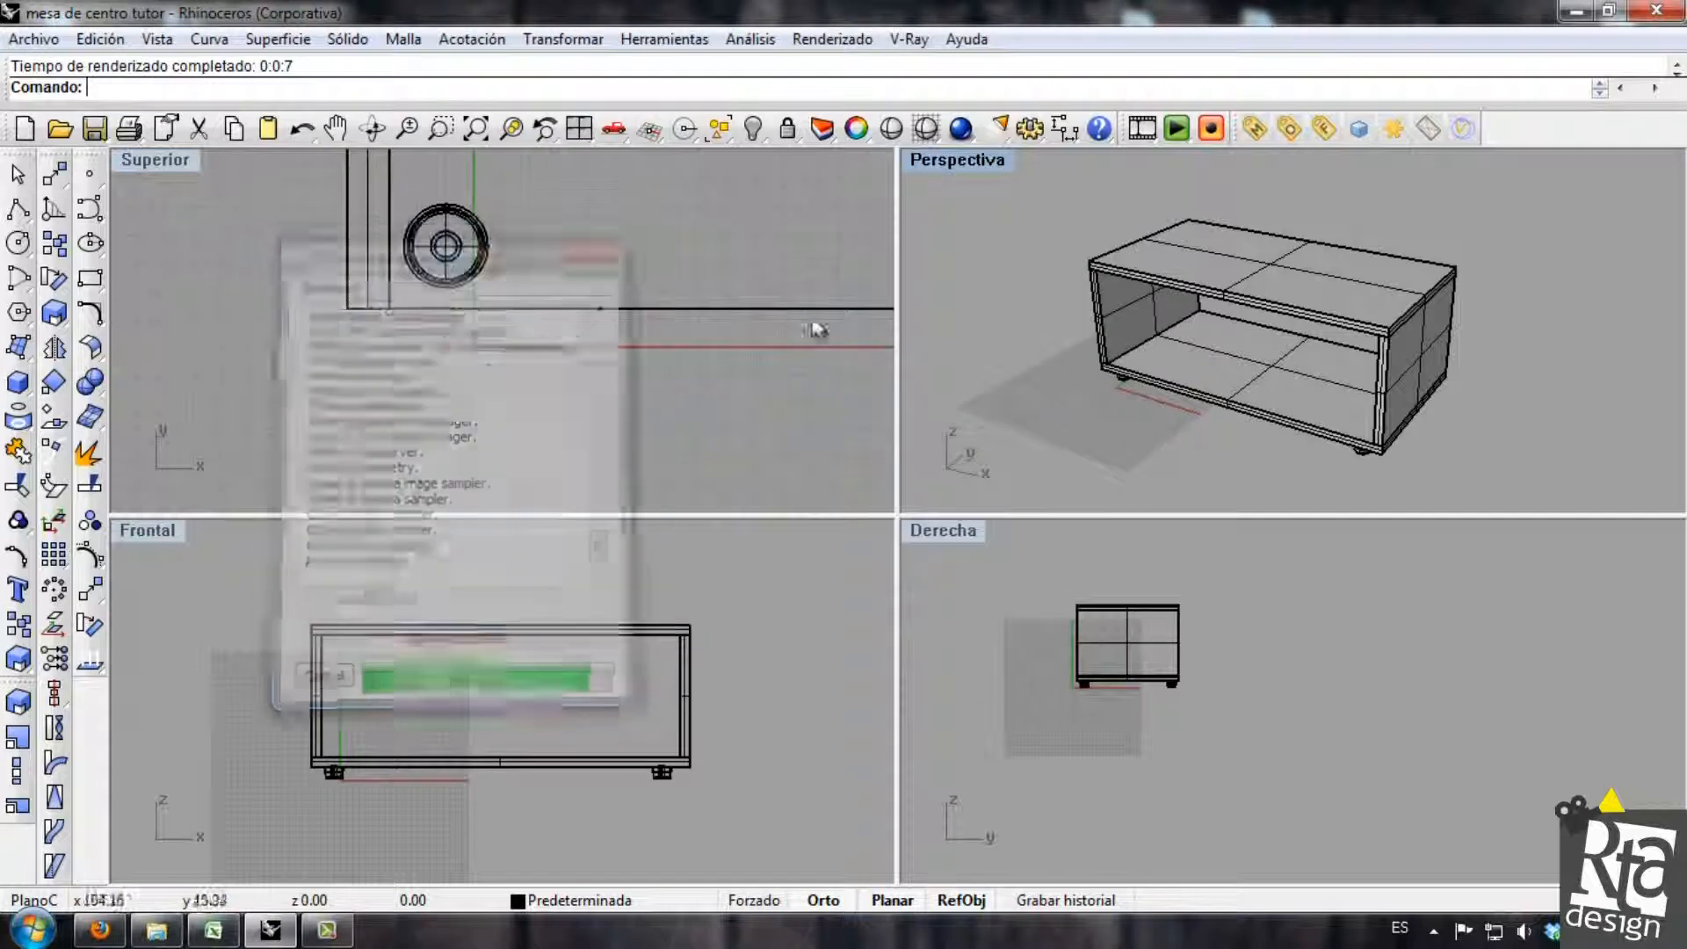
# Load the preset gi_irmap_medium.visopt into the V-Ray render options.
pyautogui.click(1288, 130)
pyautogui.moveTo(351, 142); pyautogui.dragTo(758, 185)
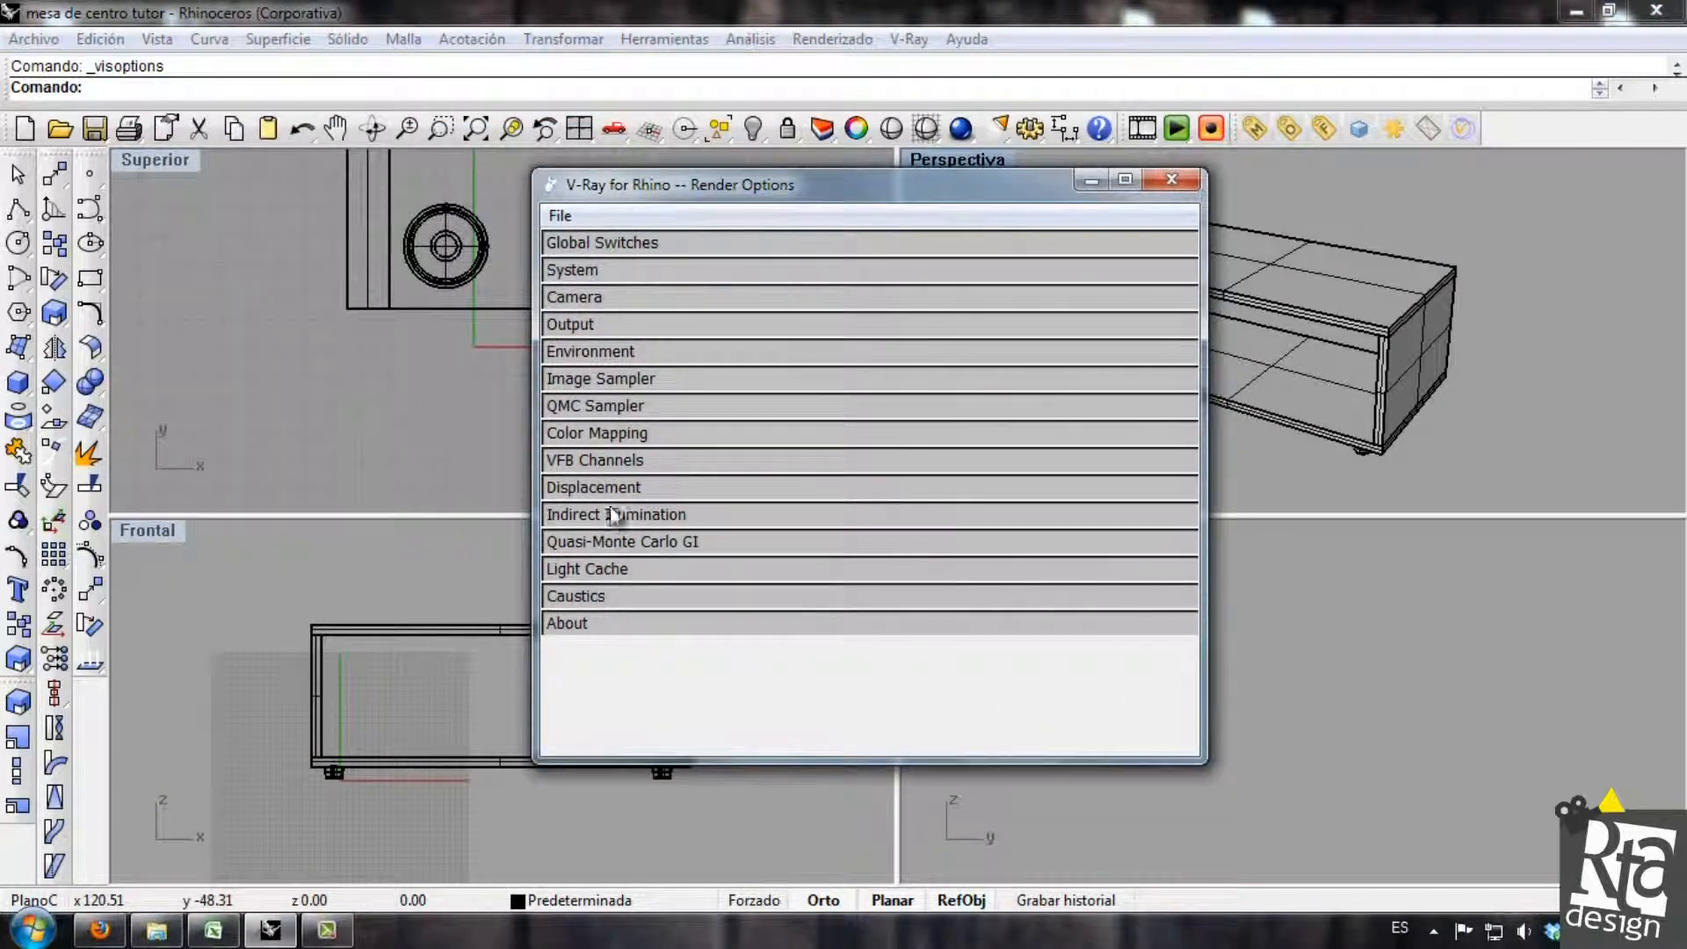
pyautogui.click(567, 217)
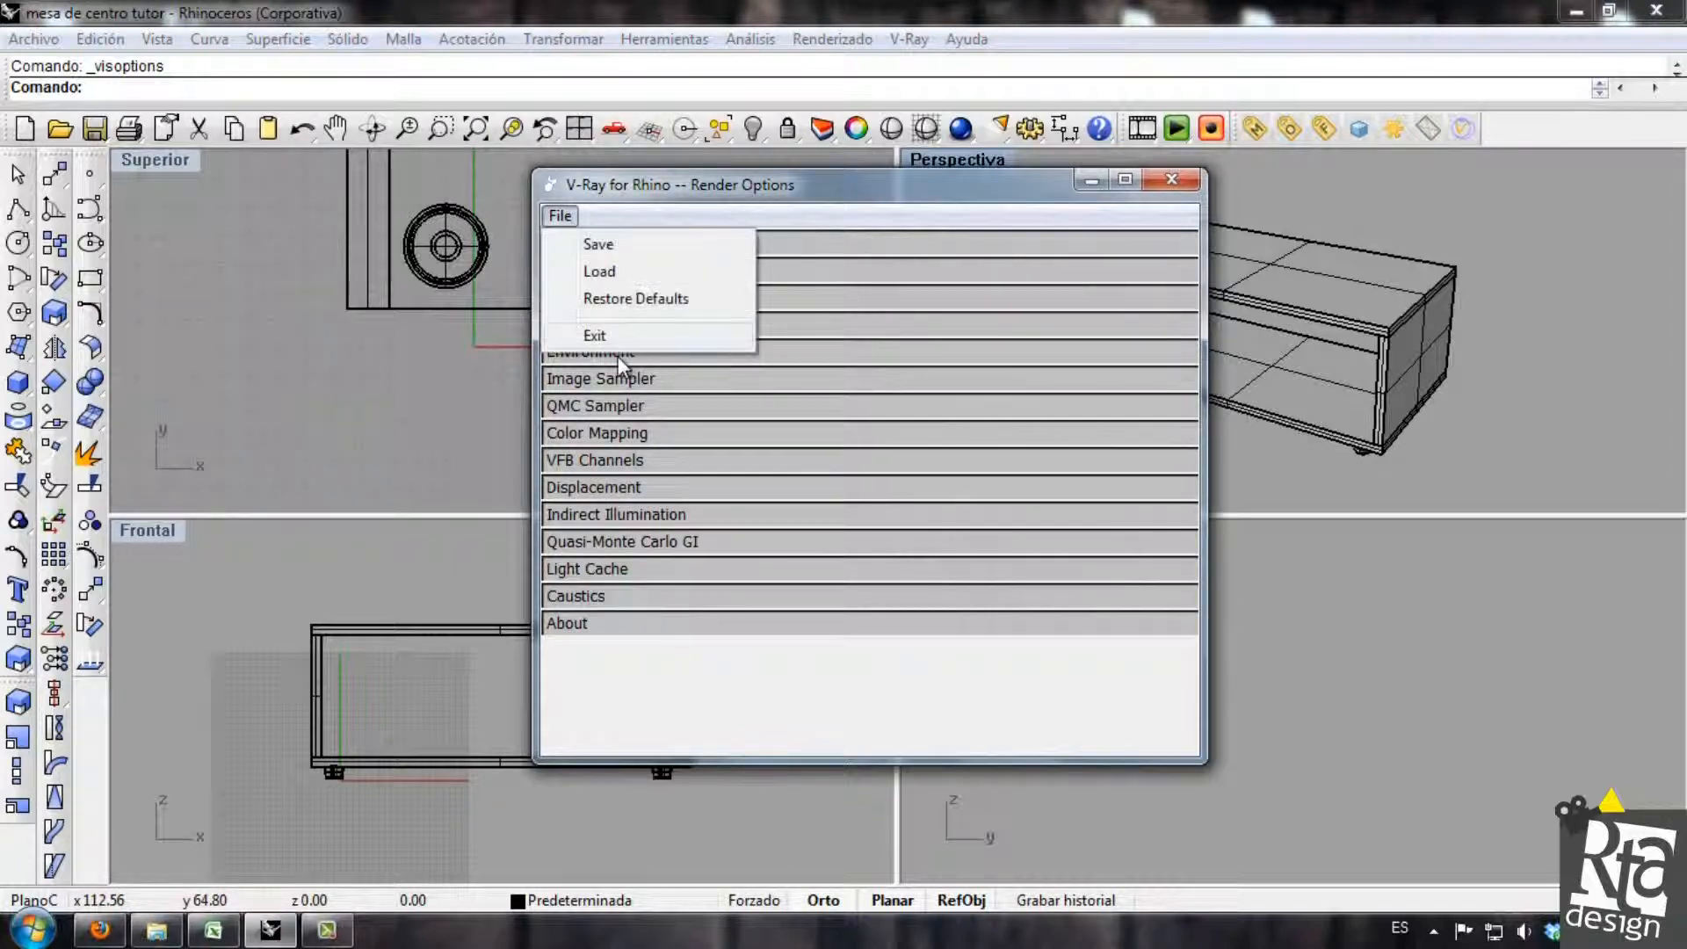
pyautogui.click(633, 273)
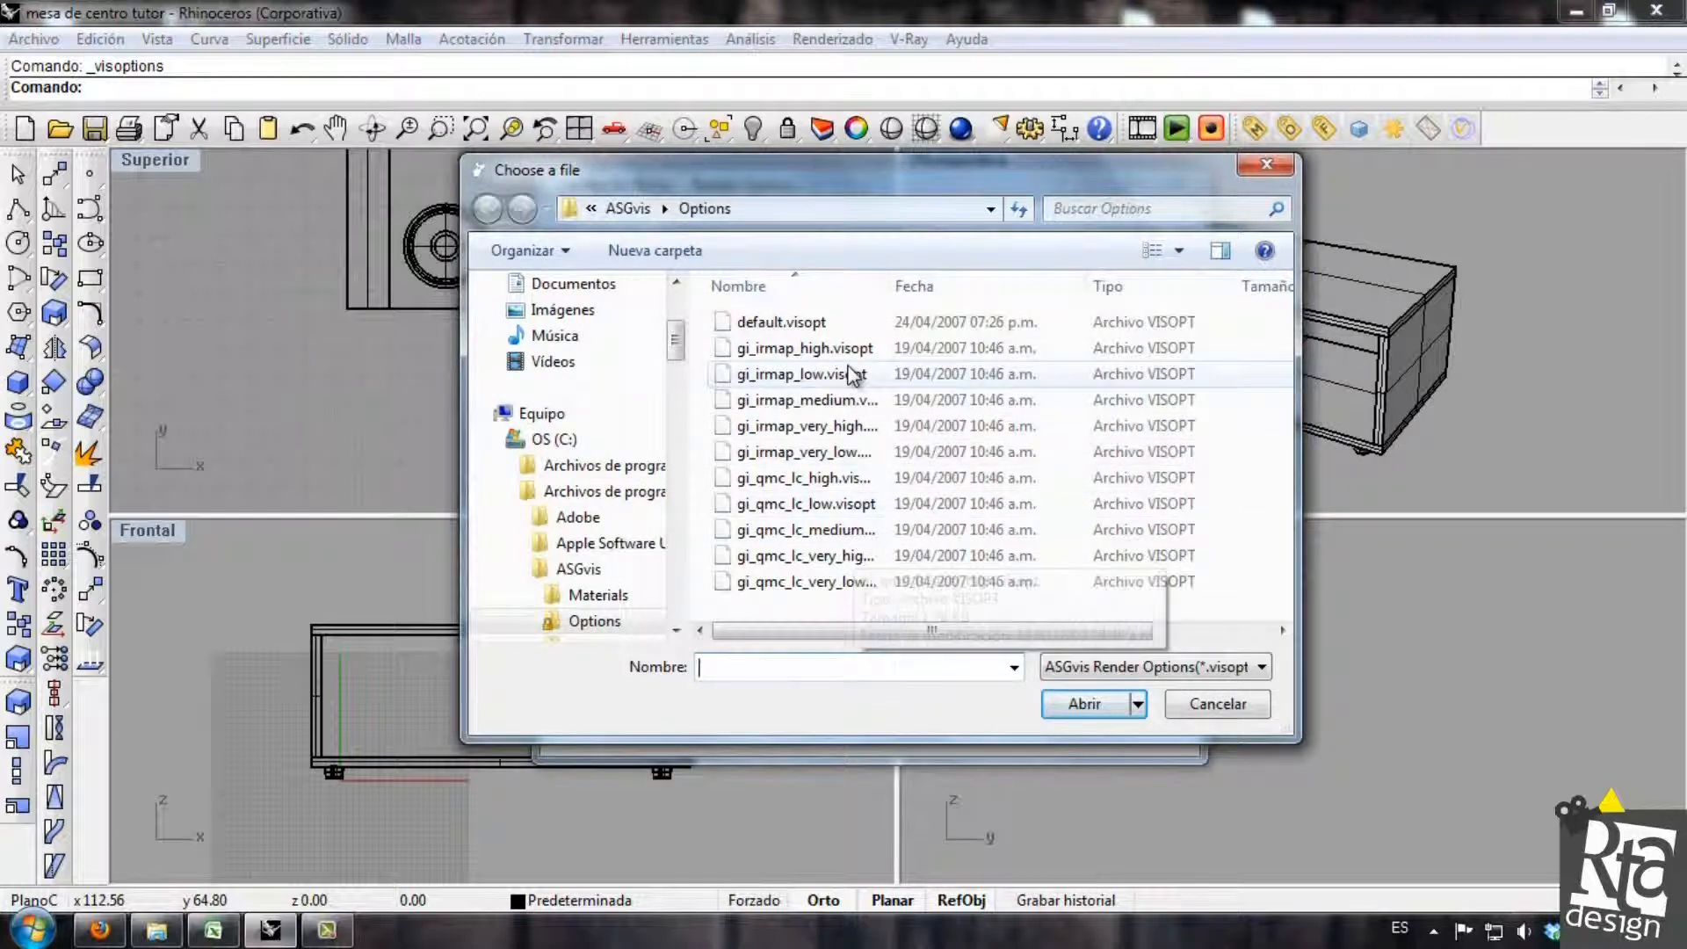
pyautogui.doubleClick(886, 283)
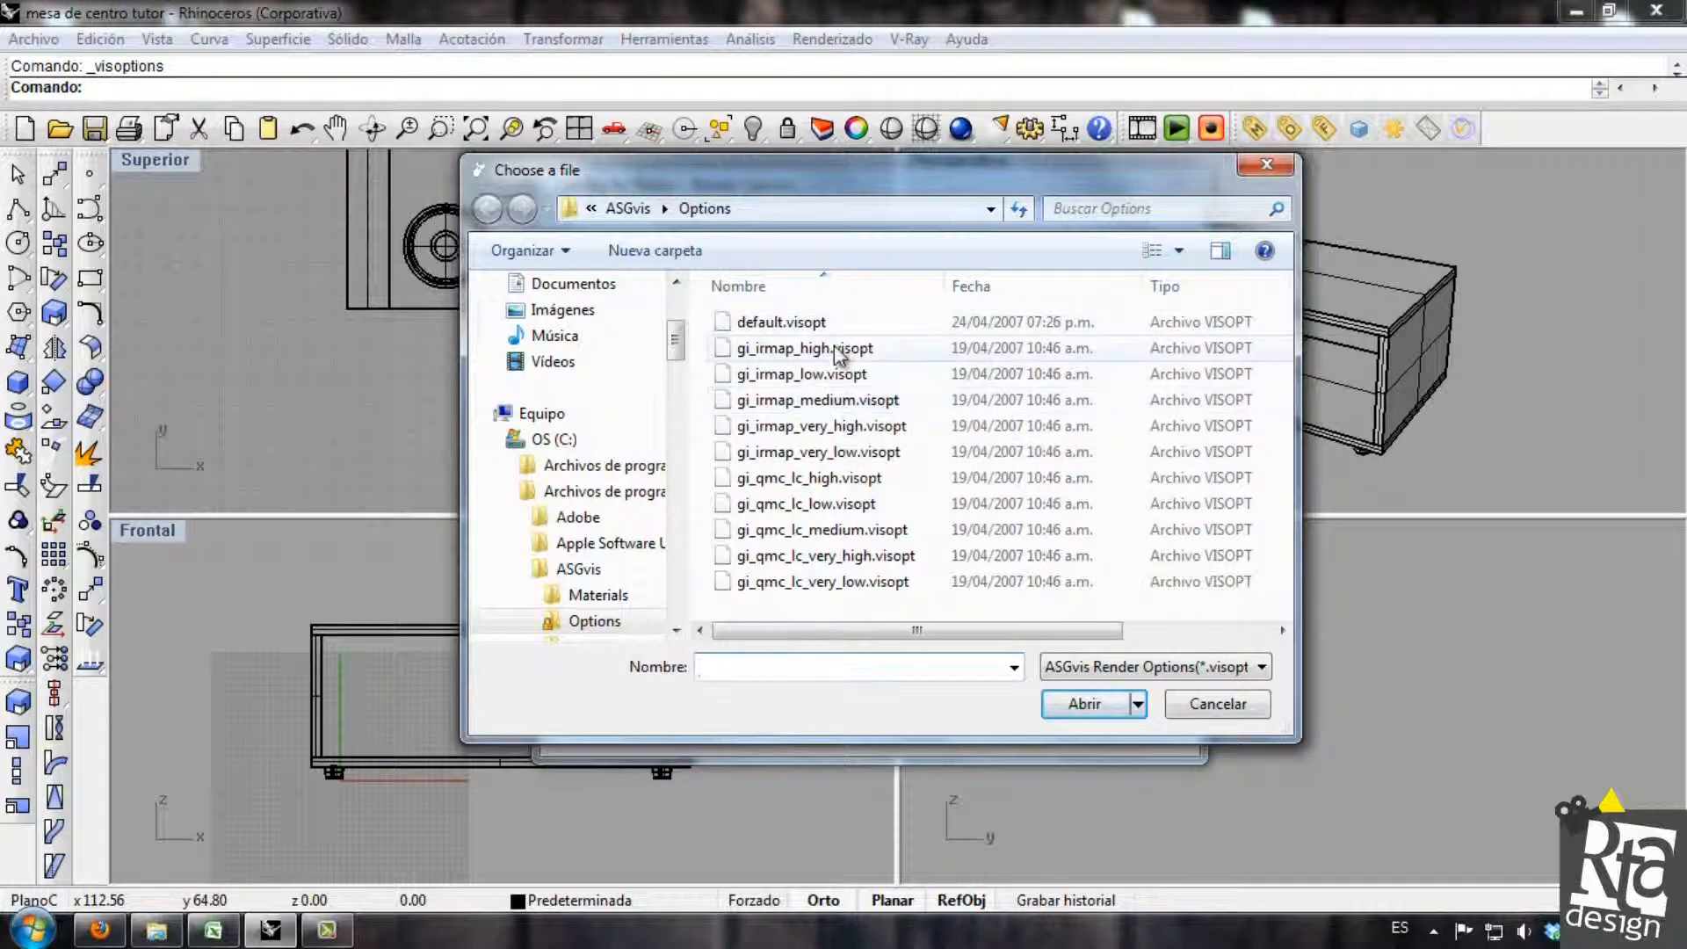
pyautogui.doubleClick(848, 400)
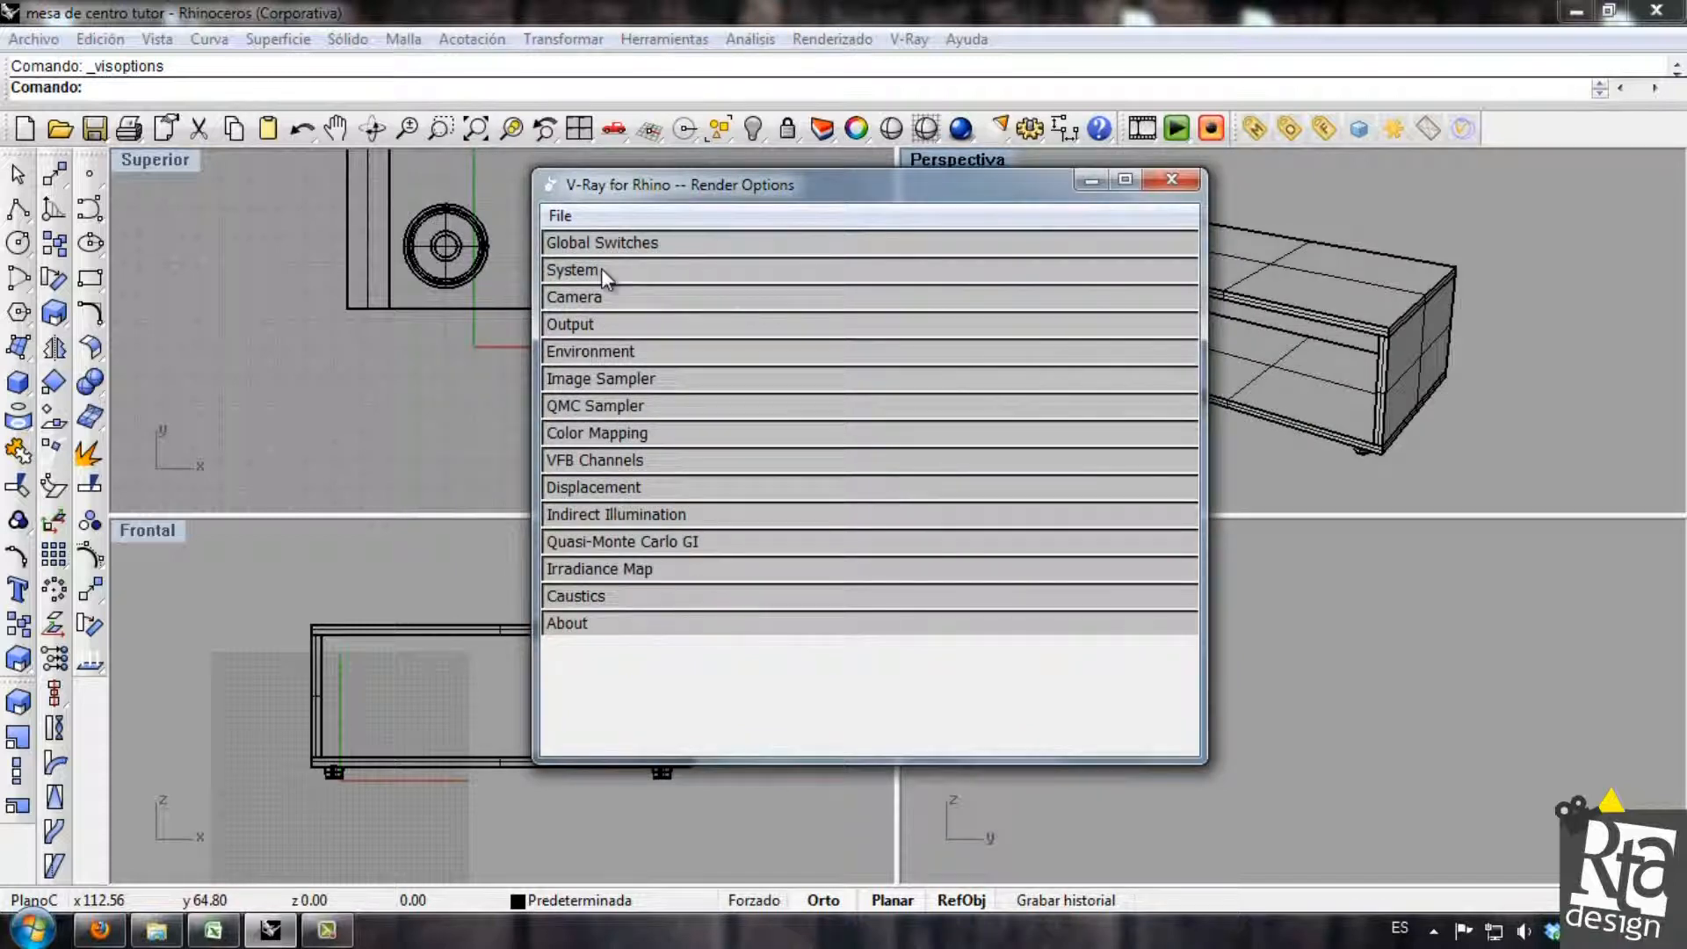
# Override the viewport size in the render output settings with 1600x1200.
pyautogui.click(624, 325)
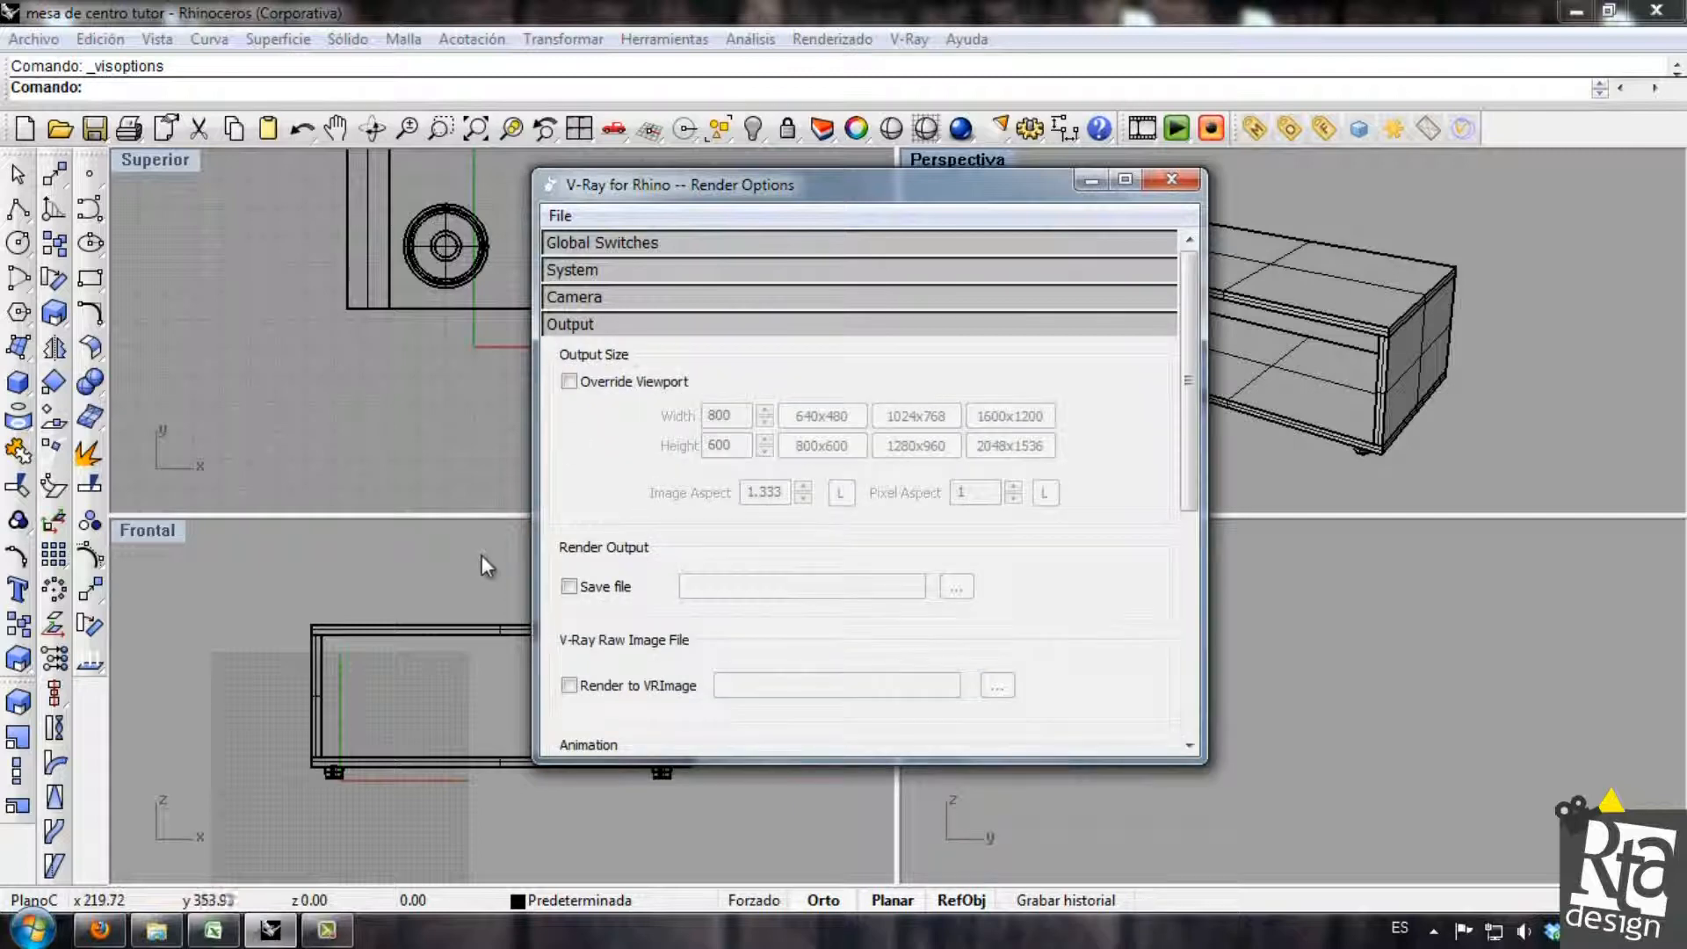
pyautogui.click(568, 382)
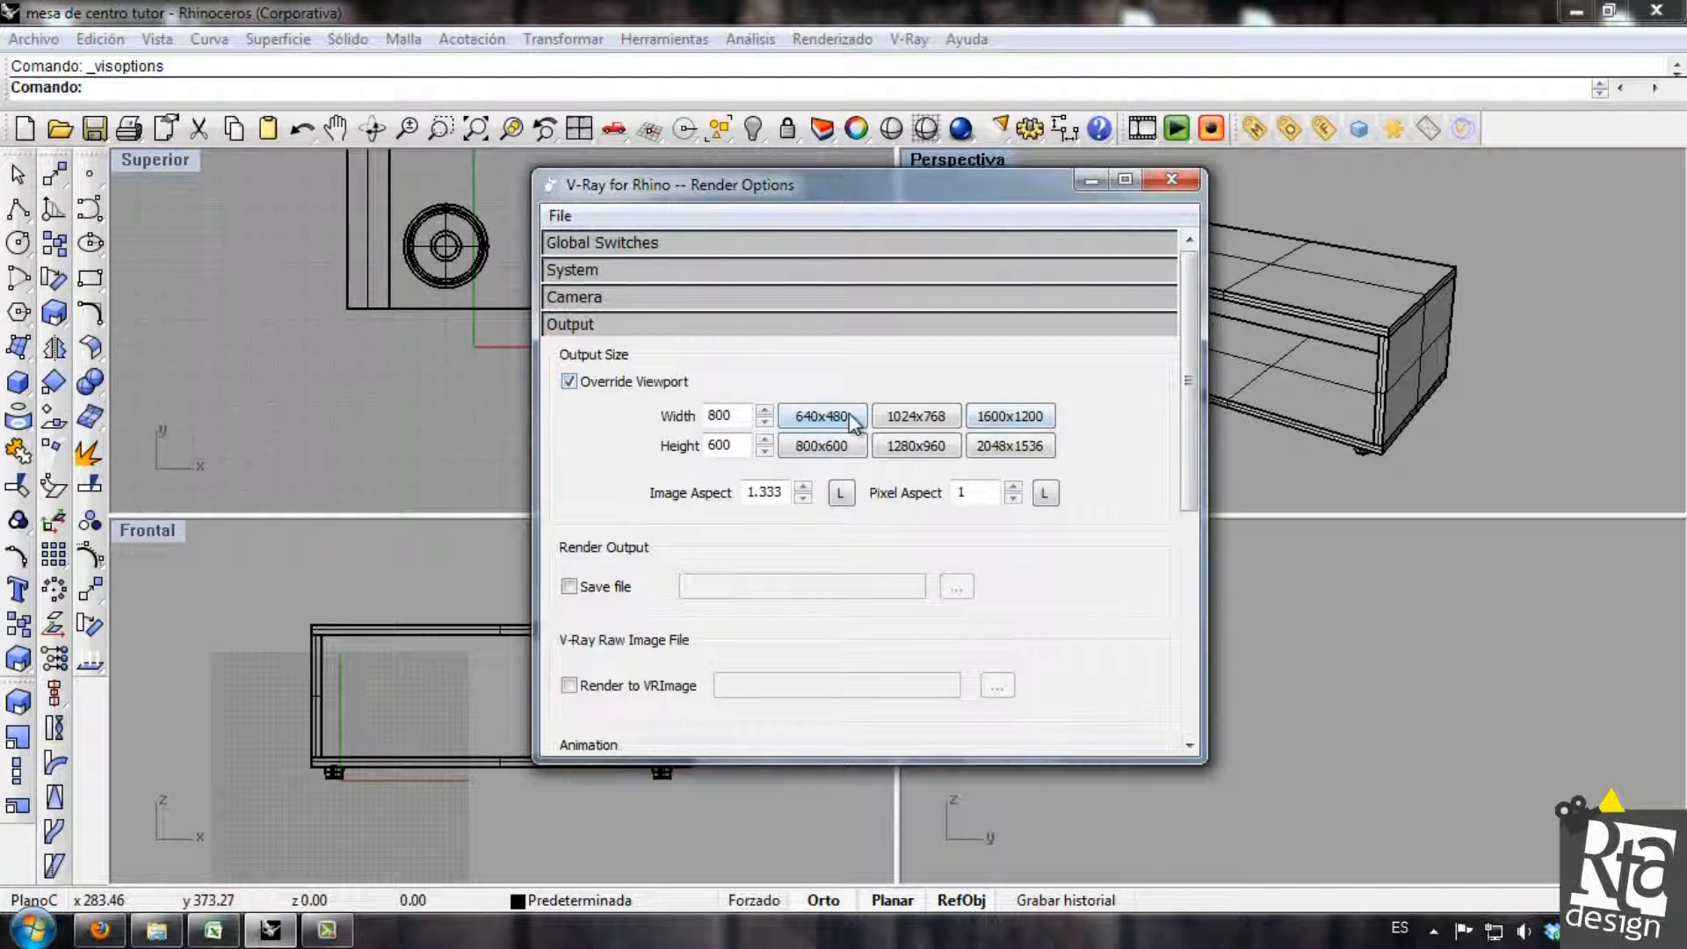
pyautogui.click(915, 446)
pyautogui.click(1009, 415)
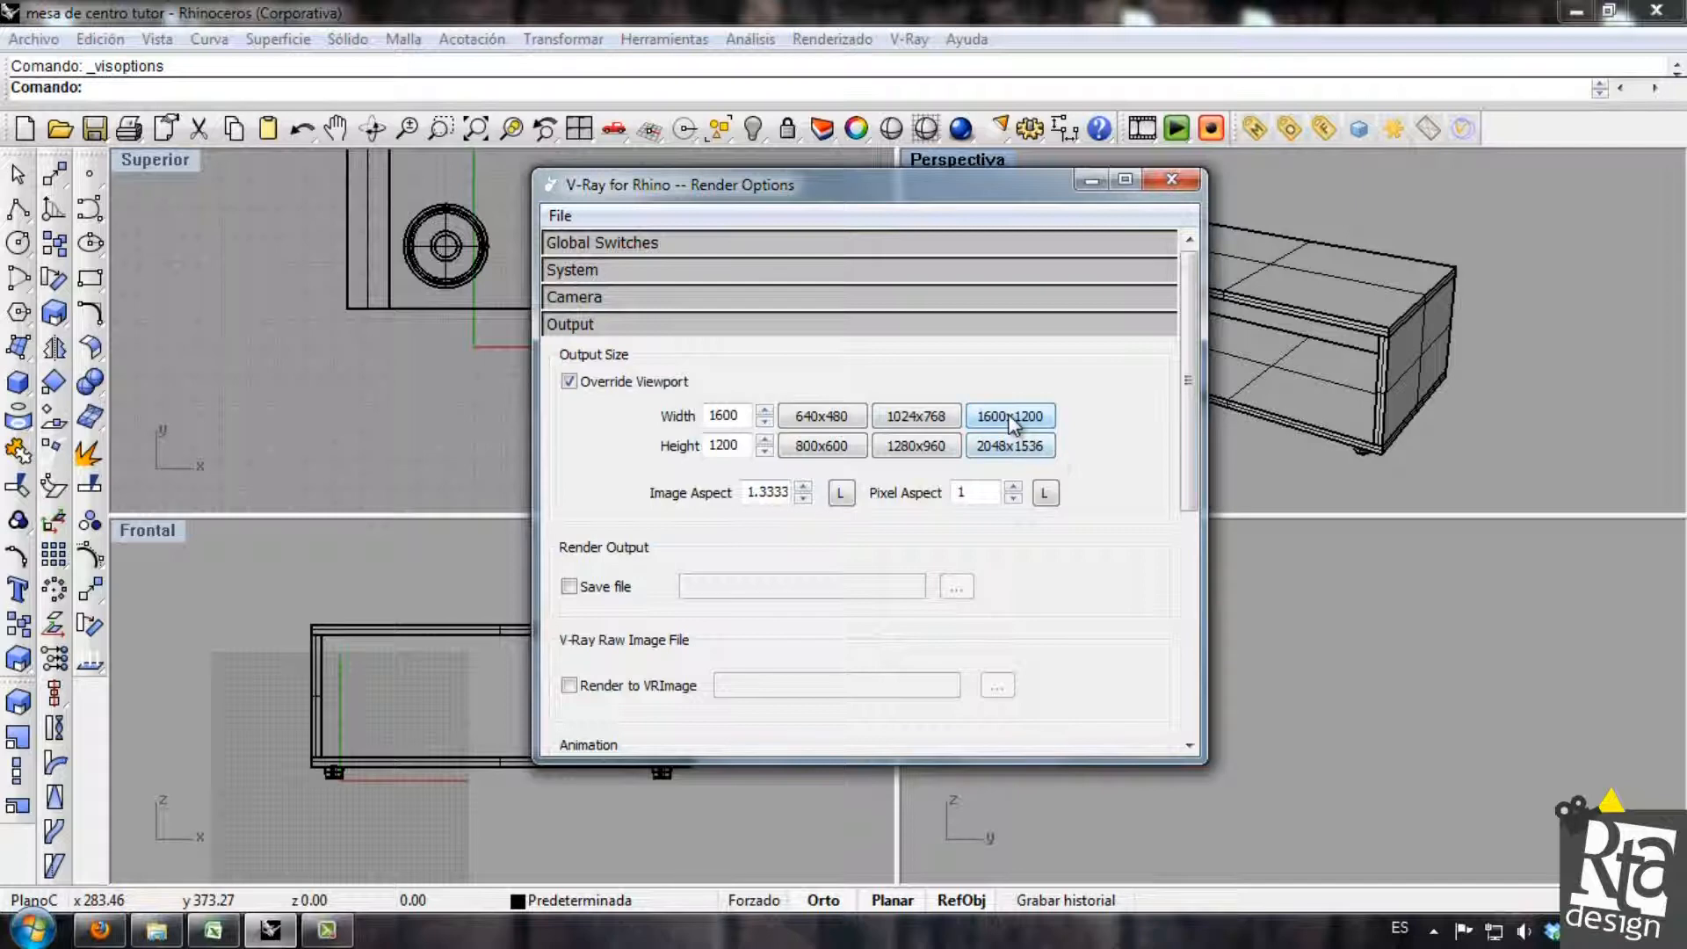
pyautogui.click(580, 326)
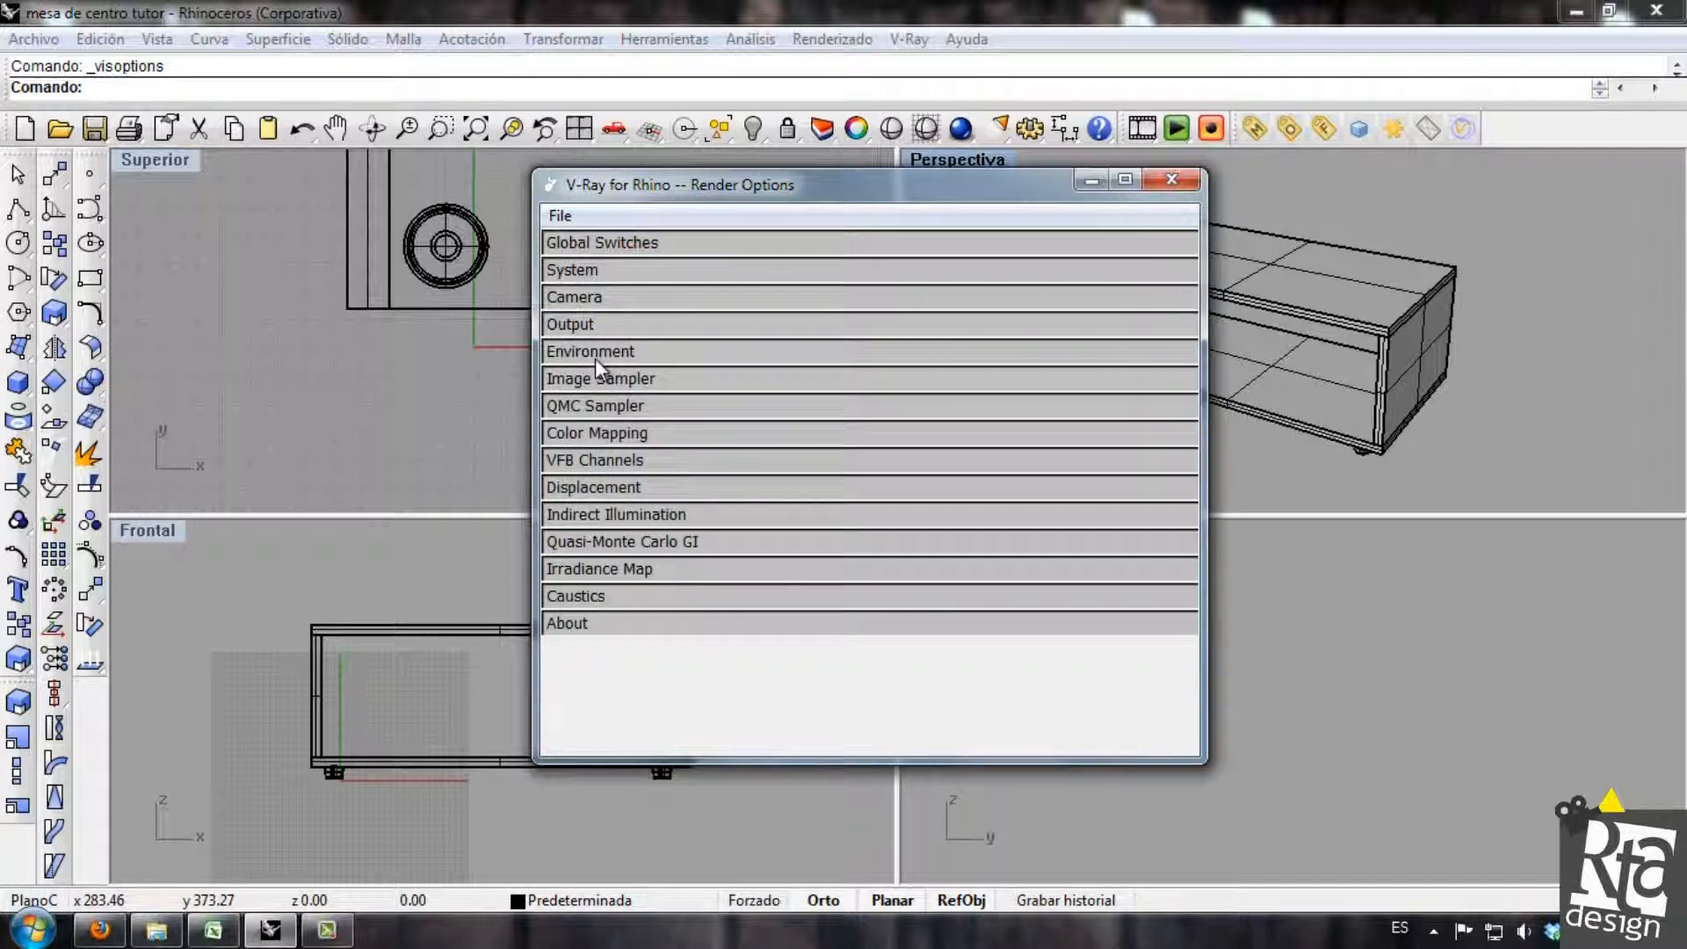
# Close the V-Ray render options and render the perspective view at the new output size.
pyautogui.click(597, 355)
pyautogui.click(597, 355)
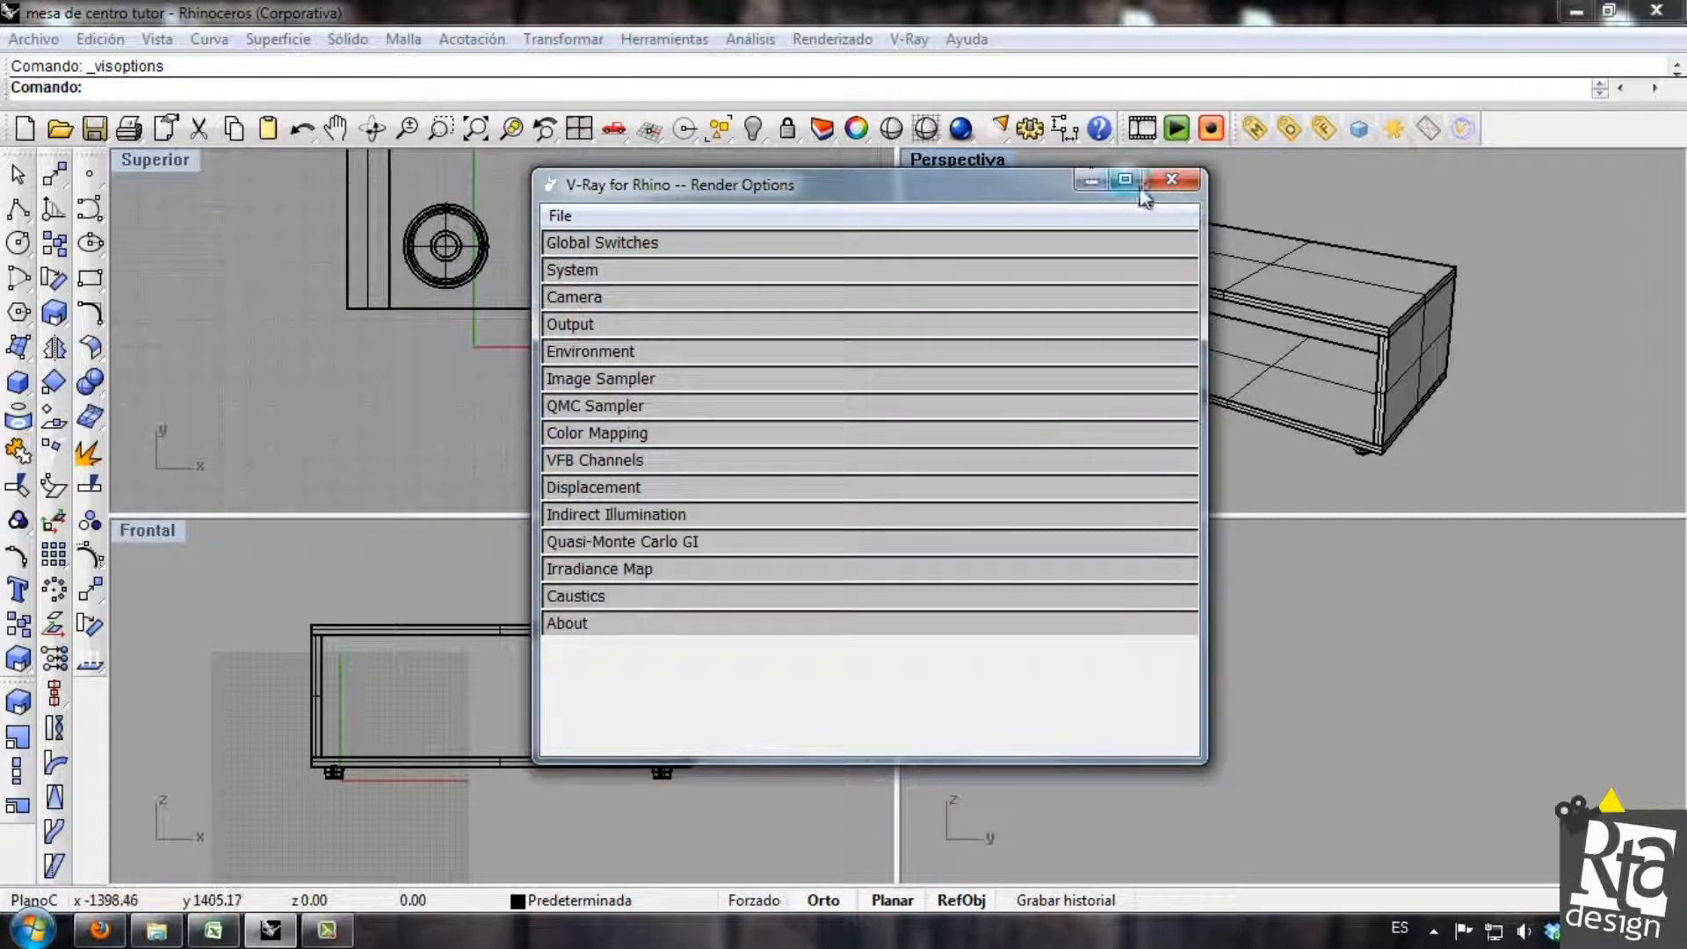
pyautogui.click(1171, 180)
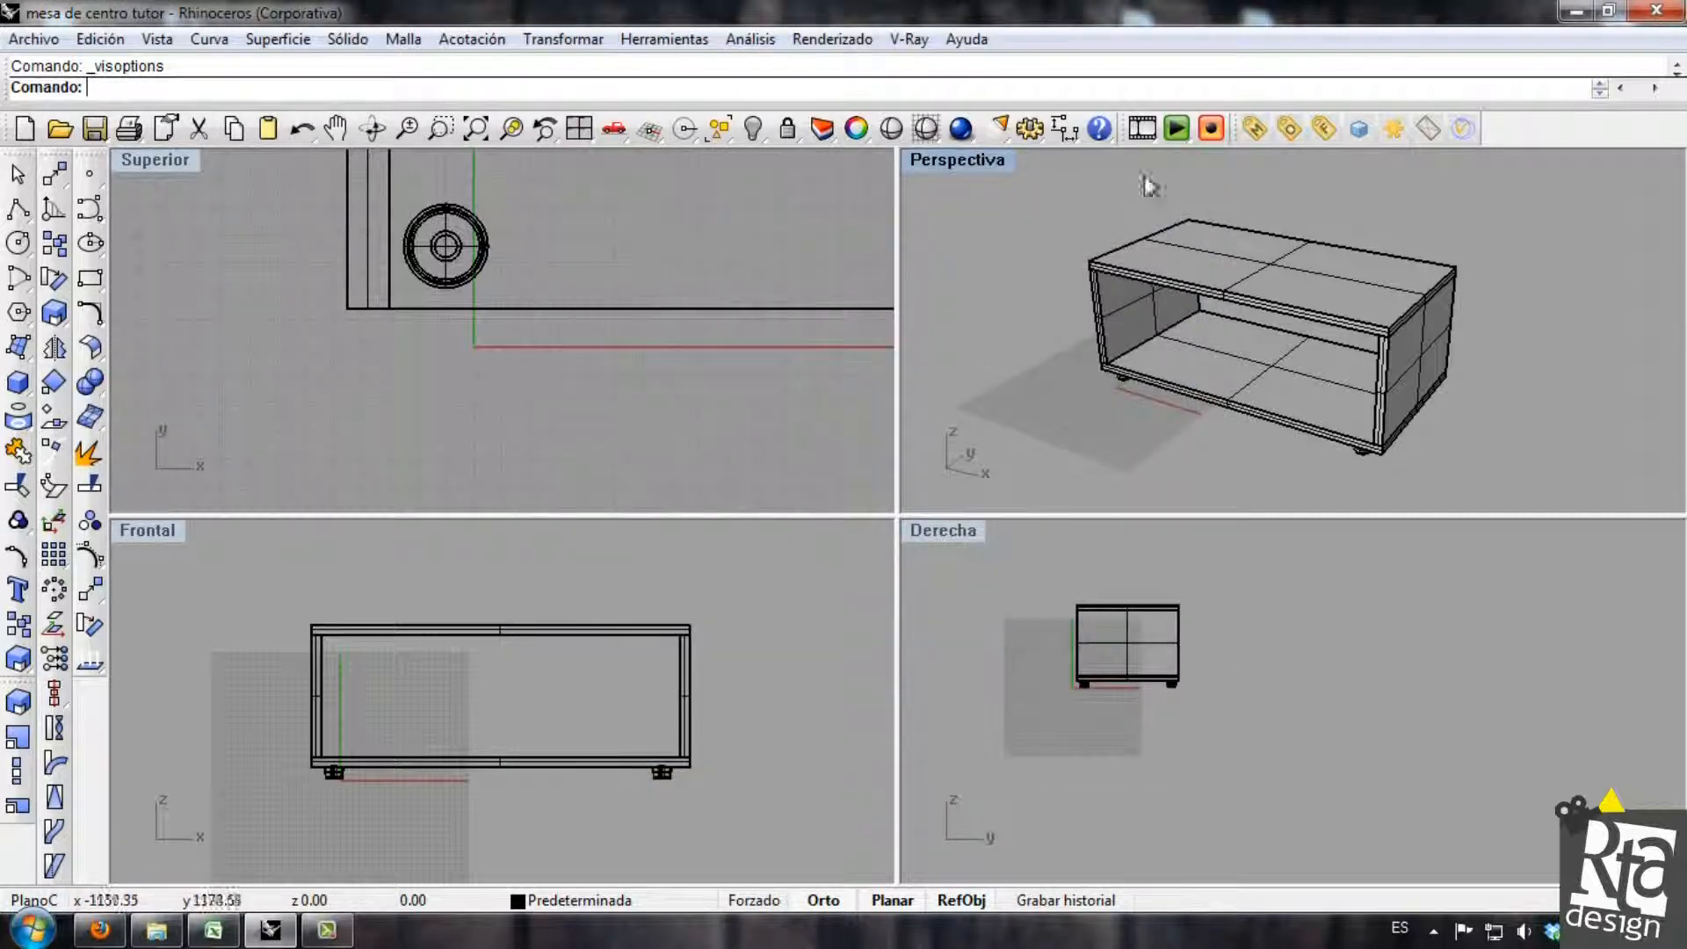
pyautogui.moveTo(1168, 324)
pyautogui.mouseDown(button='right')
pyautogui.moveTo(1156, 310)
pyautogui.moveTo(1171, 316)
pyautogui.mouseUp(button='right')
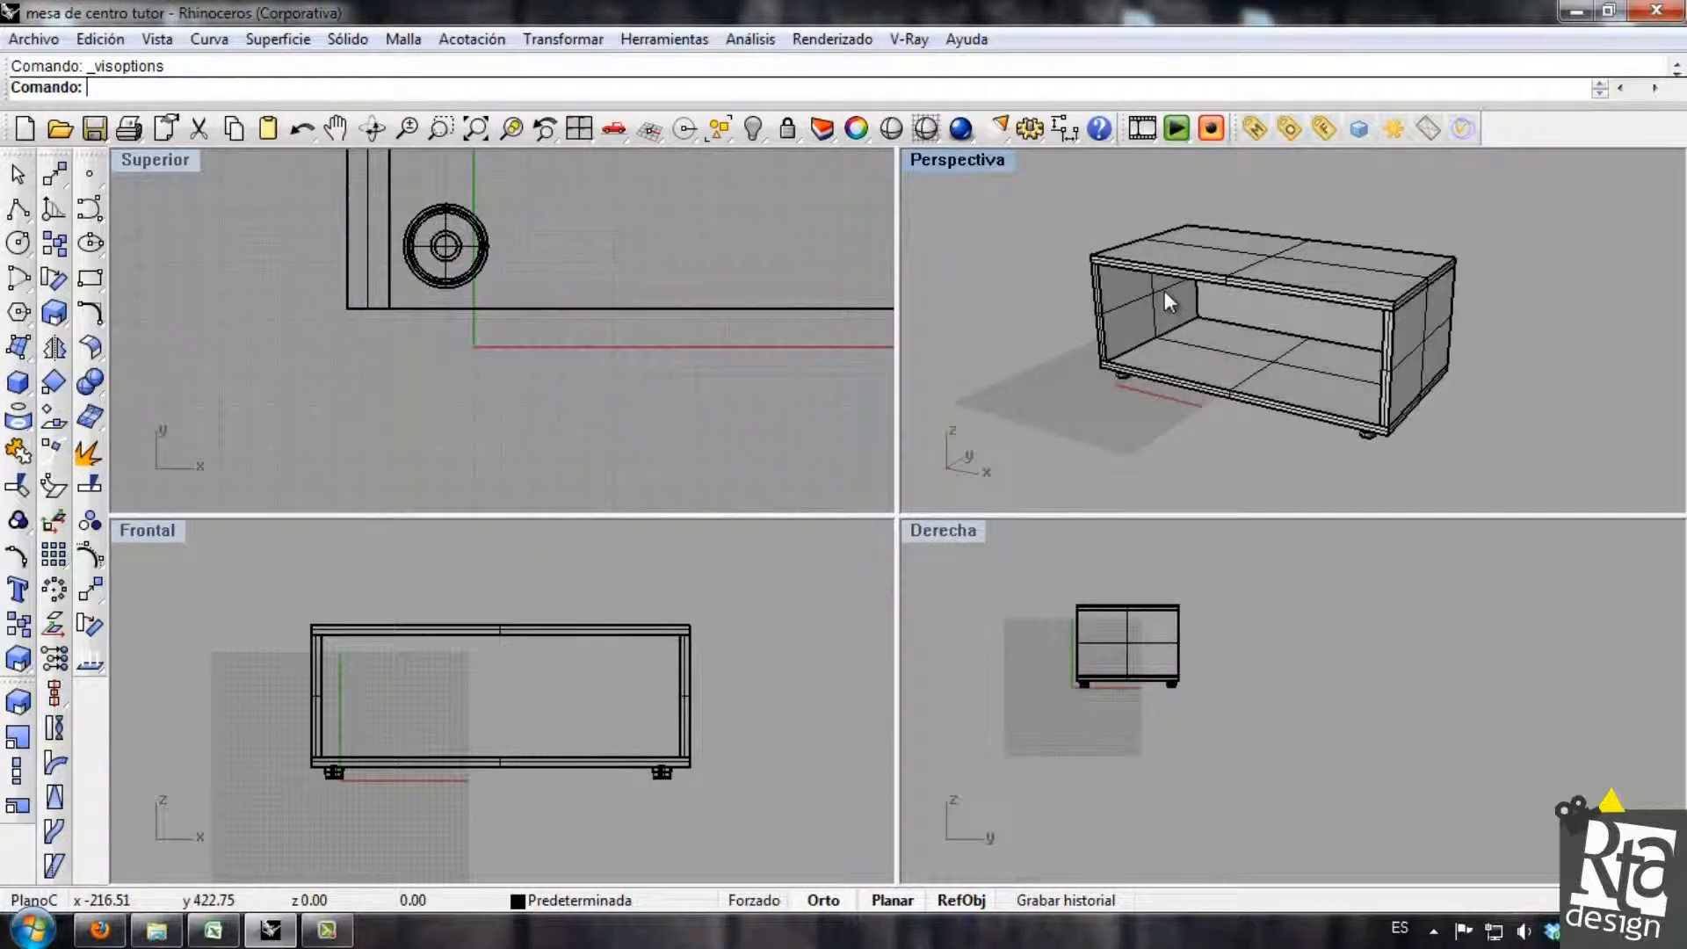
pyautogui.click(960, 128)
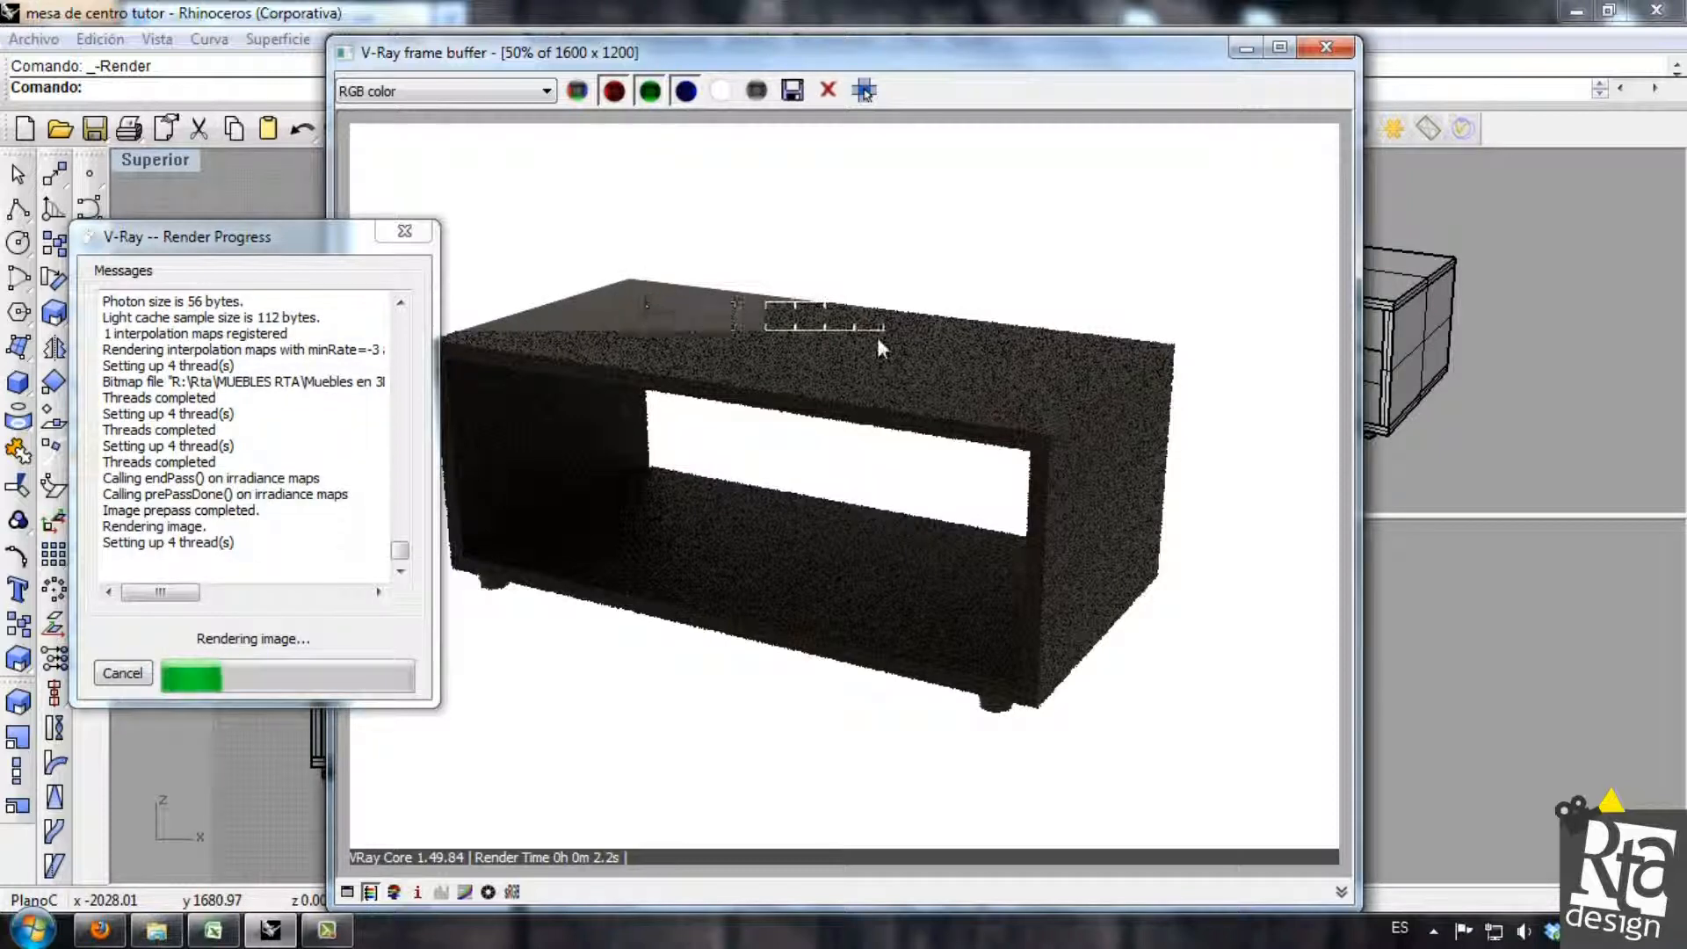
# Examine the wood on the table's top and sides up close in the render, and close the frame buffer.
pyautogui.scroll(2, 702, 327)
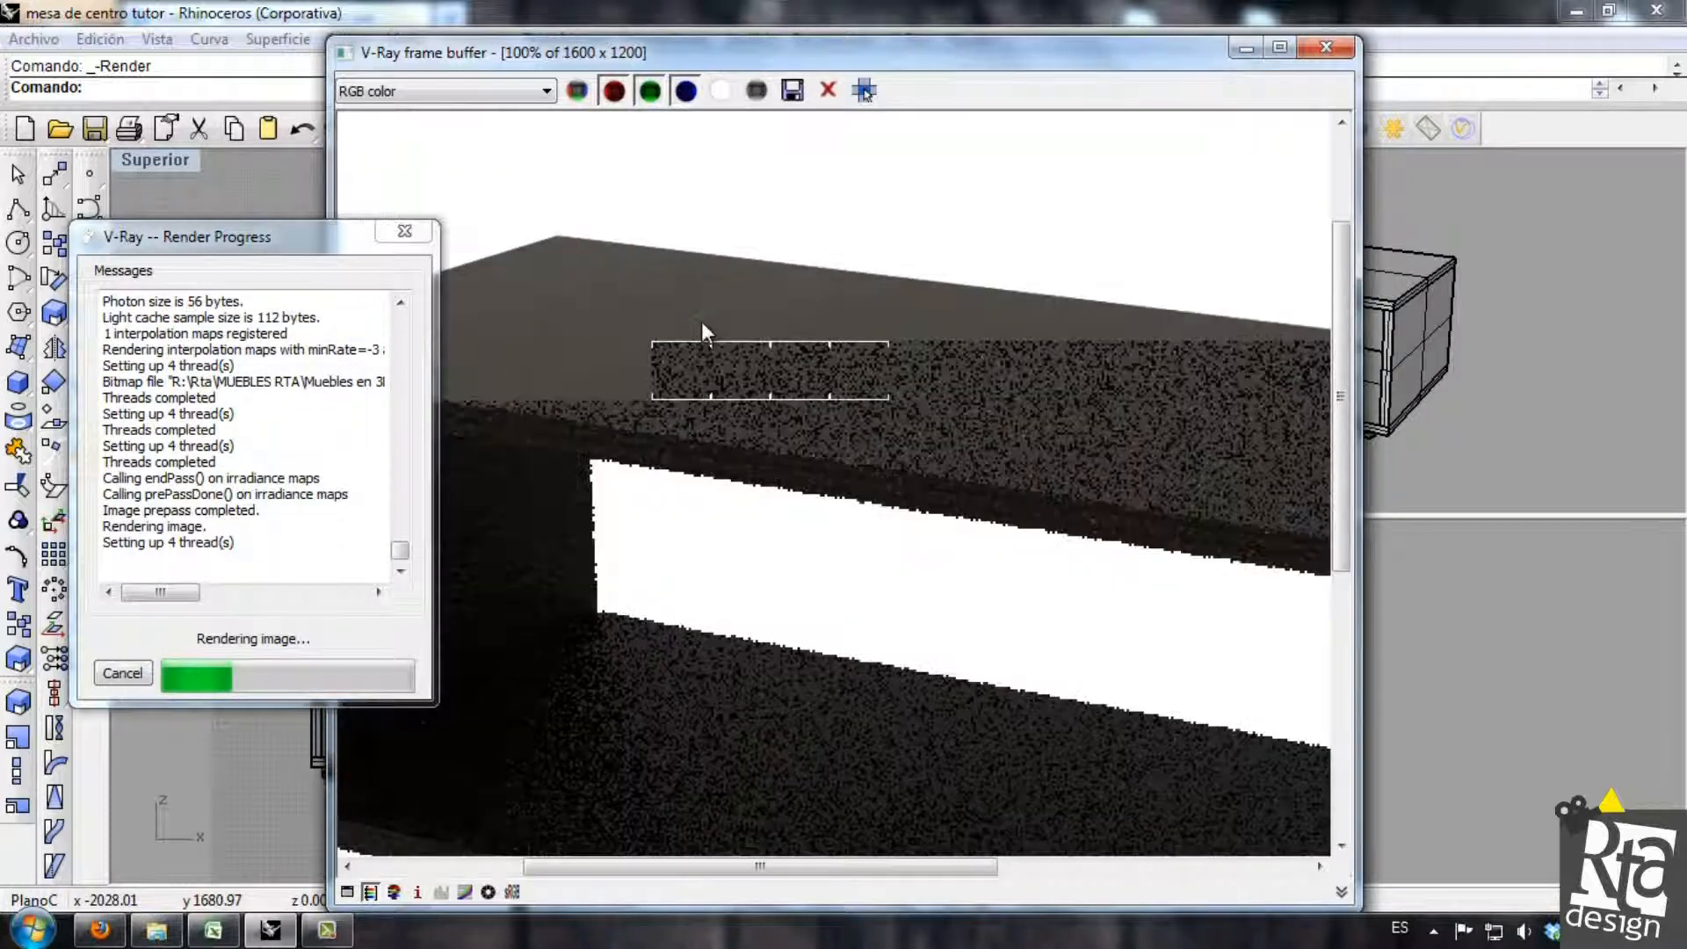
pyautogui.scroll(-2, 705, 338)
pyautogui.scroll(2, 632, 373)
pyautogui.scroll(-2, 633, 373)
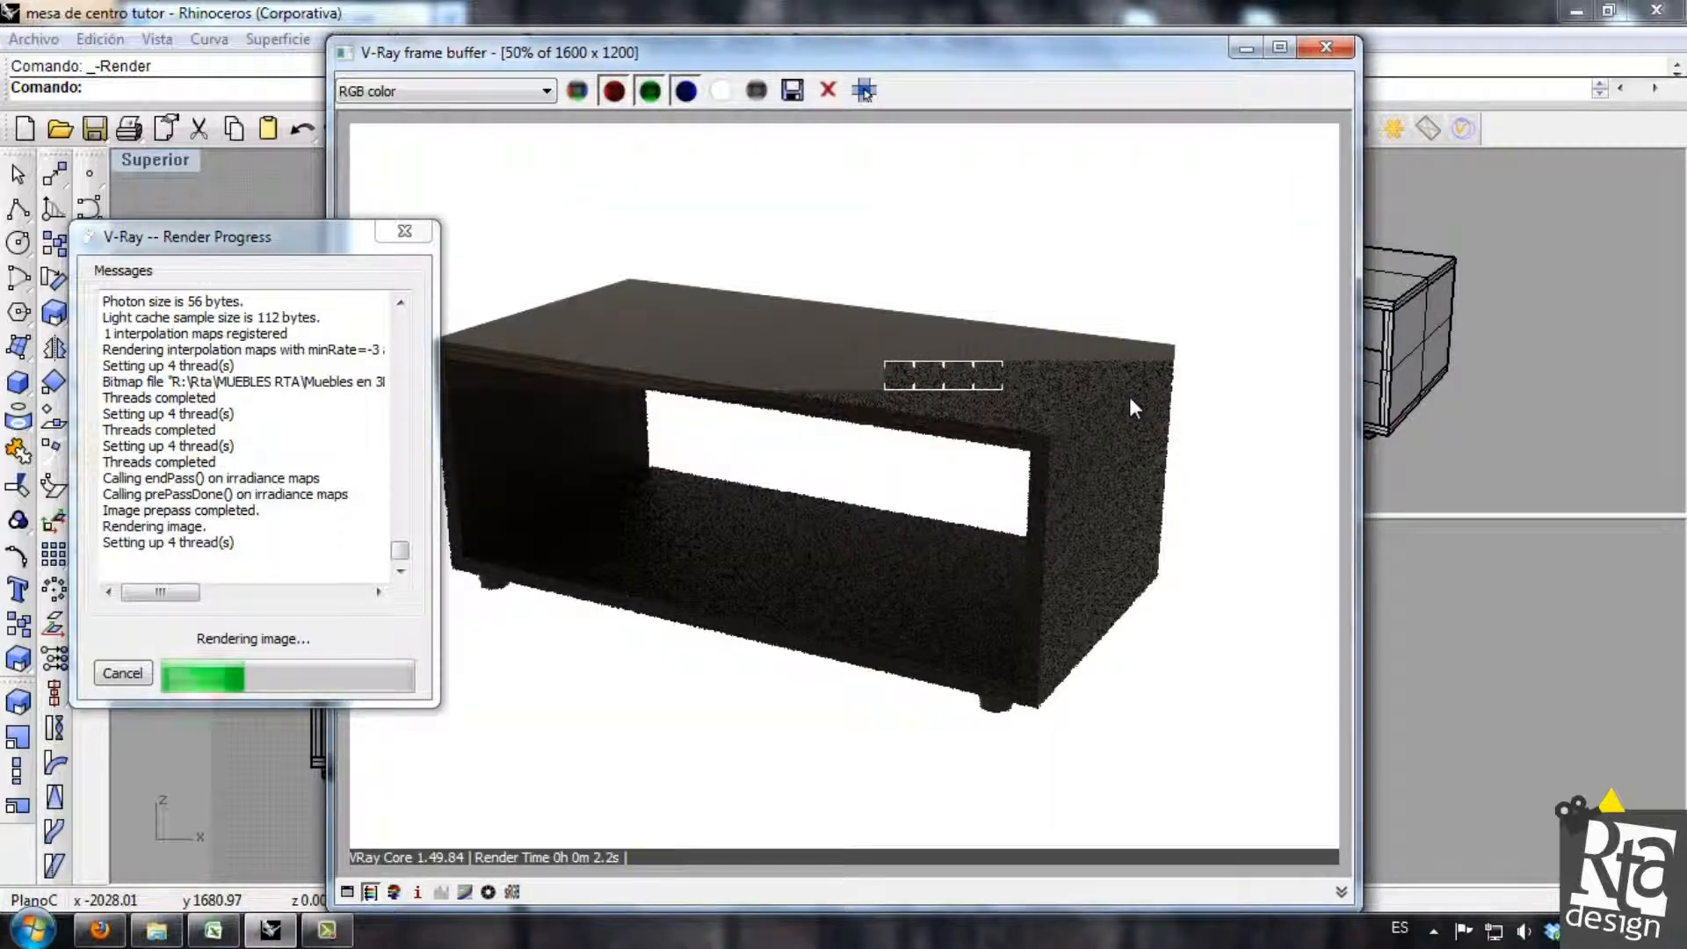
pyautogui.scroll(1, 1134, 393)
pyautogui.scroll(-1, 1129, 397)
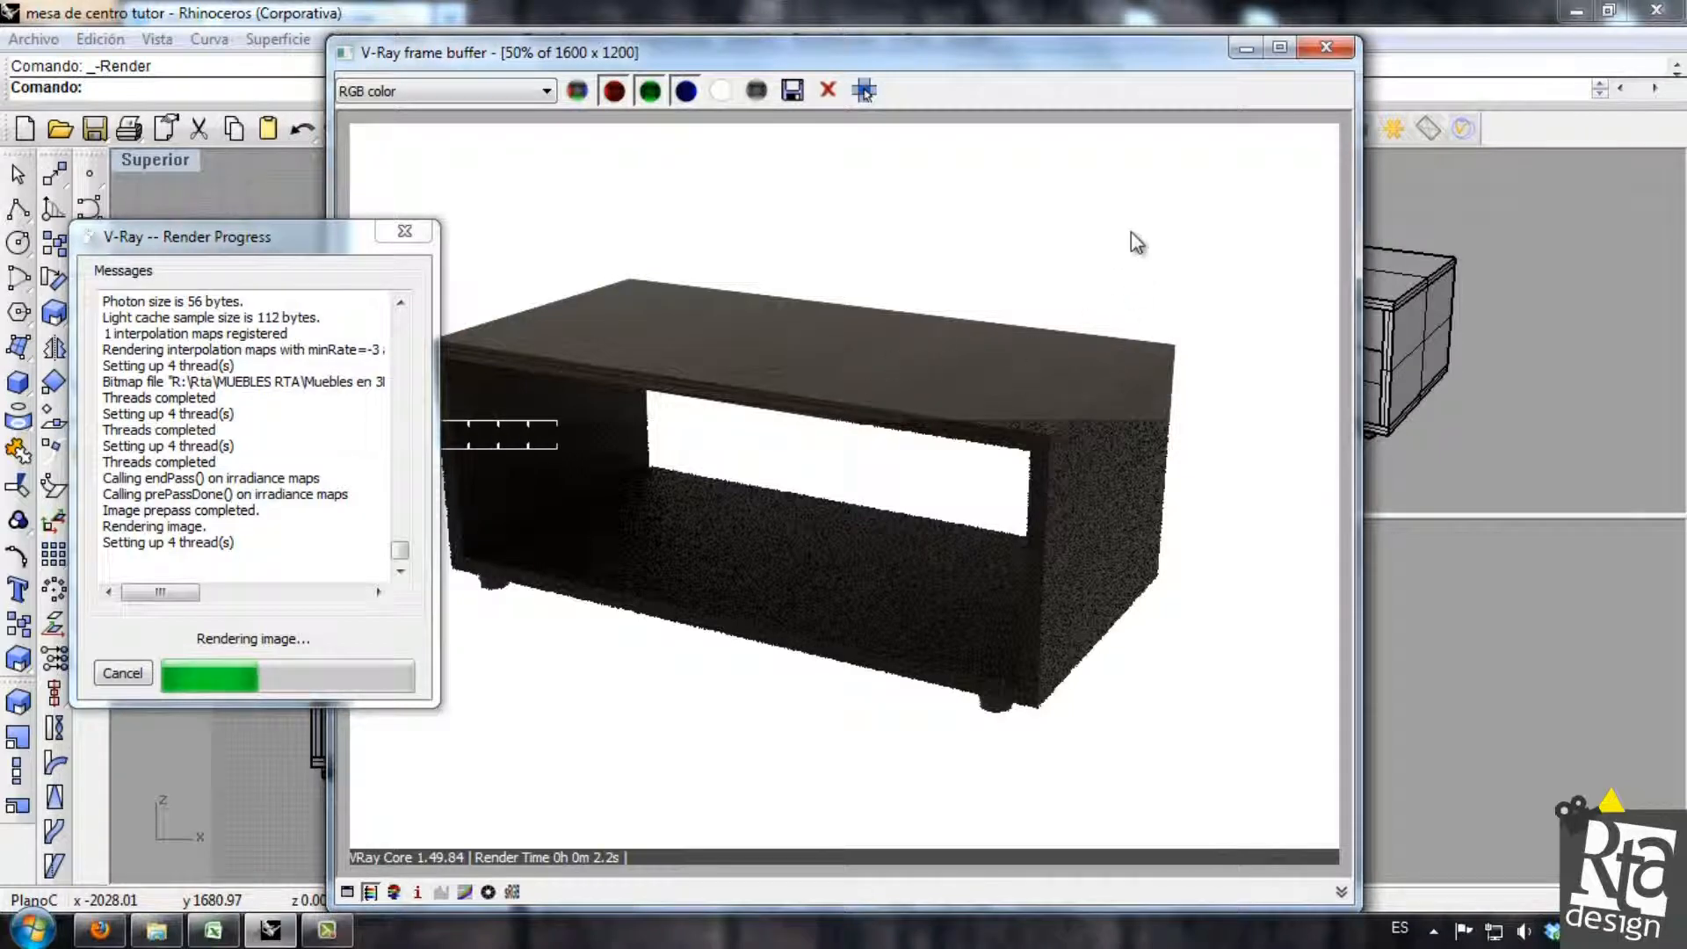
pyautogui.click(1328, 48)
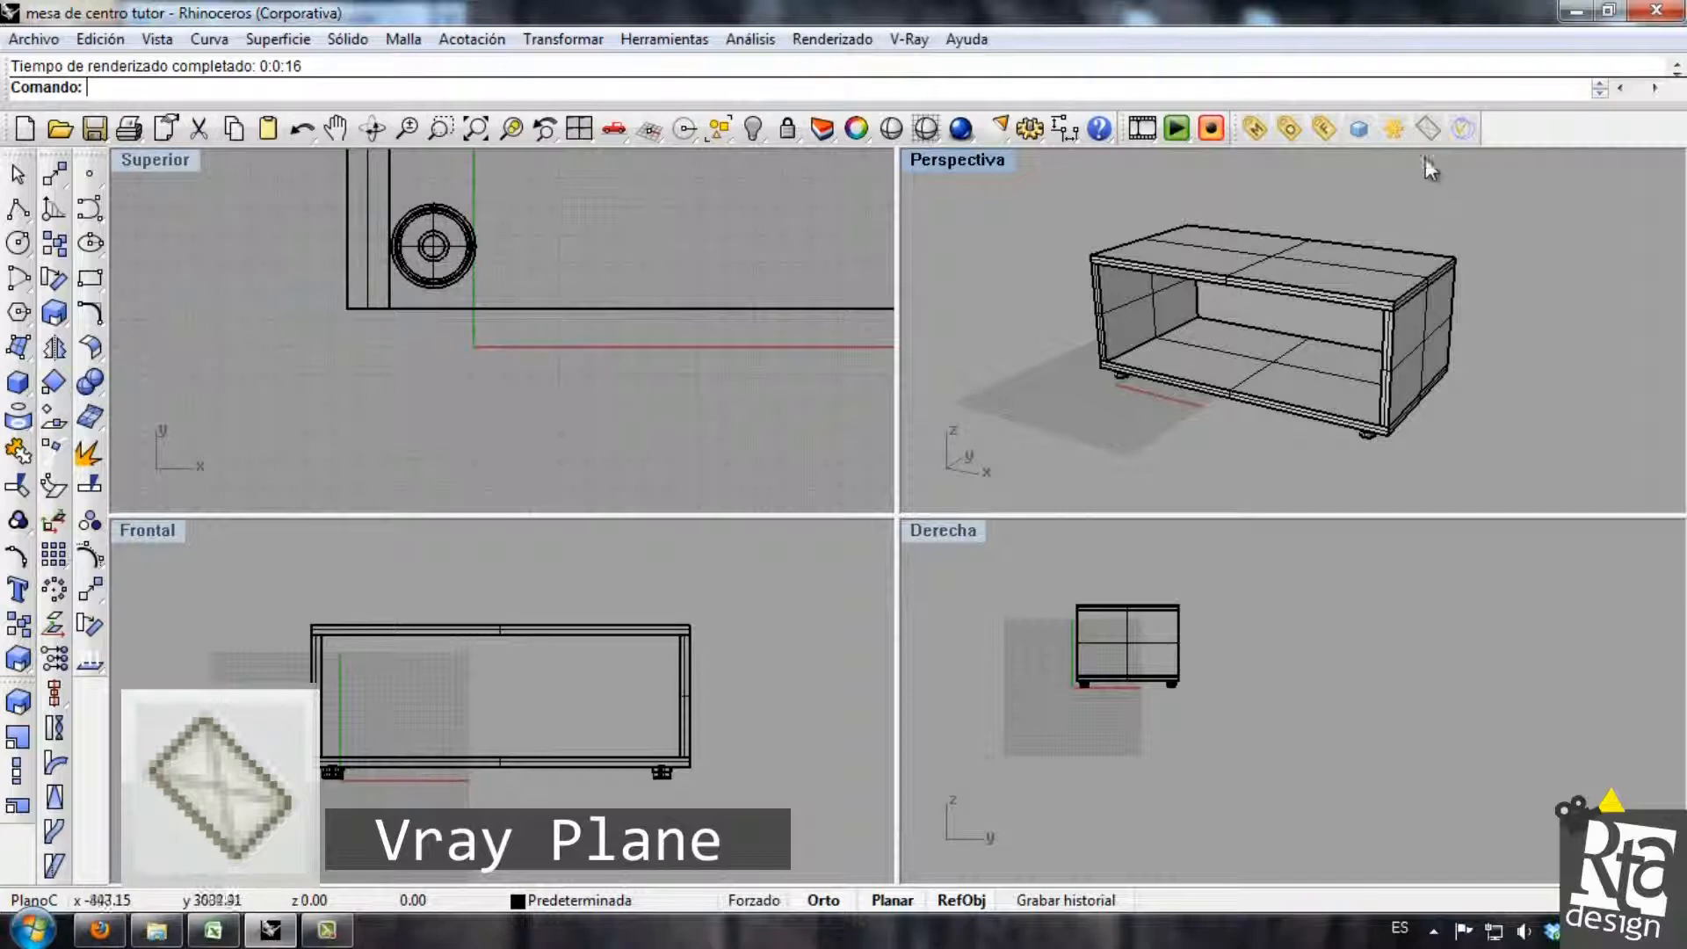
# Create a V-Ray infinite plane in the top view as a rectangle surrounding the whole table.
pyautogui.click(1427, 129)
pyautogui.scroll(-5, 514, 342)
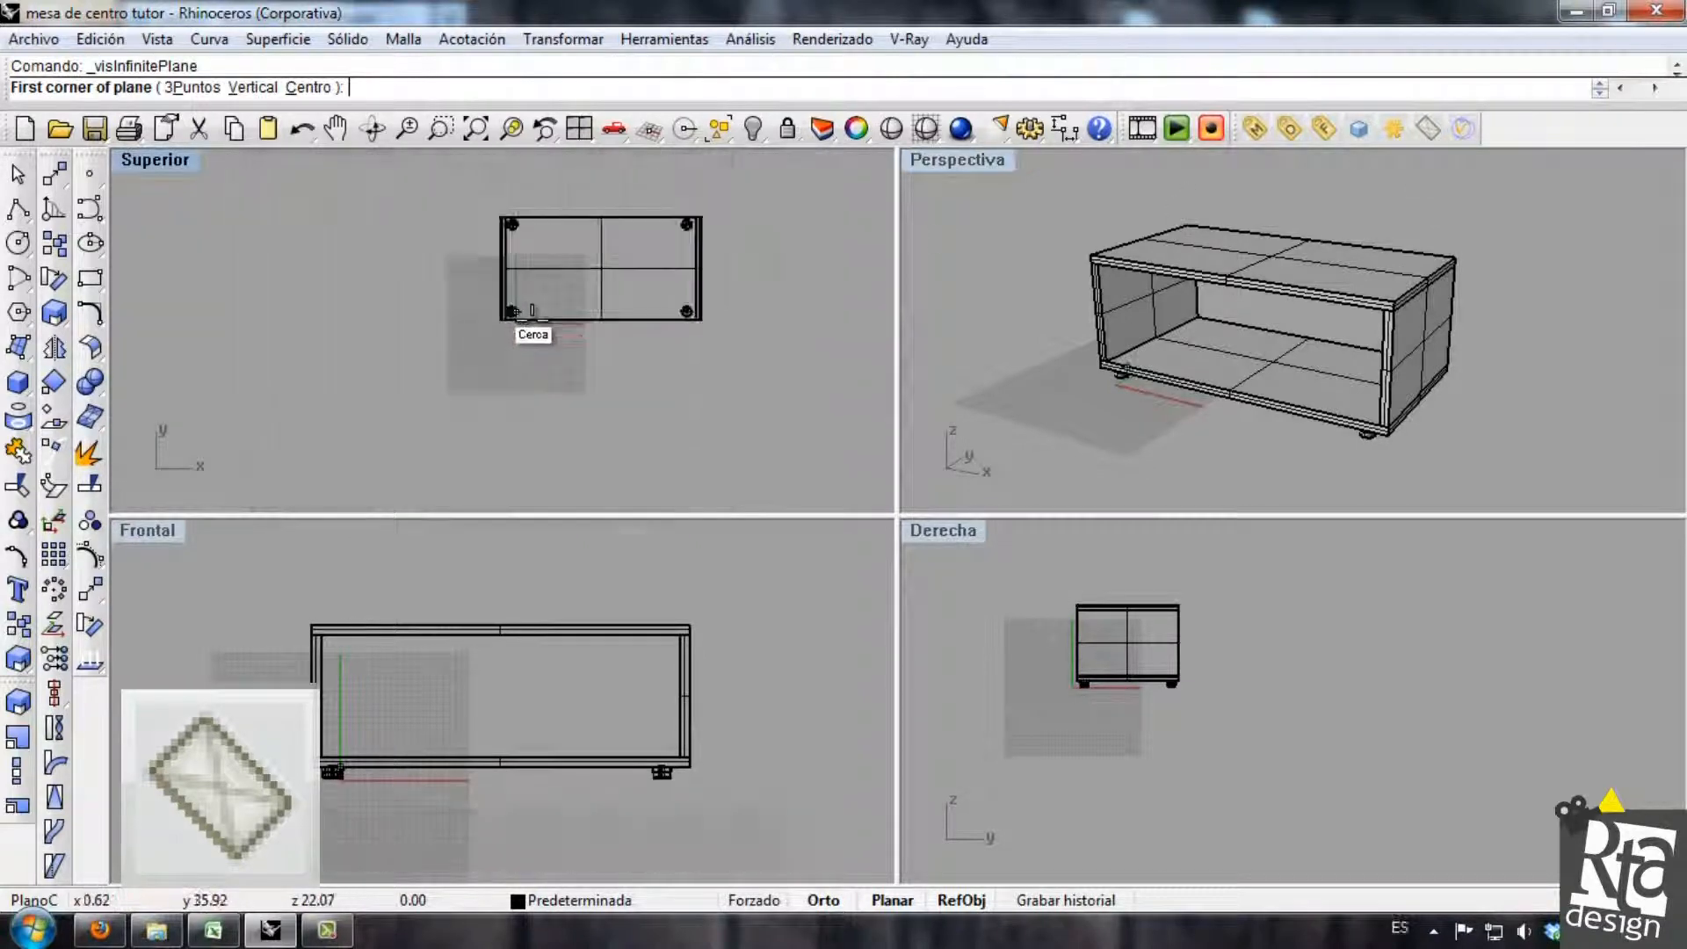
pyautogui.moveTo(517, 356); pyautogui.dragTo(466, 400, button='right')
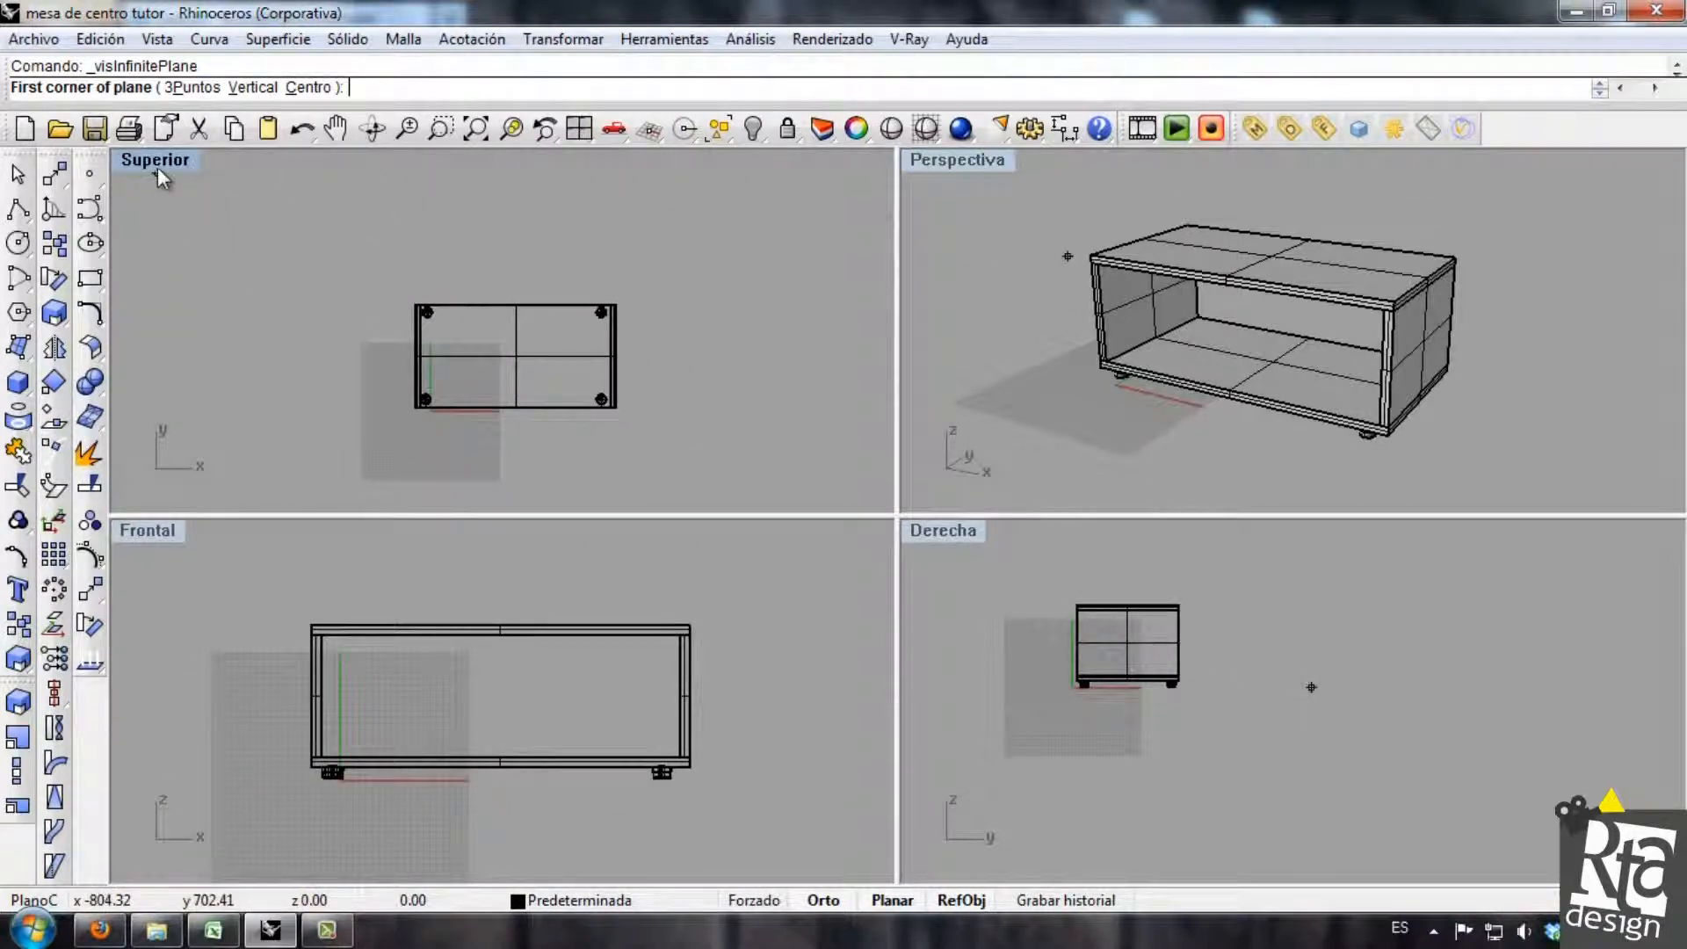
pyautogui.click(281, 233)
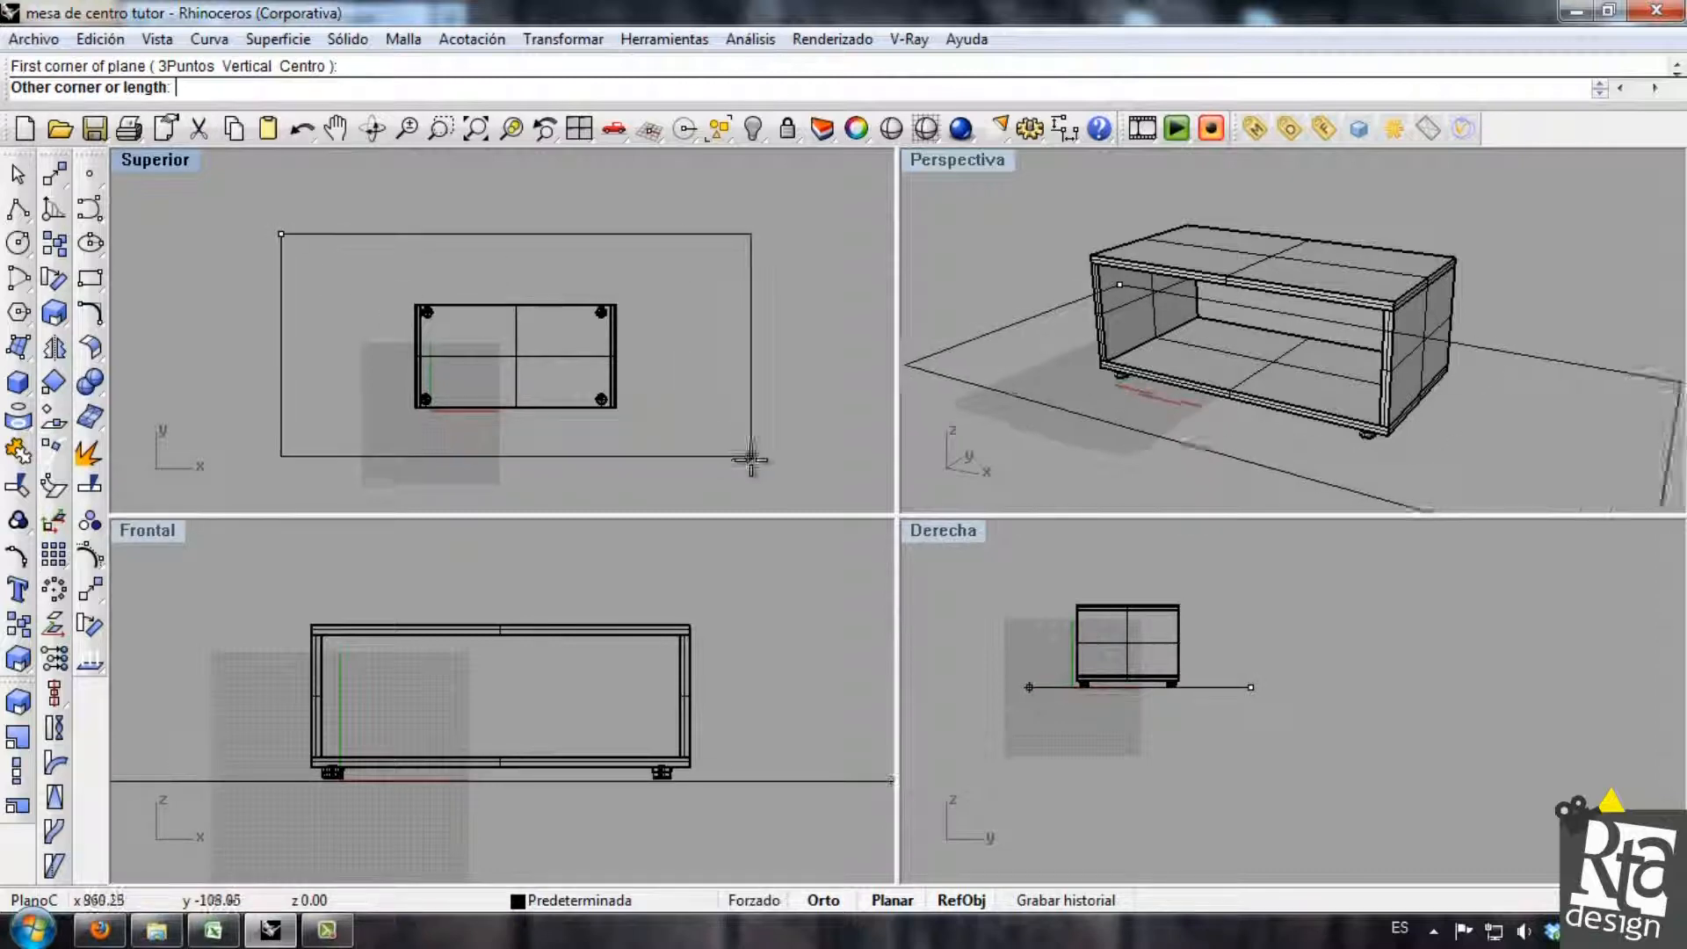
pyautogui.click(776, 484)
# Raise the ground plane in the front view to the underside of the table's feet and deselect it.
pyautogui.moveTo(1325, 413); pyautogui.dragTo(1139, 376, button='right')
pyautogui.scroll(6, 1139, 376)
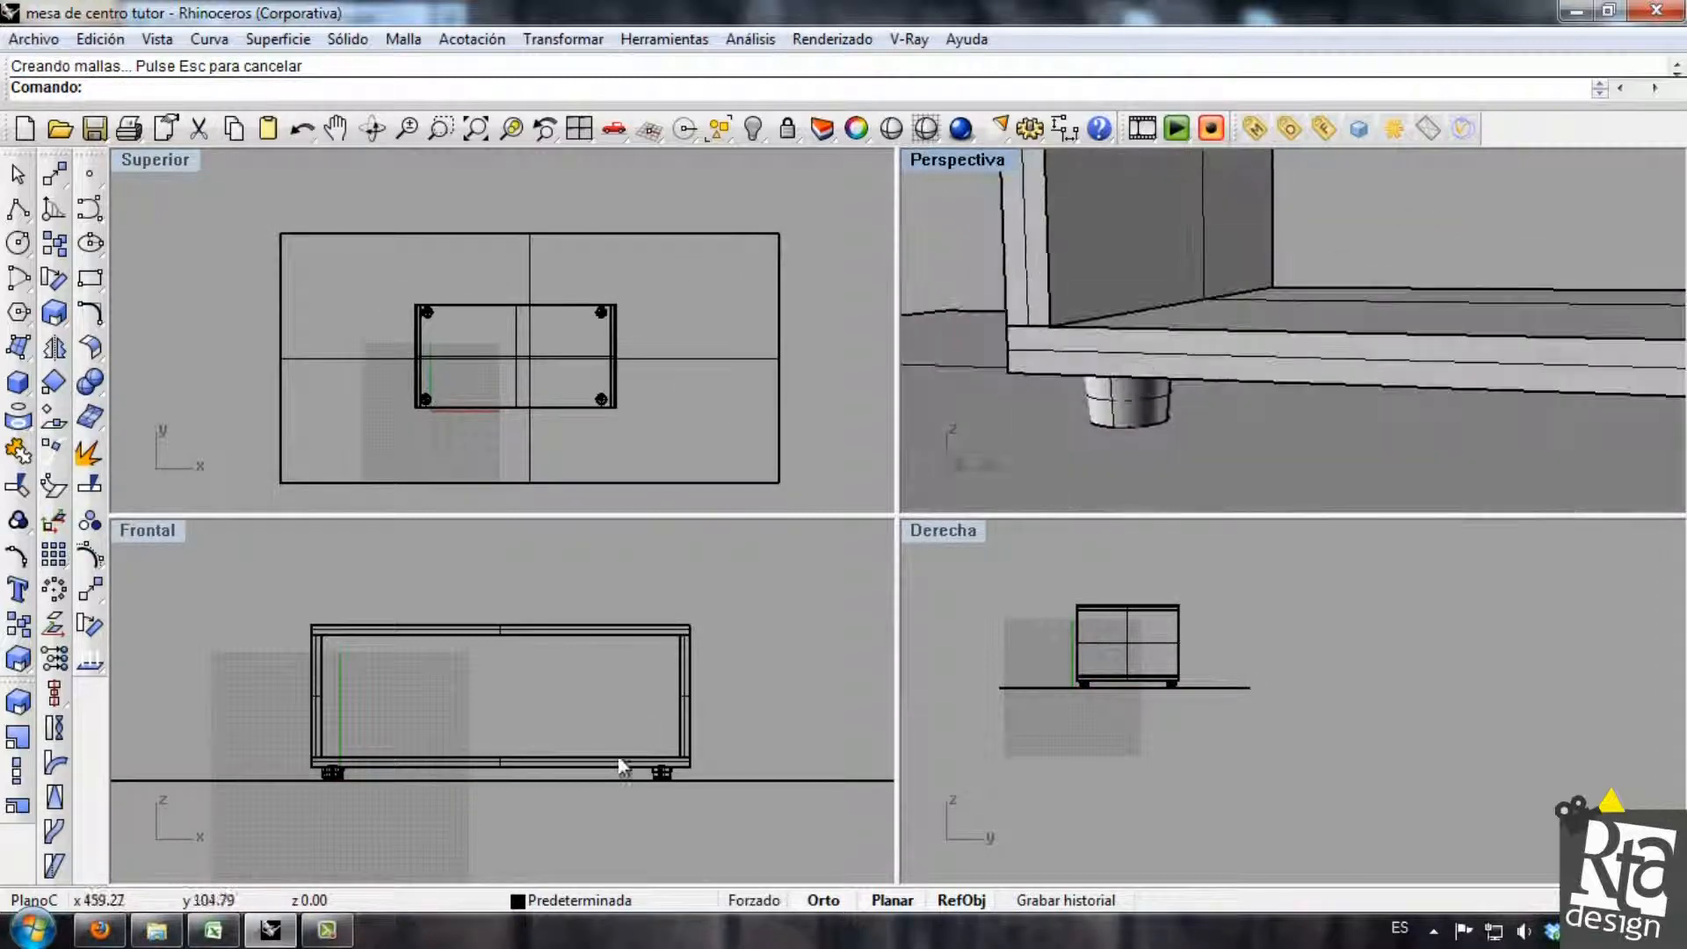
pyautogui.scroll(6, 707, 766)
pyautogui.scroll(4, 707, 766)
pyautogui.click(727, 788)
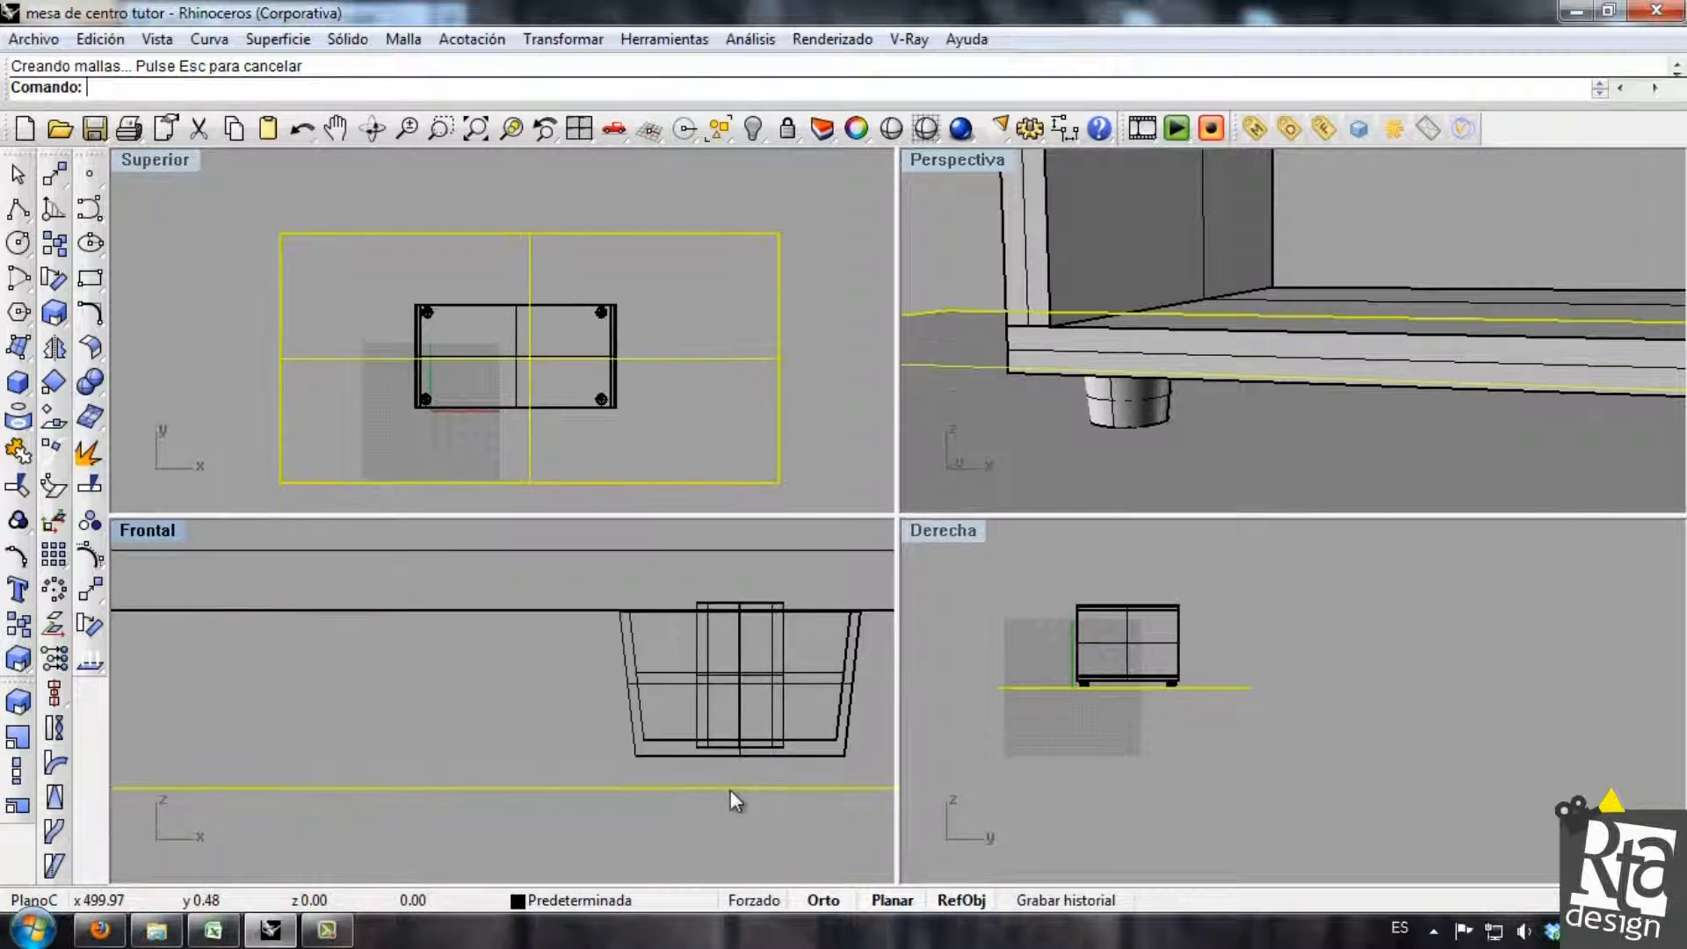
pyautogui.moveTo(745, 791); pyautogui.dragTo(752, 762)
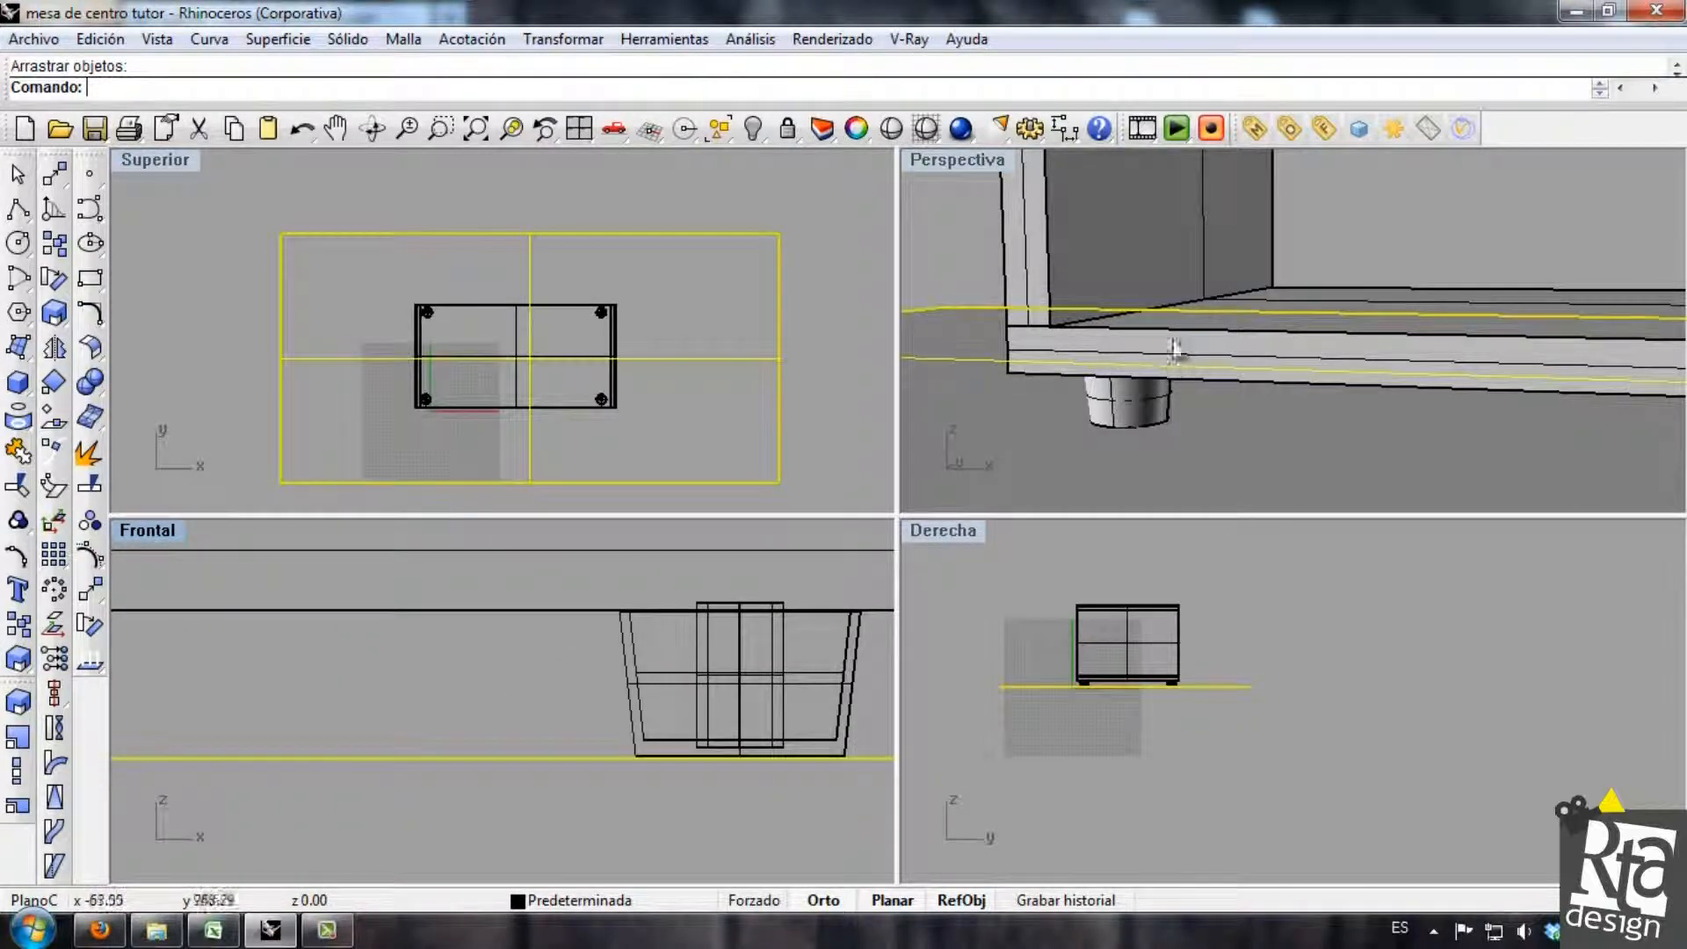
pyautogui.click(976, 247)
pyautogui.scroll(-10, 1220, 343)
pyautogui.moveTo(1274, 284); pyautogui.dragTo(1186, 355, button='right')
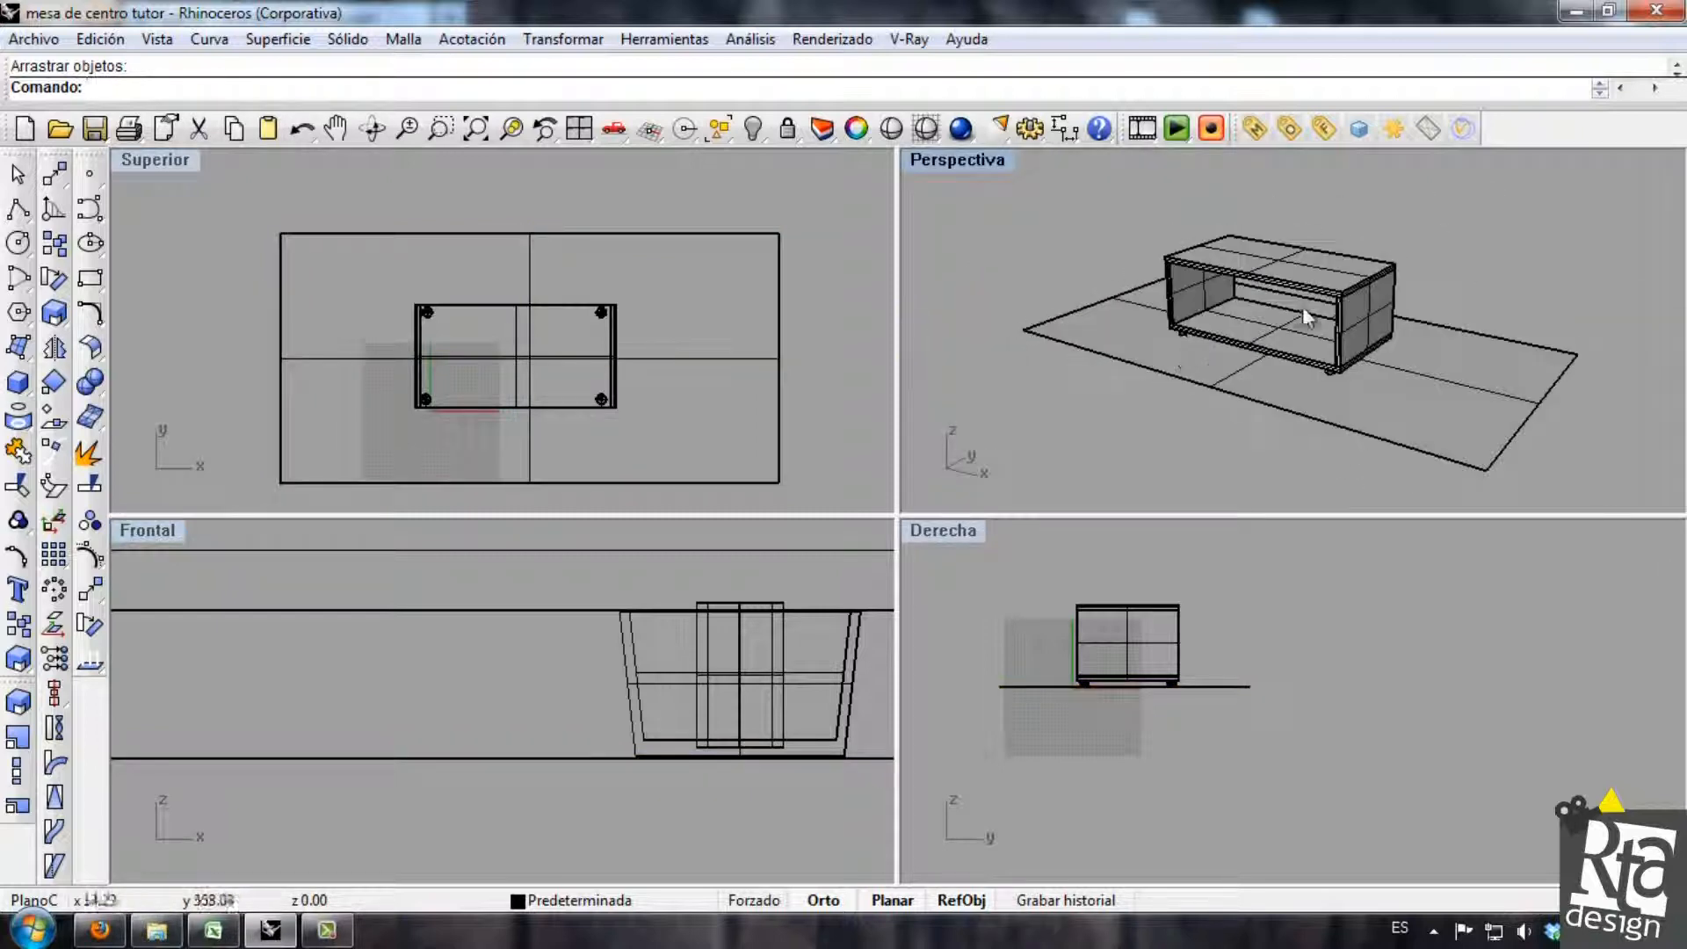
pyautogui.scroll(3, 1305, 317)
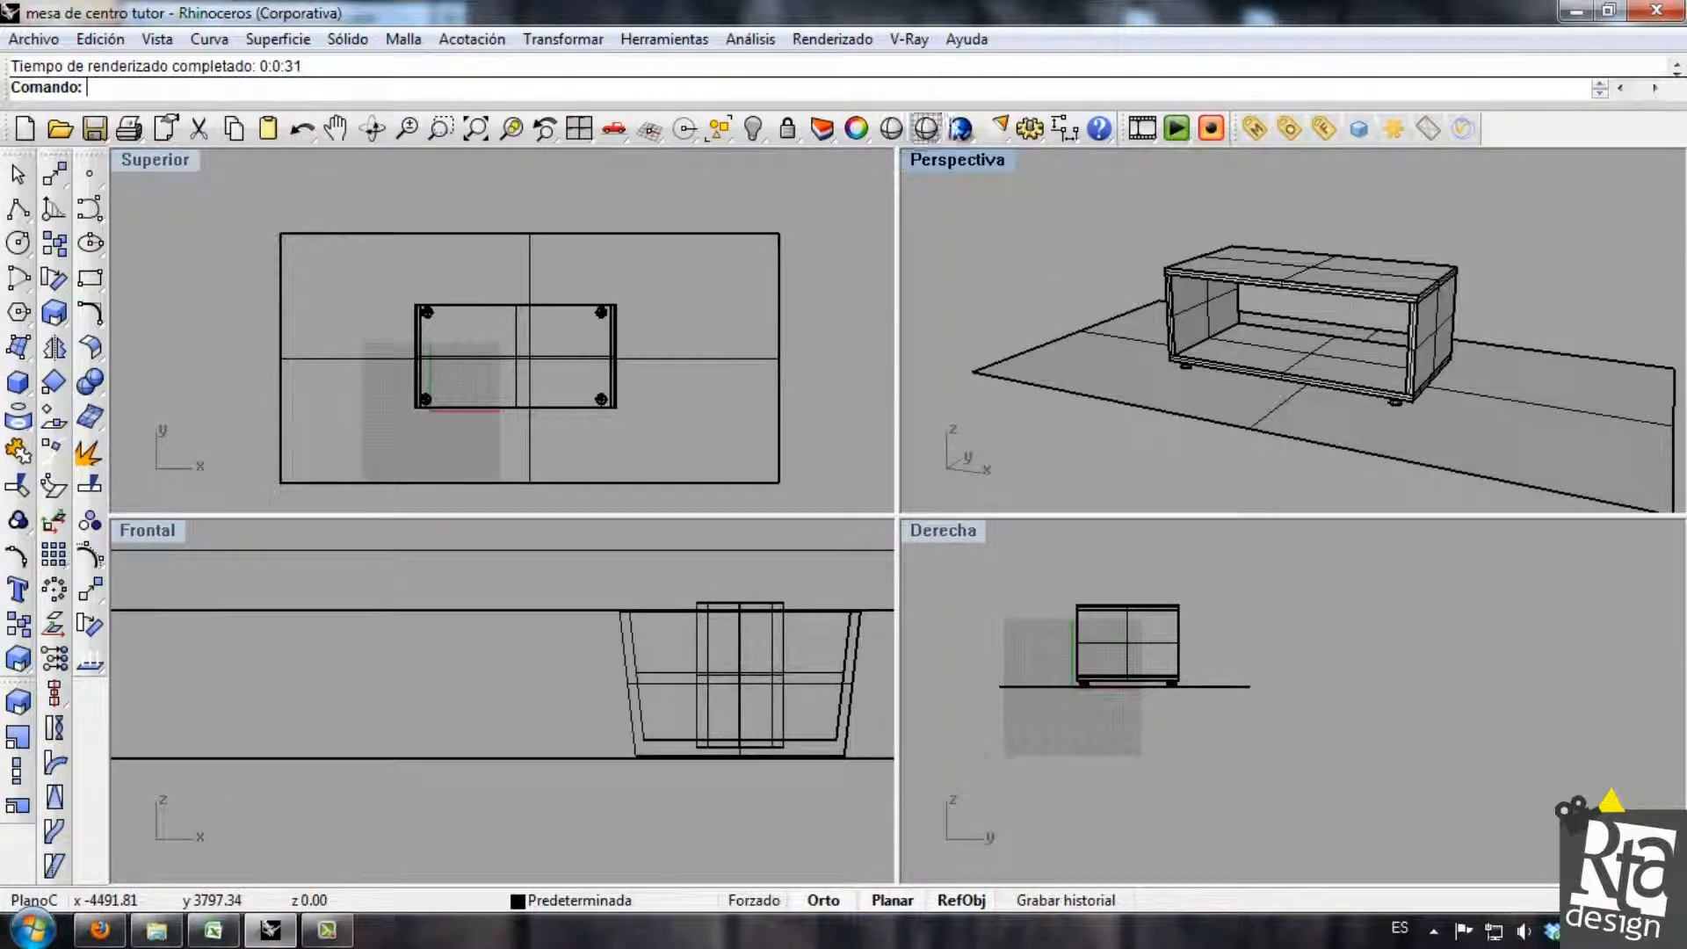
# Draw a rectangular light in the front view, wider than the table and reaching from above it down to the ground.
pyautogui.click(1002, 134)
pyautogui.click(1139, 161)
pyautogui.scroll(-6, 672, 360)
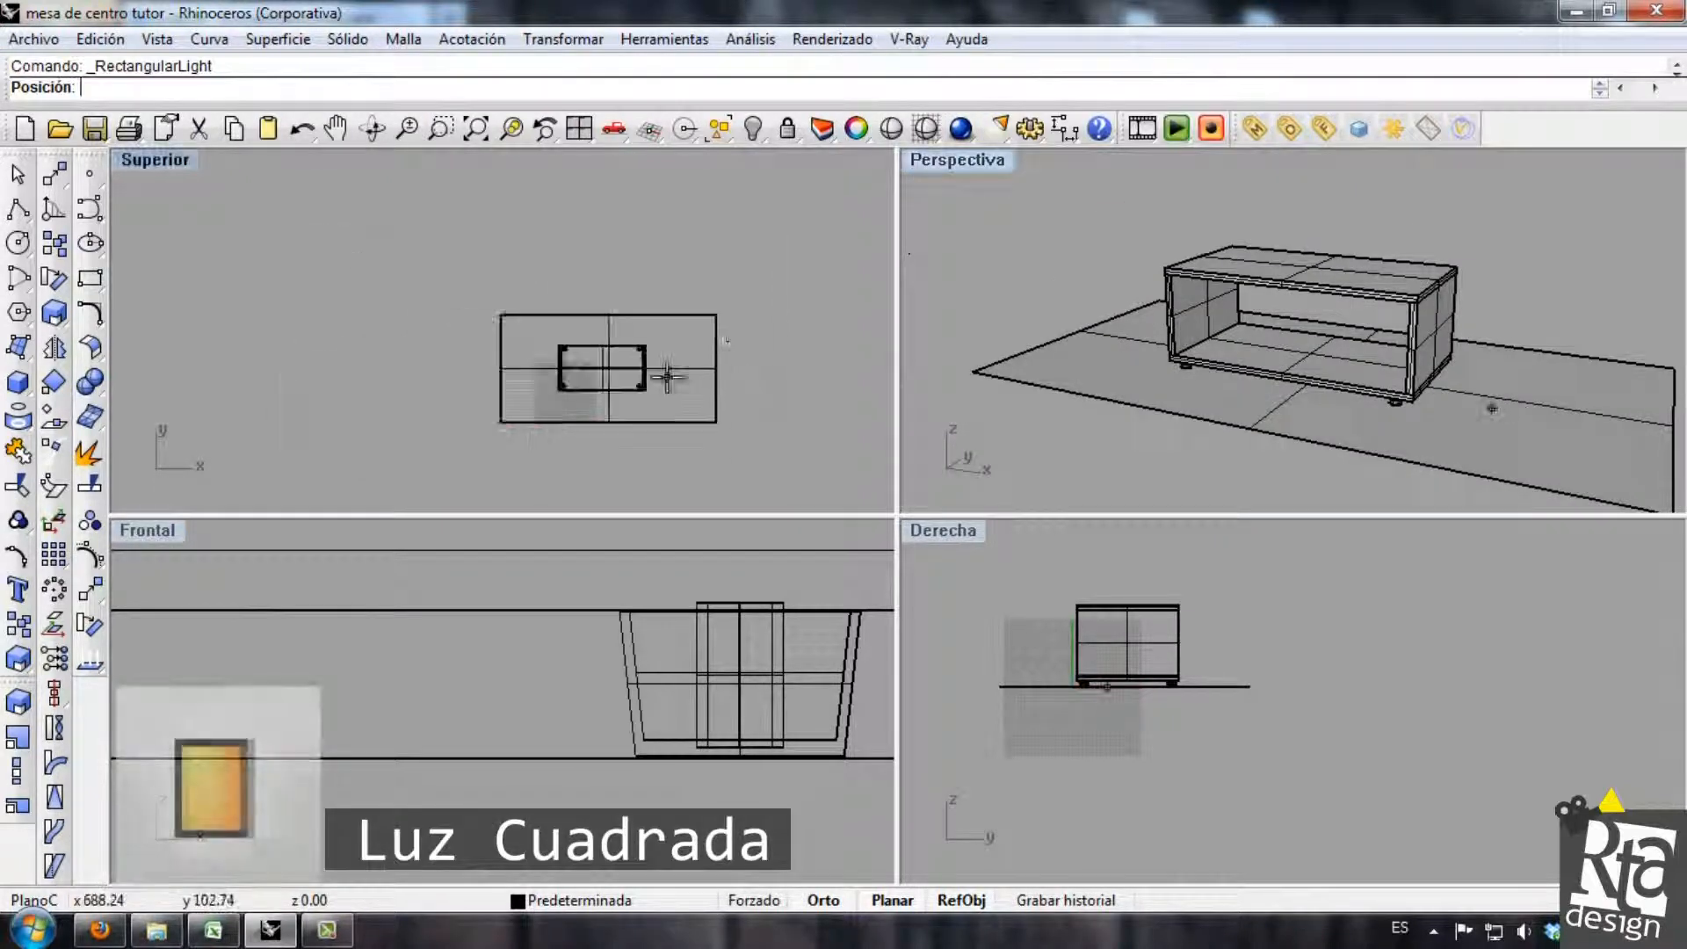
pyautogui.scroll(-4, 646, 659)
pyautogui.scroll(-4, 624, 625)
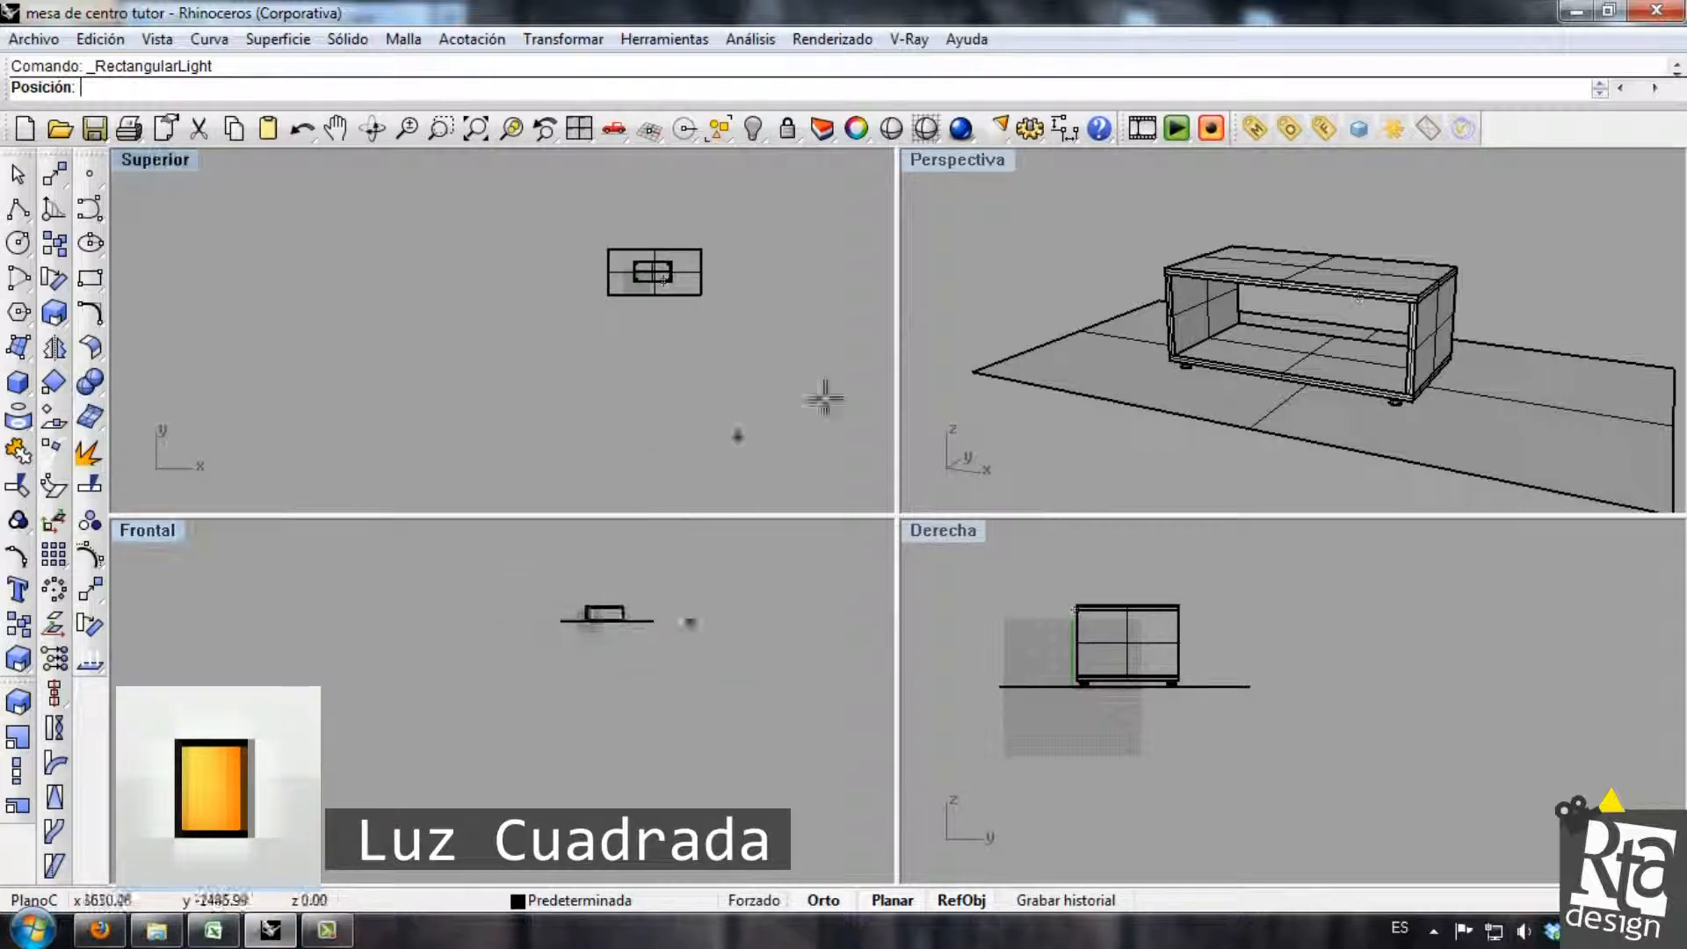
pyautogui.click(998, 132)
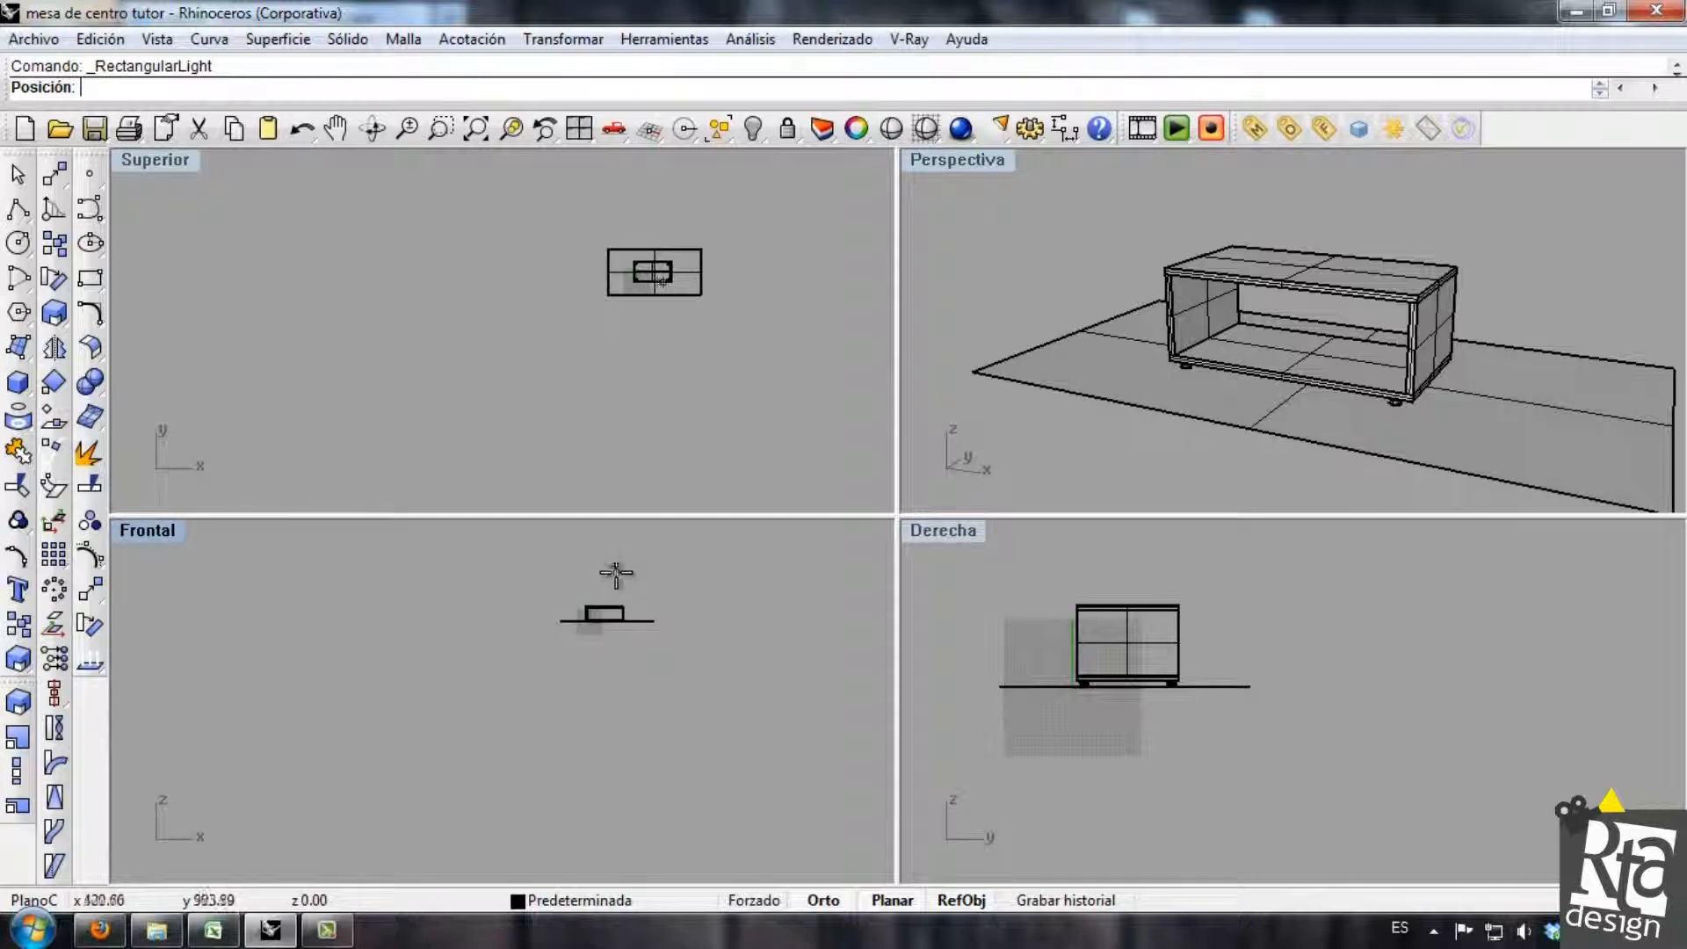
pyautogui.scroll(5, 614, 576)
pyautogui.click(697, 583)
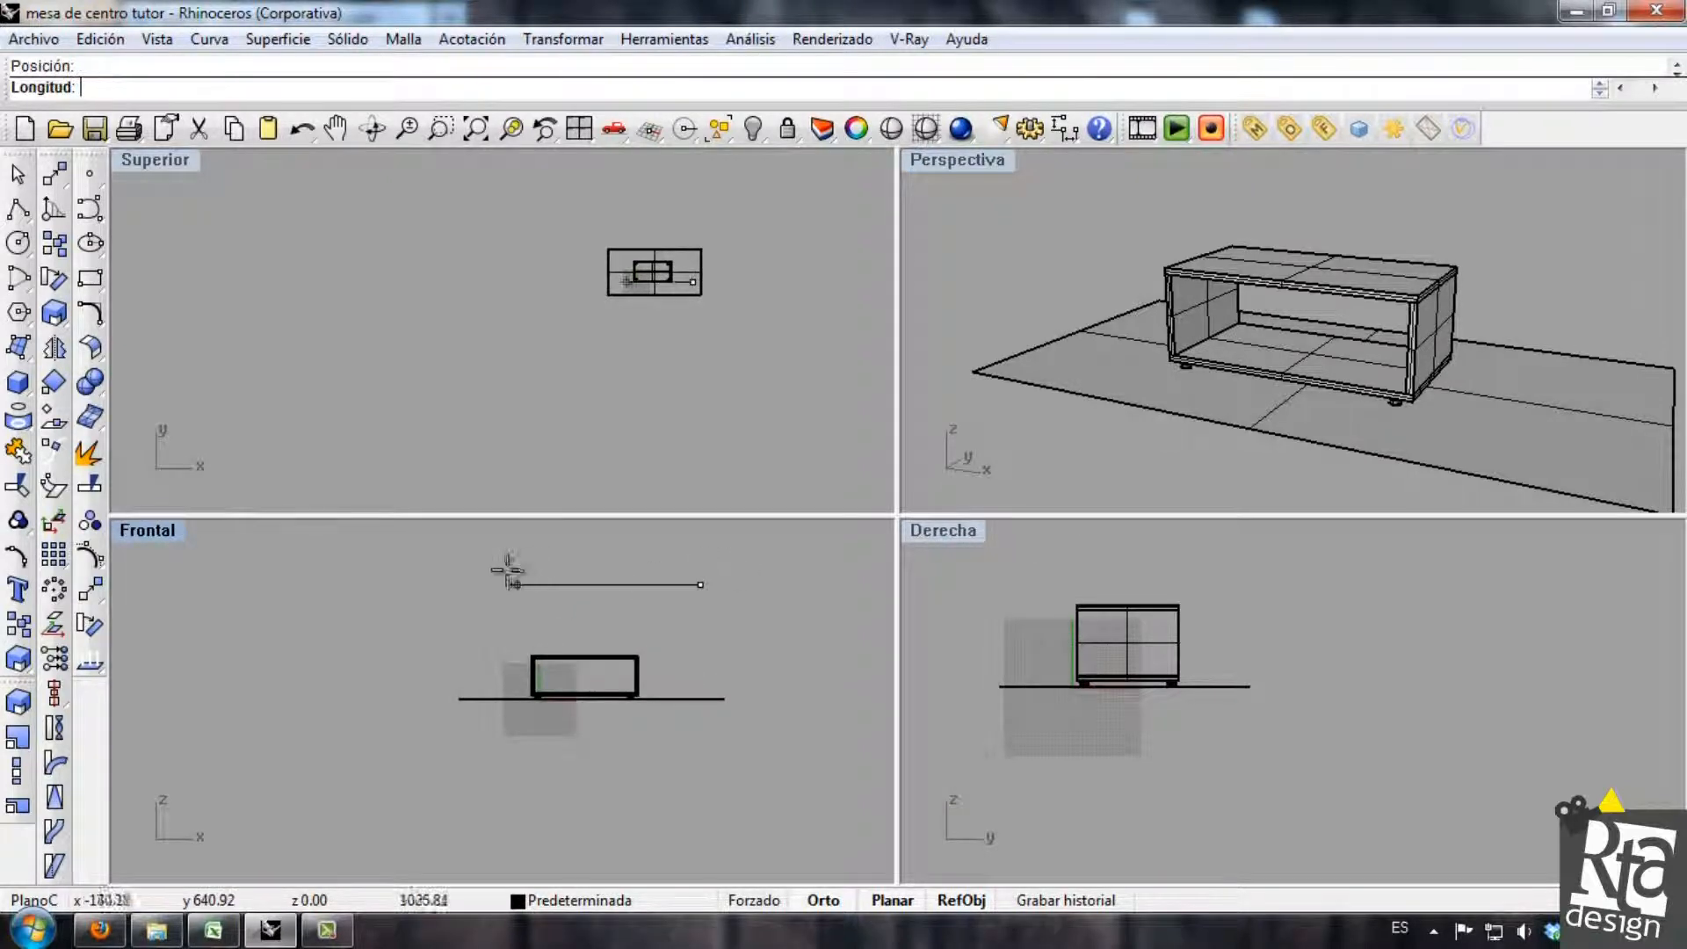
pyautogui.click(470, 584)
pyautogui.click(497, 695)
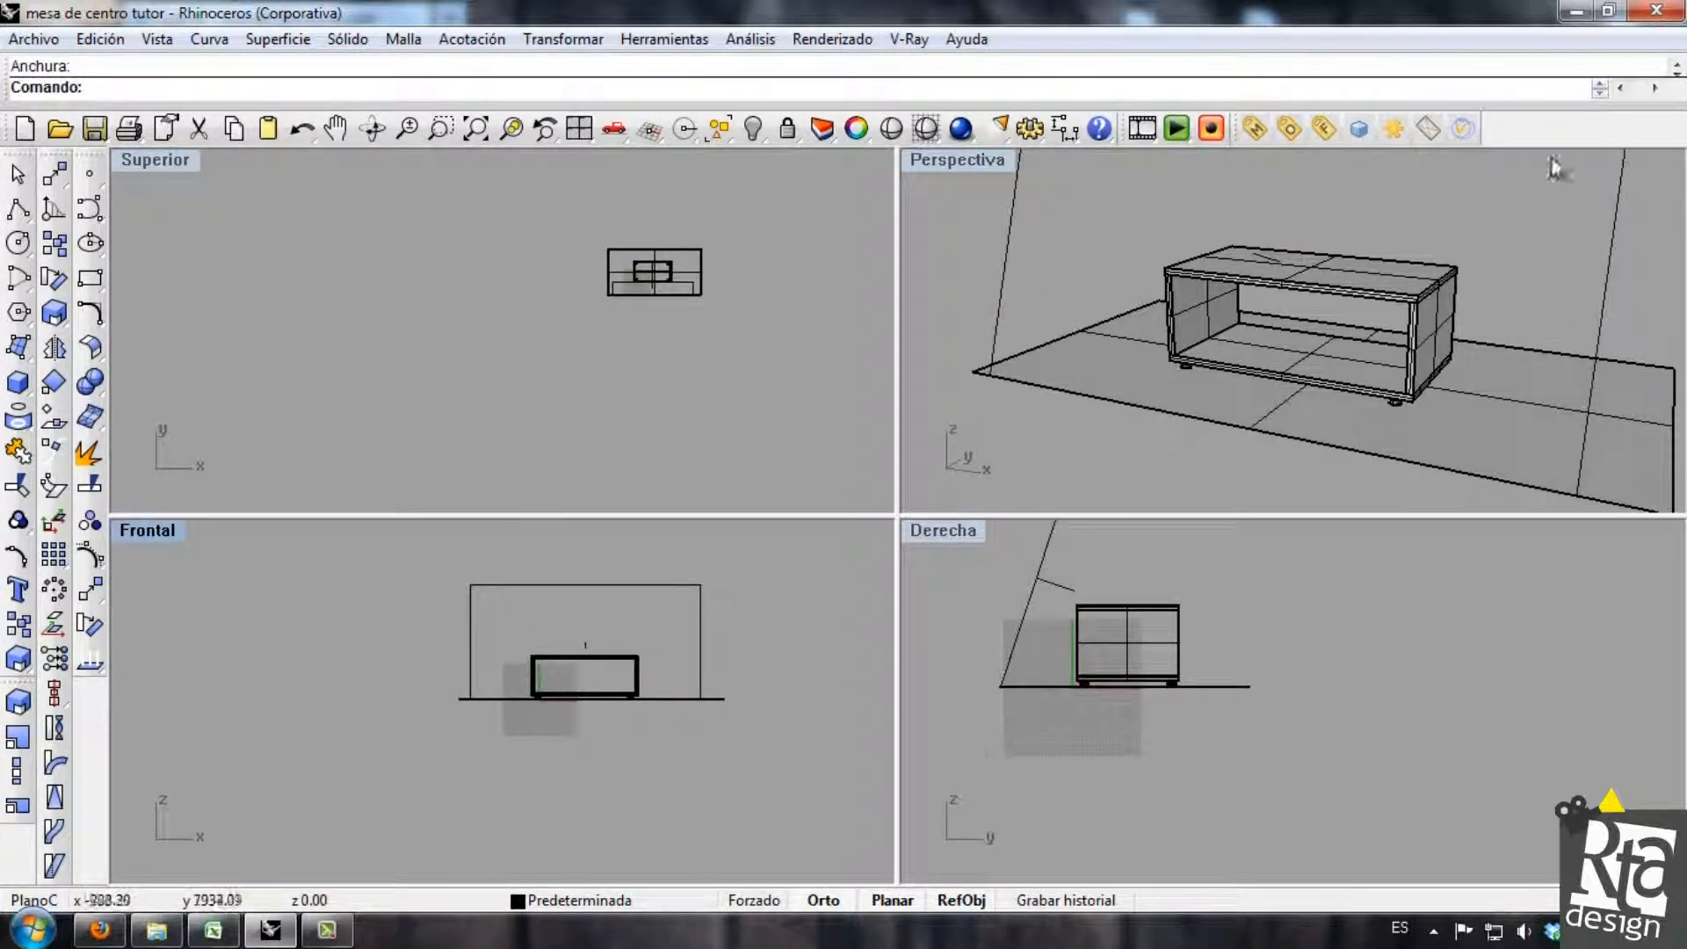
# Move the rectangular light in the right view to a position in front of and above the table.
pyautogui.click(1608, 278)
pyautogui.scroll(-3, 1064, 694)
pyautogui.moveTo(1056, 657); pyautogui.dragTo(1004, 613)
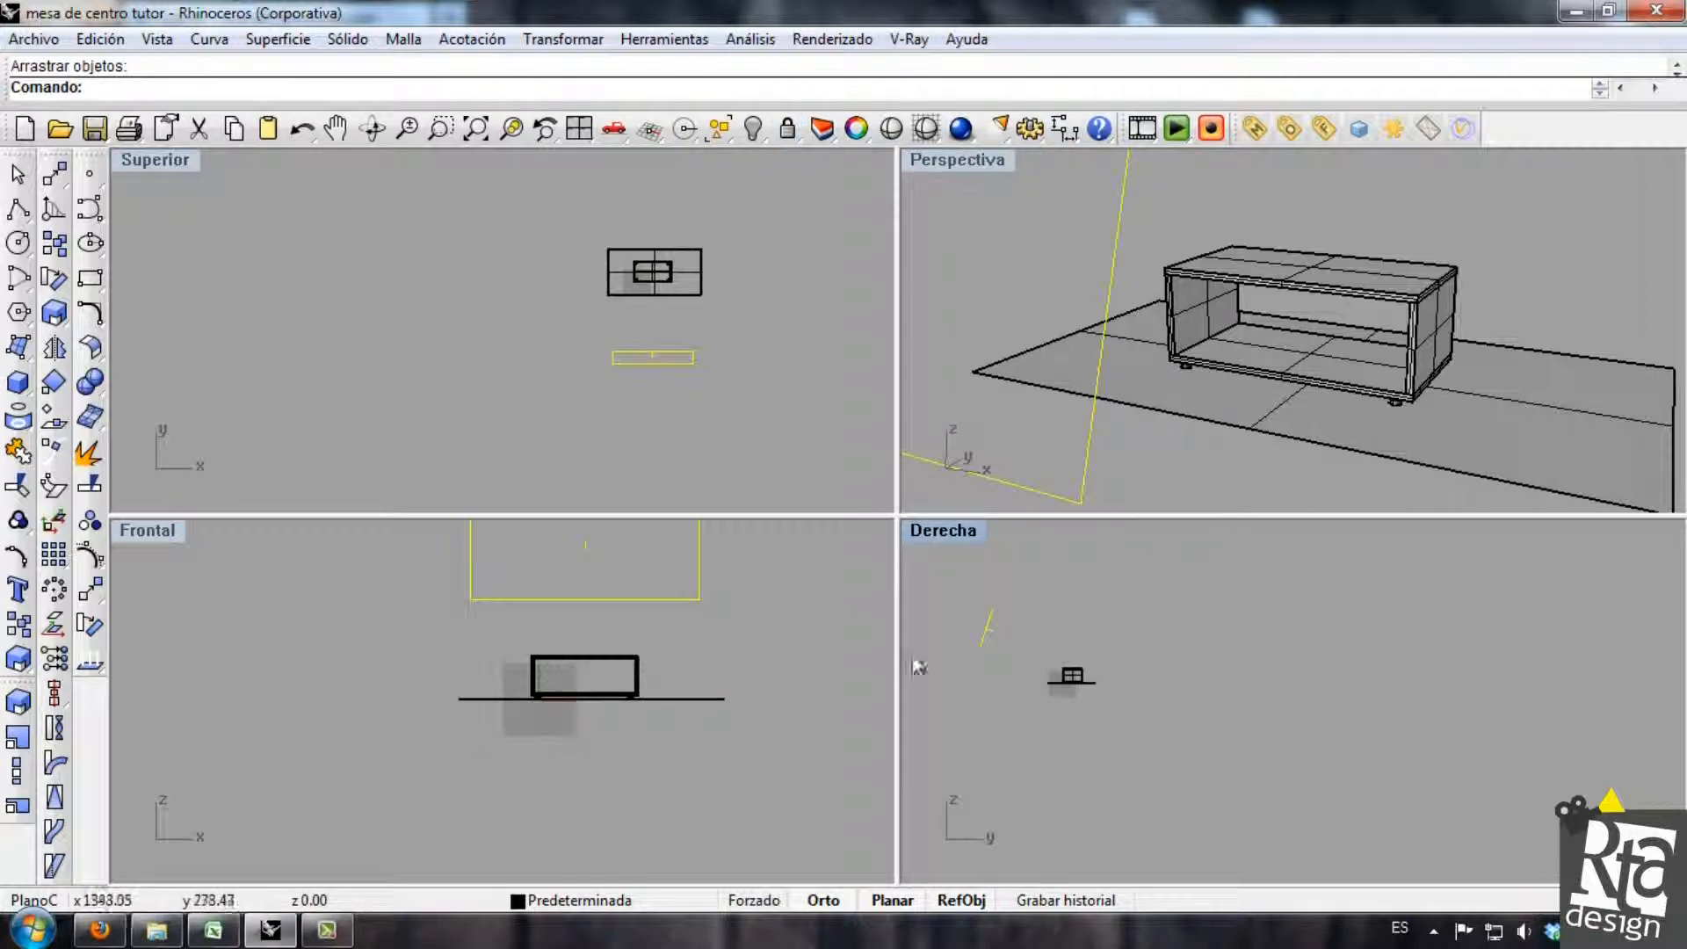
pyautogui.scroll(5, 1054, 668)
pyautogui.scroll(-3, 590, 783)
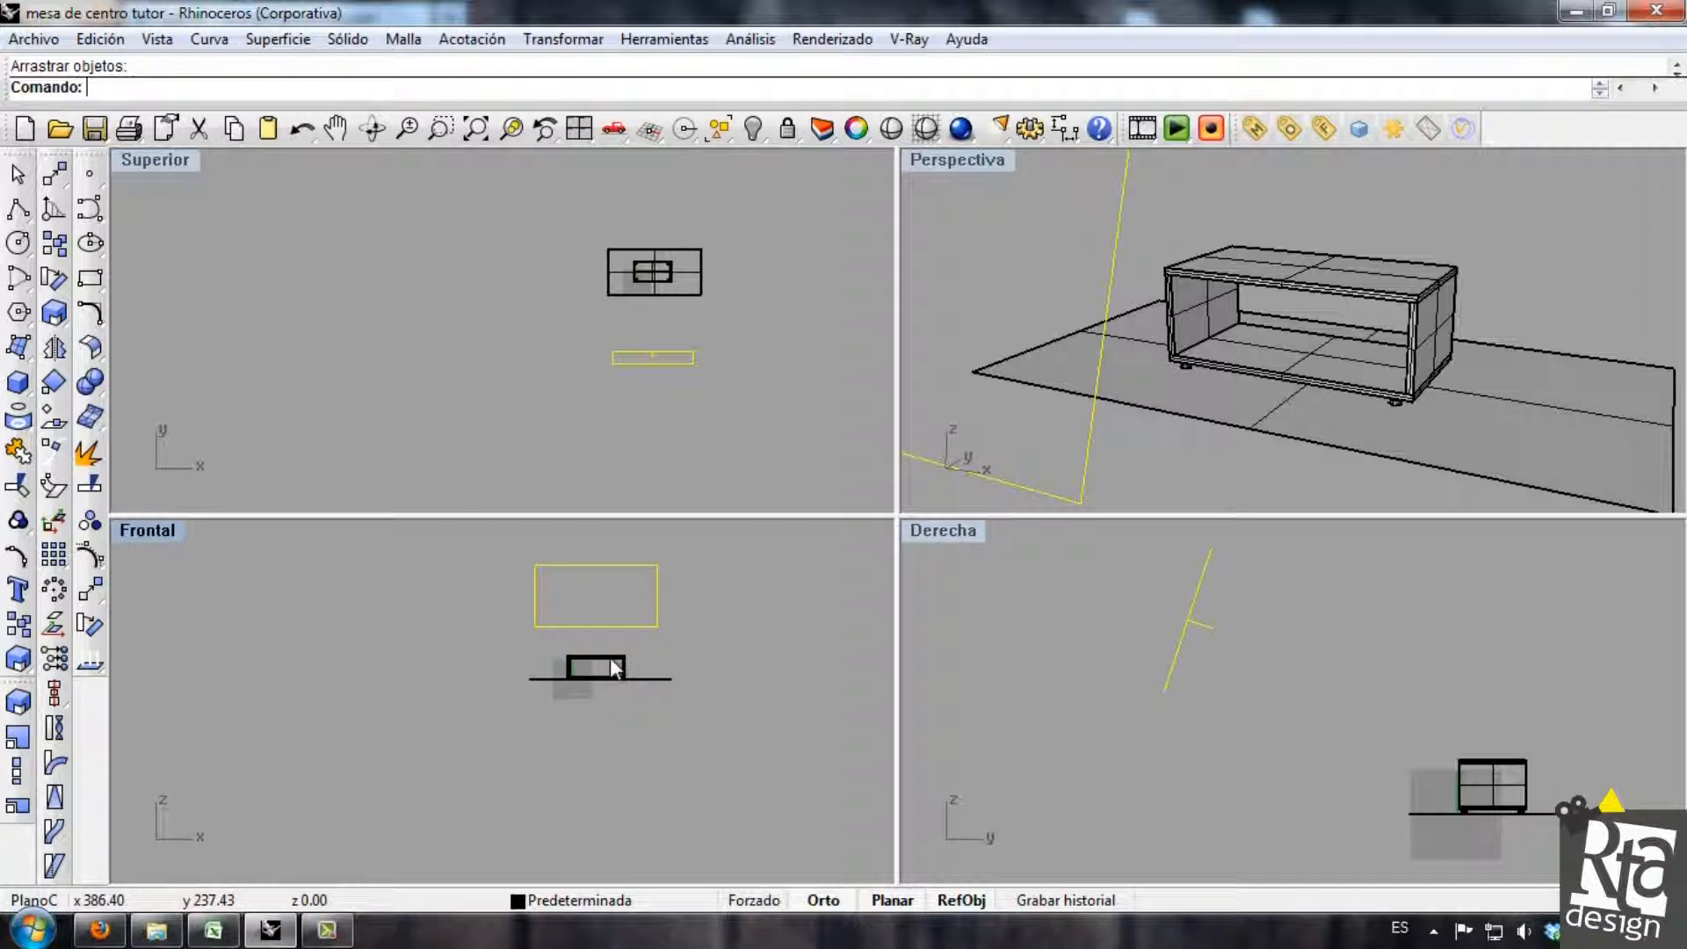
pyautogui.scroll(1, 655, 330)
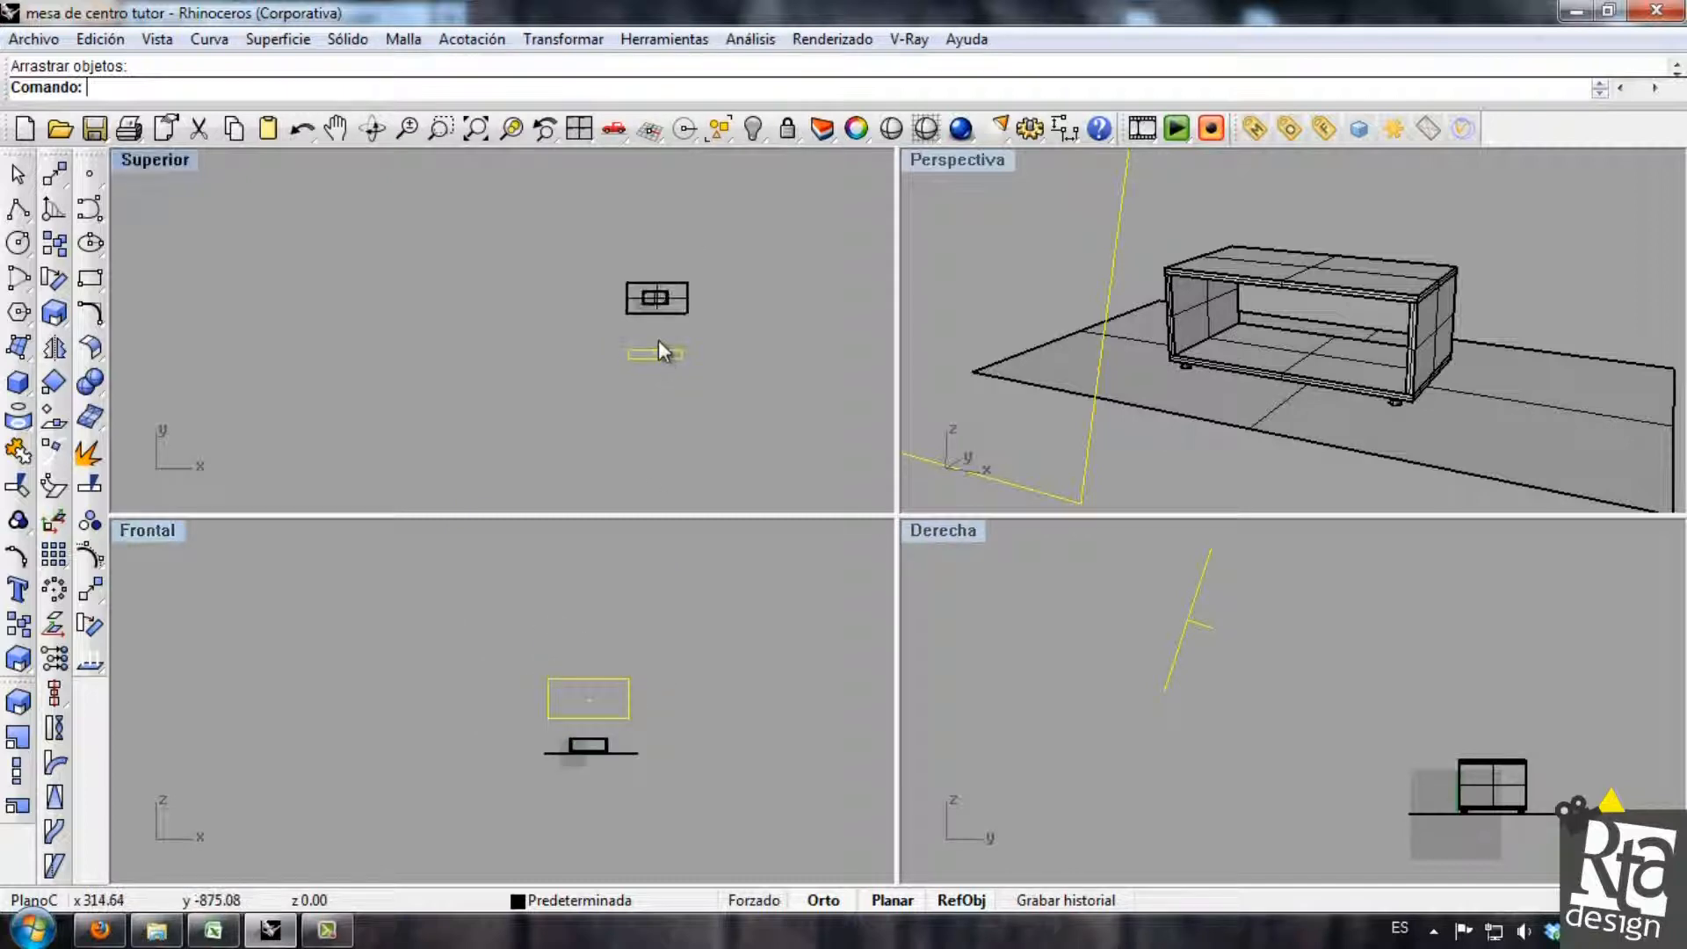
# In the rectangular light's Light properties, keep it on, set the multiplier to 0.5 and make it Invisible.
pyautogui.click(857, 129)
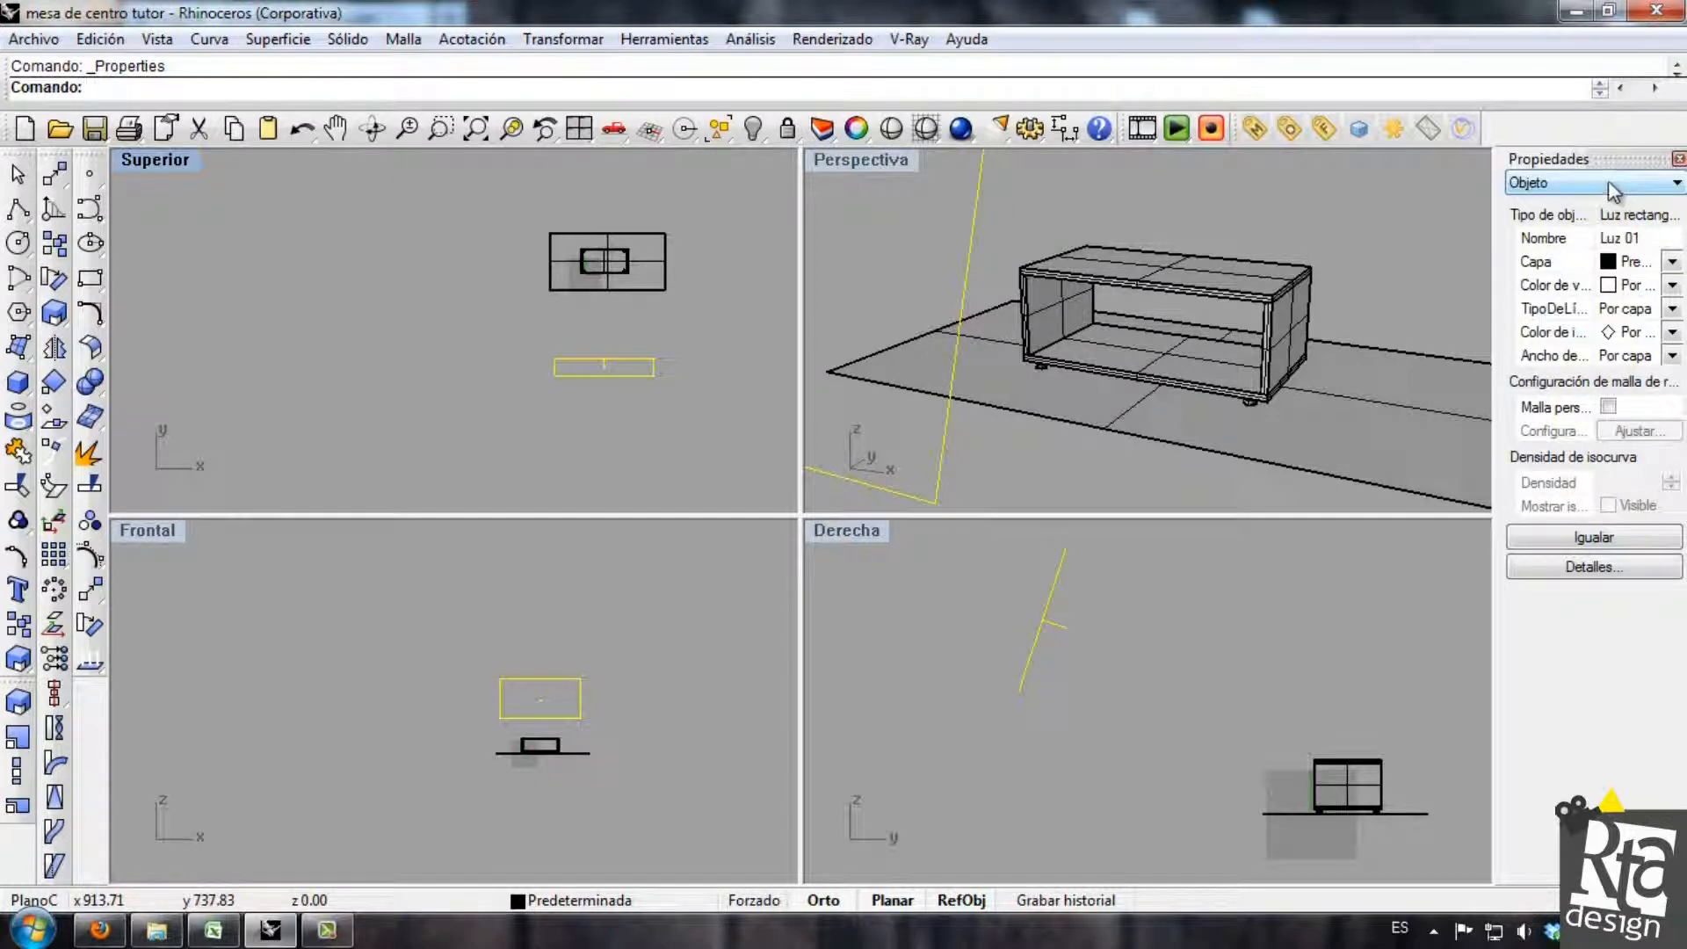
pyautogui.click(1655, 185)
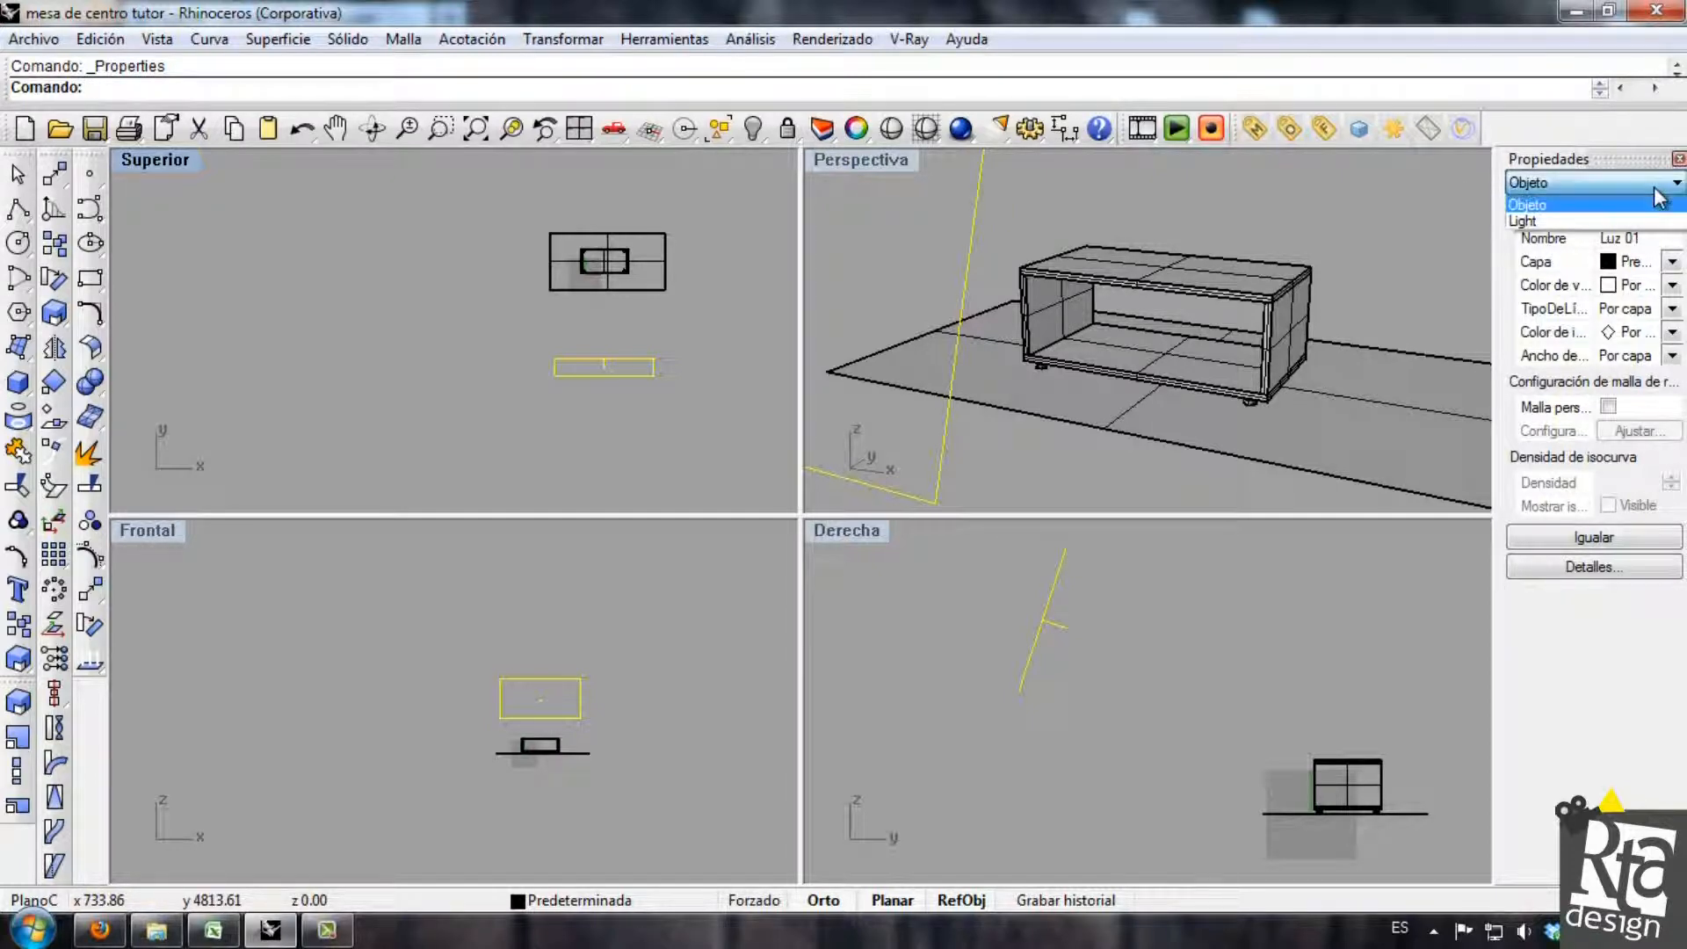
pyautogui.click(1617, 221)
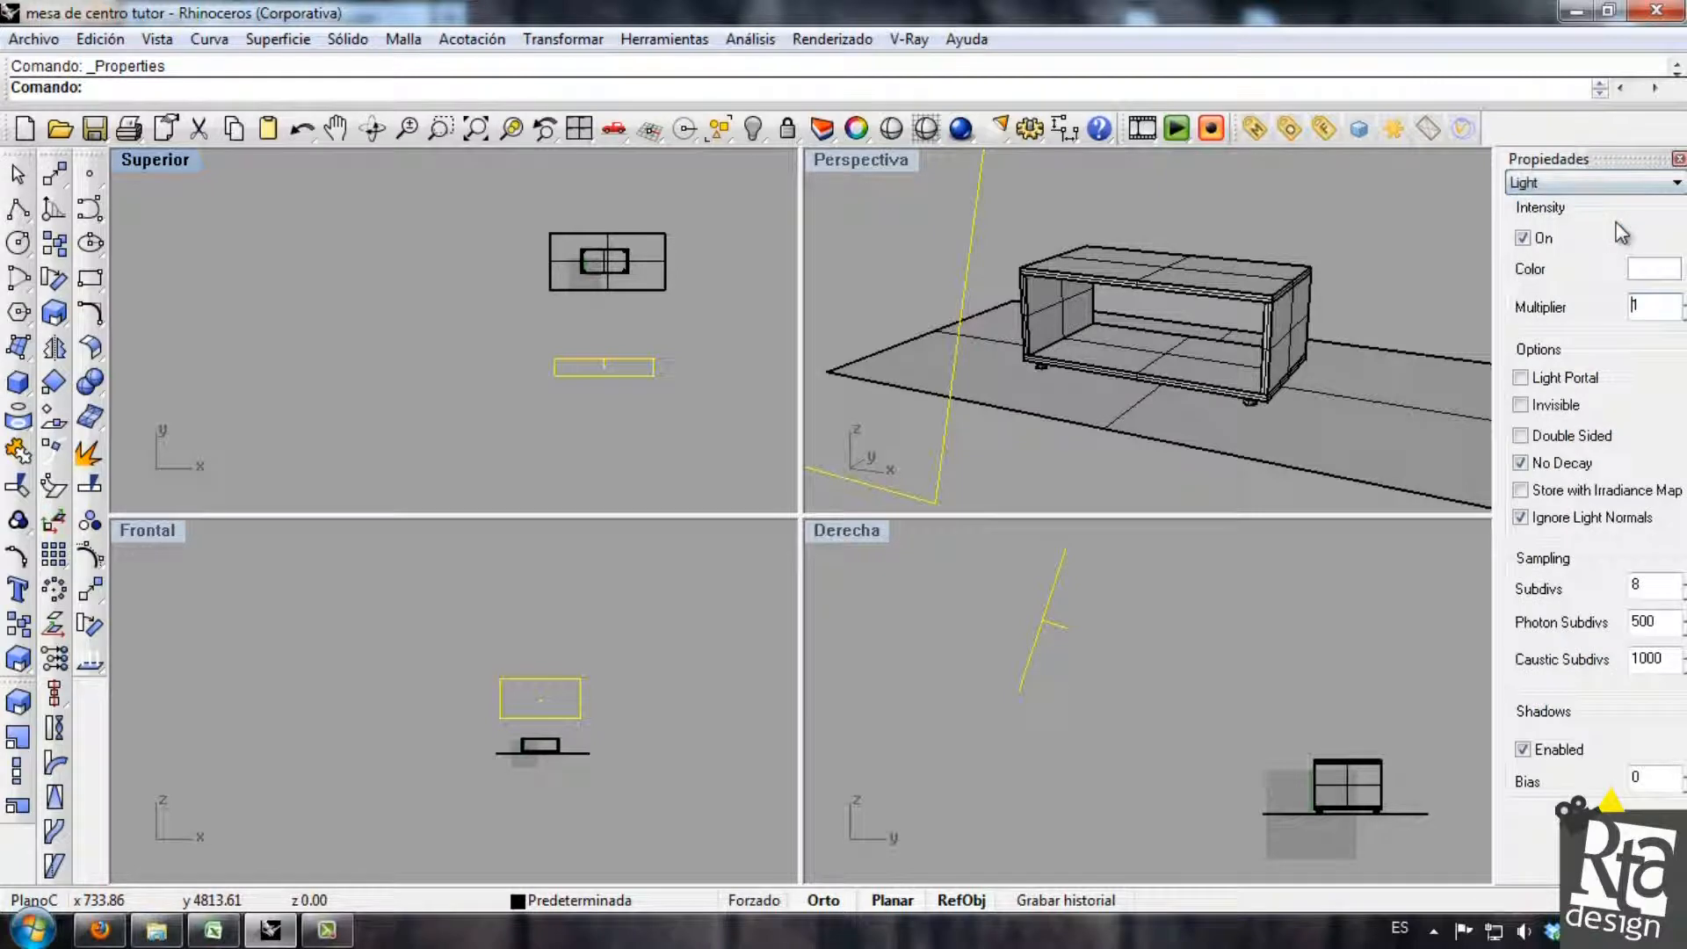
pyautogui.click(1520, 239)
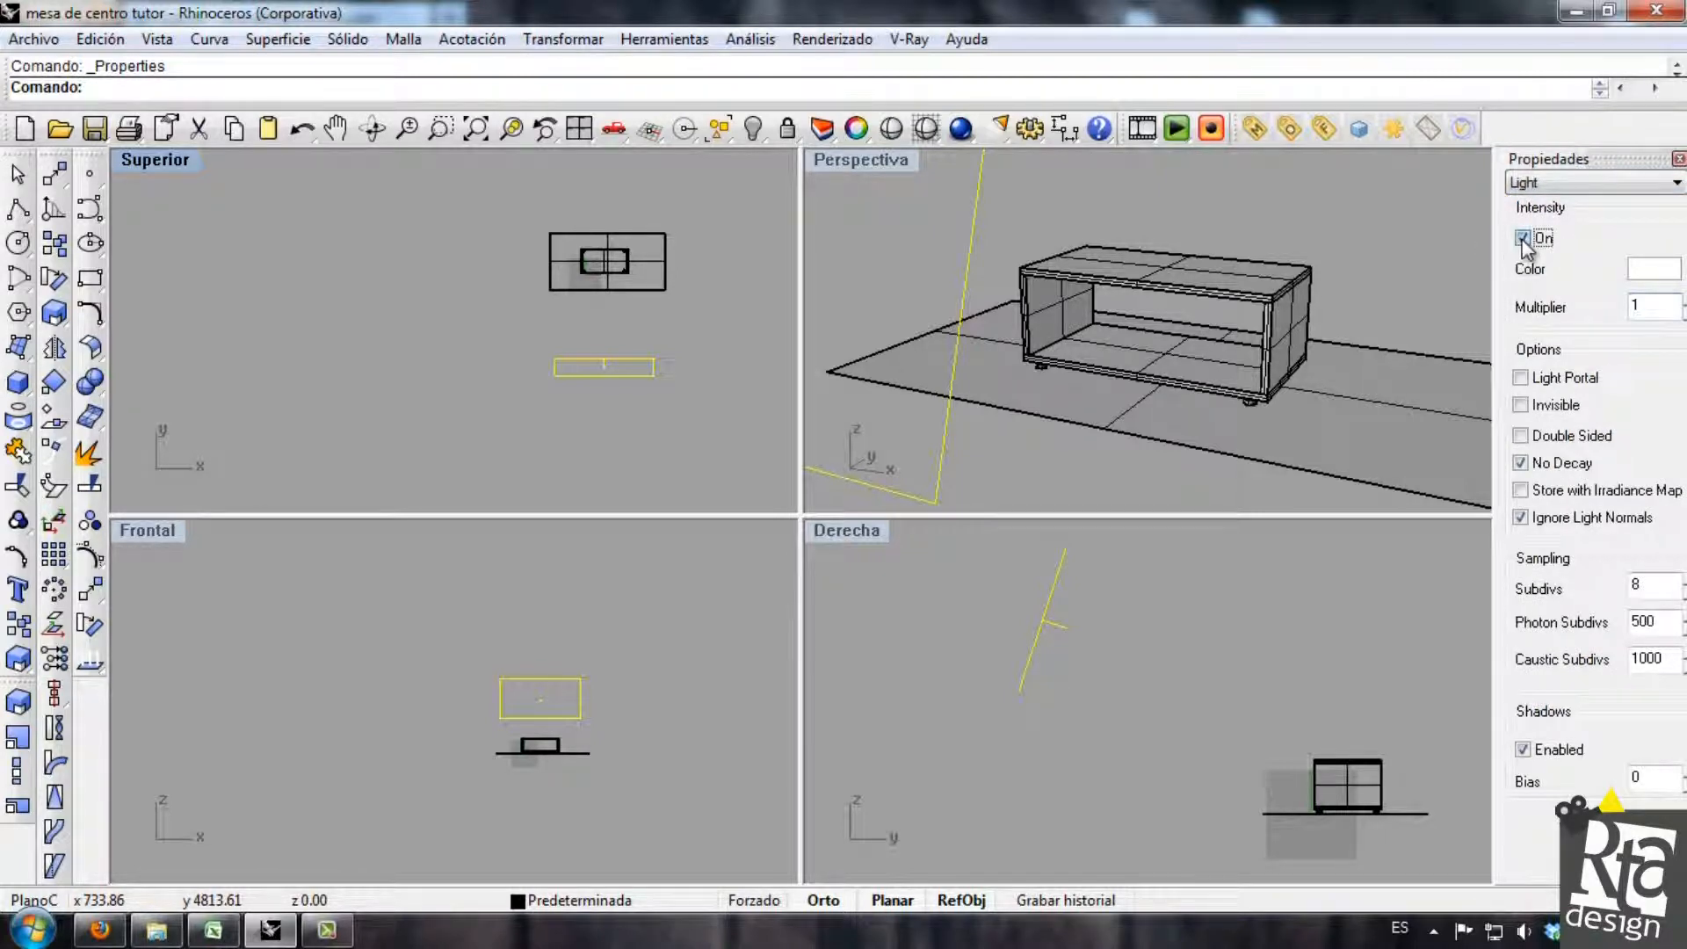
pyautogui.click(1522, 239)
pyautogui.doubleClick(1658, 307)
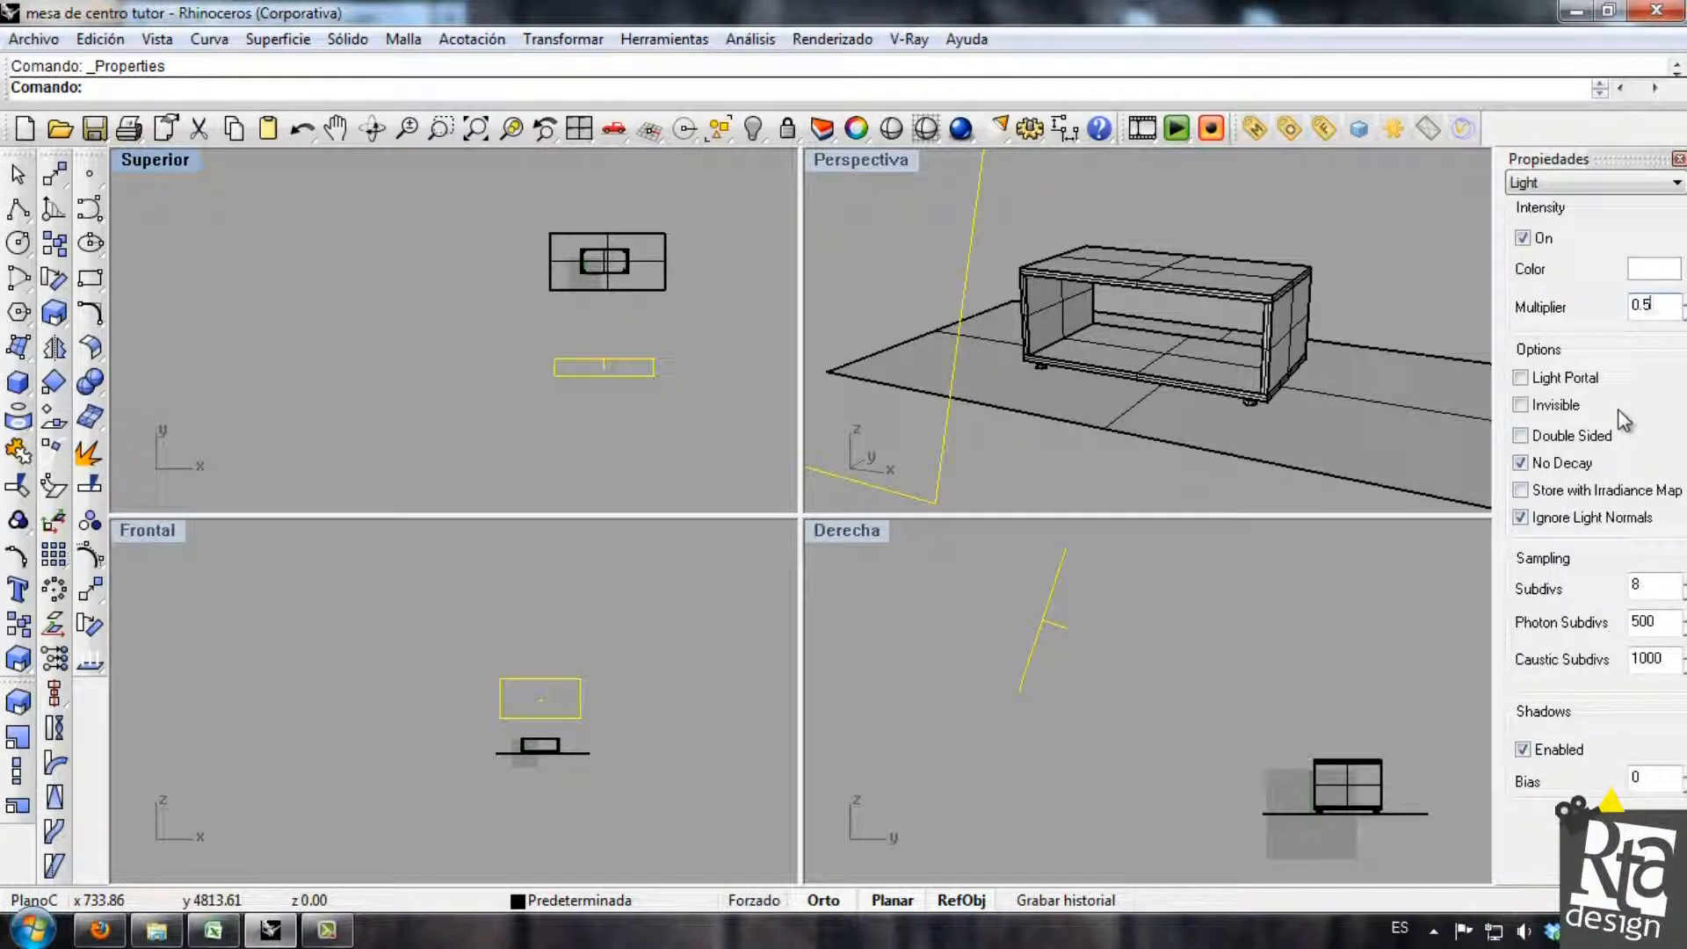
pyautogui.click(1539, 405)
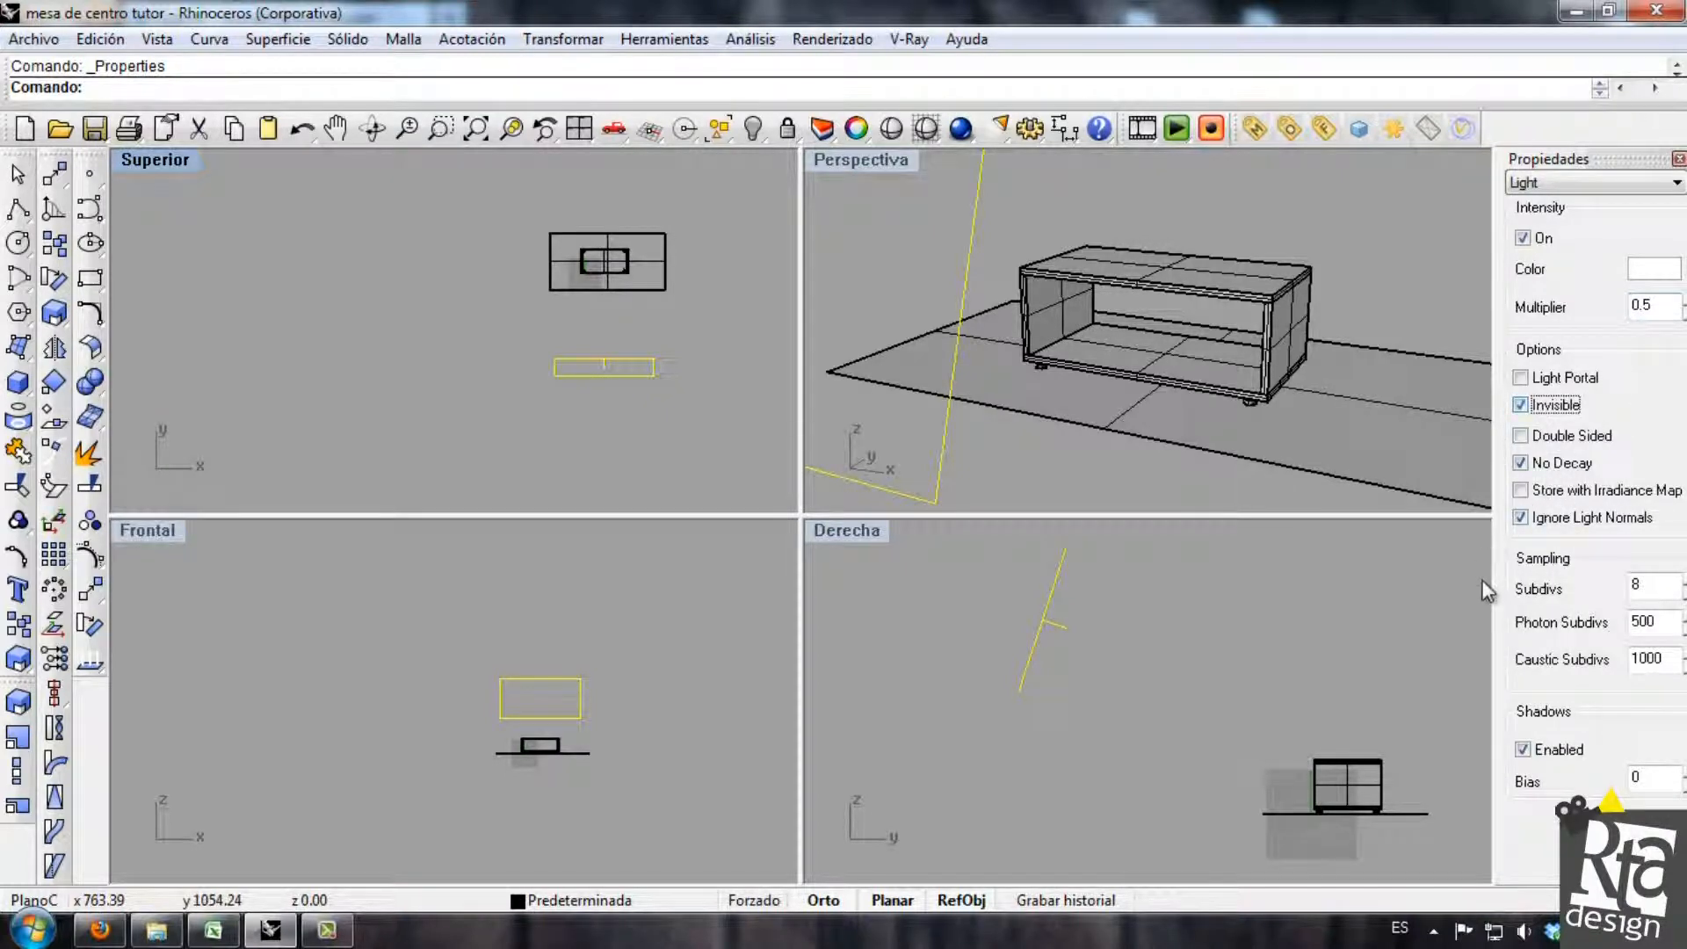
# Enable Store with Irradiance Map for the light, set its shadow bias to 30 and close the properties.
pyautogui.click(1523, 490)
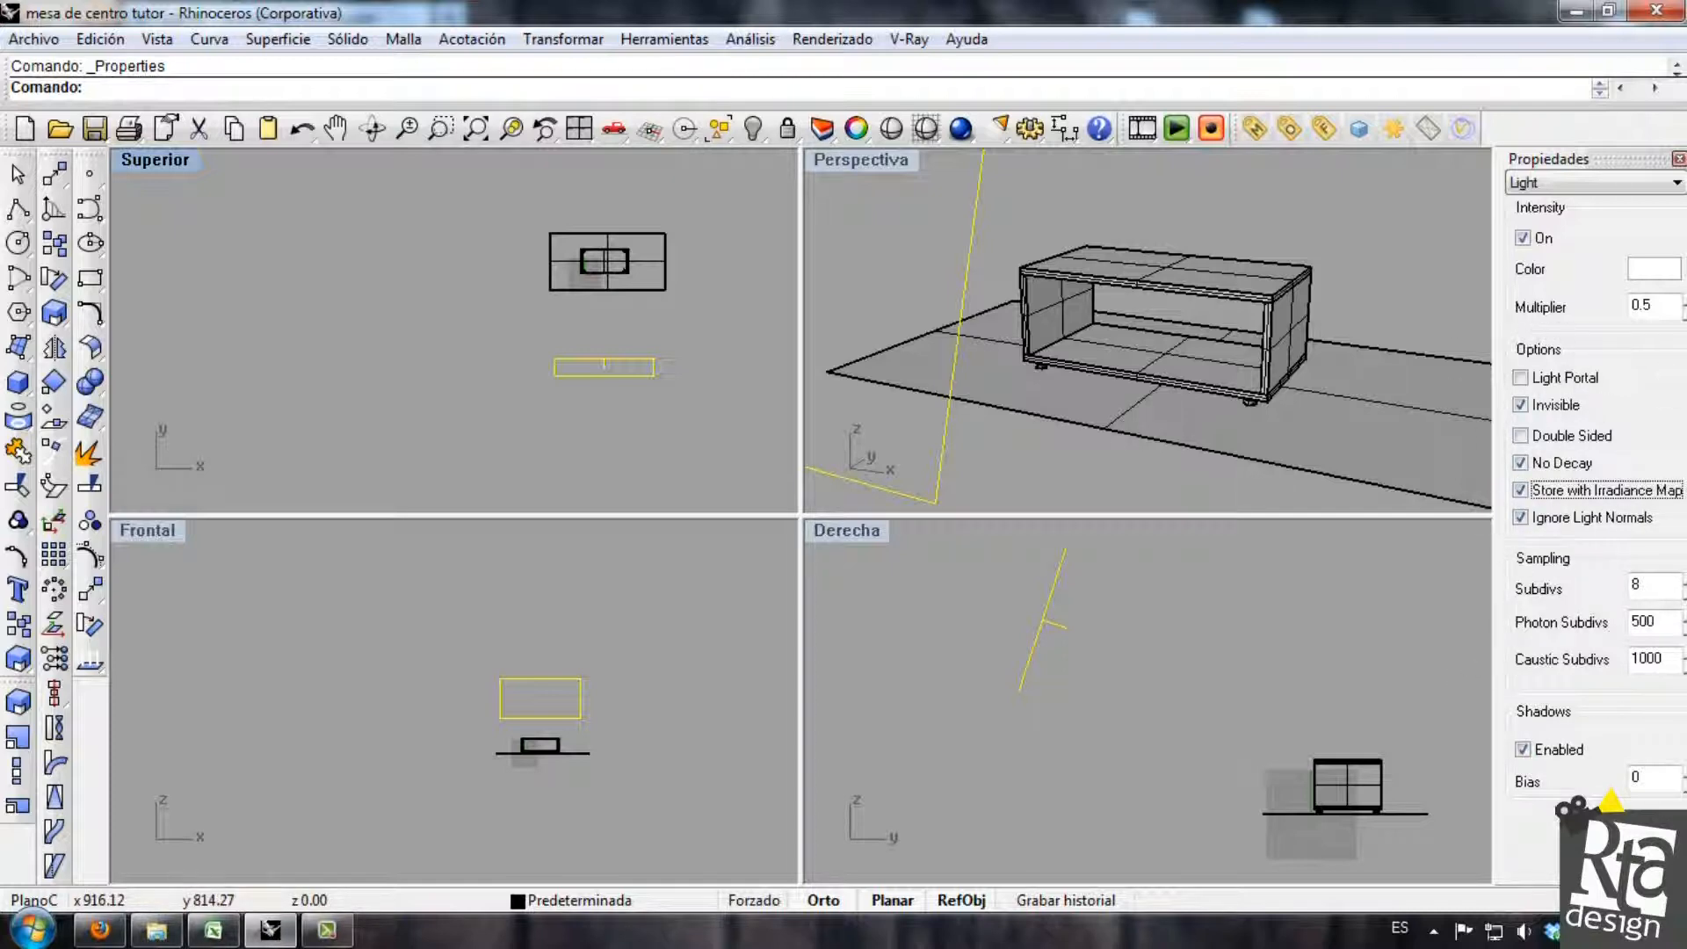
pyautogui.click(1650, 780)
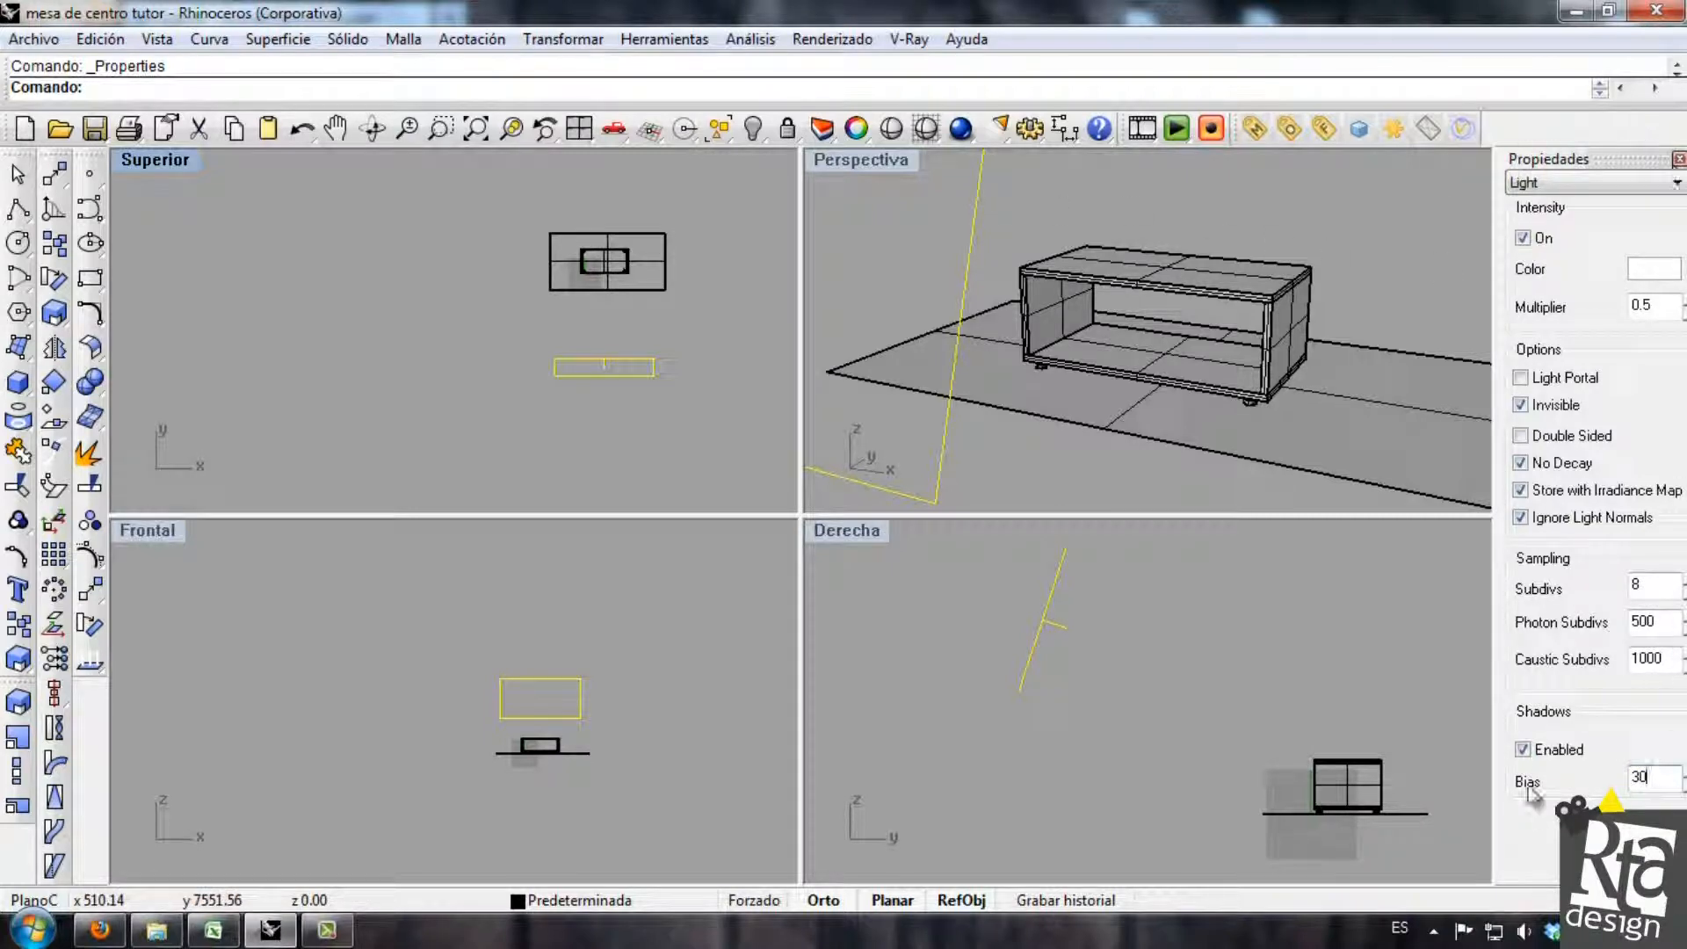
pyautogui.click(1677, 158)
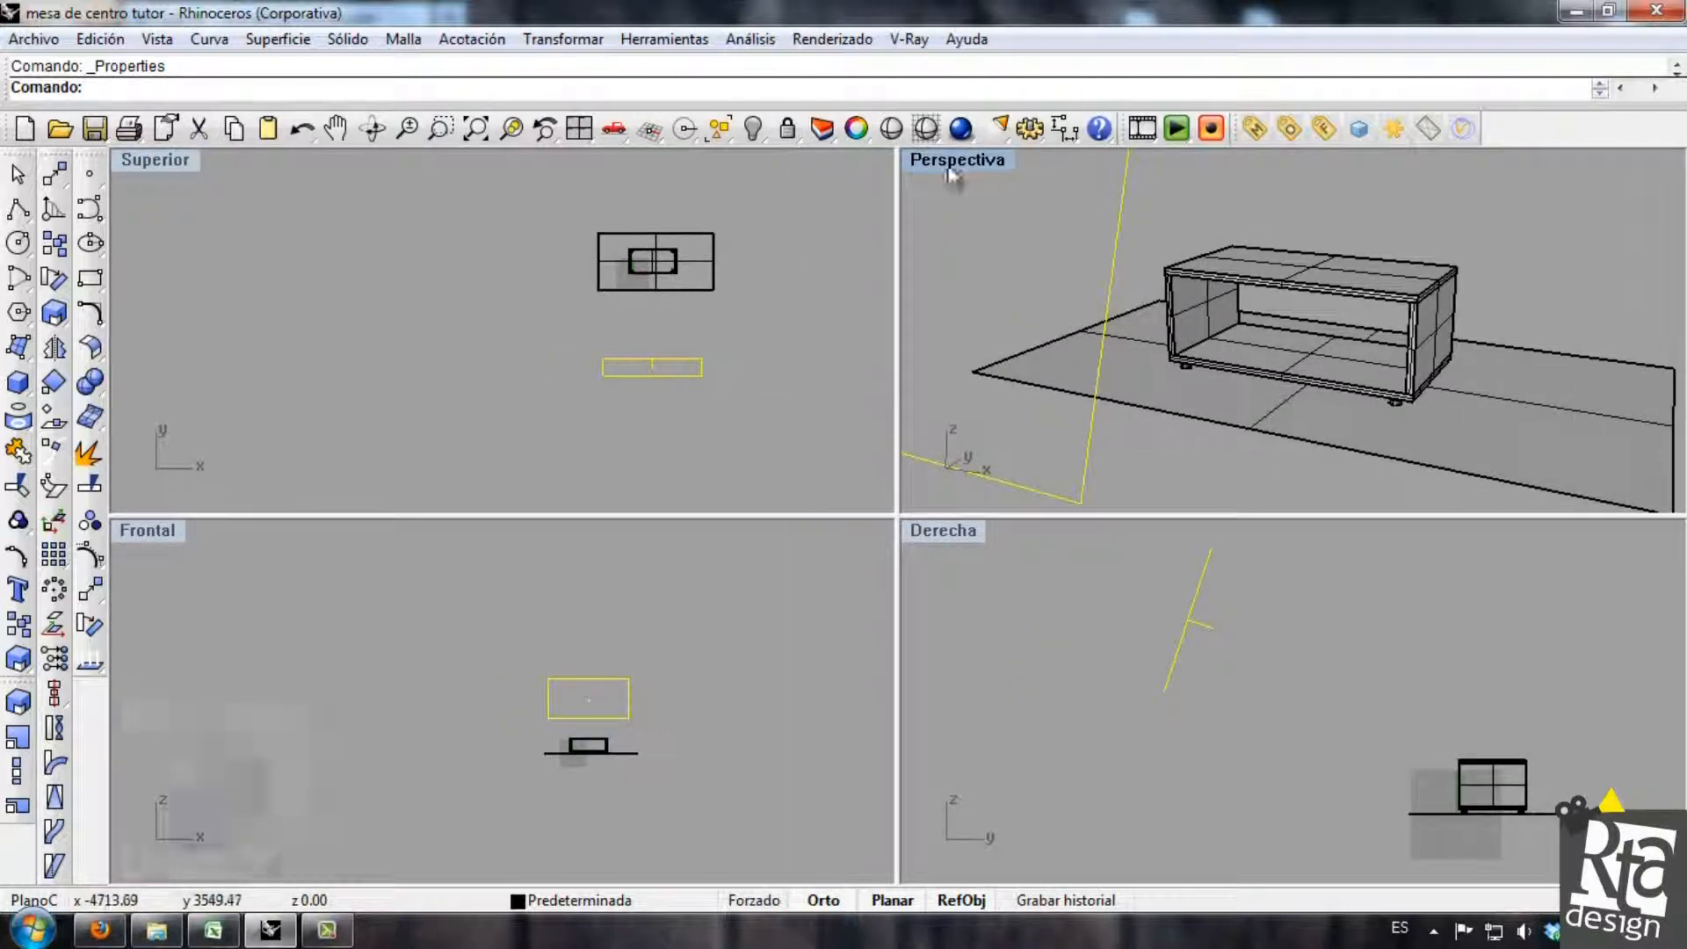
# Render the perspective view with the rectangular light and examine the table and its shadow up close.
pyautogui.click(961, 129)
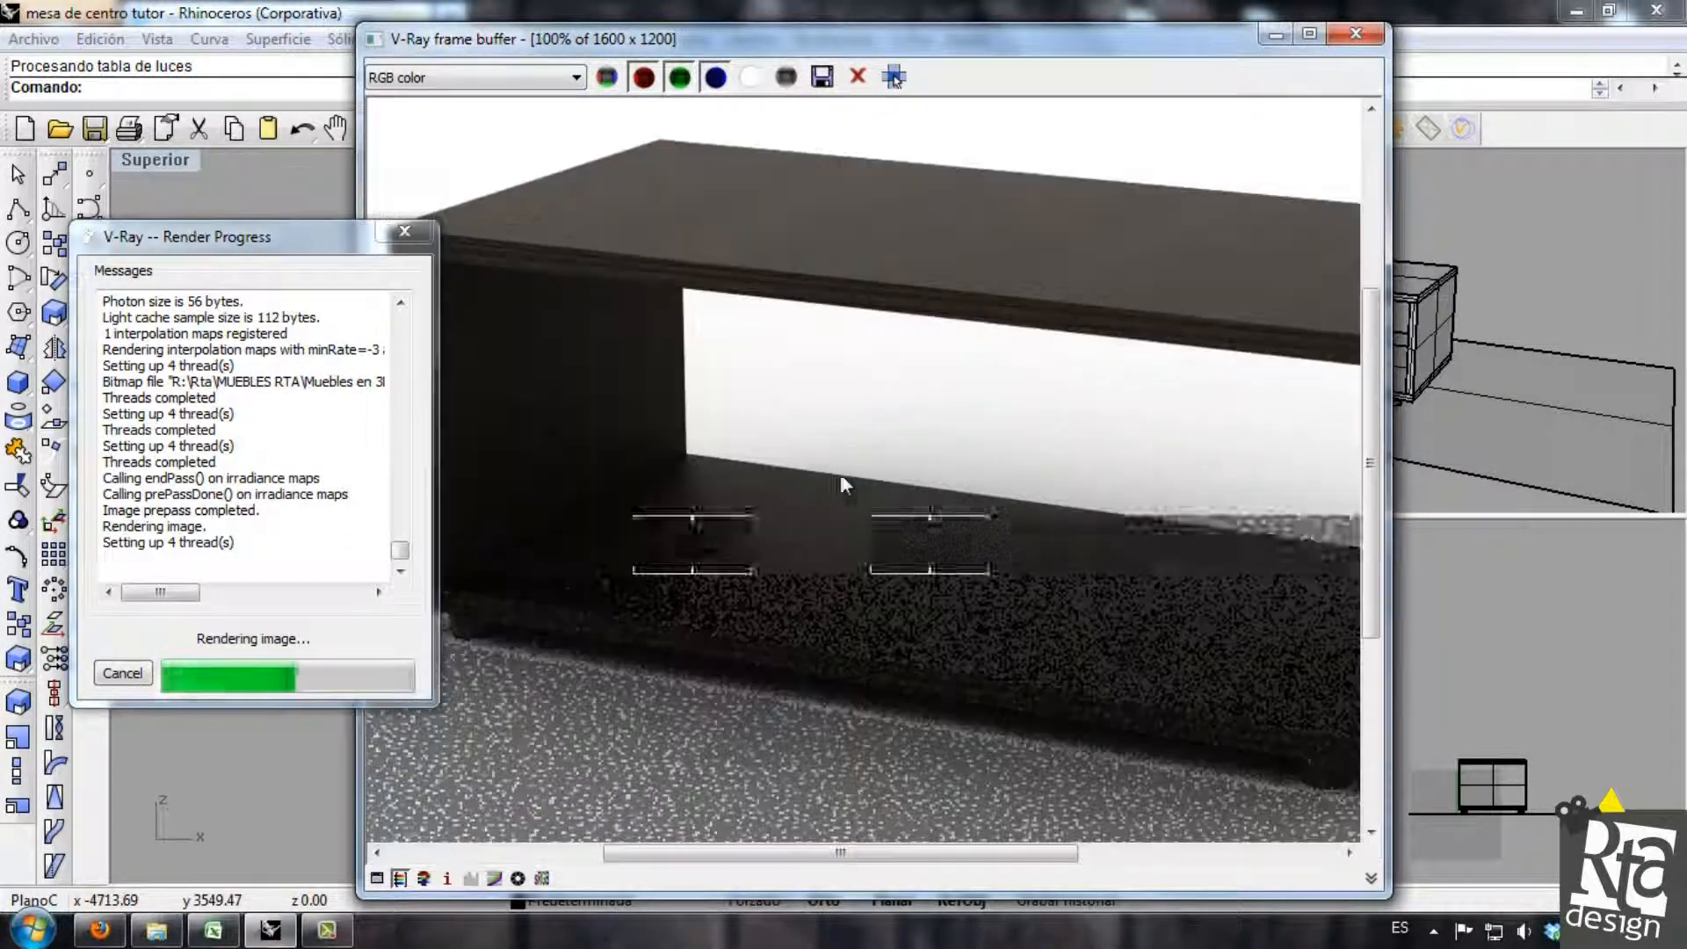
pyautogui.scroll(2, 655, 546)
pyautogui.scroll(-2, 1059, 611)
pyautogui.scroll(2, 1116, 303)
pyautogui.scroll(-2, 977, 535)
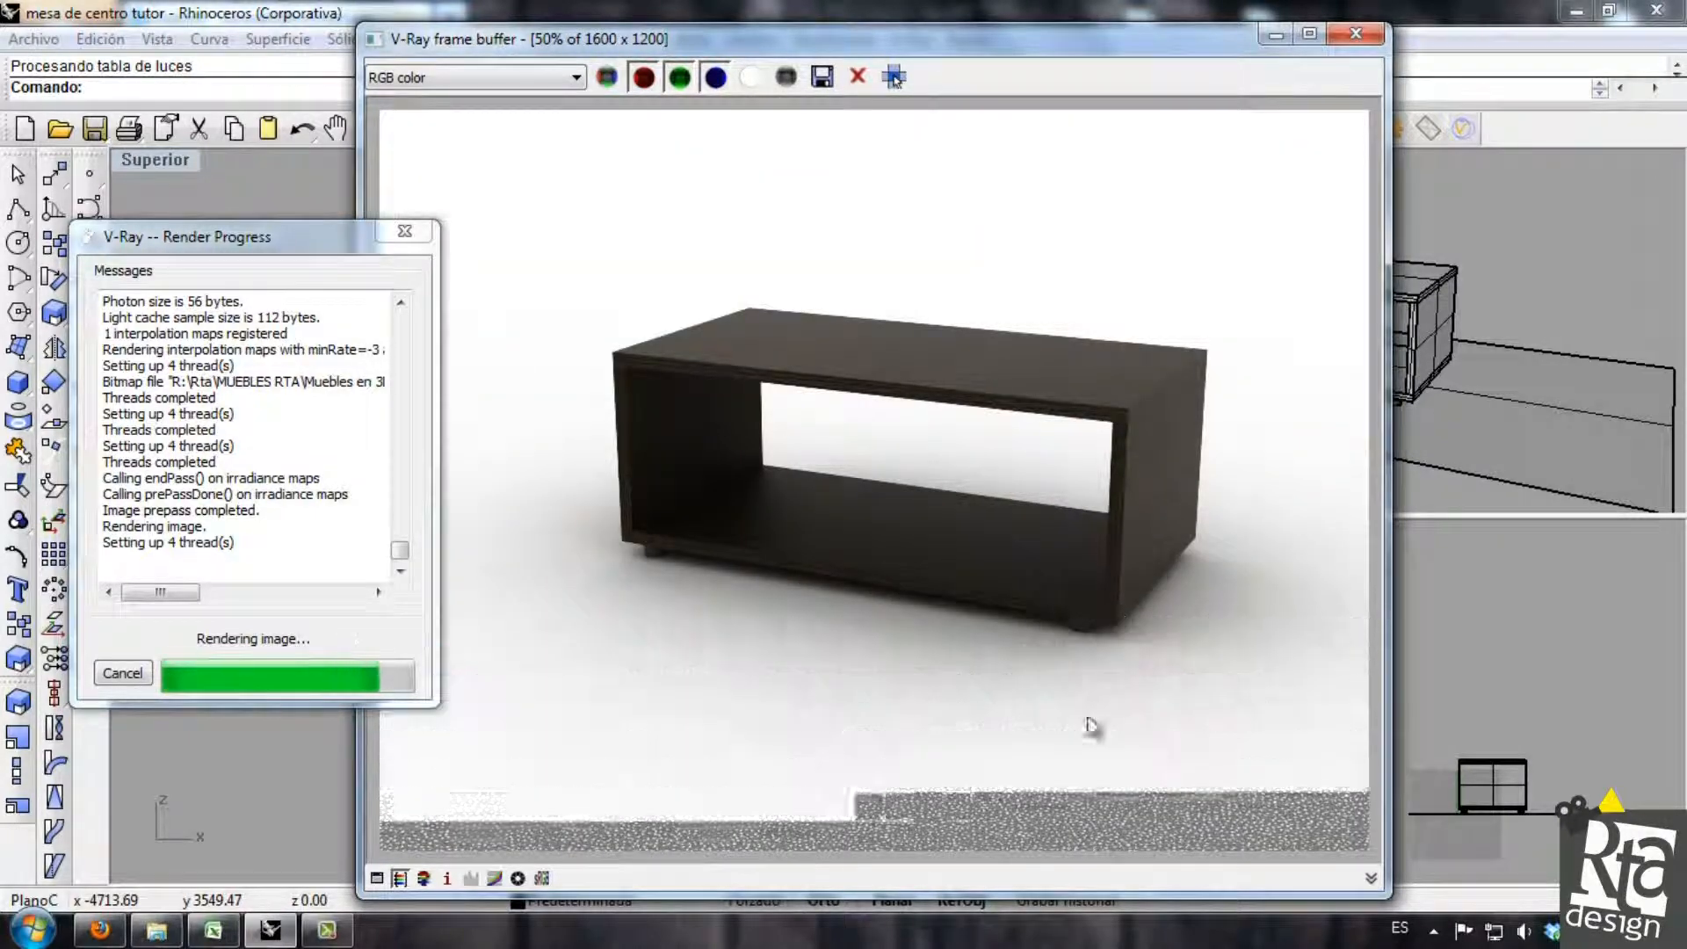
# Inspect the table render and maximize the V-Ray frame buffer to view the whole image.
pyautogui.scroll(-1, 949, 597)
pyautogui.scroll(1, 961, 520)
pyautogui.scroll(-1, 963, 505)
pyautogui.moveTo(1091, 42); pyautogui.dragTo(1073, 0)
pyautogui.scroll(1, 873, 483)
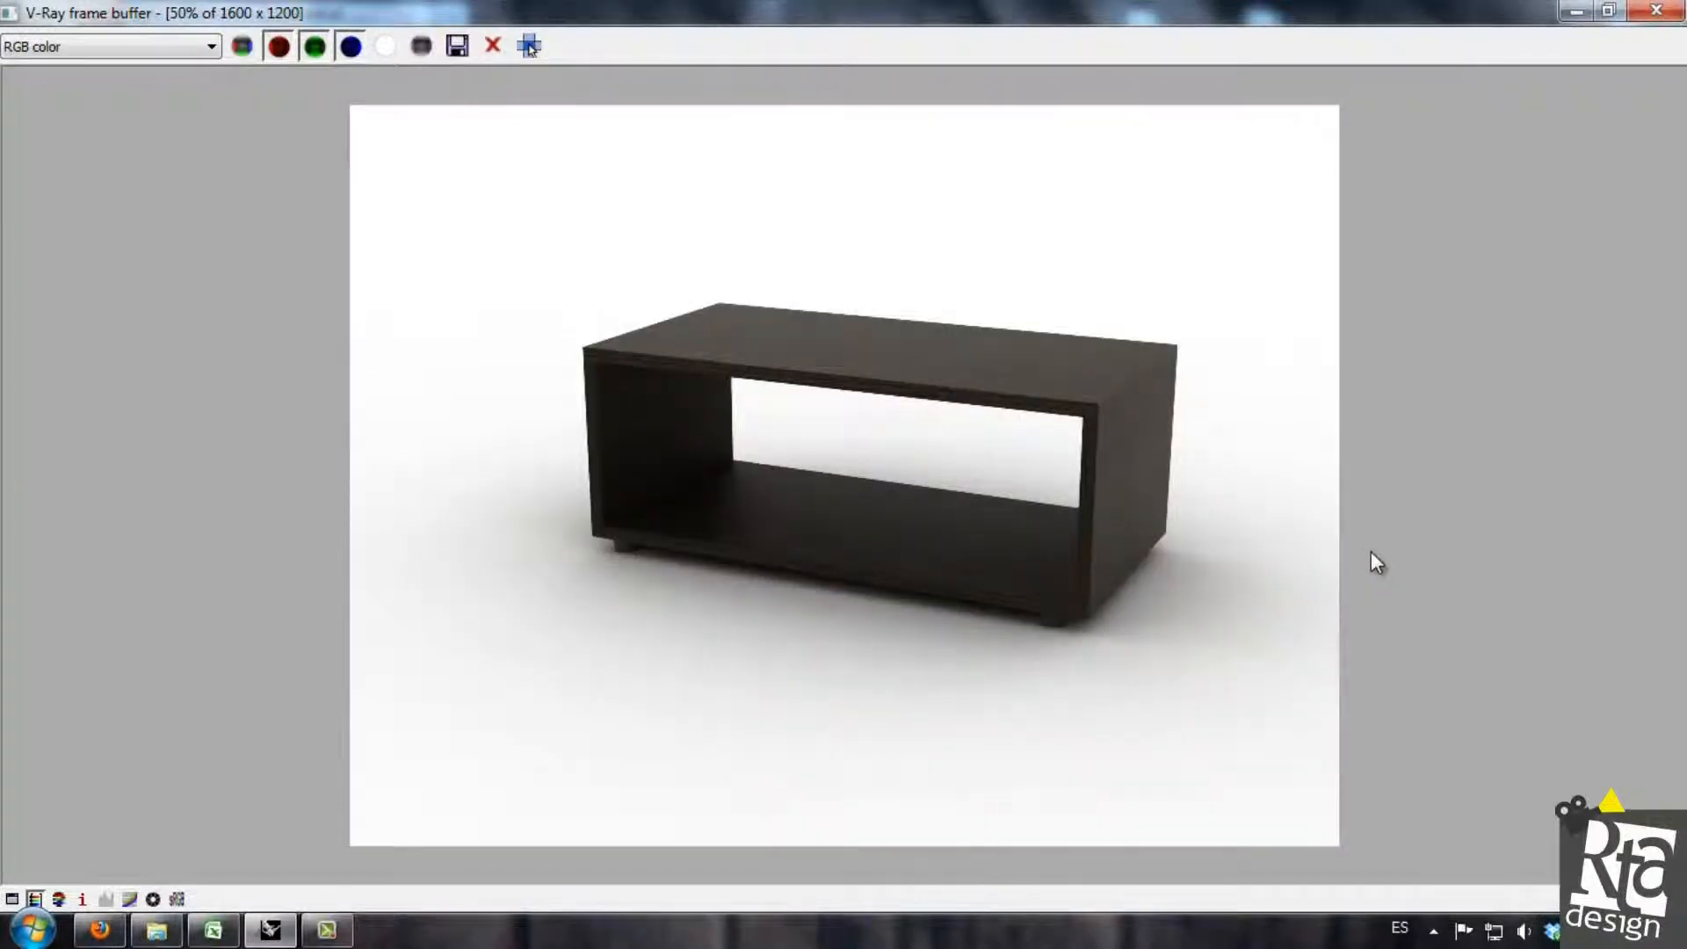
# Start saving the rendered image from the frame buffer and choose JPEG image file as its format.
pyautogui.click(457, 48)
pyautogui.click(288, 525)
pyautogui.click(349, 585)
pyautogui.click(342, 524)
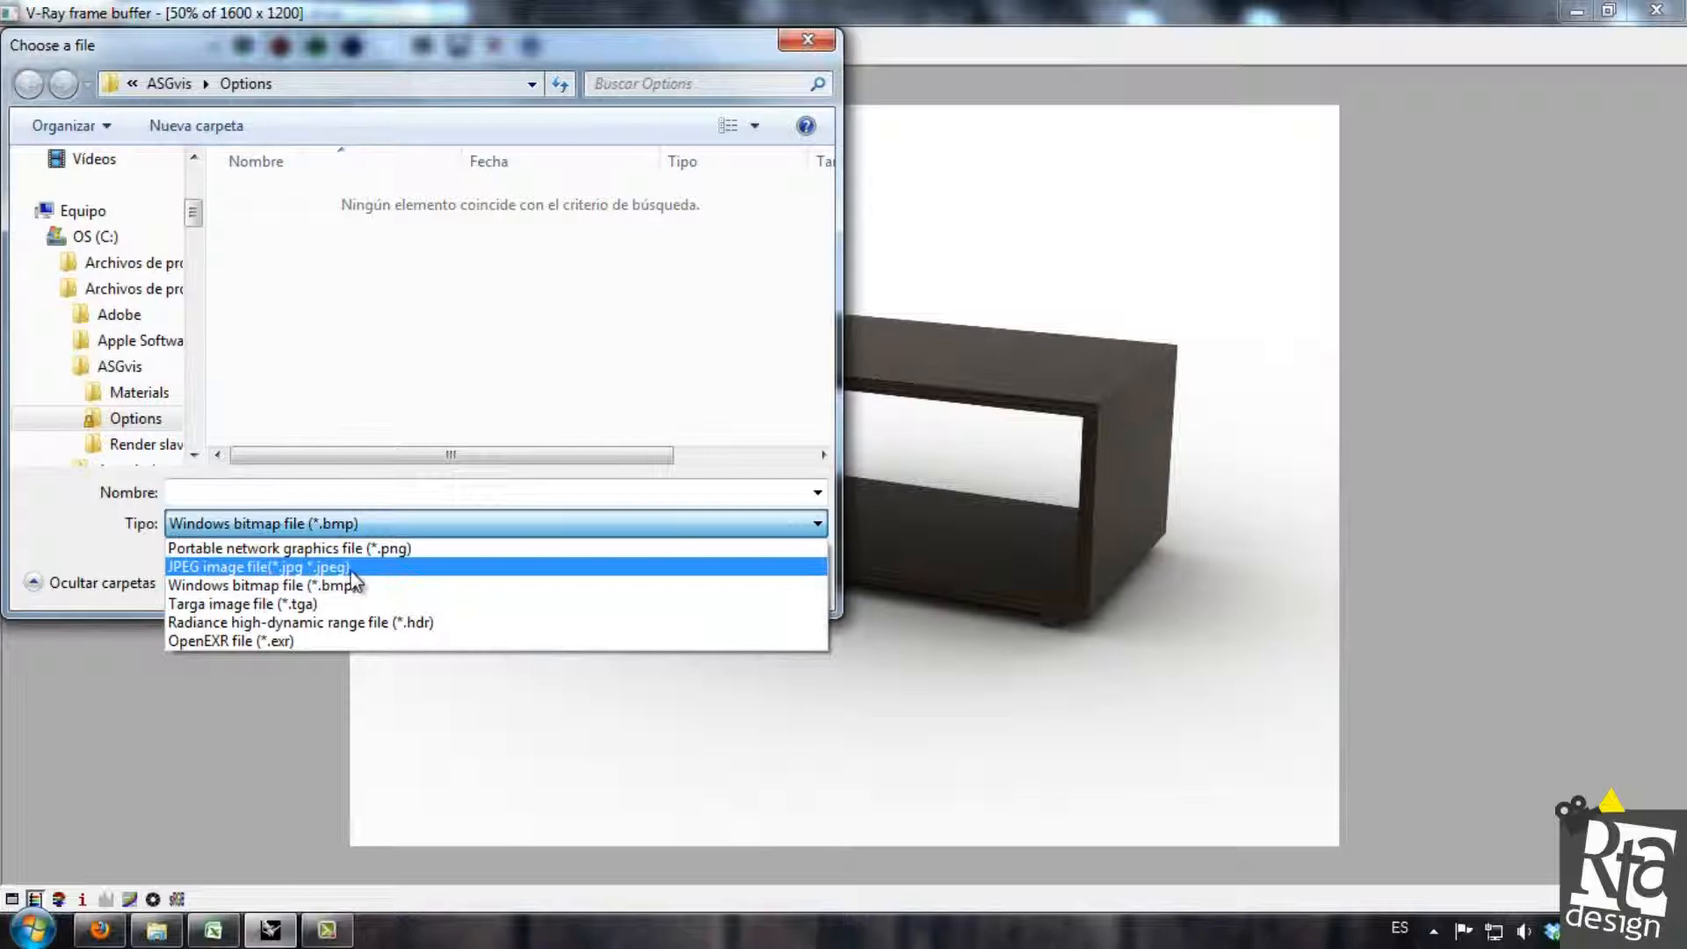
pyautogui.click(274, 570)
# Save the render to the Escritorio folder under the name "Mueble Mesa de Cen" and close the frame buffer.
pyautogui.moveTo(193, 224); pyautogui.dragTo(195, 176)
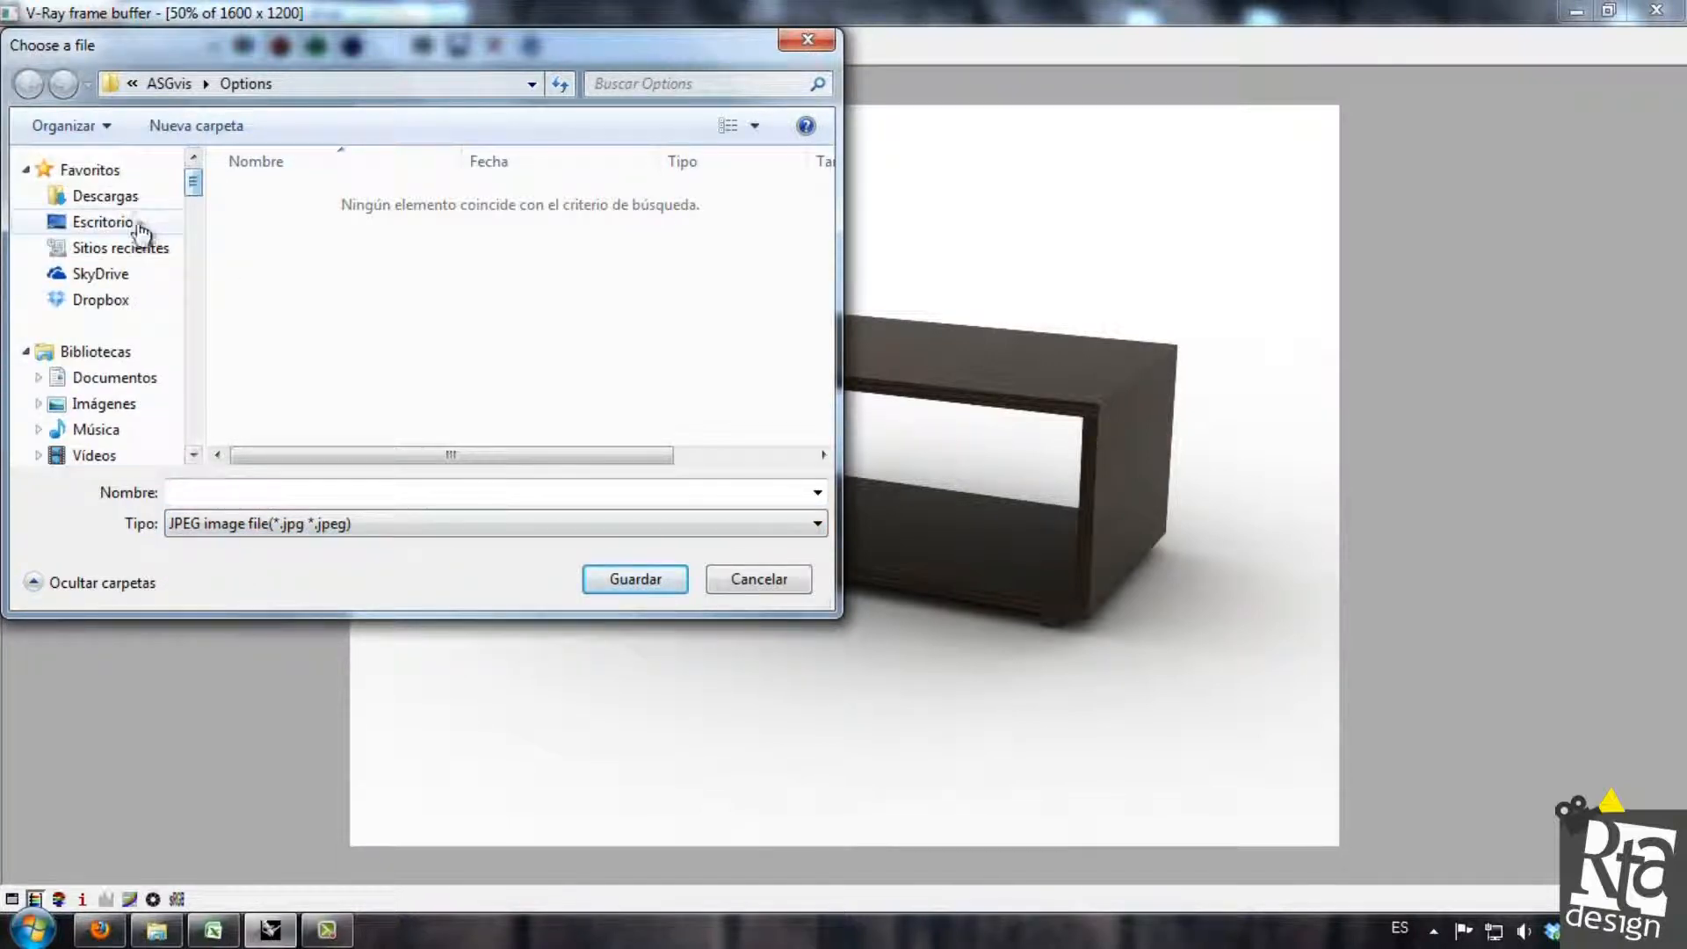
pyautogui.click(132, 222)
pyautogui.click(342, 494)
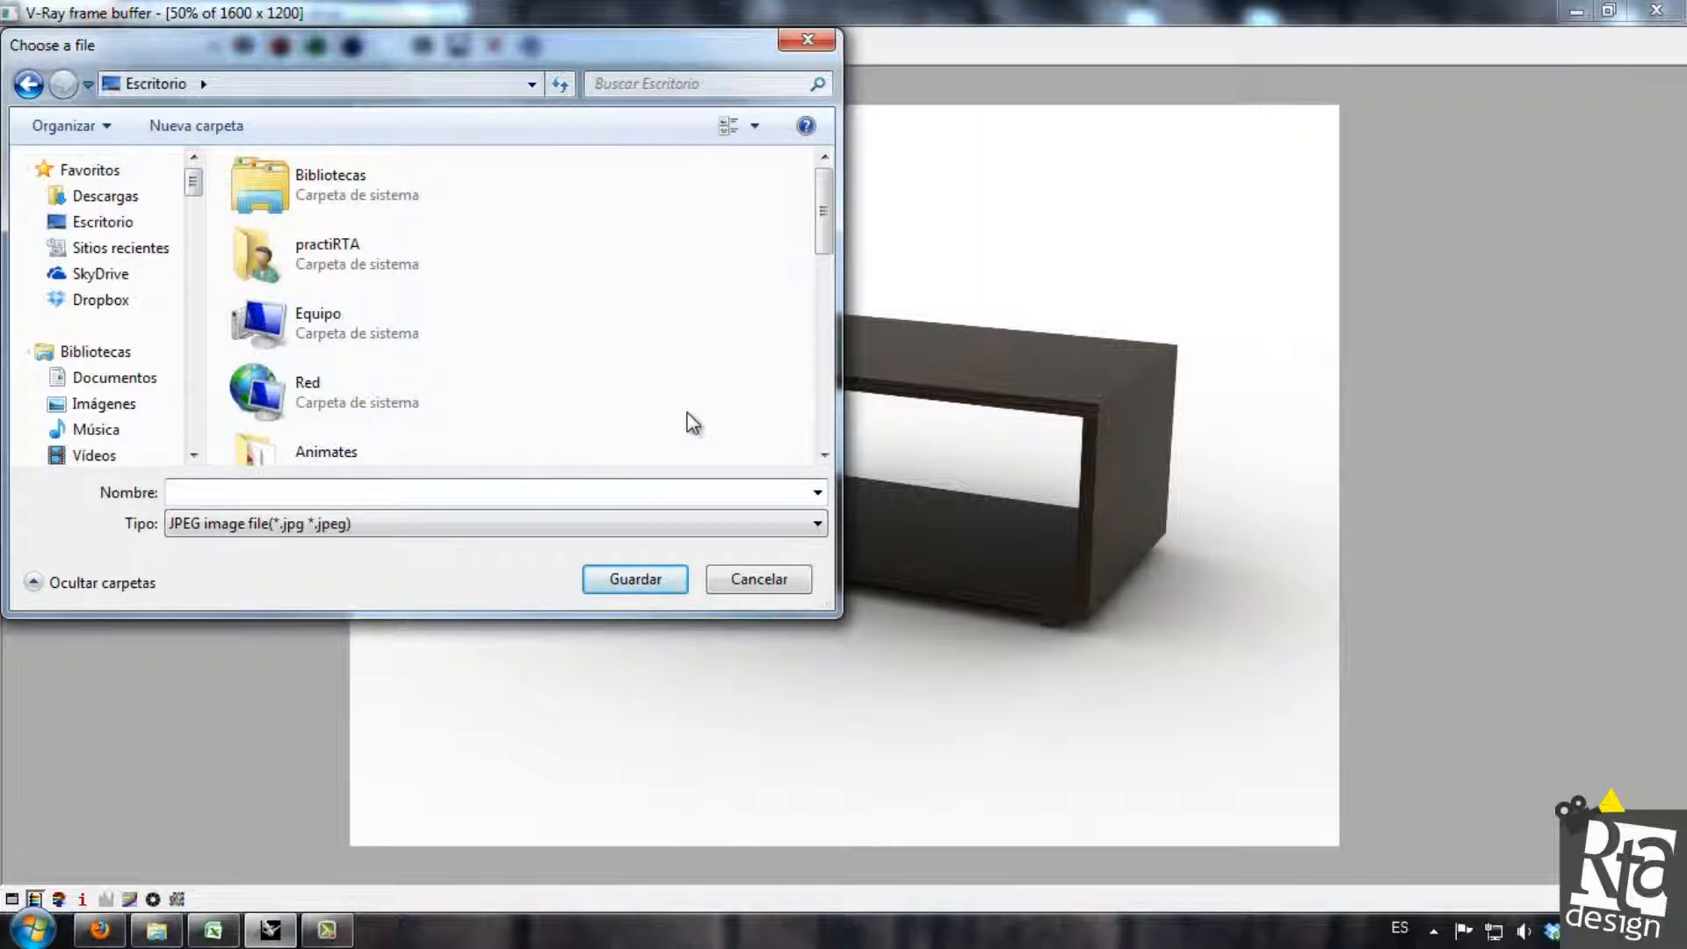
pyautogui.write('Mueb')
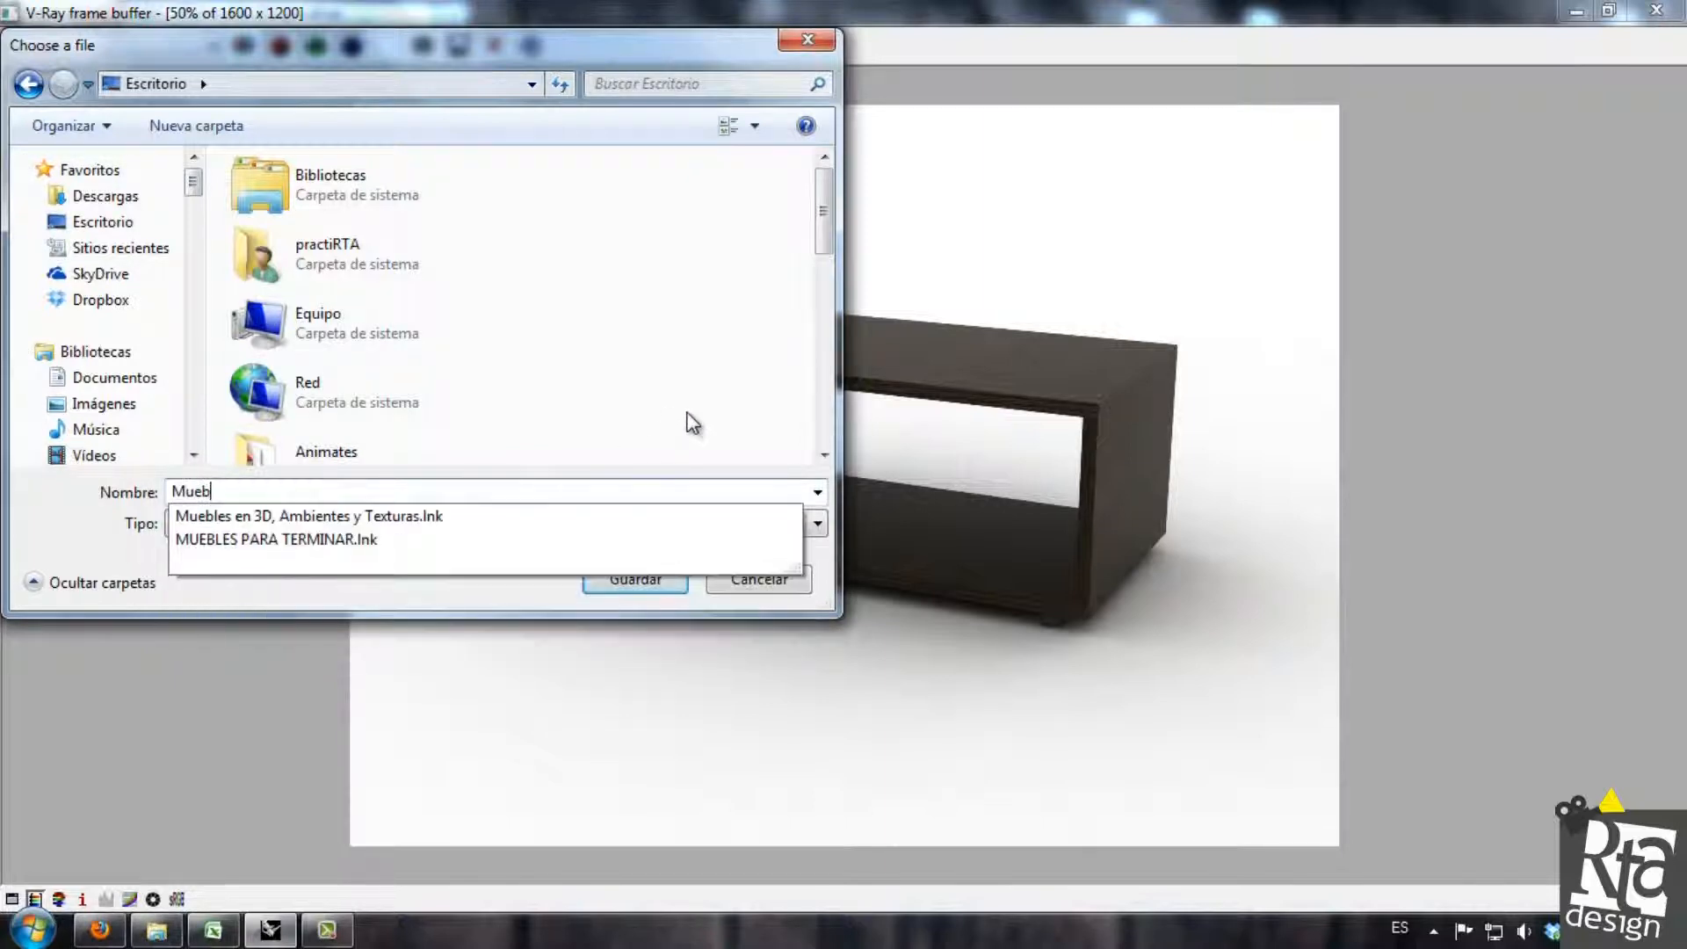
pyautogui.write('le Me')
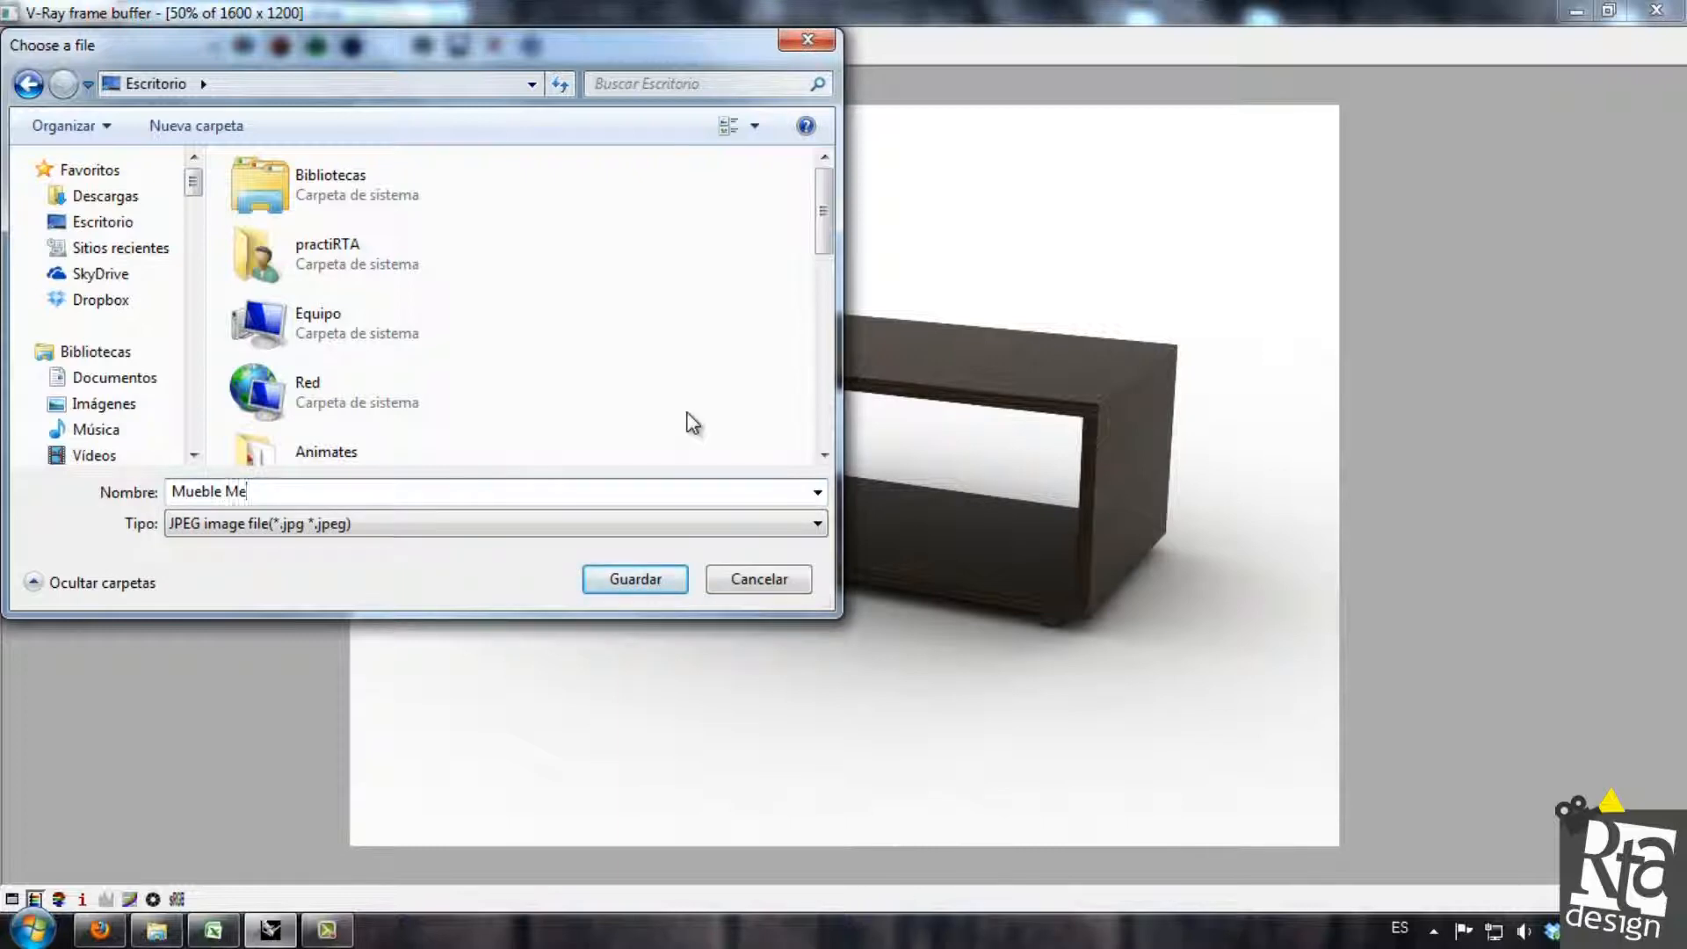
pyautogui.write('sa de Cen')
pyautogui.click(667, 580)
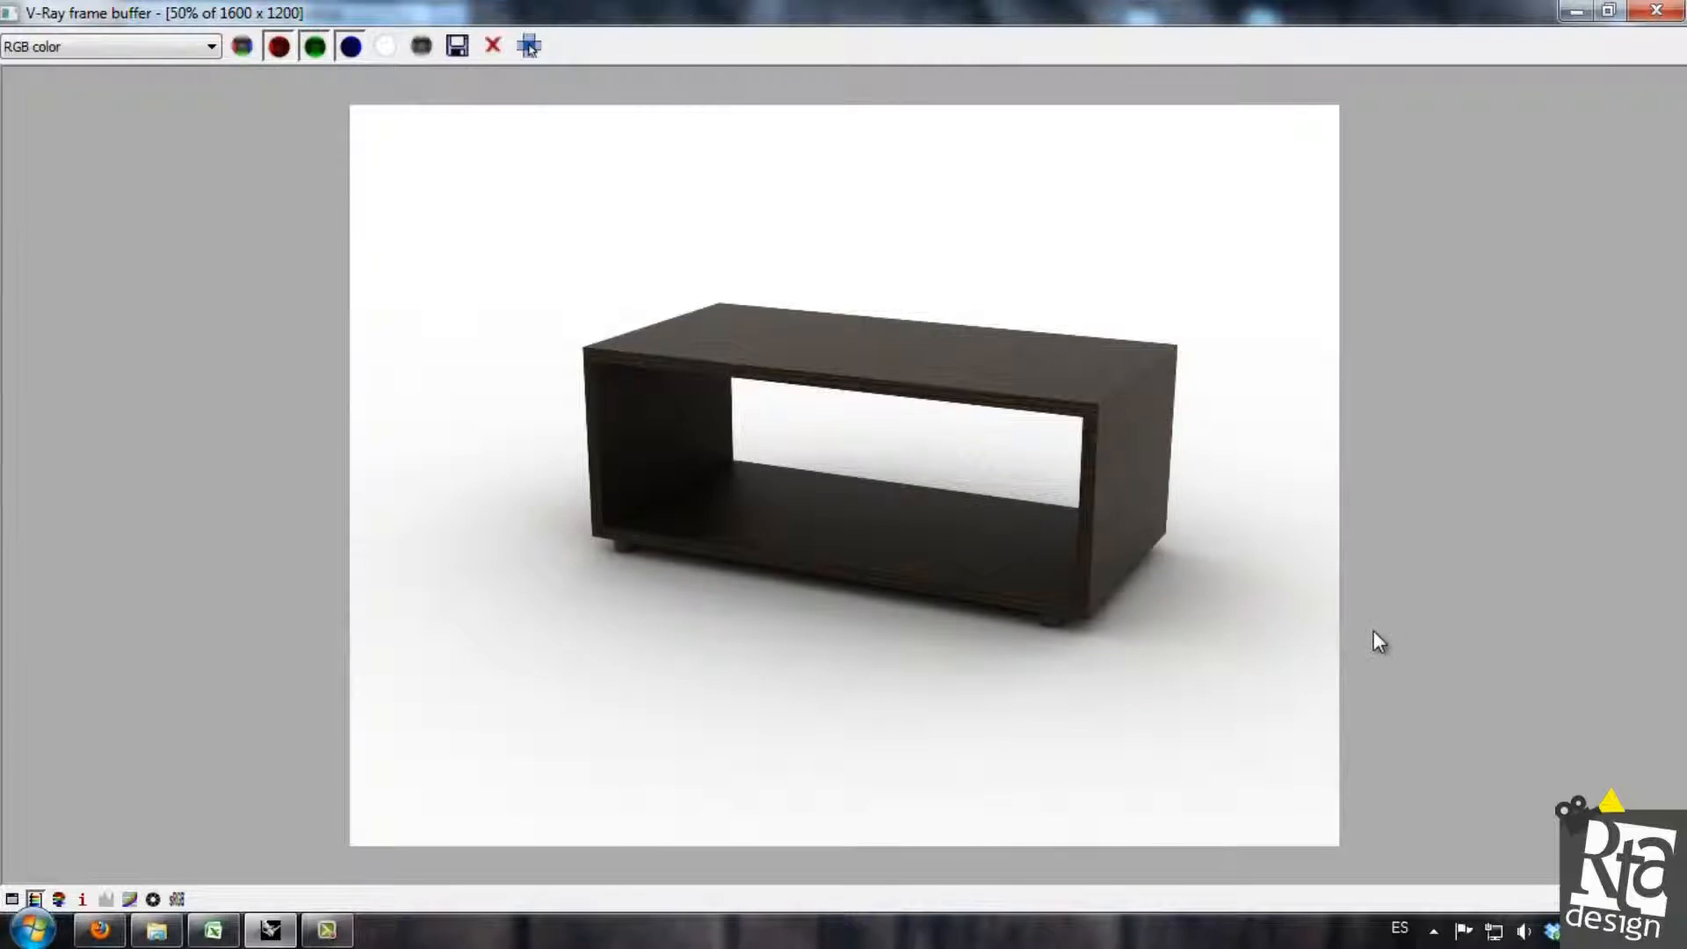
pyautogui.click(1655, 12)
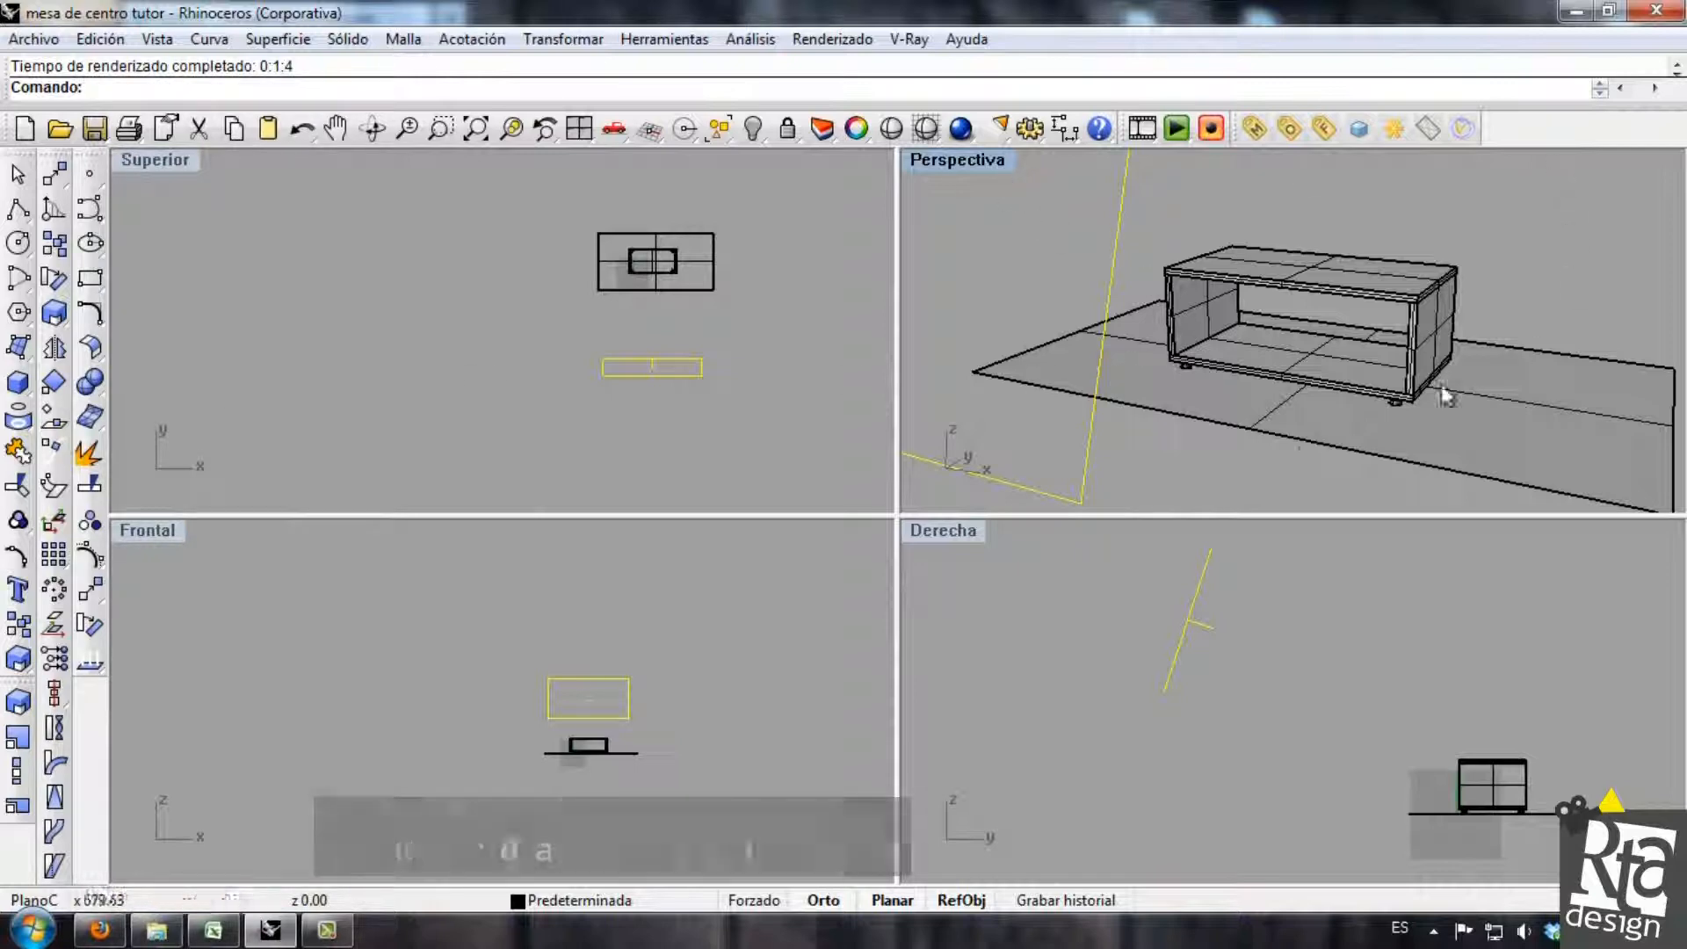
# Save the current perspective view as a named view called "Render" and close the saved views dialog.
pyautogui.click(988, 159)
pyautogui.rightClick(988, 160)
pyautogui.rightClick(989, 160)
pyautogui.rightClick(988, 160)
pyautogui.click(988, 160)
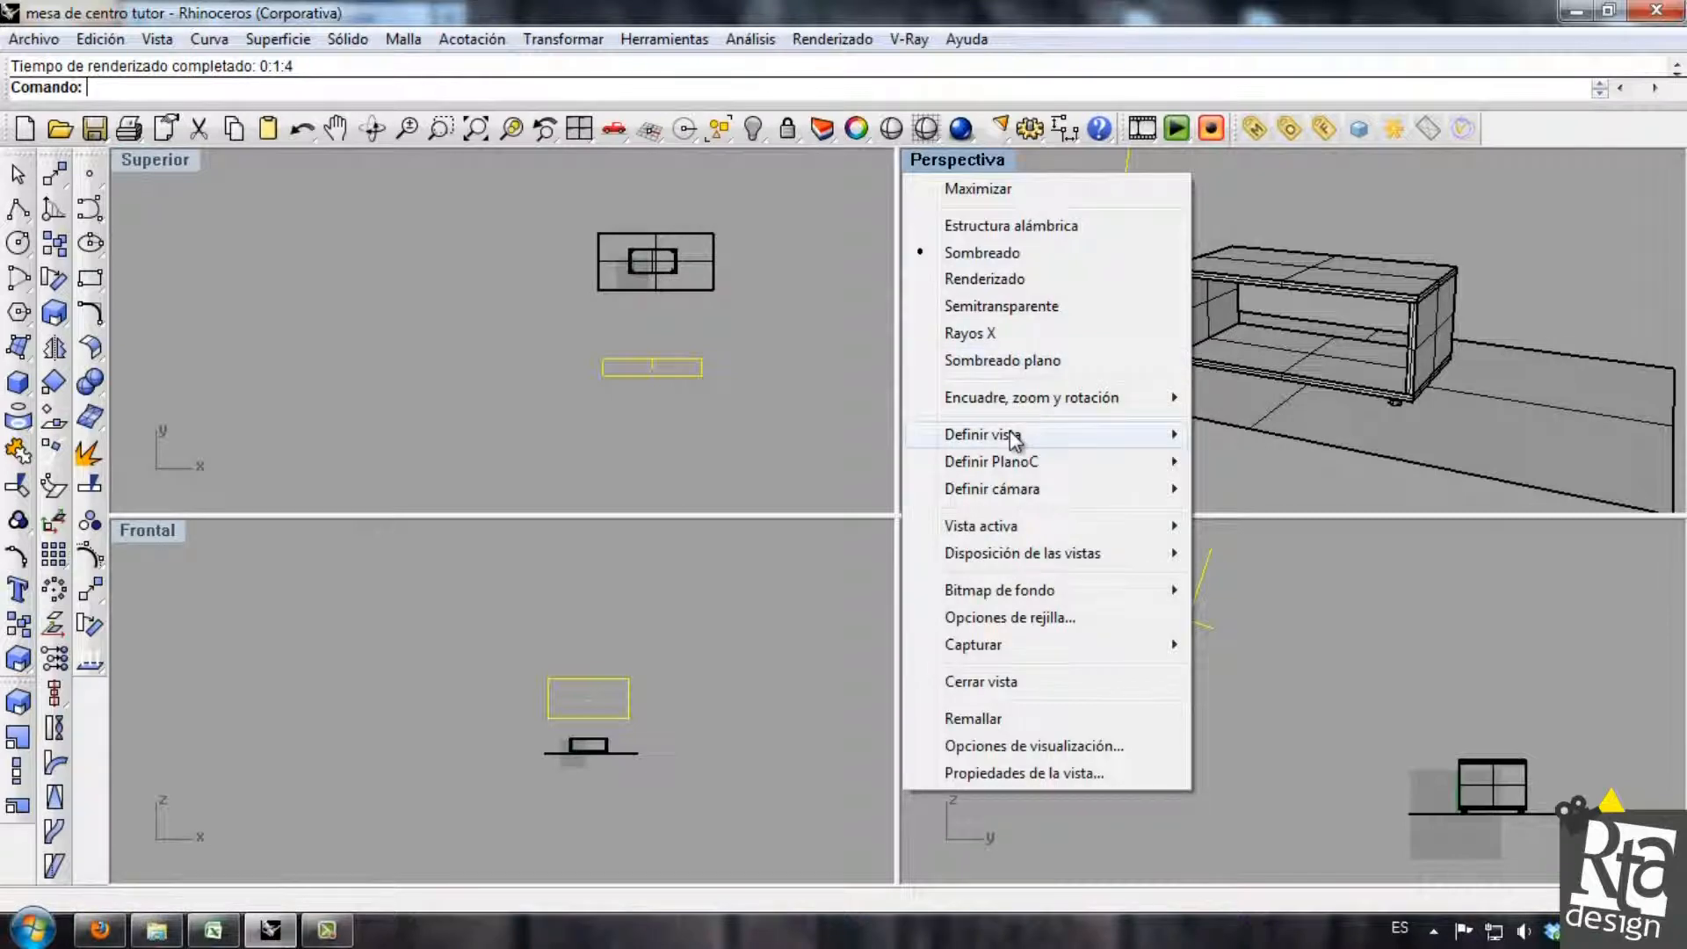
pyautogui.moveTo(1010, 436)
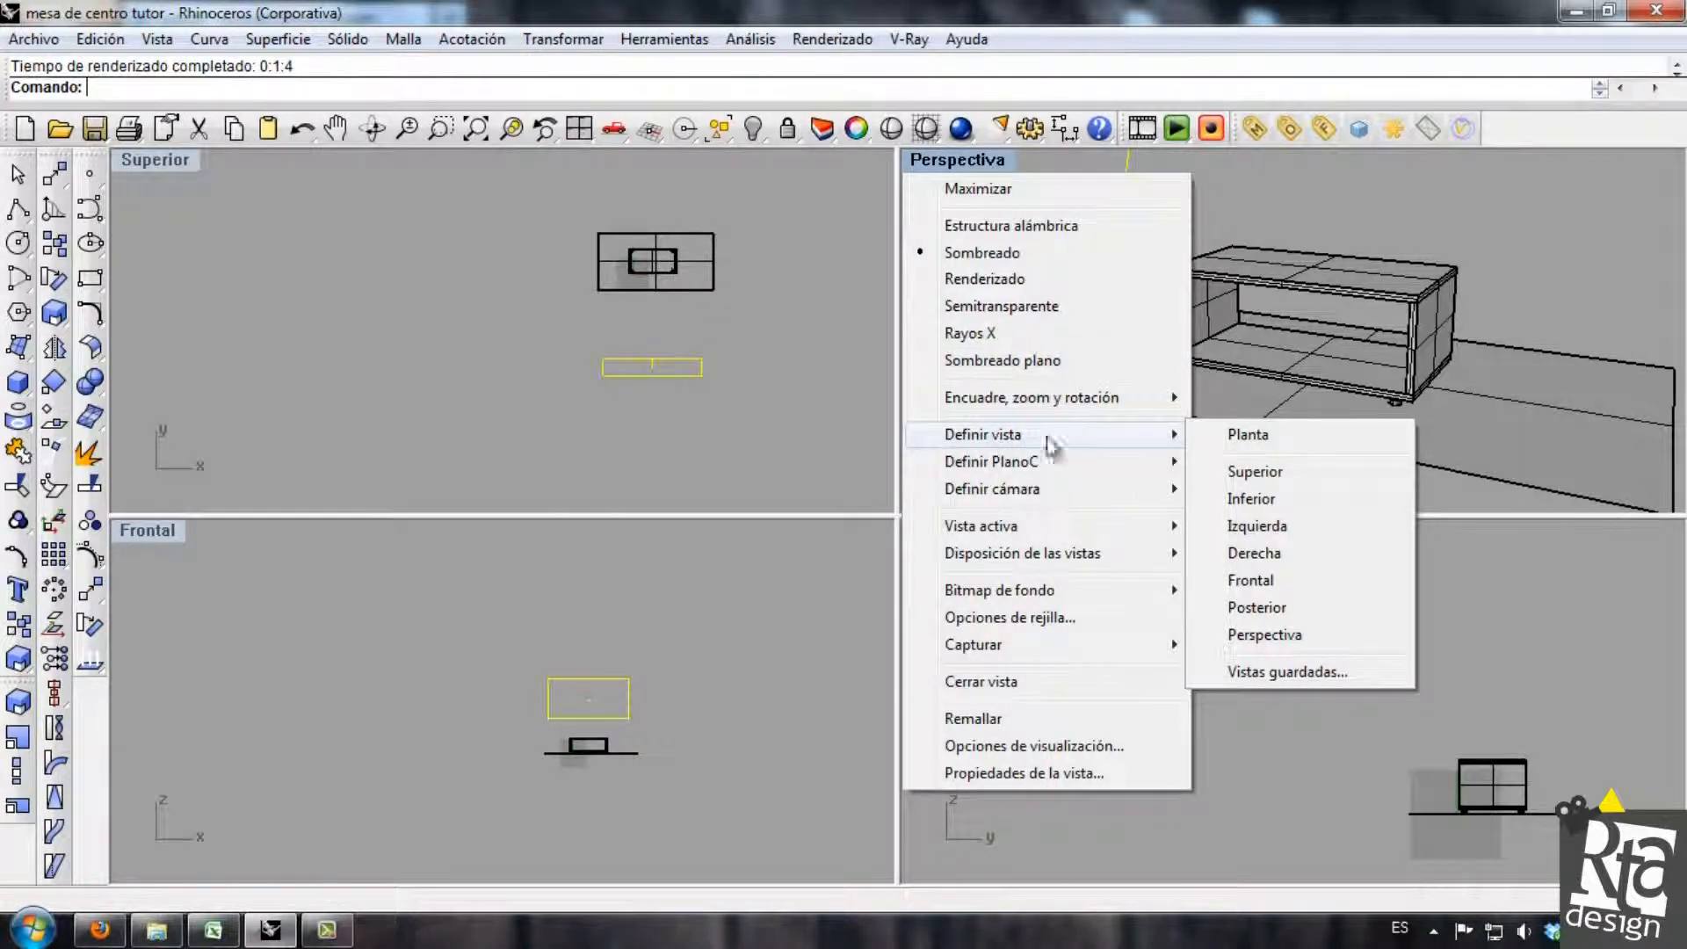
pyautogui.click(1294, 676)
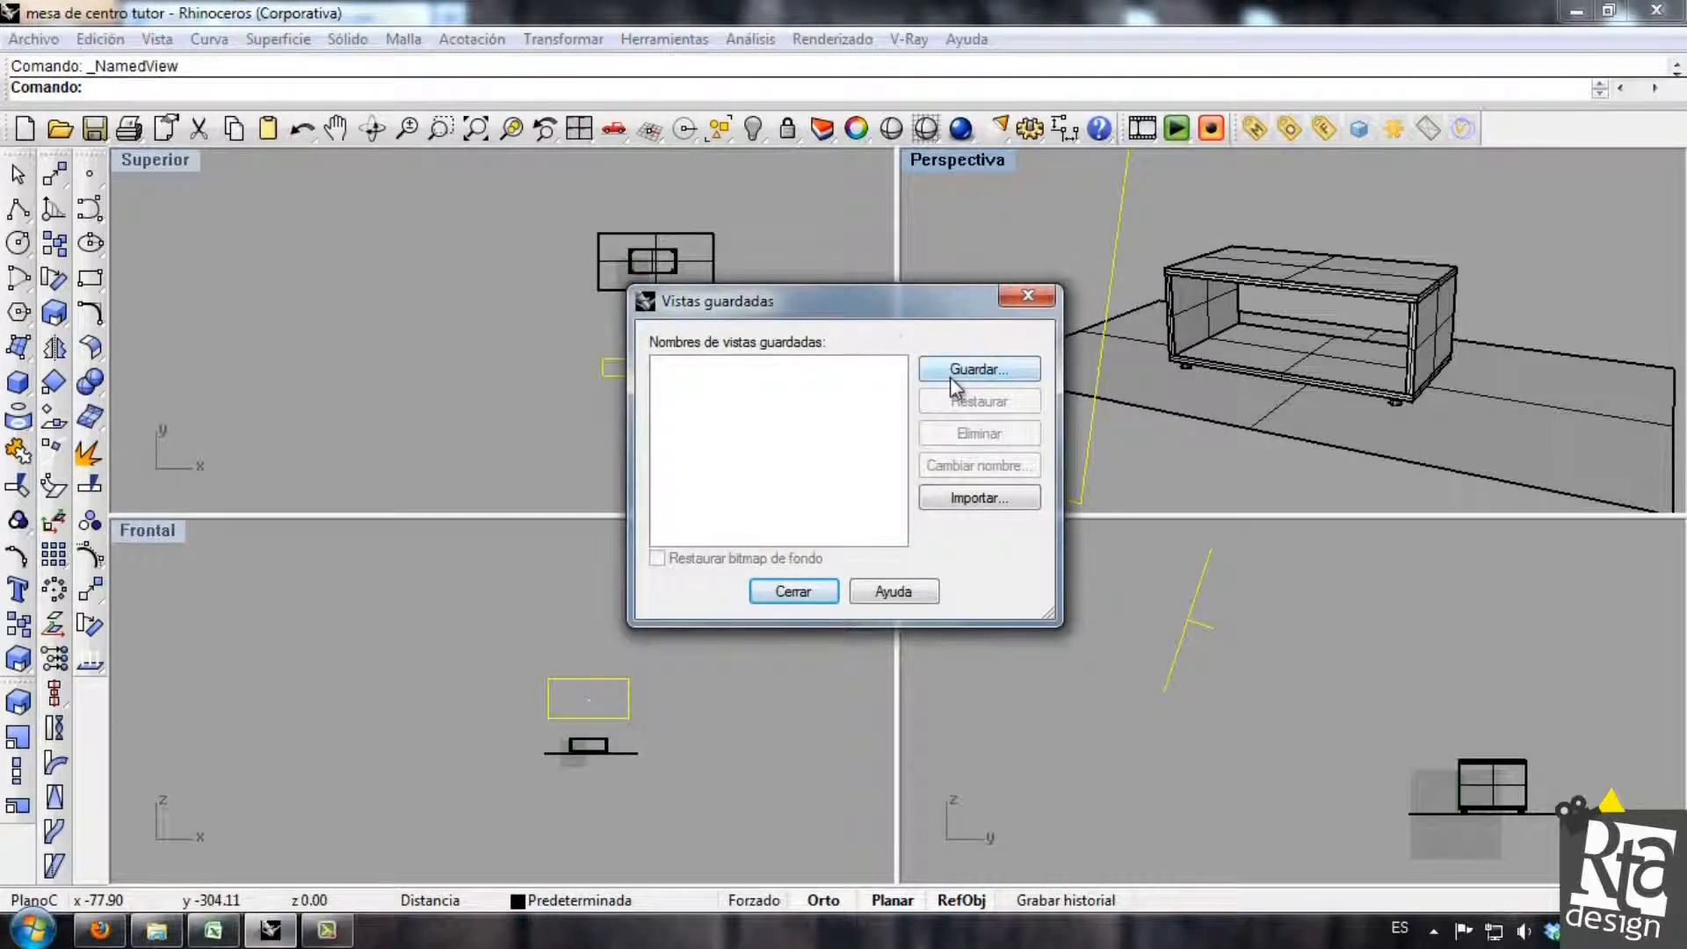
pyautogui.click(950, 376)
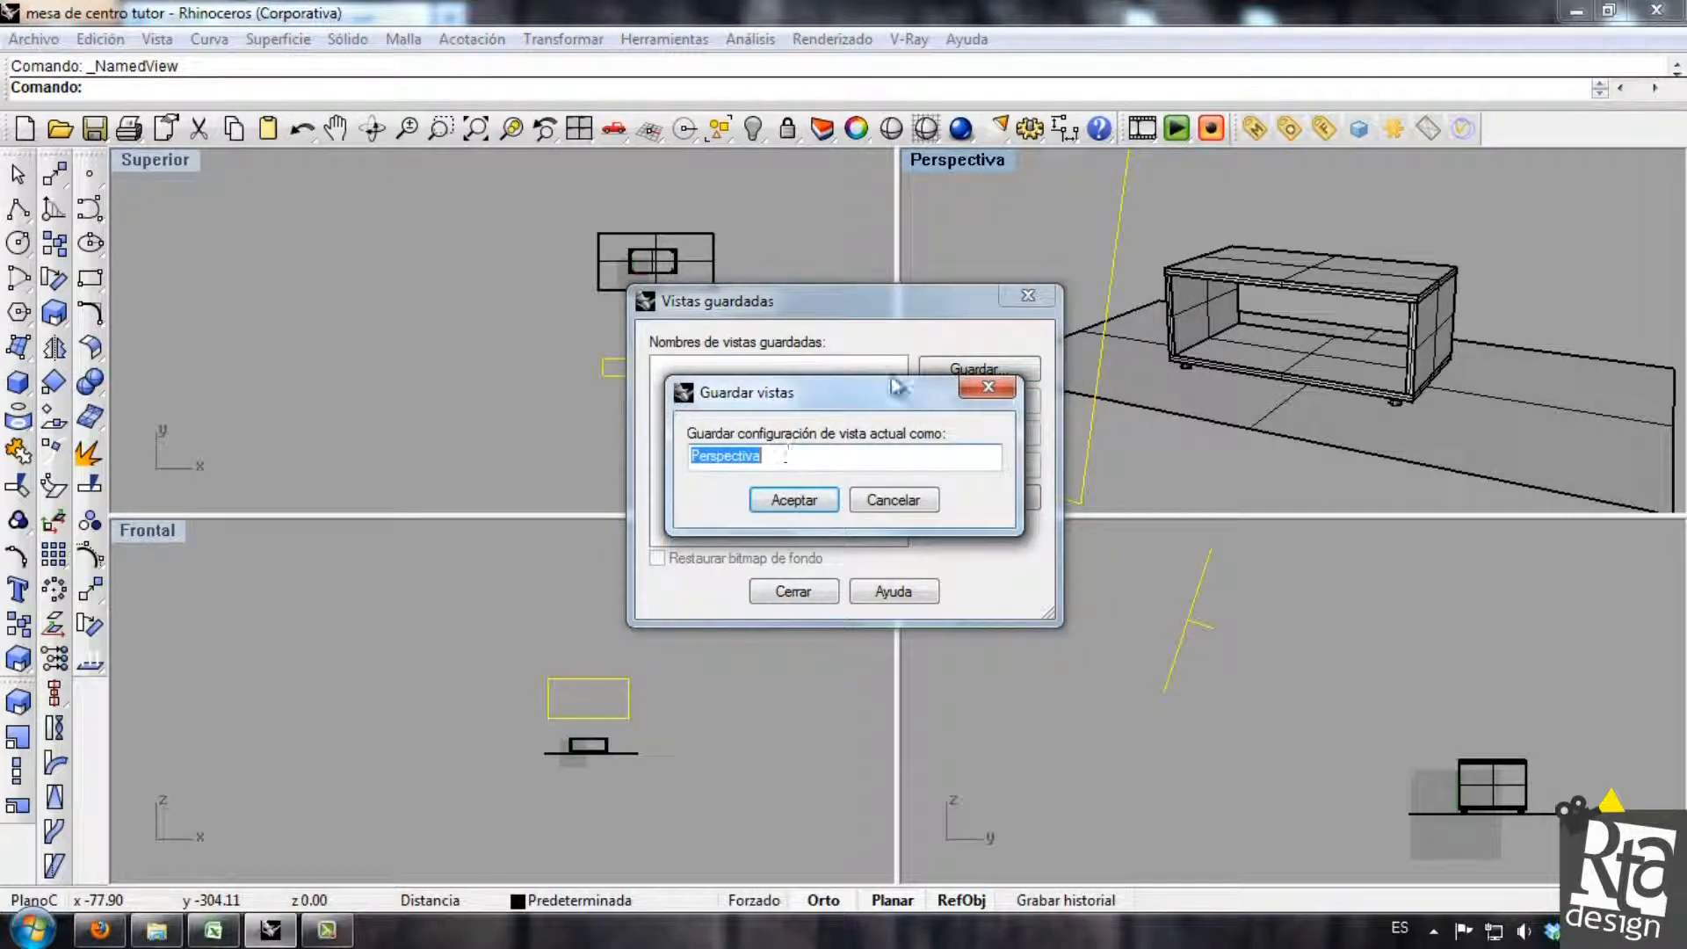
pyautogui.write('Render')
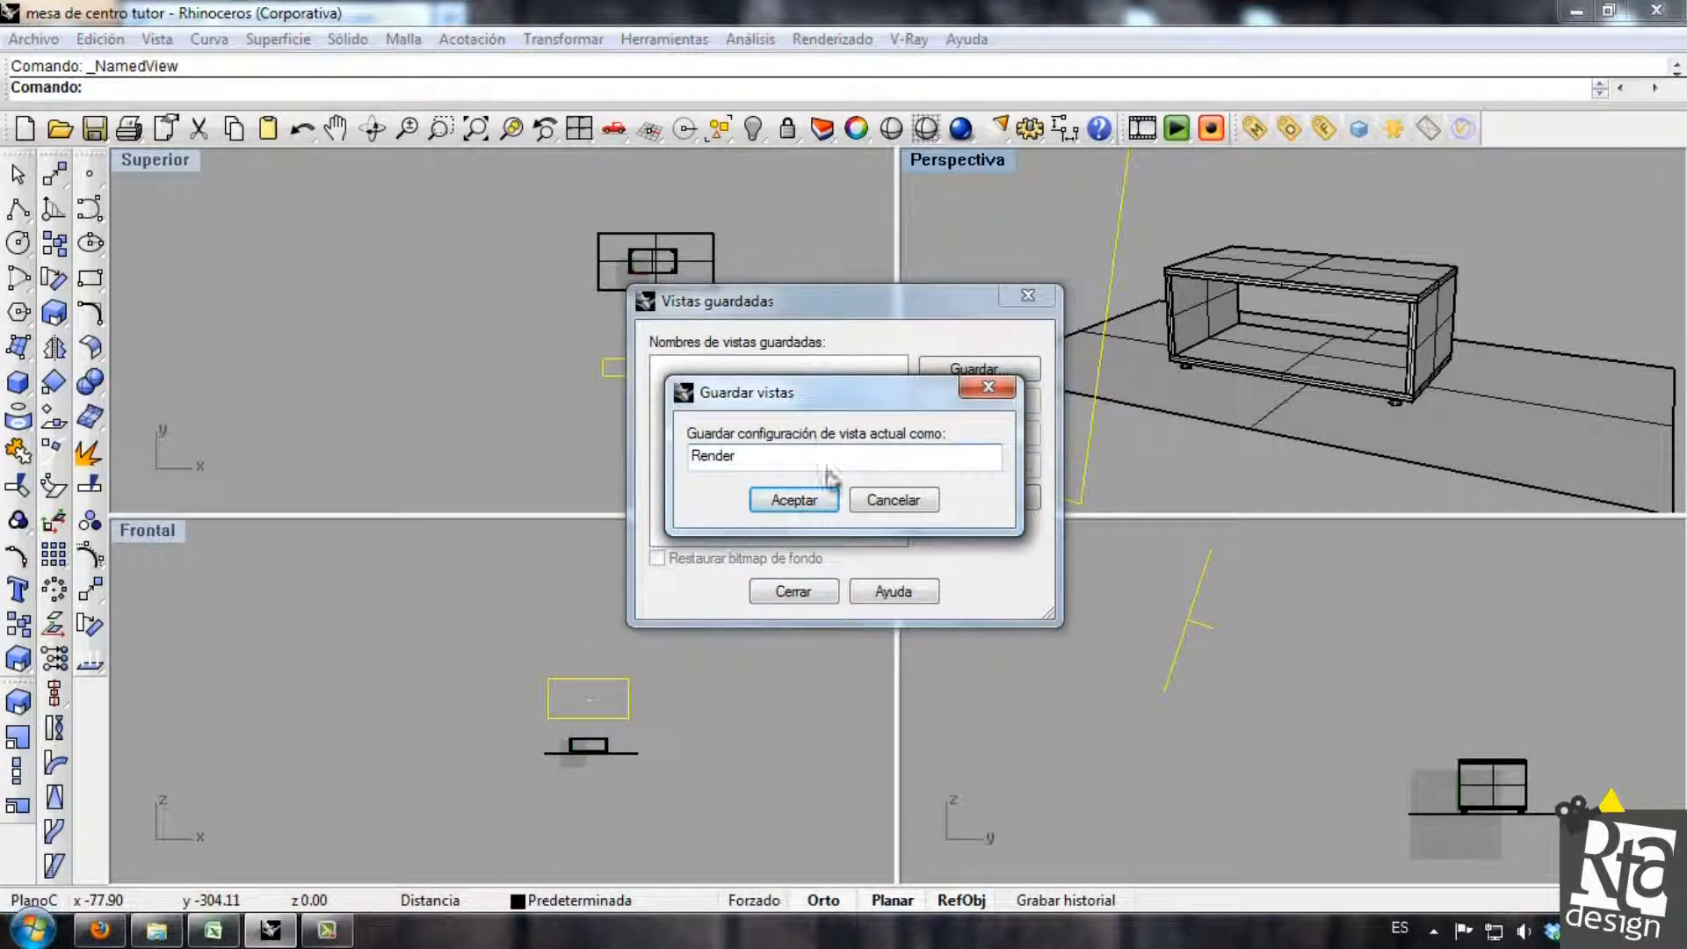
pyautogui.click(817, 497)
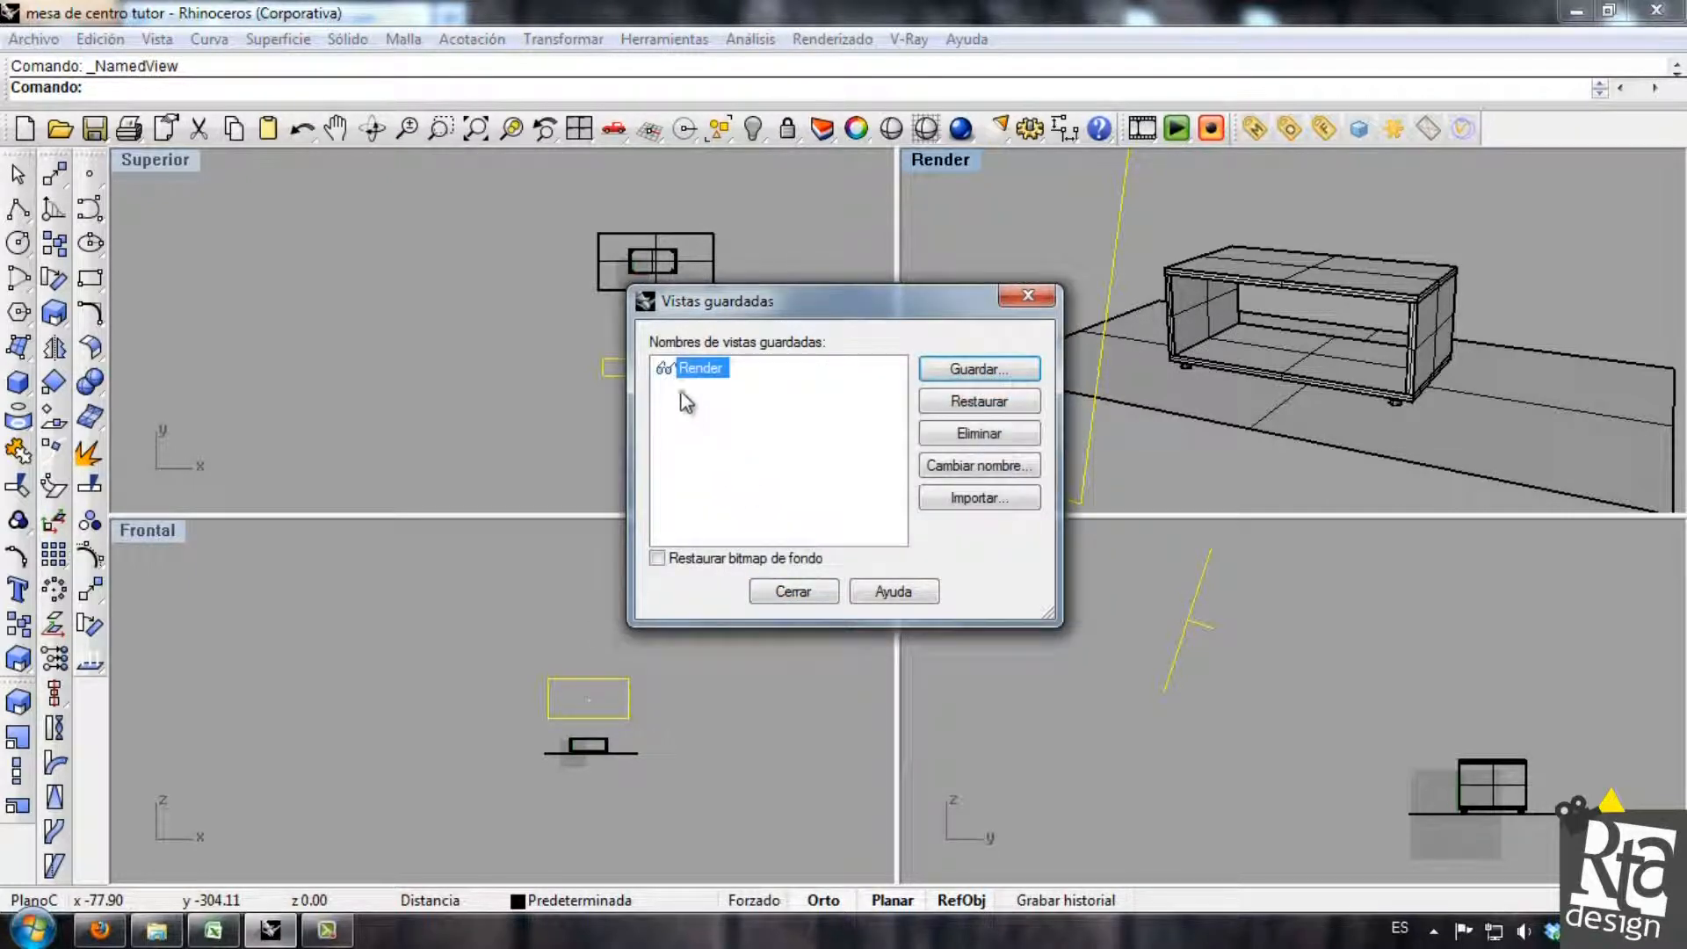
pyautogui.click(809, 590)
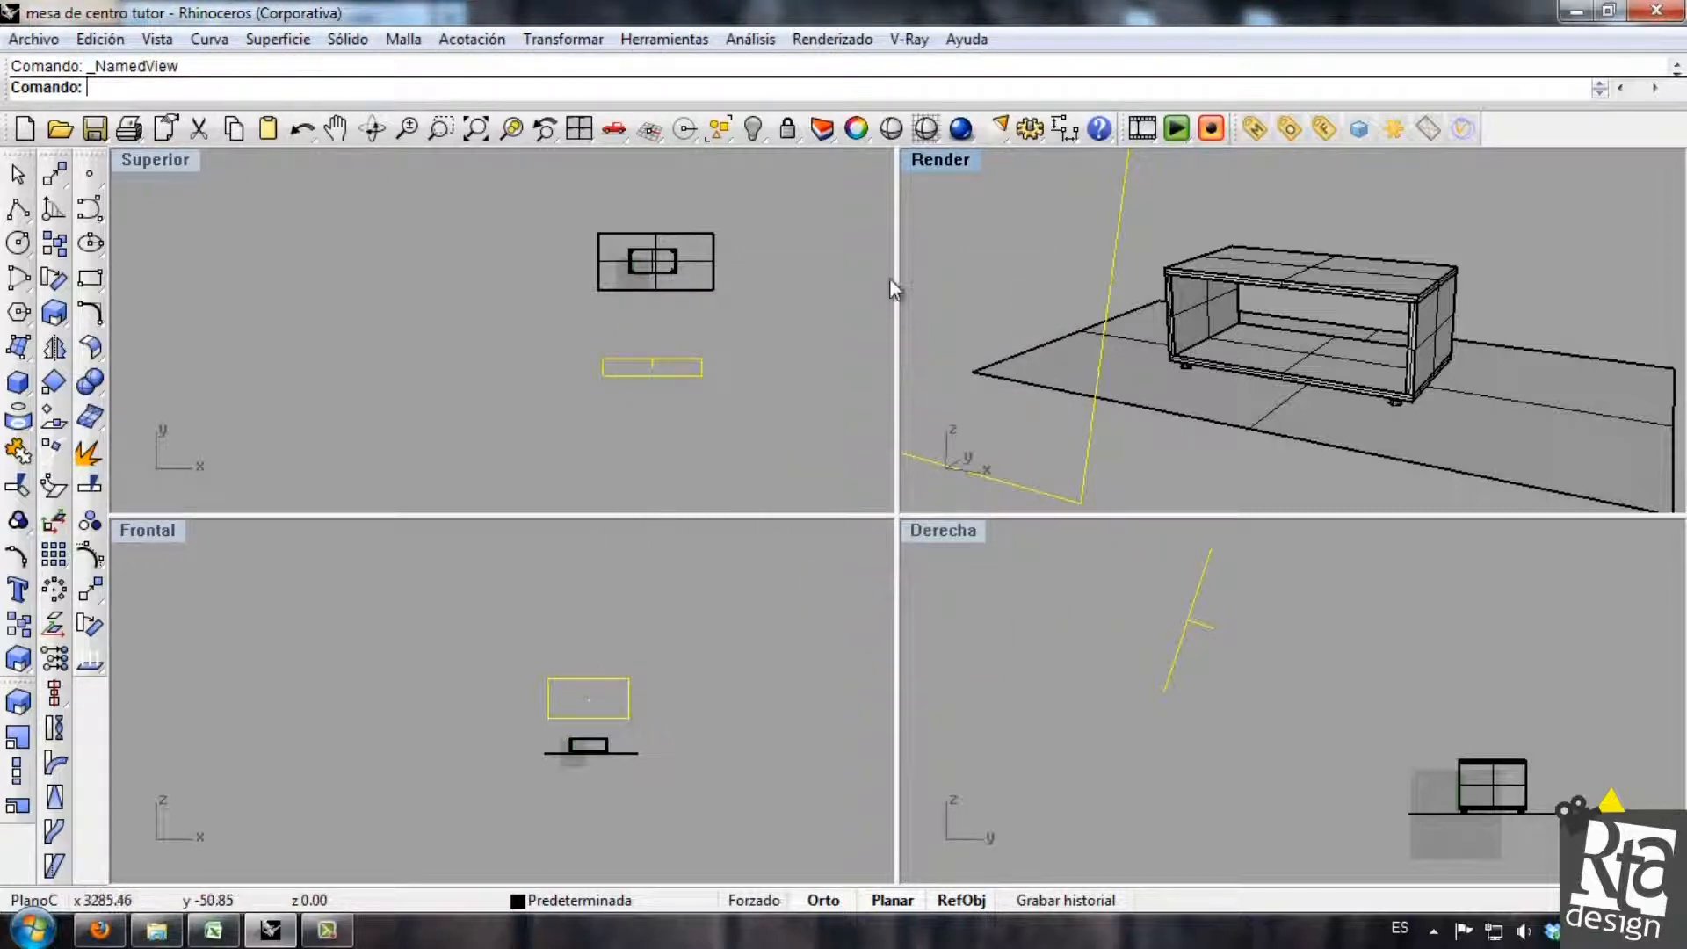
# Deselect the light, orbit the perspective view away from its saved angle and restore the saved Render view.
pyautogui.press('Escape')
pyautogui.moveTo(1388, 279)
pyautogui.mouseDown(button='right')
pyautogui.moveTo(1197, 293)
pyautogui.moveTo(1370, 282)
pyautogui.moveTo(1317, 263)
pyautogui.moveTo(1336, 290)
pyautogui.moveTo(1326, 254)
pyautogui.moveTo(1288, 271)
pyautogui.mouseUp(button='right')
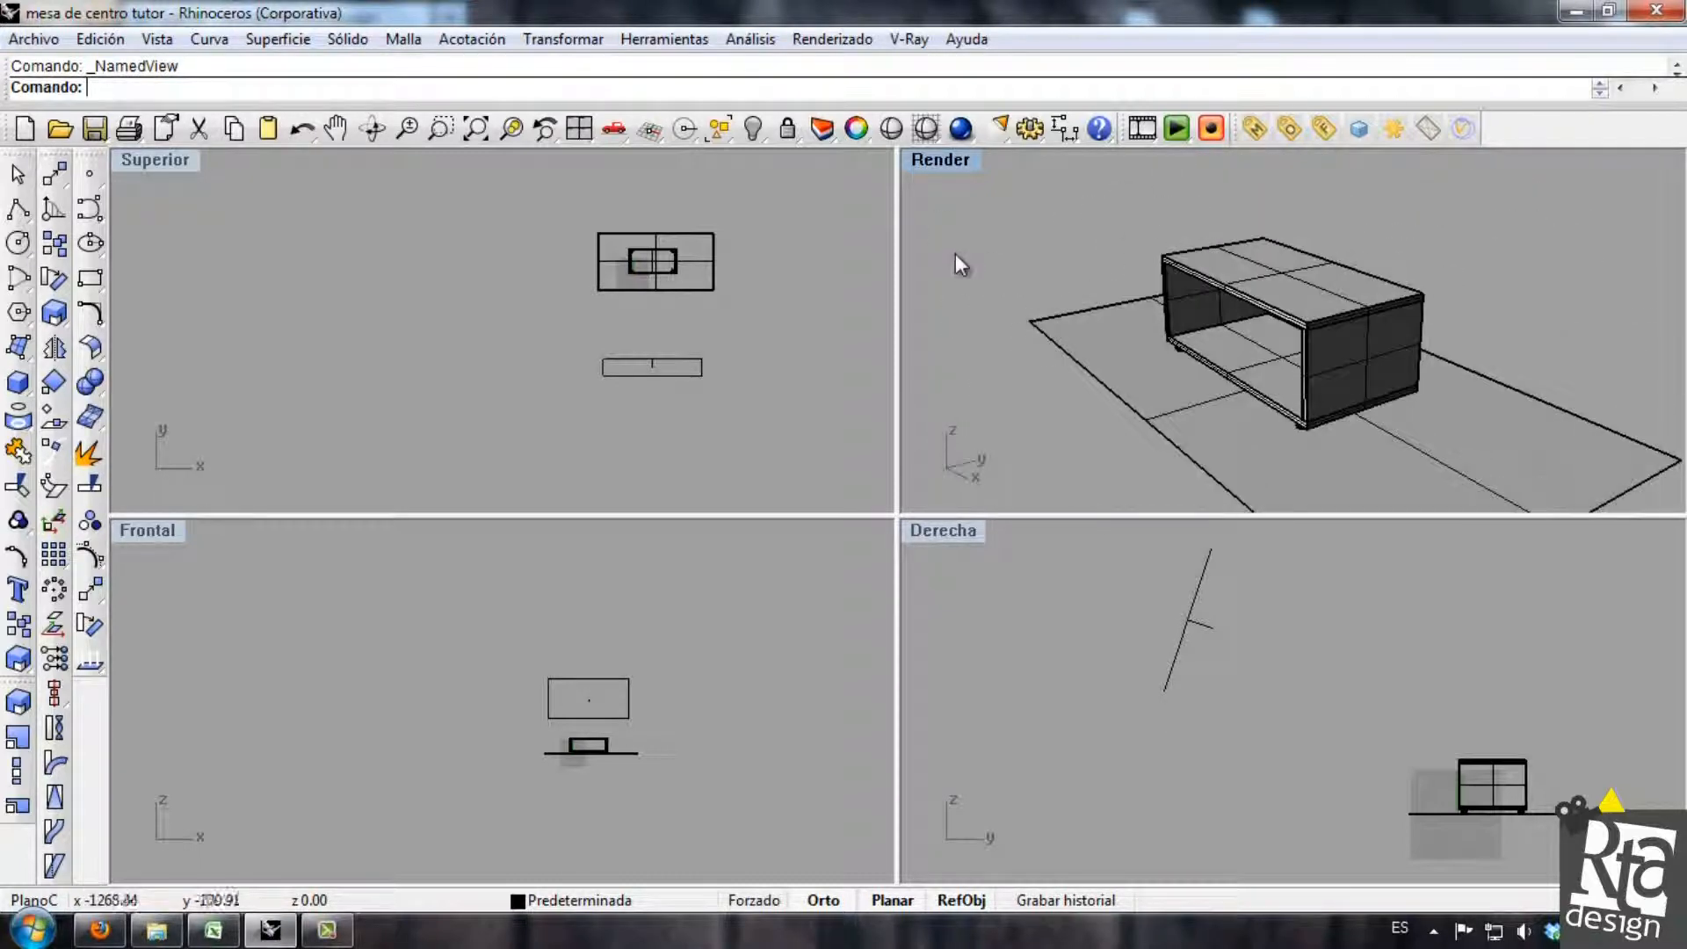
pyautogui.click(955, 165)
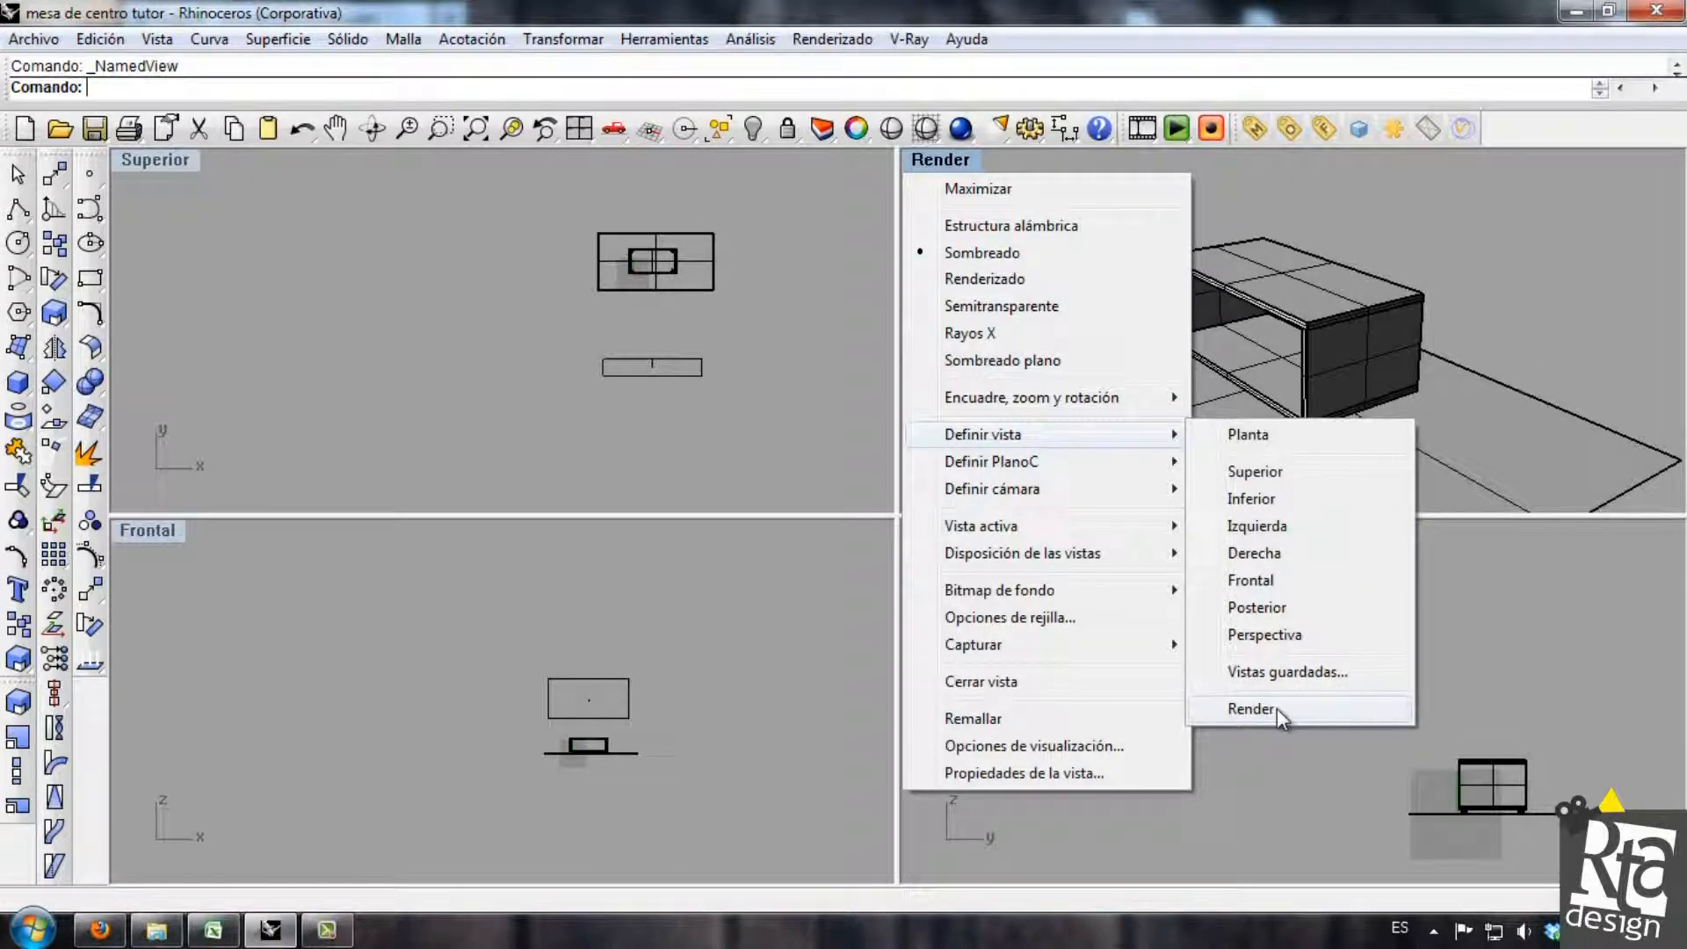
pyautogui.click(1251, 708)
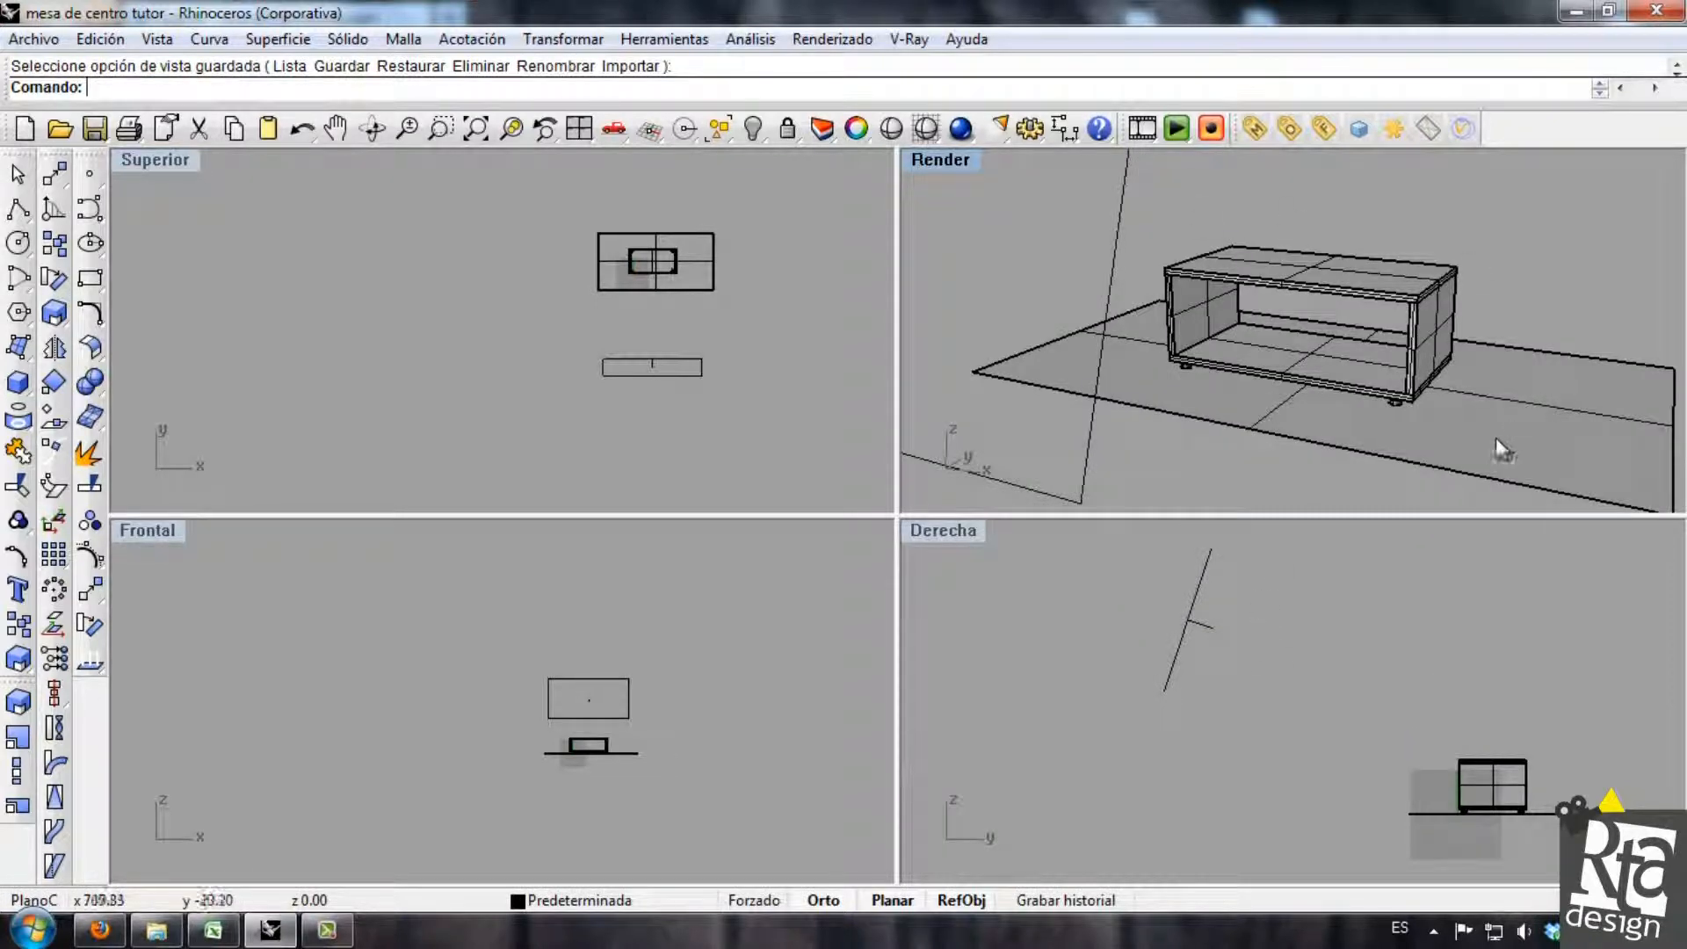
# Apply the saved Render view to the Superior, Frontal and Derecha viewports.
pyautogui.click(149, 165)
pyautogui.moveTo(245, 440)
pyautogui.click(483, 708)
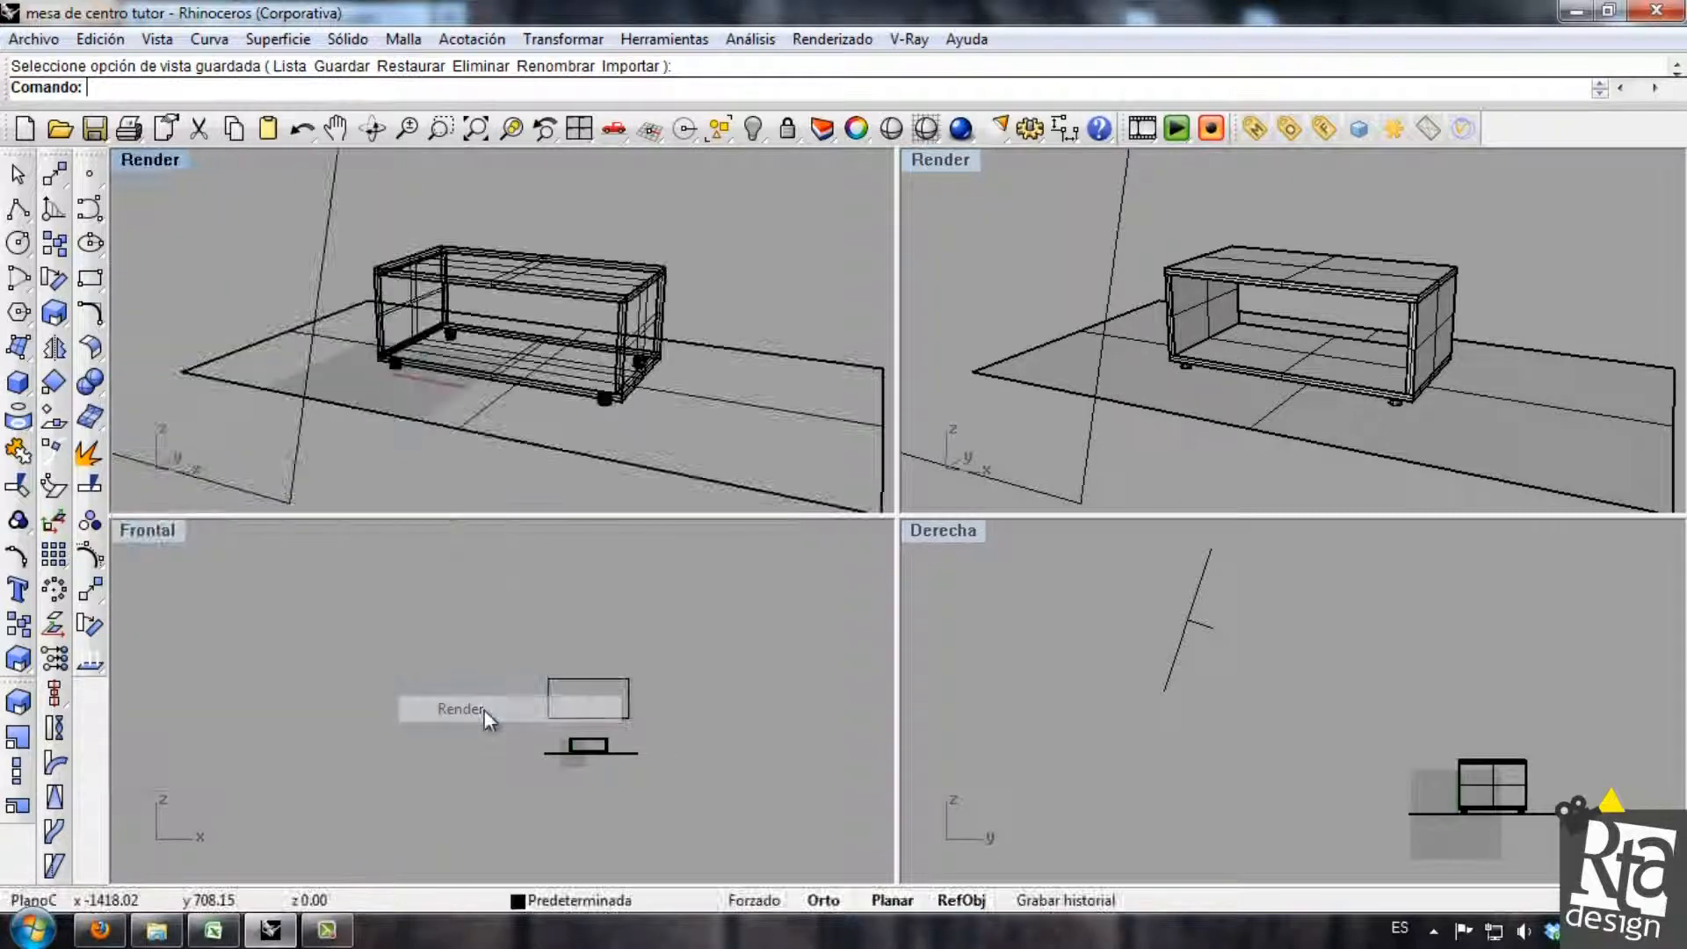
pyautogui.click(174, 527)
pyautogui.moveTo(316, 557)
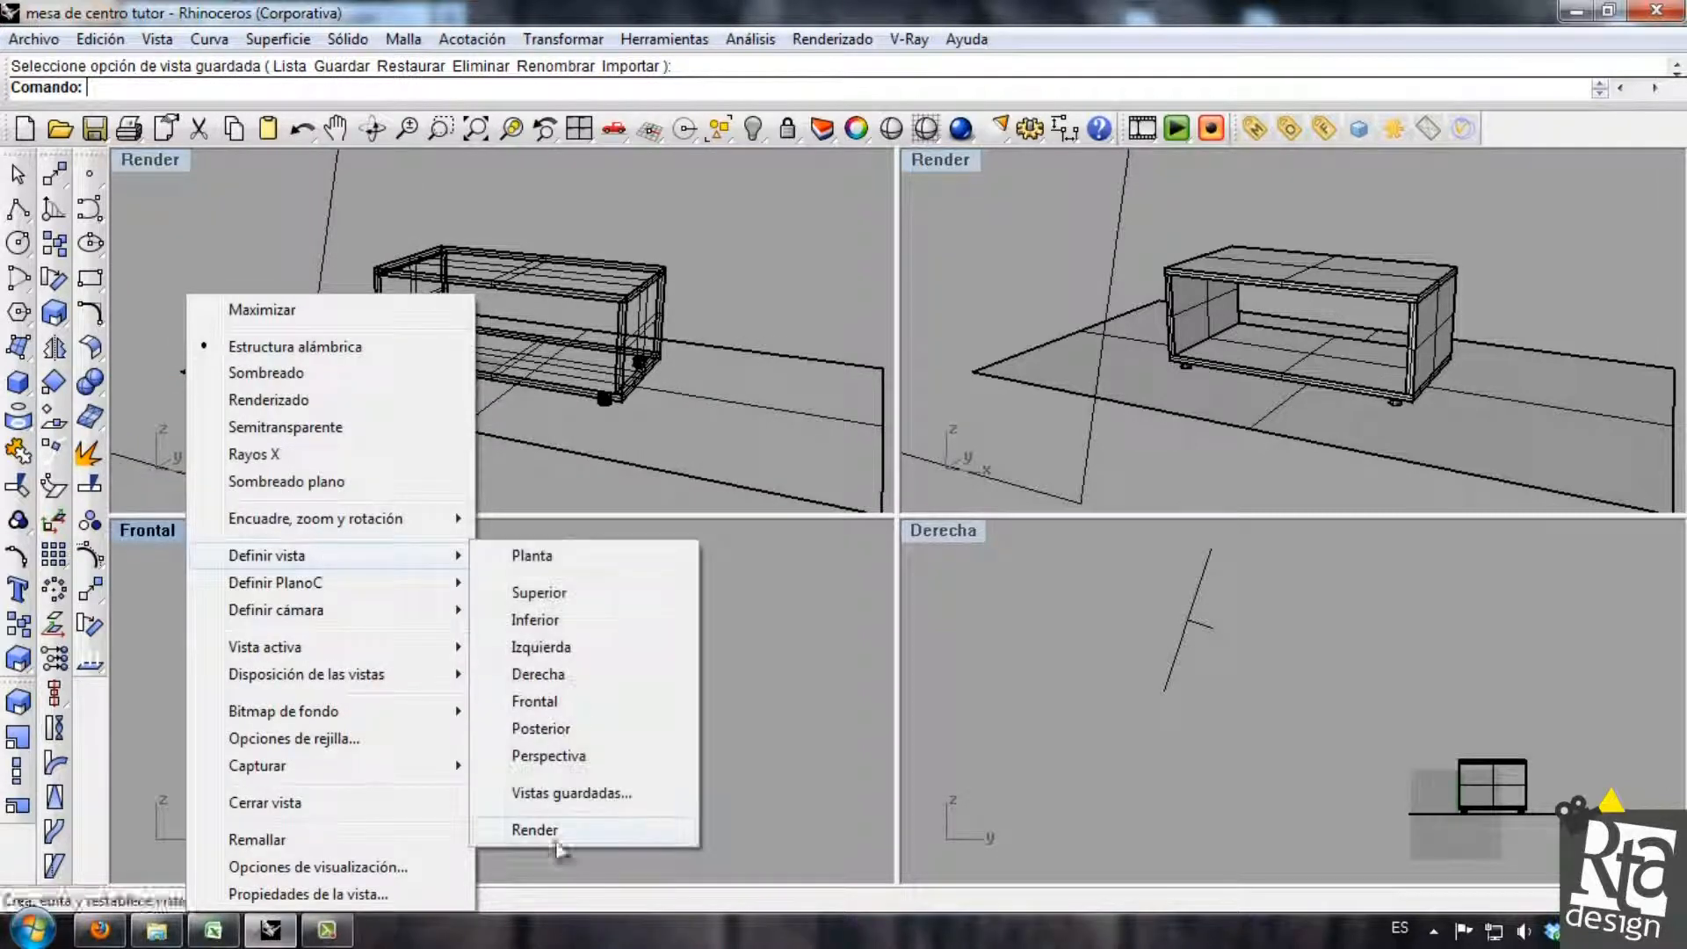
pyautogui.click(549, 821)
pyautogui.click(970, 532)
pyautogui.moveTo(1173, 559)
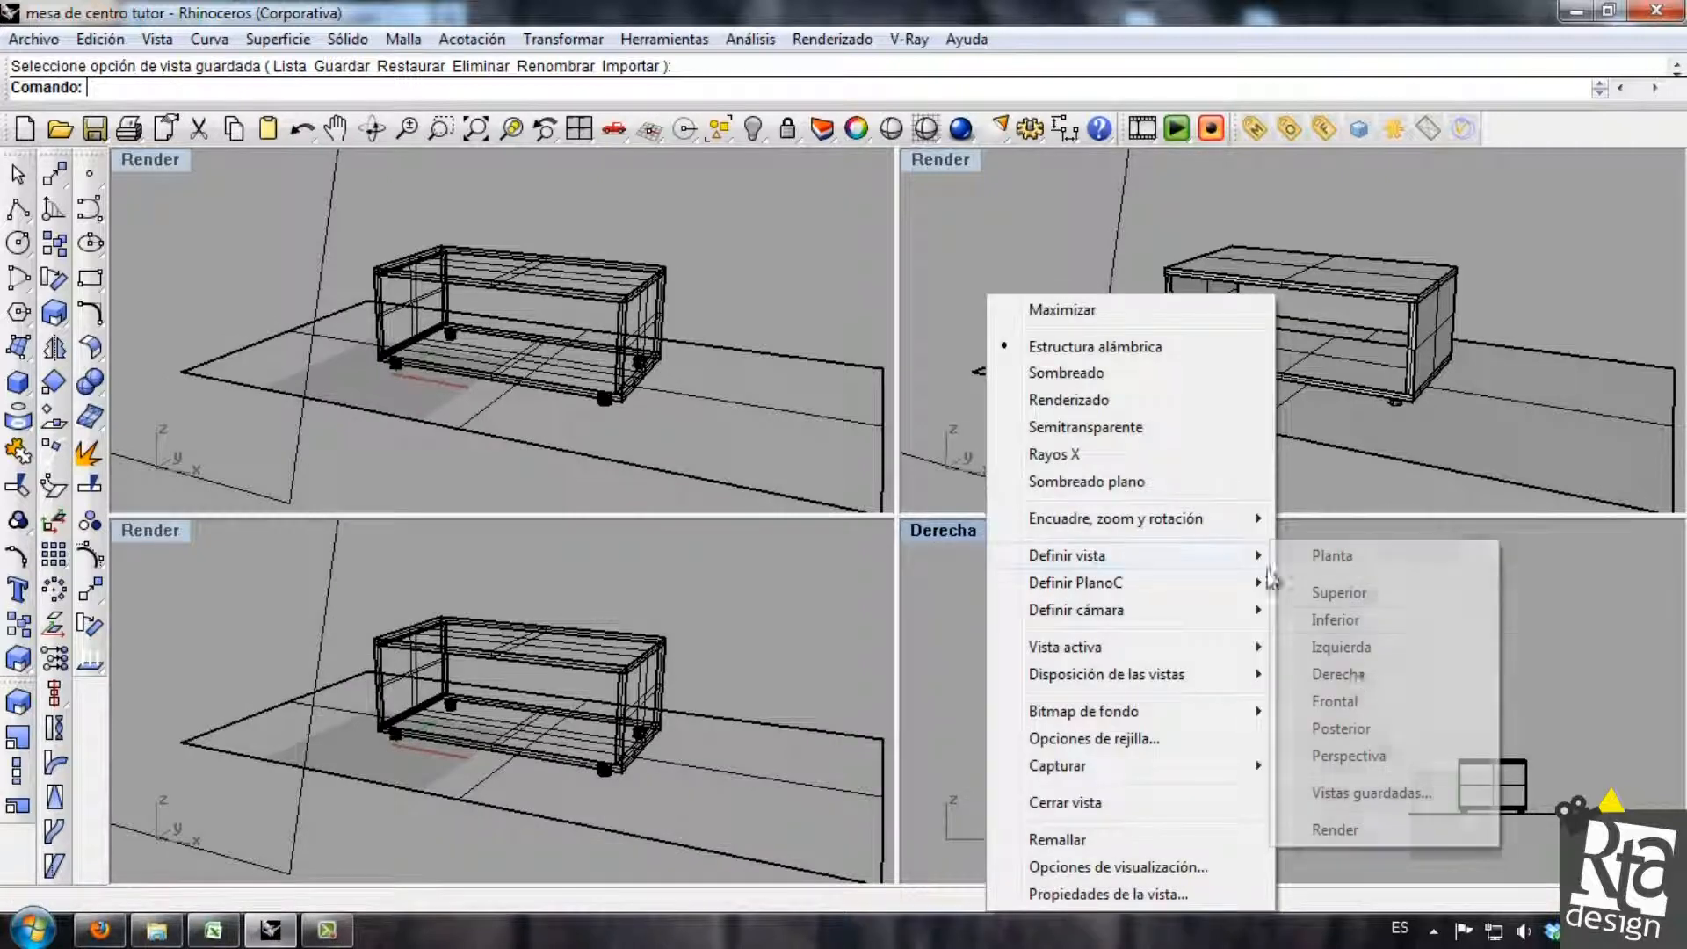
pyautogui.click(1337, 825)
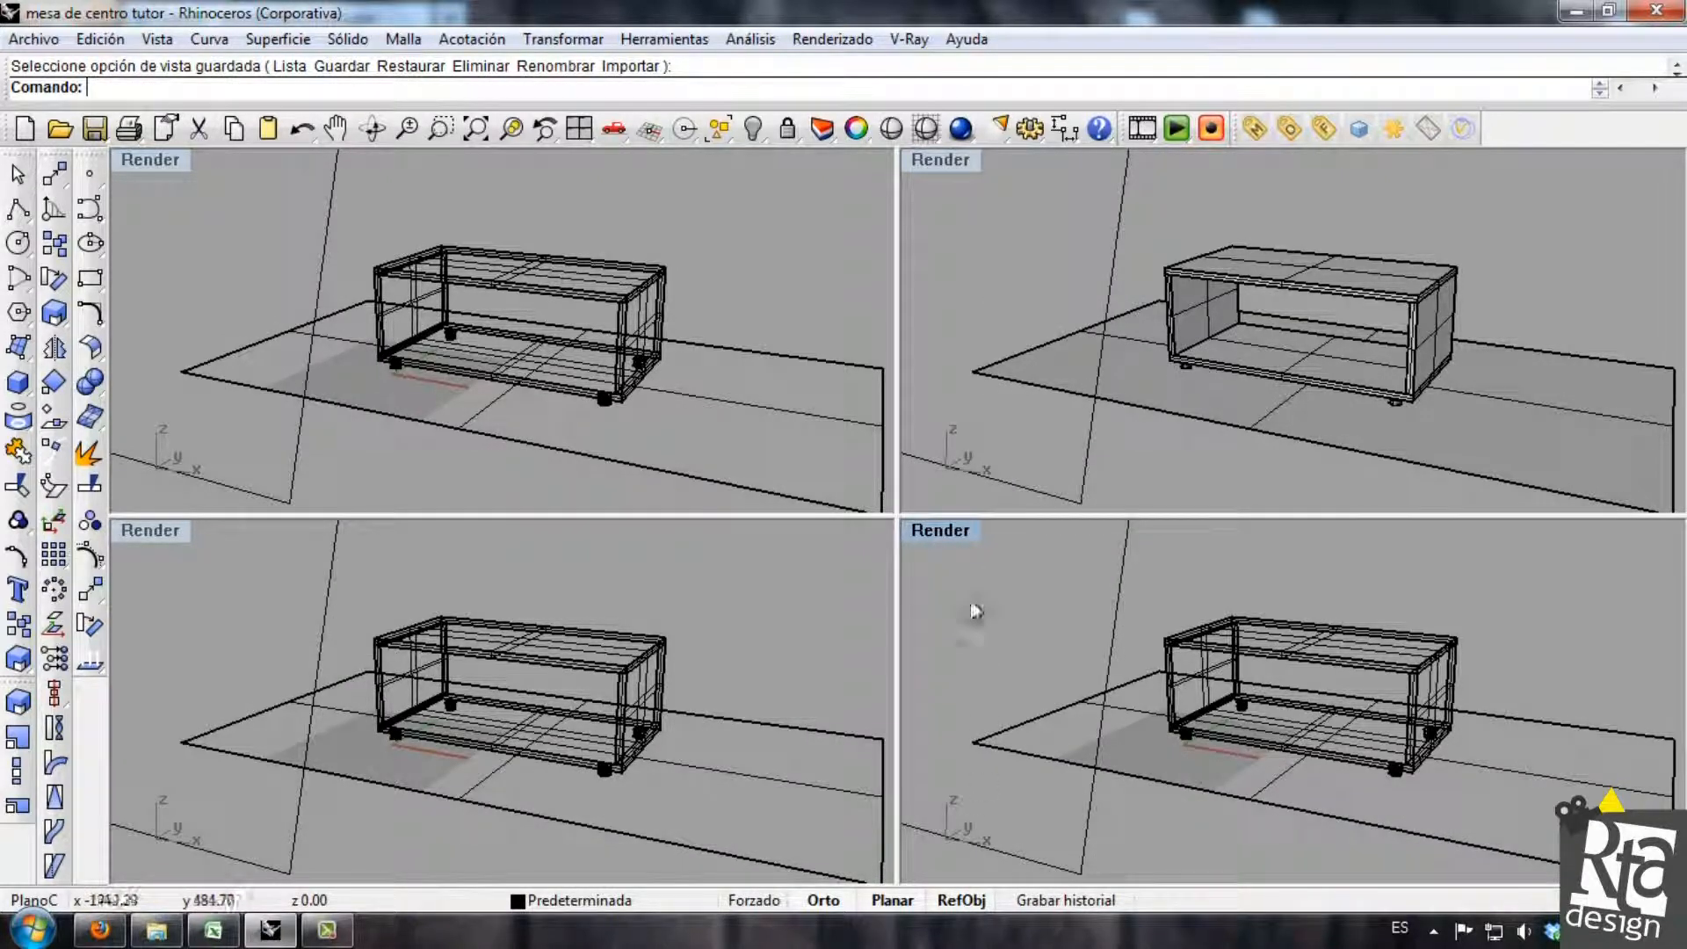
# Set the three wireframe viewports back to the standard Derecha, Frontal and Superior views and zoom them out to show the table.
pyautogui.click(962, 525)
pyautogui.moveTo(1173, 551)
pyautogui.click(1344, 675)
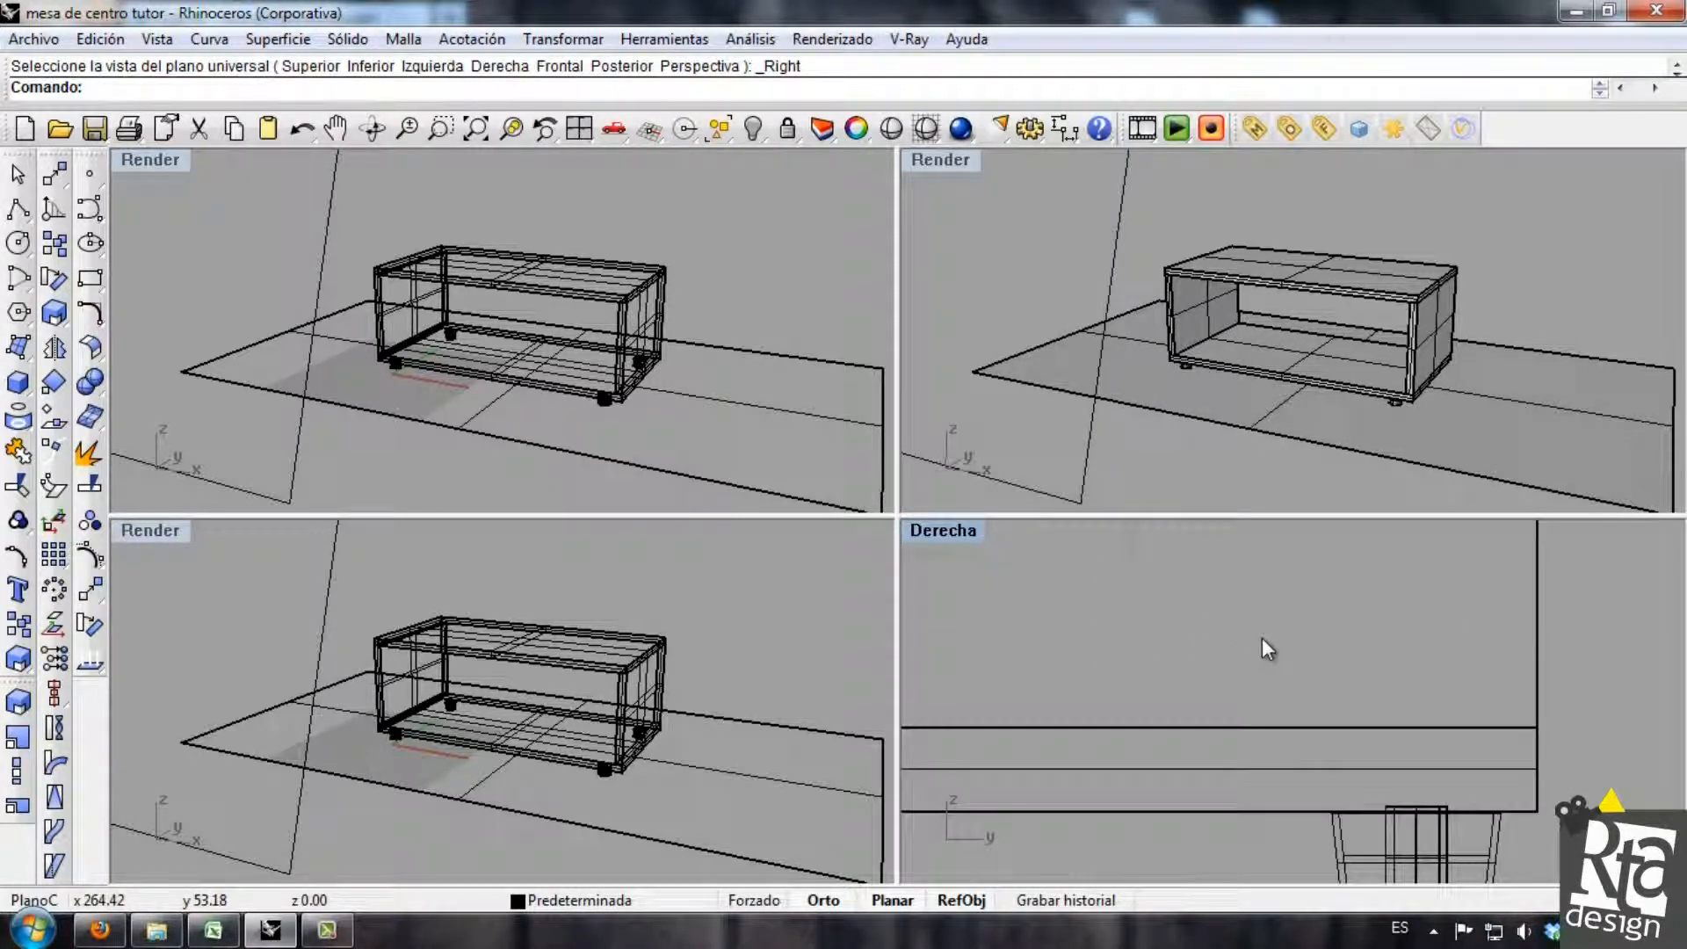
pyautogui.click(163, 530)
pyautogui.moveTo(281, 555)
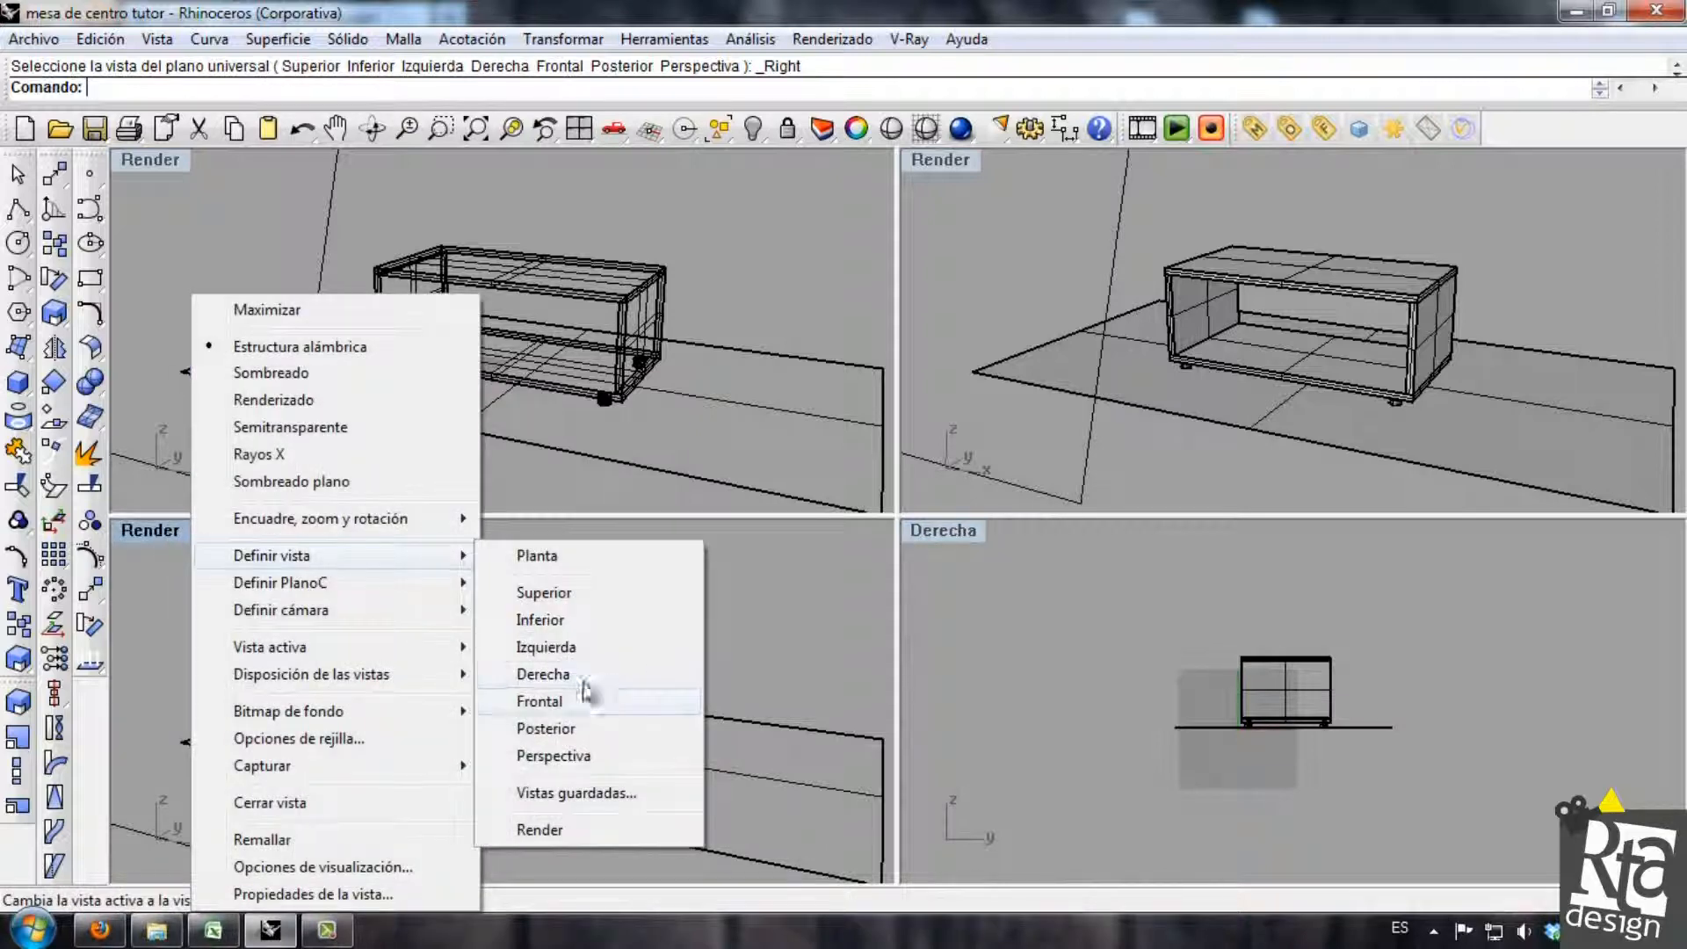
pyautogui.click(588, 700)
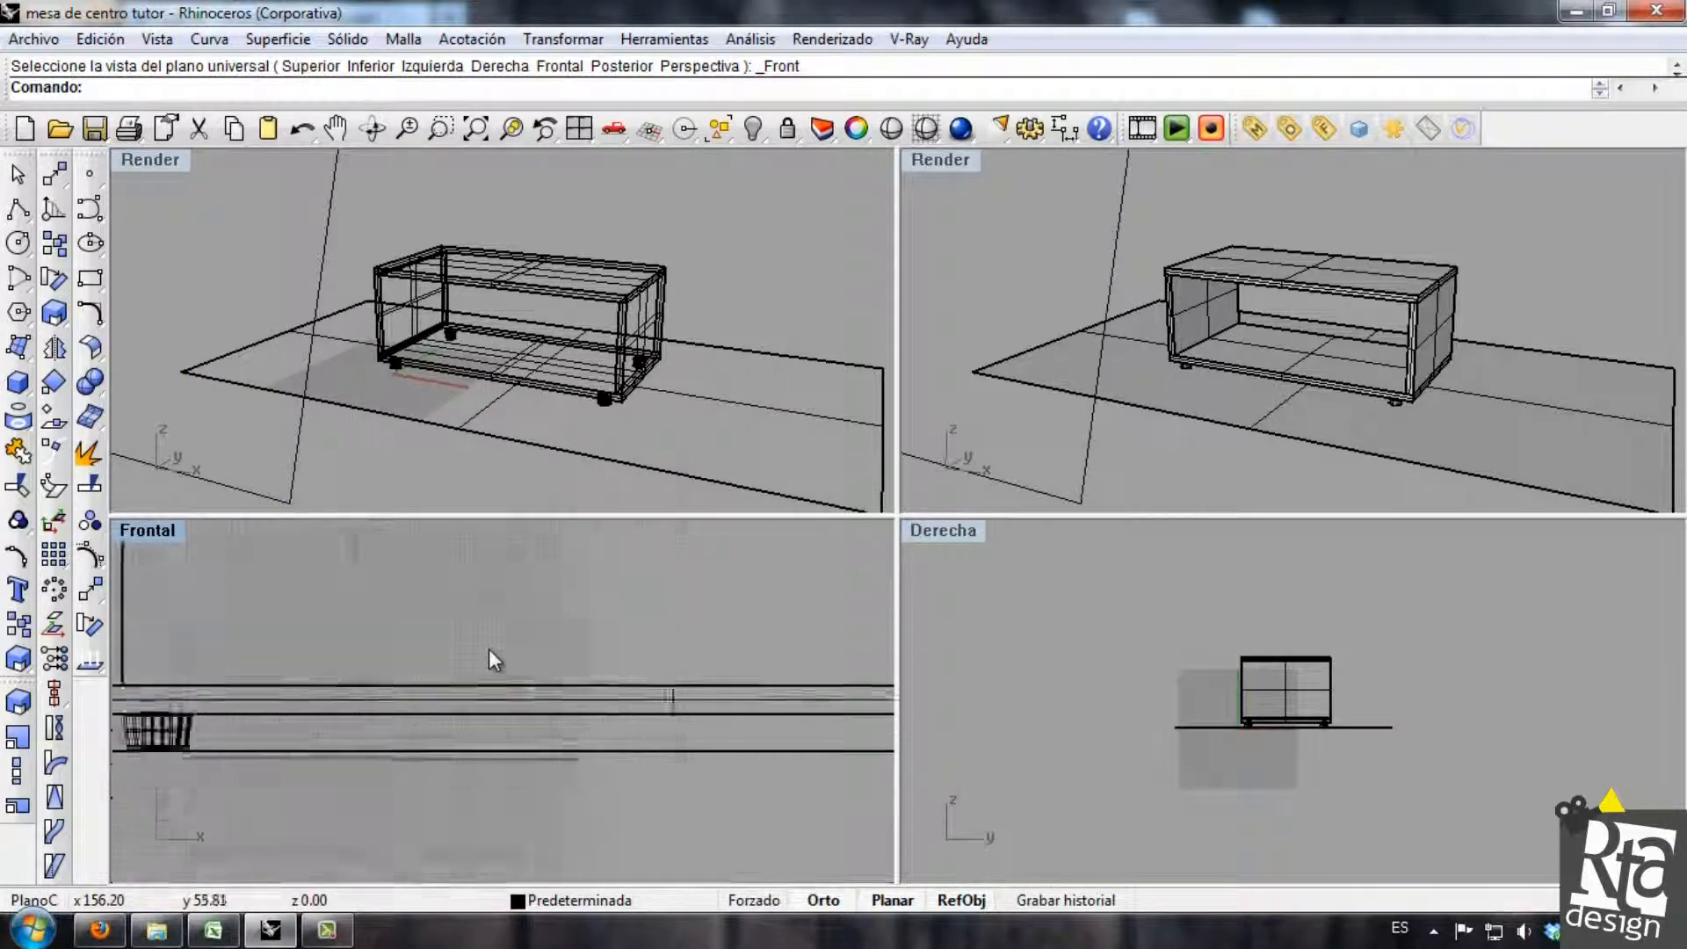
pyautogui.click(160, 161)
pyautogui.moveTo(246, 436)
pyautogui.click(482, 471)
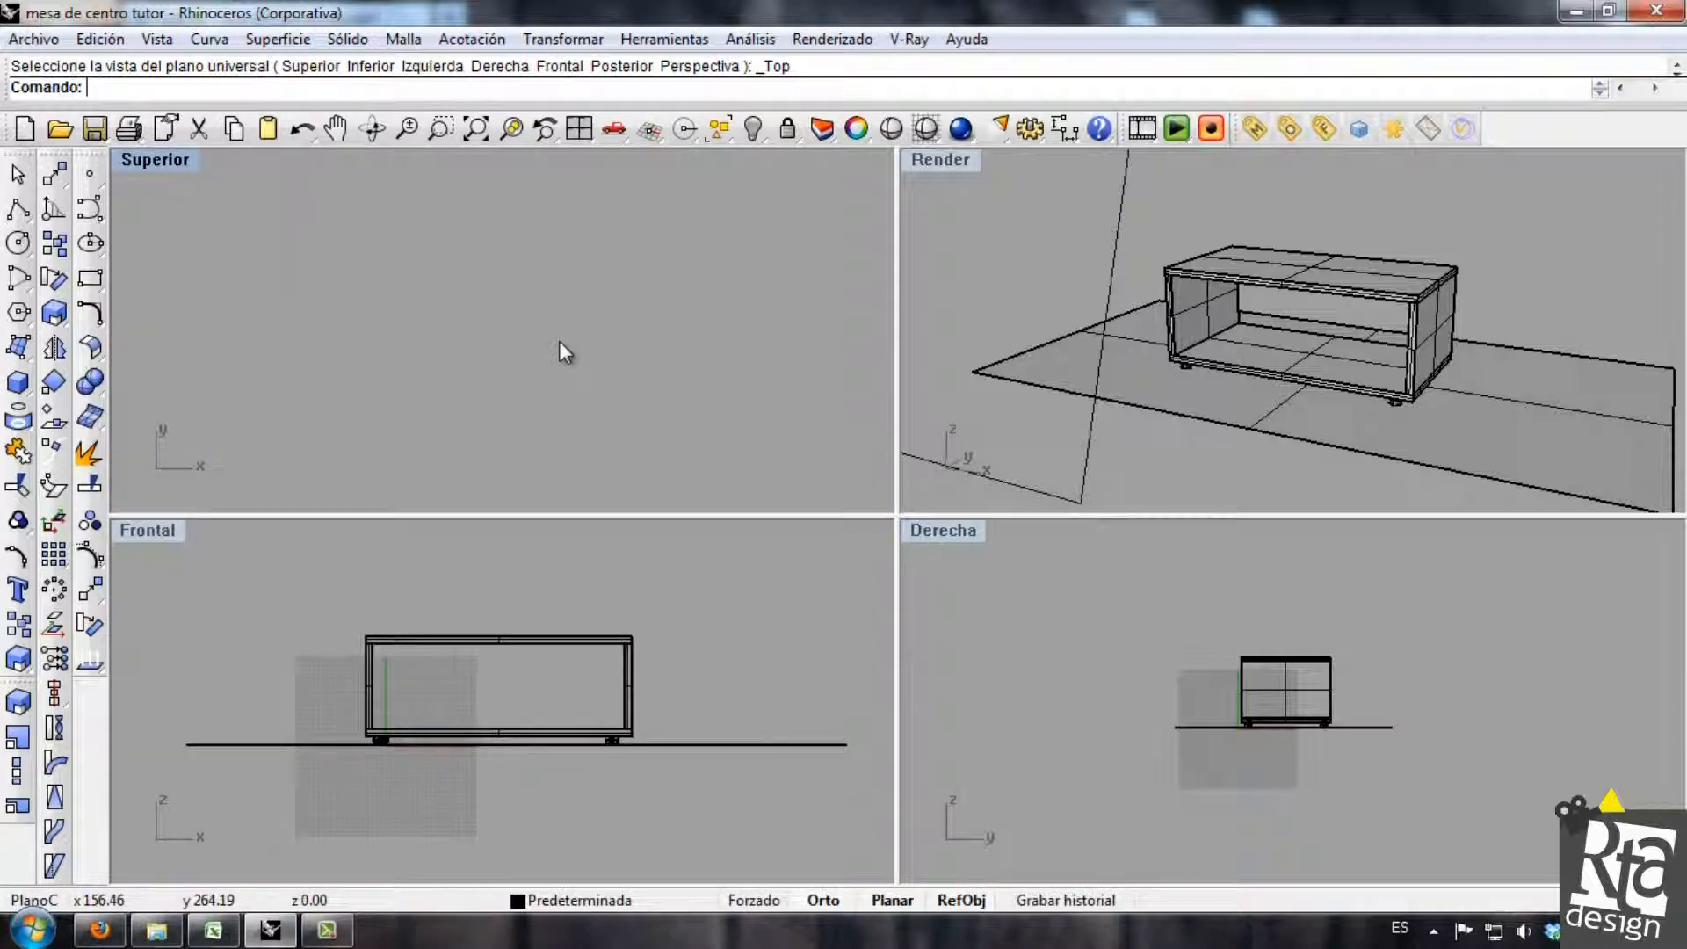